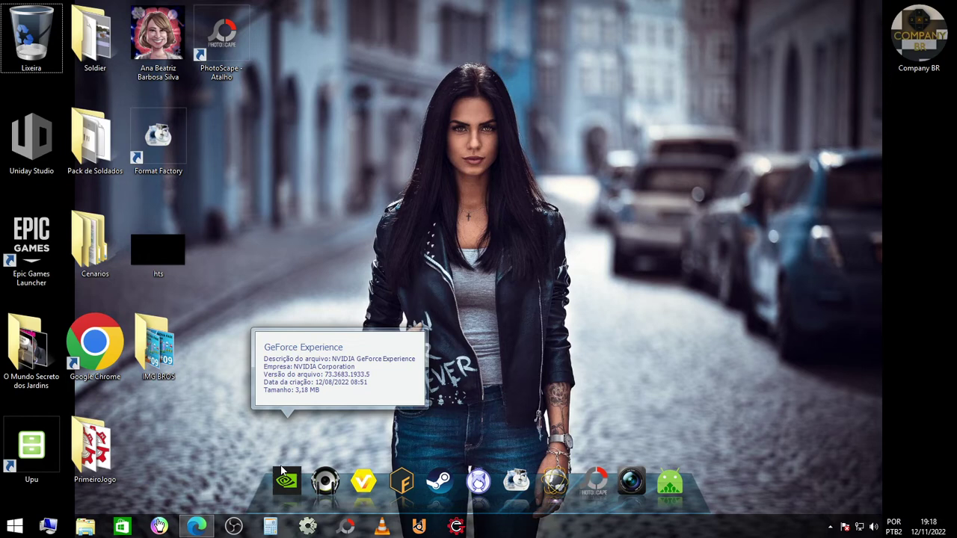
# Step: Refresh the Windows desktop with Atualizar and launch Range Engine from the taskbar
pyautogui.rightClick(295, 113)
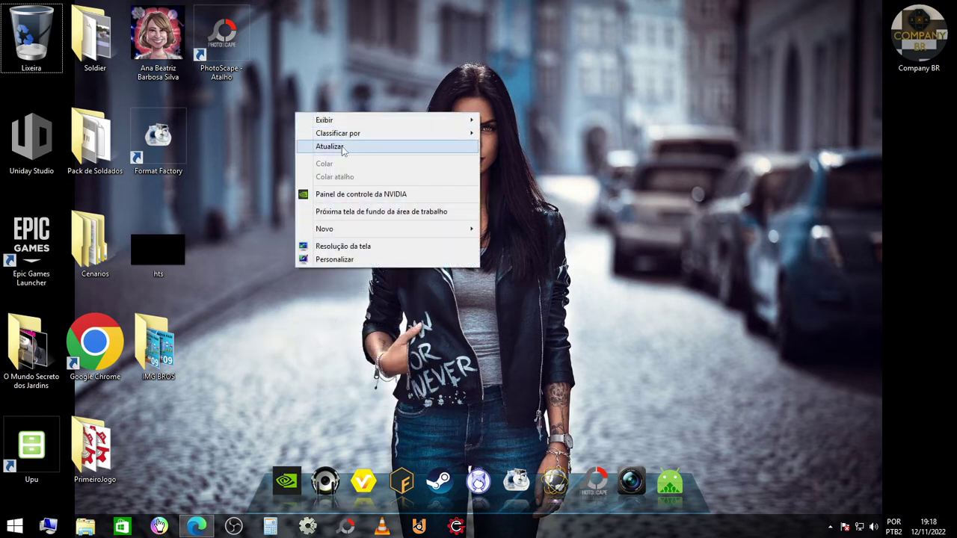
pyautogui.click(343, 147)
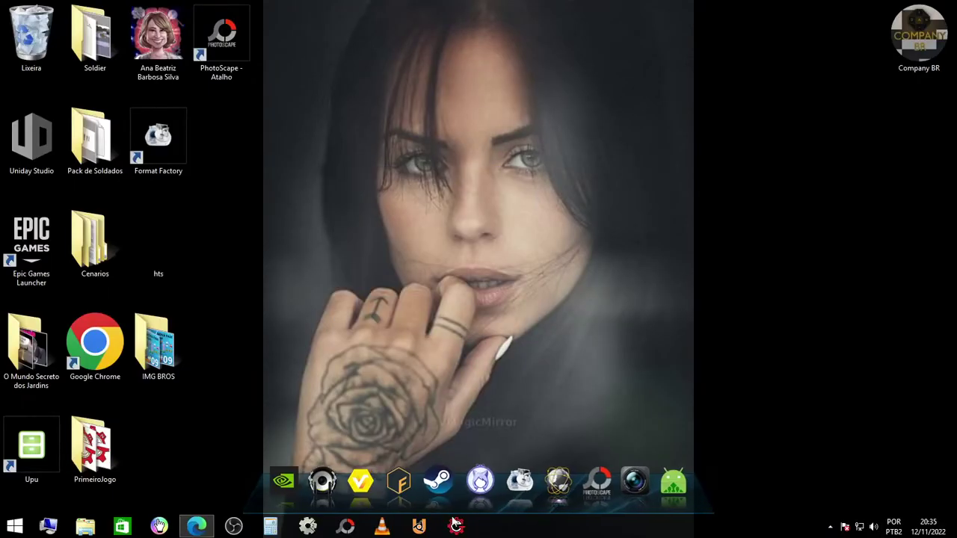
pyautogui.click(455, 525)
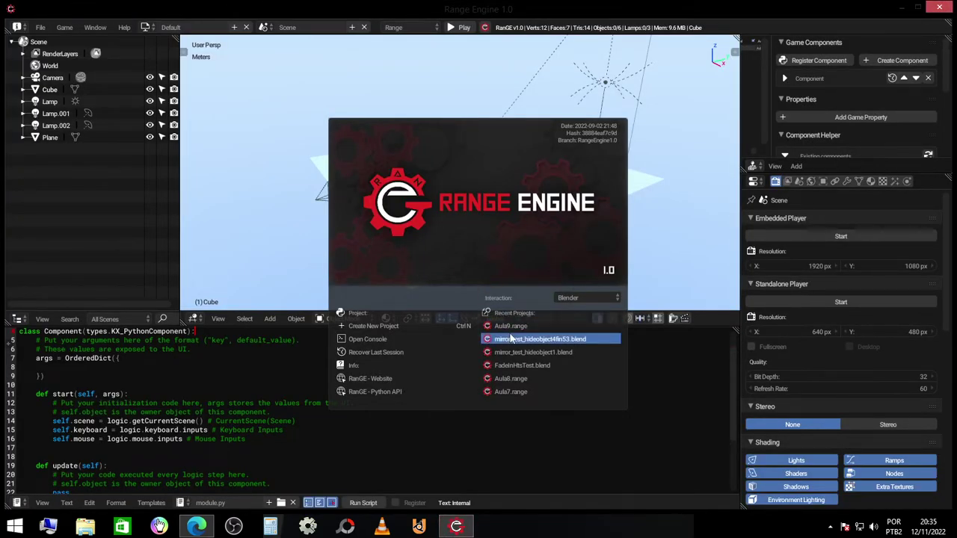
# Step: Load Aula9.range from Recent Projects and maximize the Range Engine window
pyautogui.click(517, 329)
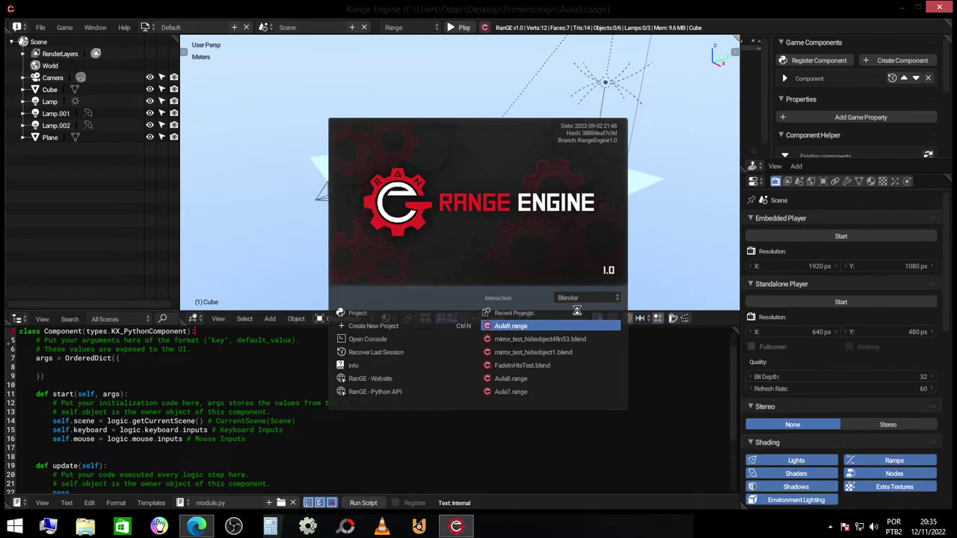
pyautogui.doubleClick(583, 14)
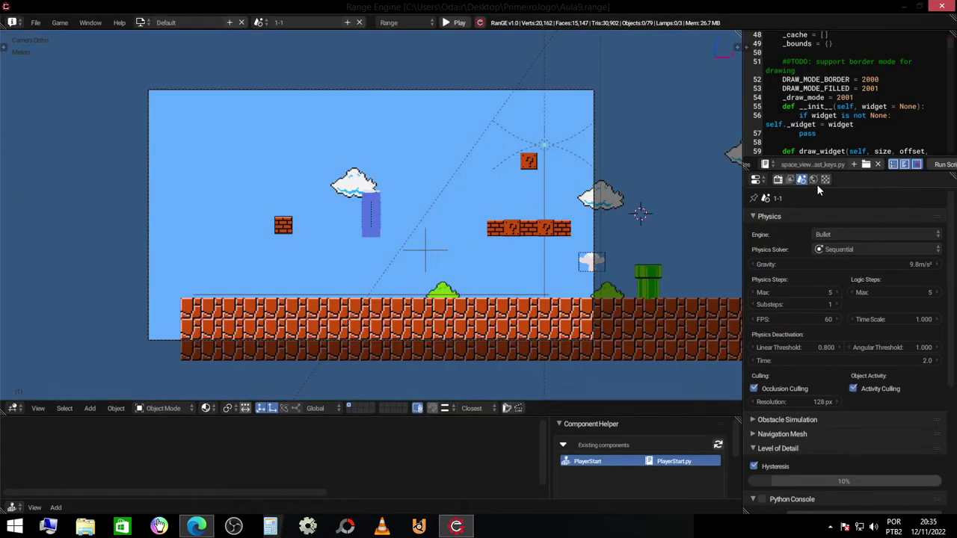
# Step: Turn on Screencast Keys display from the N sidebar, then hide the sidebar
pyautogui.scroll(-2, 913, 162)
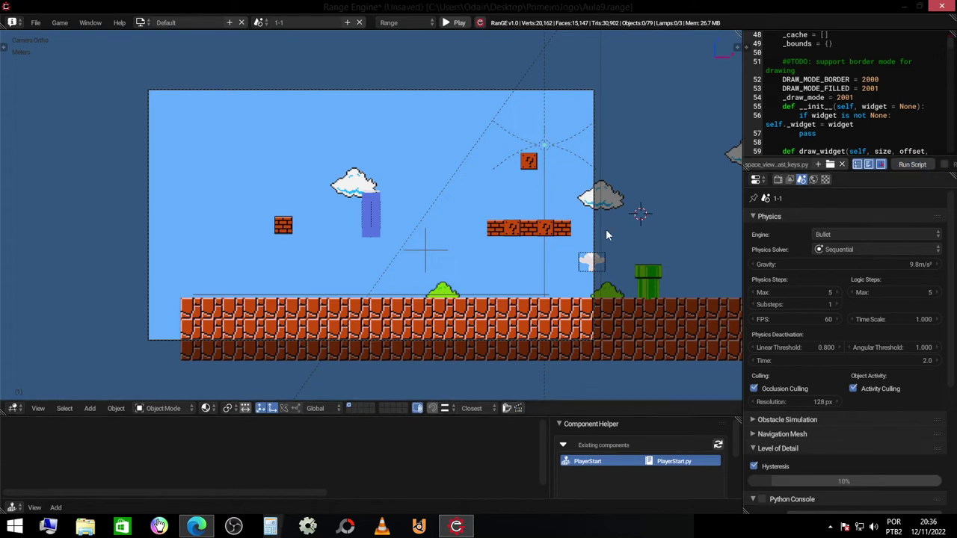
pyautogui.press('n')
pyautogui.scroll(-3, 684, 283)
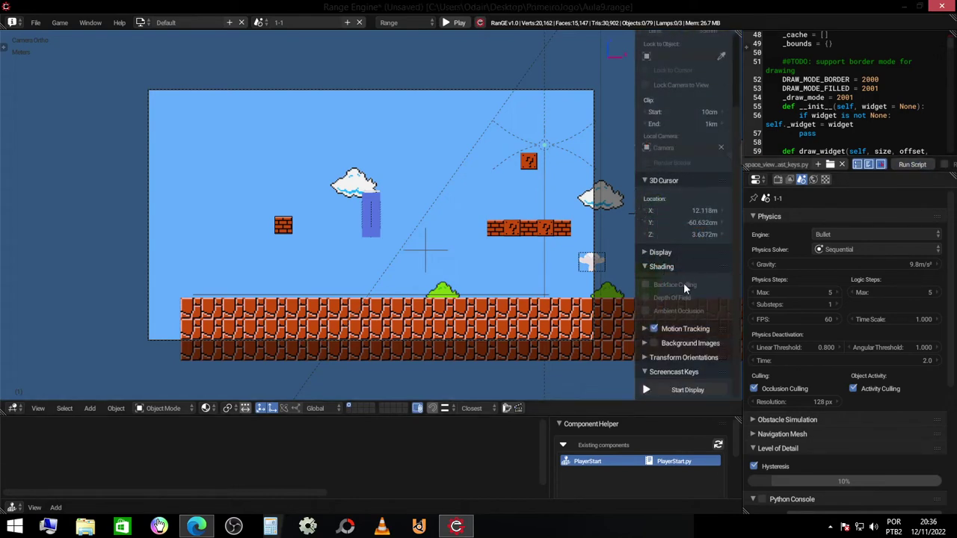
pyautogui.click(677, 389)
pyautogui.press('n')
# Step: Orbit out of the camera view to see the level in 3D perspective
pyautogui.moveTo(600, 275)
pyautogui.mouseDown(button='middle')
pyautogui.moveTo(513, 226)
pyautogui.moveTo(433, 210)
pyautogui.mouseUp(button='middle')
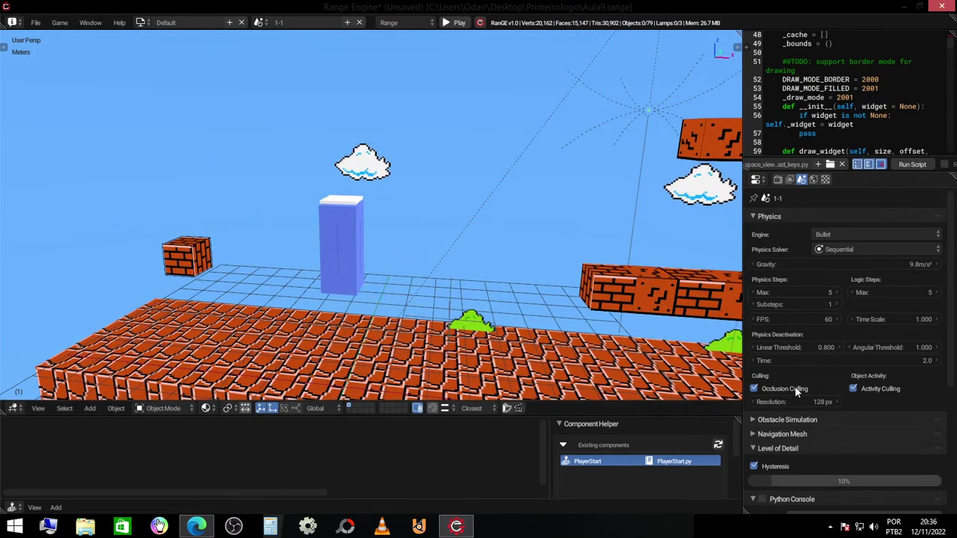
pyautogui.click(830, 528)
pyautogui.click(832, 529)
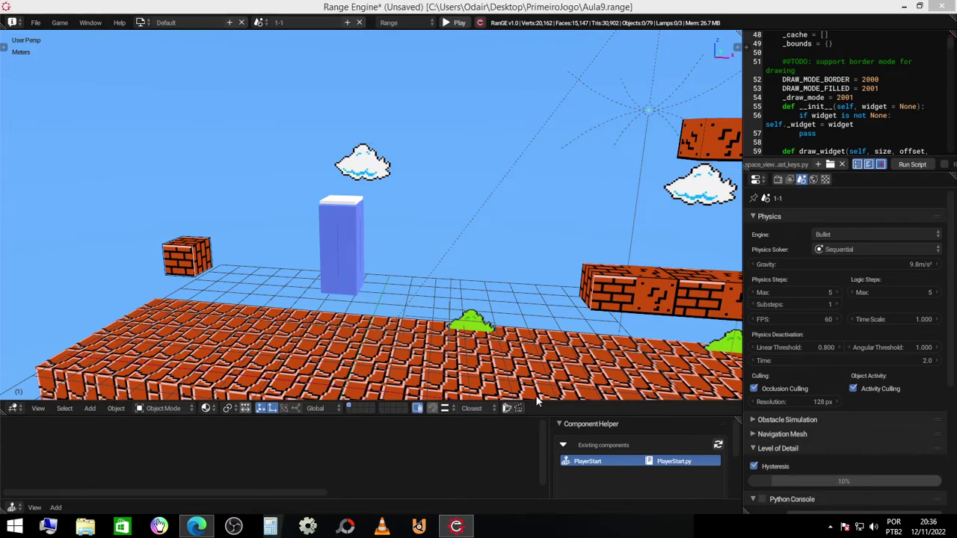
pyautogui.moveTo(406, 230); pyautogui.dragTo(439, 231, button='middle')
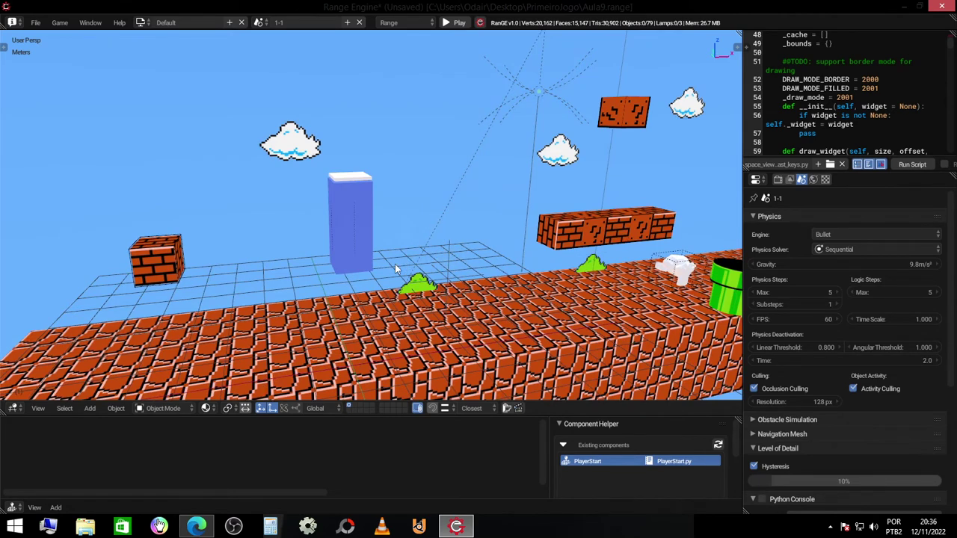
pyautogui.moveTo(397, 268); pyautogui.dragTo(359, 265, button='middle')
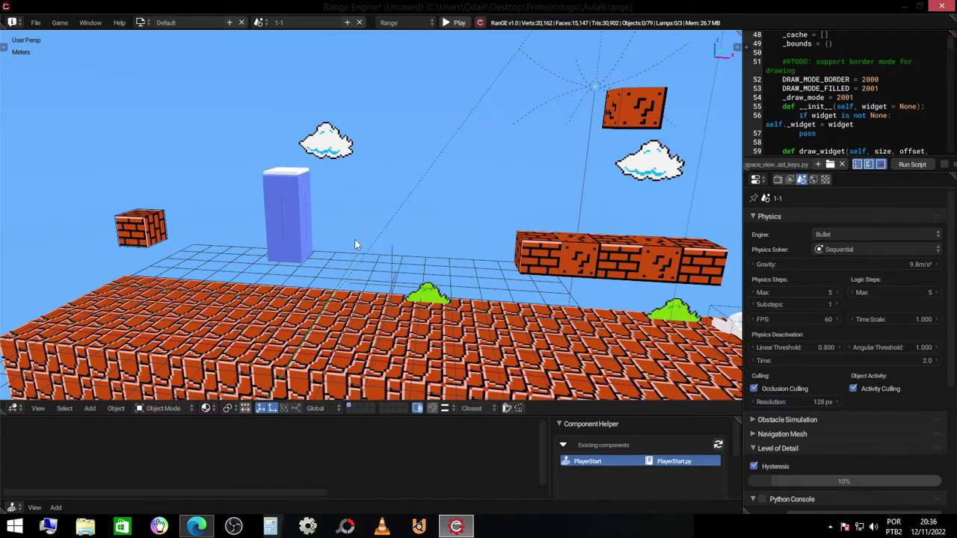
pyautogui.moveTo(370, 245); pyautogui.dragTo(343, 234, button='middle')
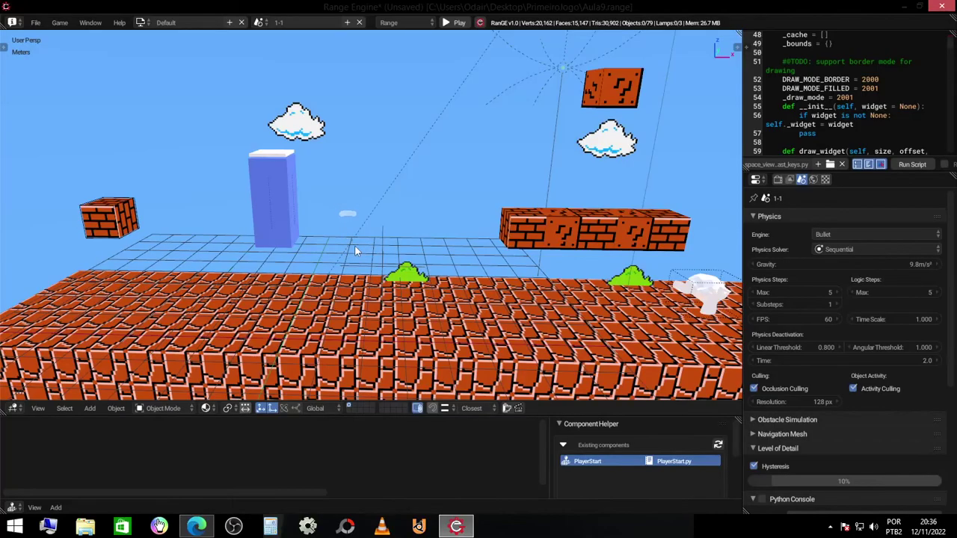
pyautogui.moveTo(354, 245)
pyautogui.mouseDown(button='middle')
pyautogui.moveTo(415, 281)
pyautogui.moveTo(418, 219)
pyautogui.moveTo(439, 213)
pyautogui.mouseUp(button='middle')
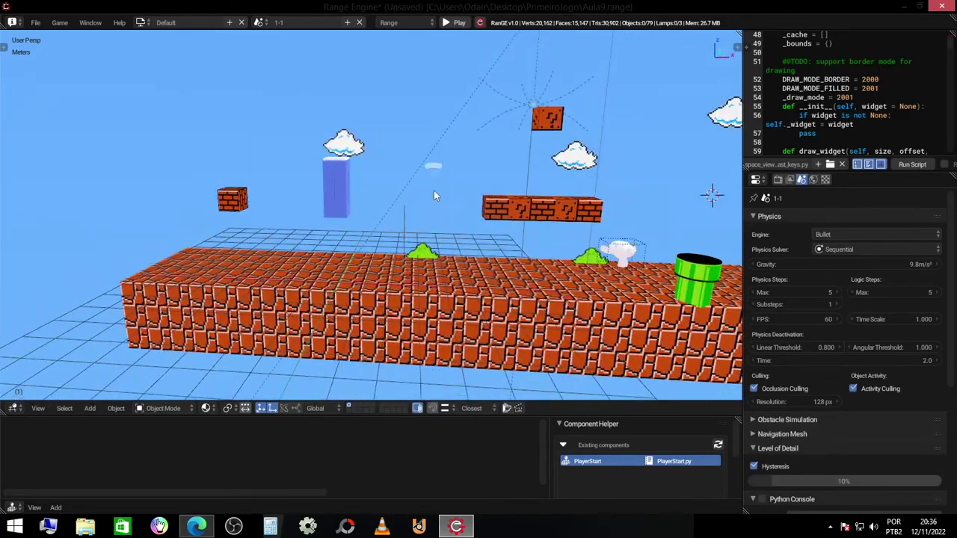
# Step: Collapse the PlayerStart component and slide the PlayerStart marker left along X
pyautogui.scroll(3, 433, 196)
pyautogui.moveTo(434, 196); pyautogui.dragTo(471, 221, button='middle')
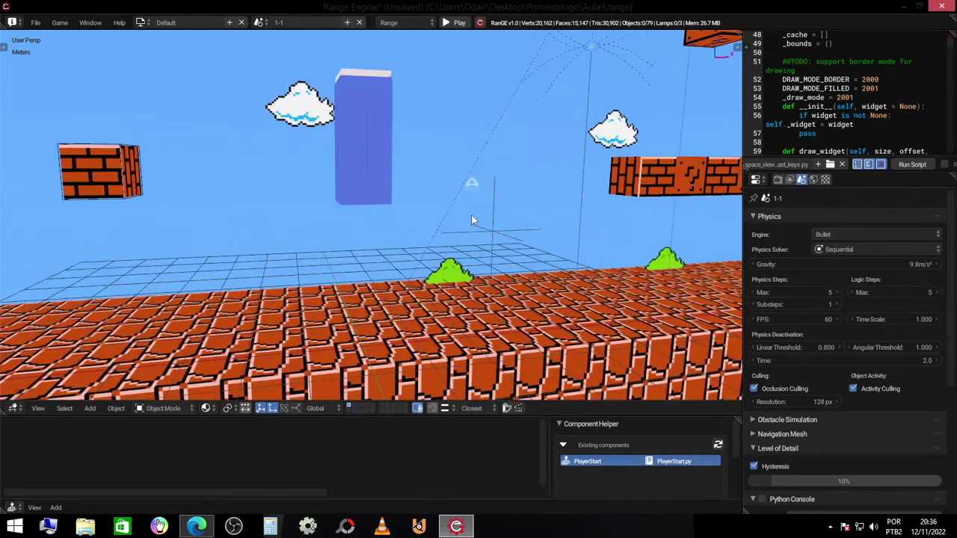
pyautogui.click(504, 236)
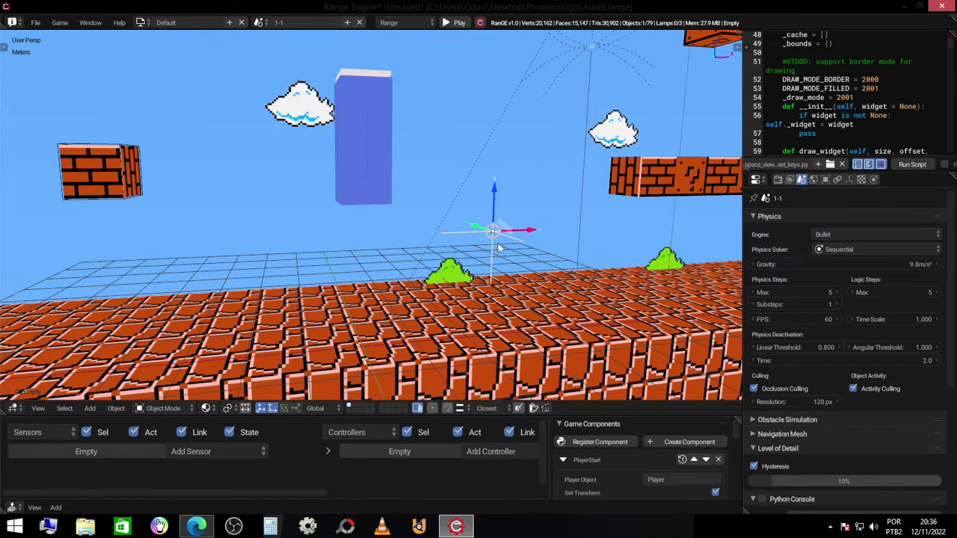
pyautogui.click(564, 460)
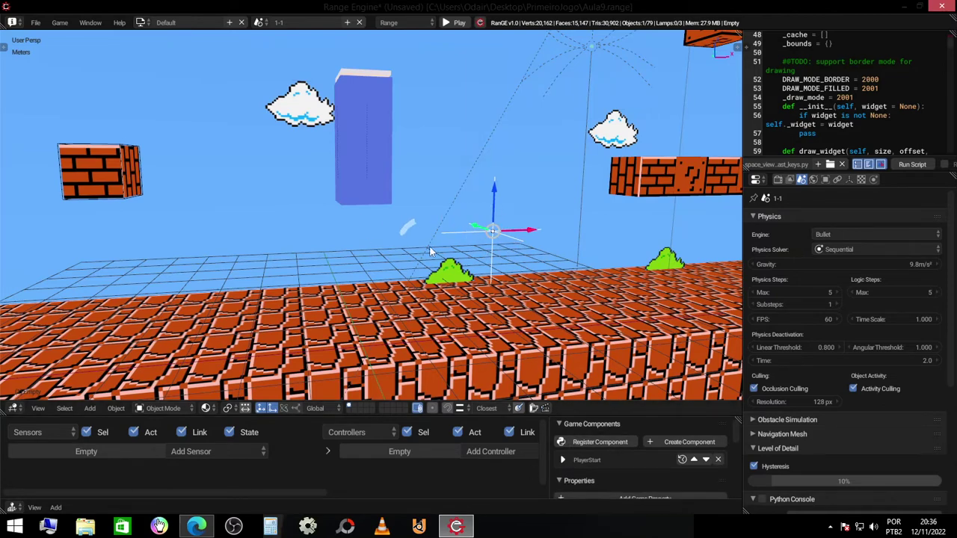
pyautogui.moveTo(543, 233); pyautogui.dragTo(265, 224)
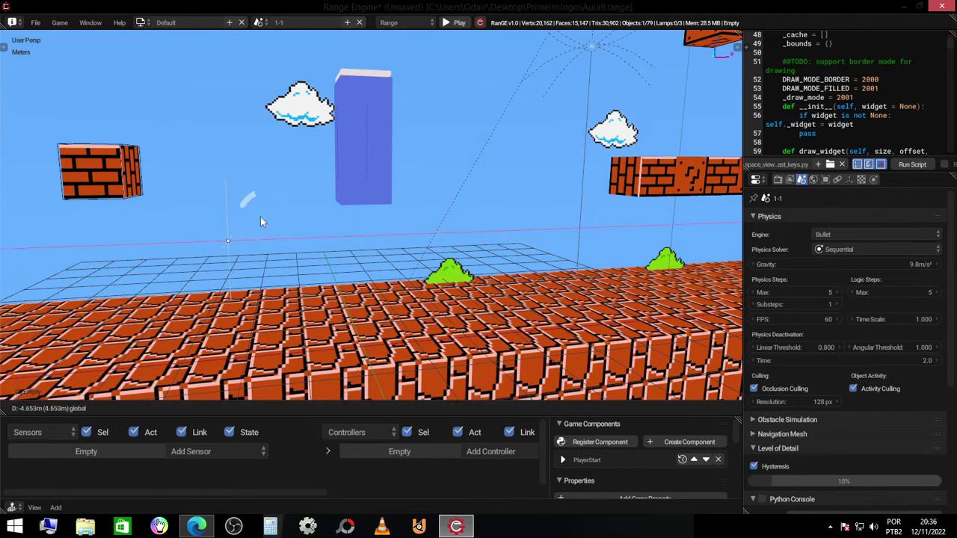
# Step: Select the Player object and orbit down to view the green pipes from the side
pyautogui.moveTo(271, 225)
pyautogui.mouseDown(button='middle')
pyautogui.moveTo(458, 193)
pyautogui.moveTo(354, 210)
pyautogui.moveTo(437, 257)
pyautogui.moveTo(369, 261)
pyautogui.mouseUp(button='middle')
pyautogui.scroll(3, 354, 209)
pyautogui.click(317, 194)
pyautogui.scroll(5, 370, 261)
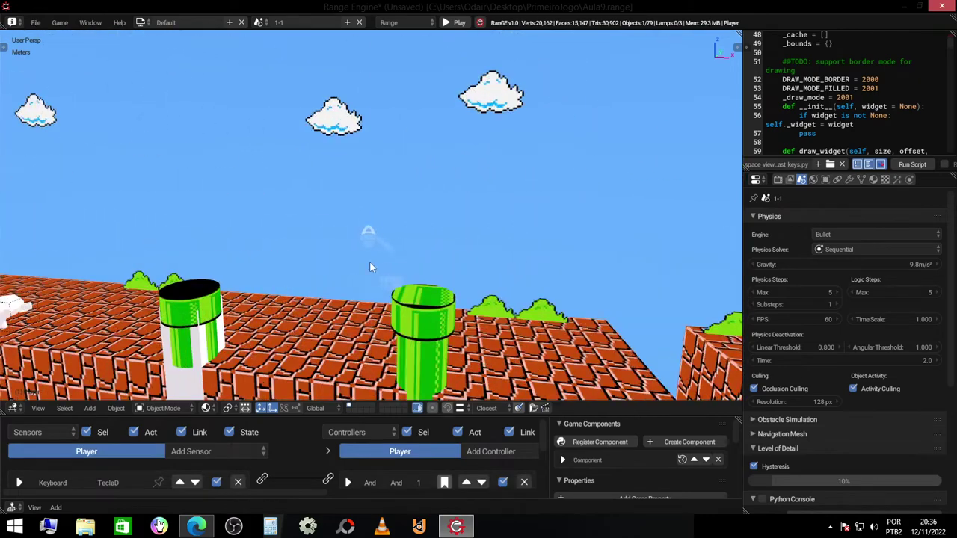
pyautogui.scroll(-2, 417, 308)
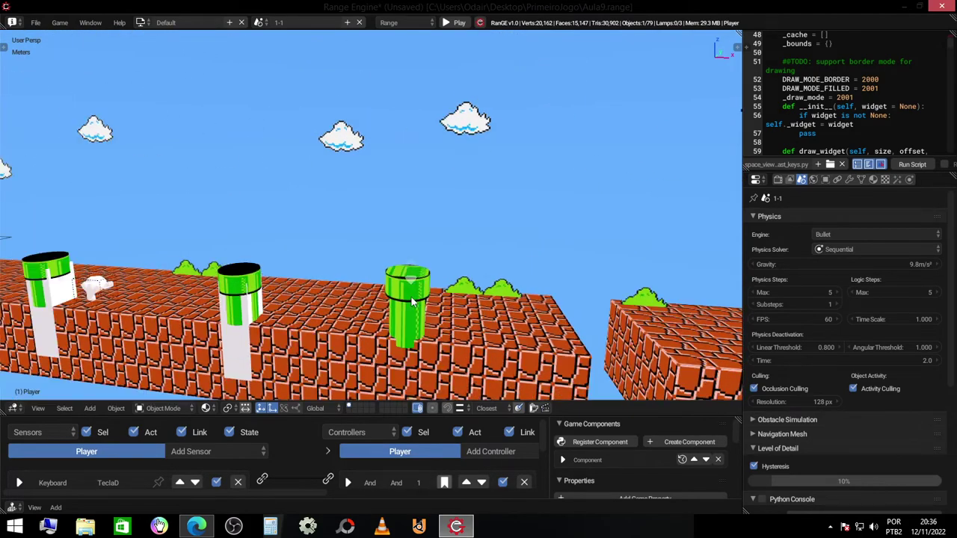
pyautogui.scroll(4, 426, 304)
pyautogui.moveTo(454, 299); pyautogui.dragTo(436, 328, button='middle')
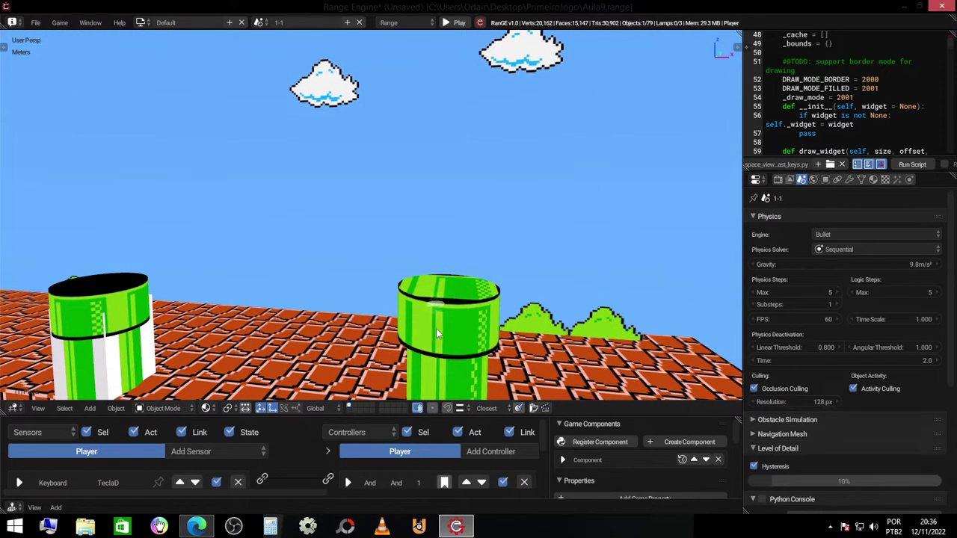
pyautogui.click(261, 22)
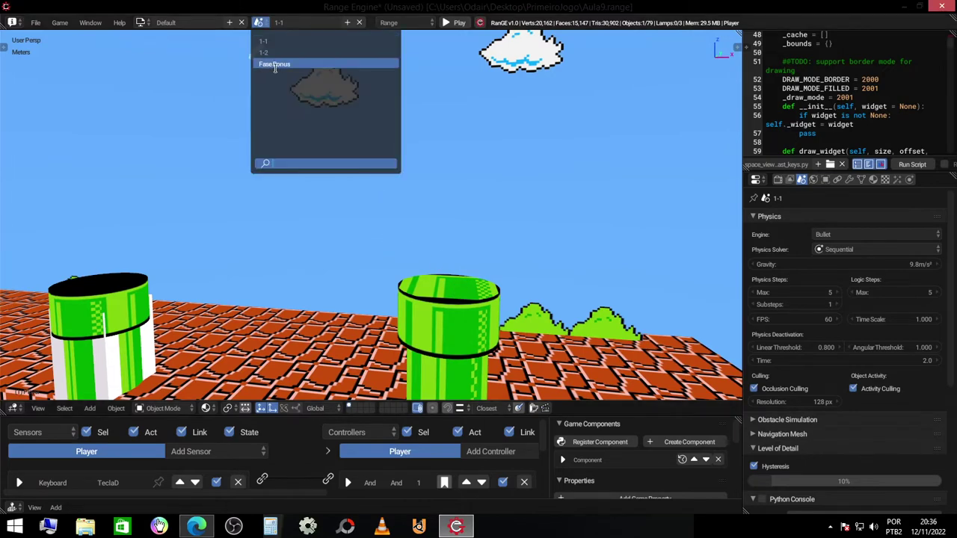
pyautogui.click(299, 66)
pyautogui.scroll(-5, 322, 207)
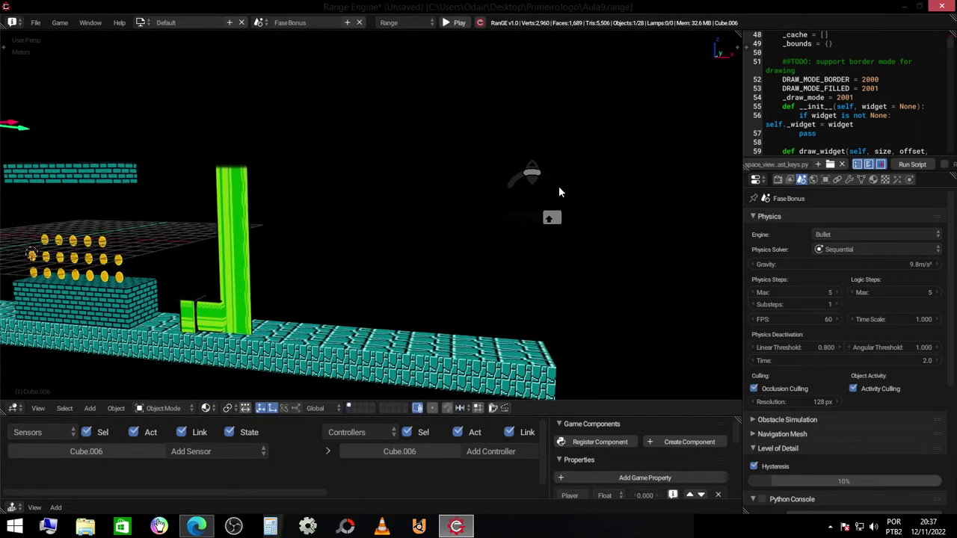
pyautogui.scroll(-3, 322, 208)
pyautogui.moveTo(323, 208); pyautogui.dragTo(496, 210, button='middle')
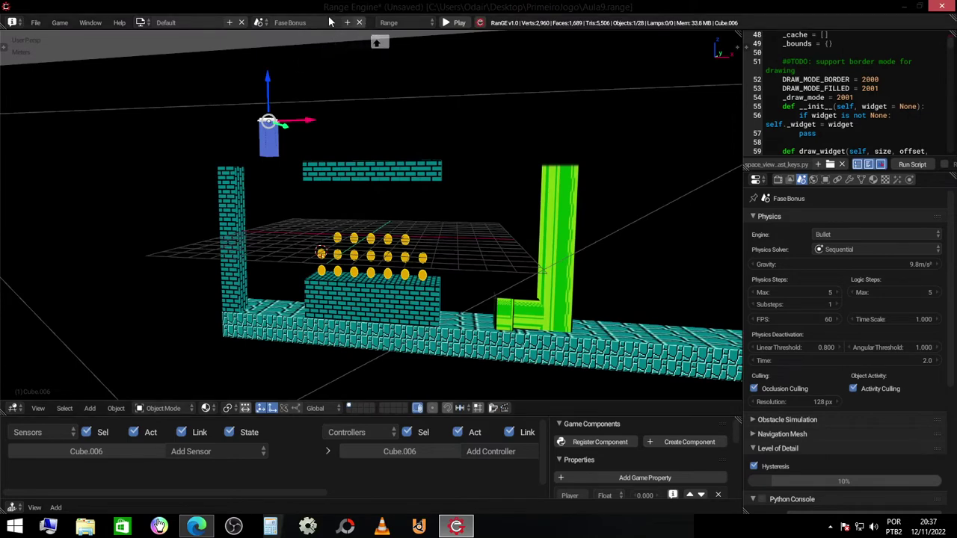
pyautogui.click(260, 22)
pyautogui.click(292, 45)
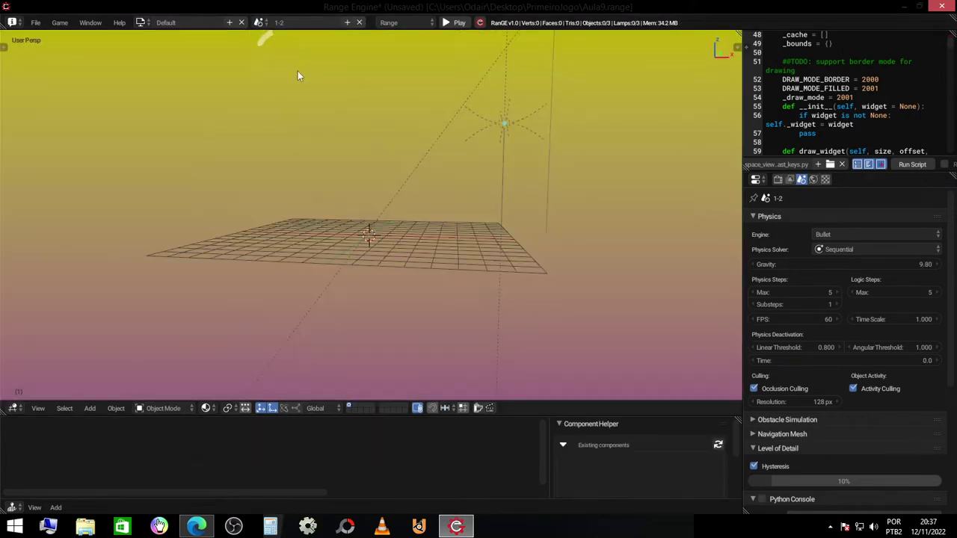
pyautogui.scroll(3, 459, 216)
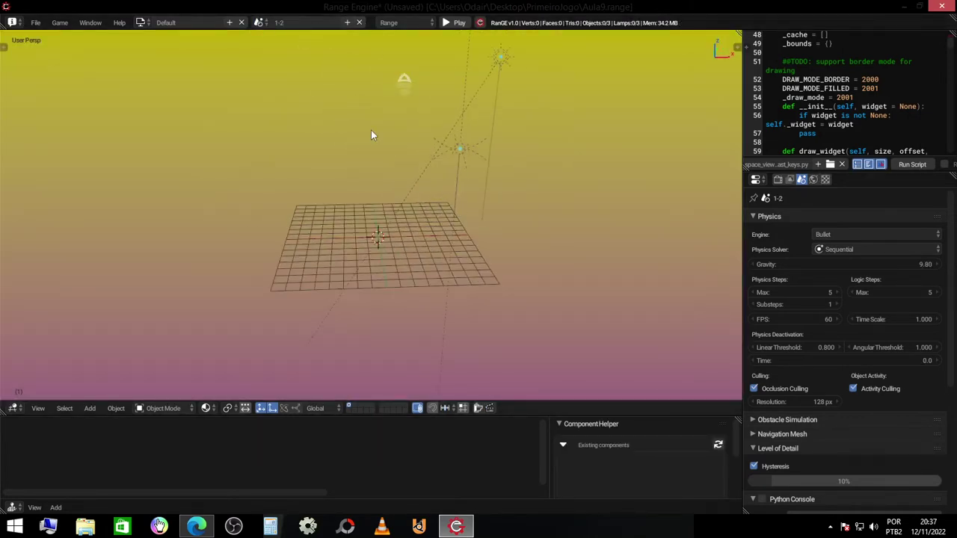
pyautogui.scroll(2, 414, 236)
pyautogui.scroll(2, 413, 237)
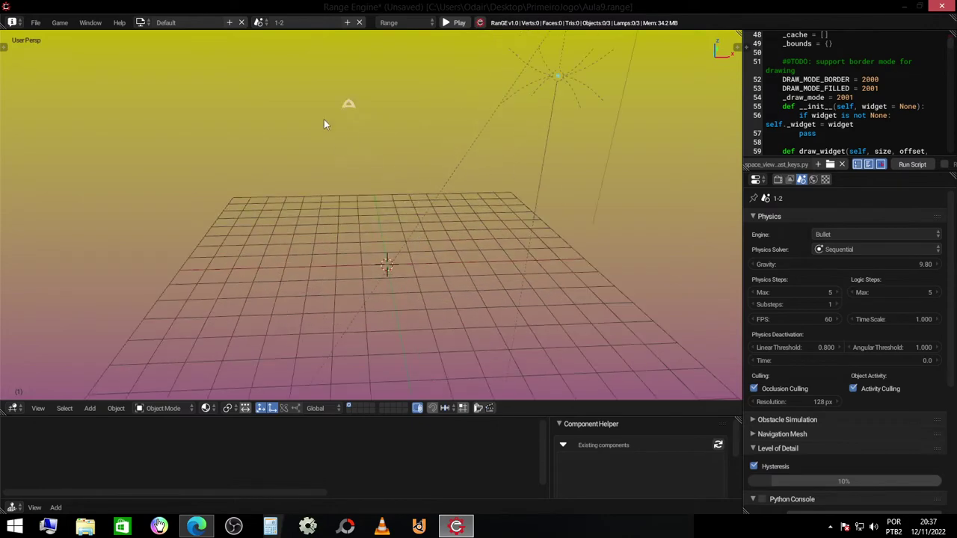
pyautogui.click(260, 22)
pyautogui.click(285, 41)
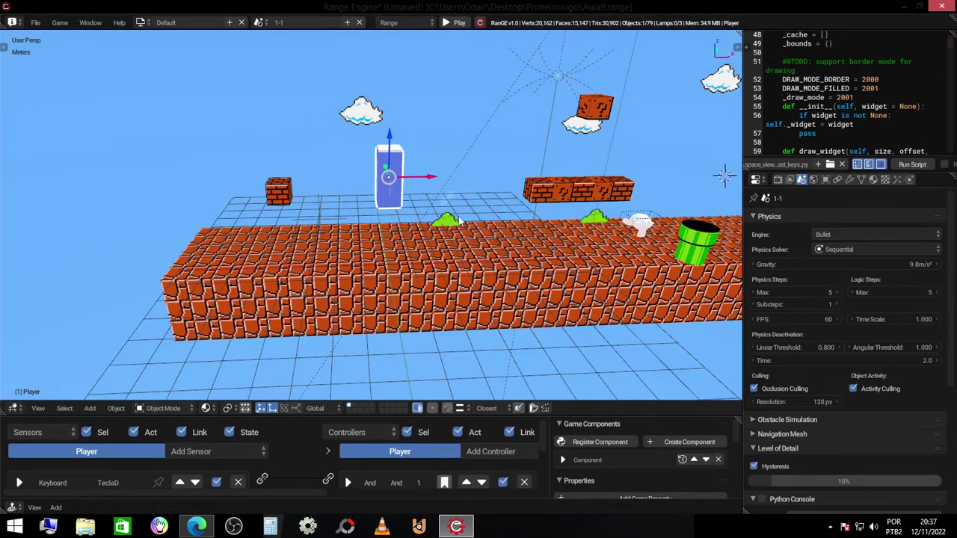
# Step: Add a new cube mesh to the level with Shift+A
pyautogui.scroll(3, 492, 202)
pyautogui.scroll(-4, 513, 188)
pyautogui.moveTo(479, 191)
pyautogui.mouseDown(button='middle')
pyautogui.moveTo(458, 184)
pyautogui.moveTo(408, 208)
pyautogui.mouseUp(button='middle')
pyautogui.scroll(3, 372, 208)
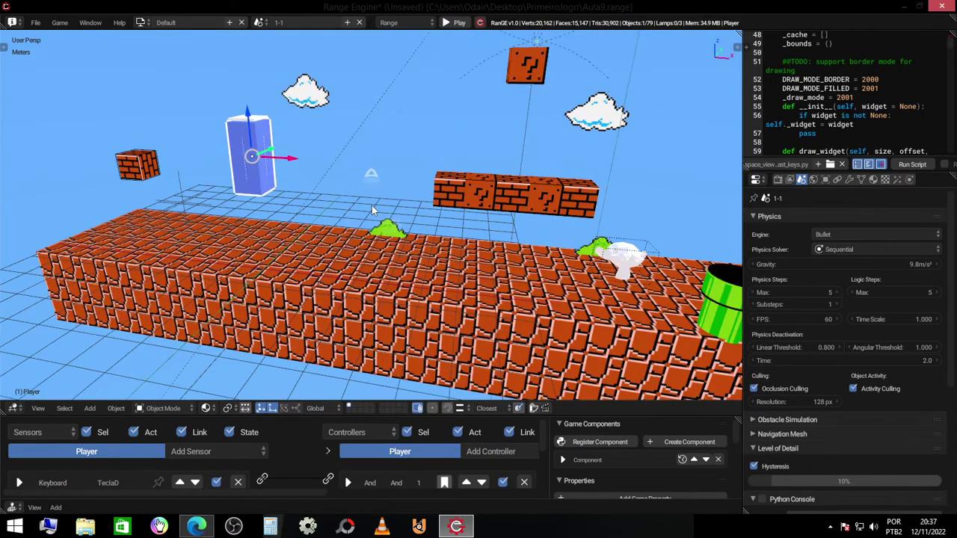
pyautogui.hotkey('shift', 'a')
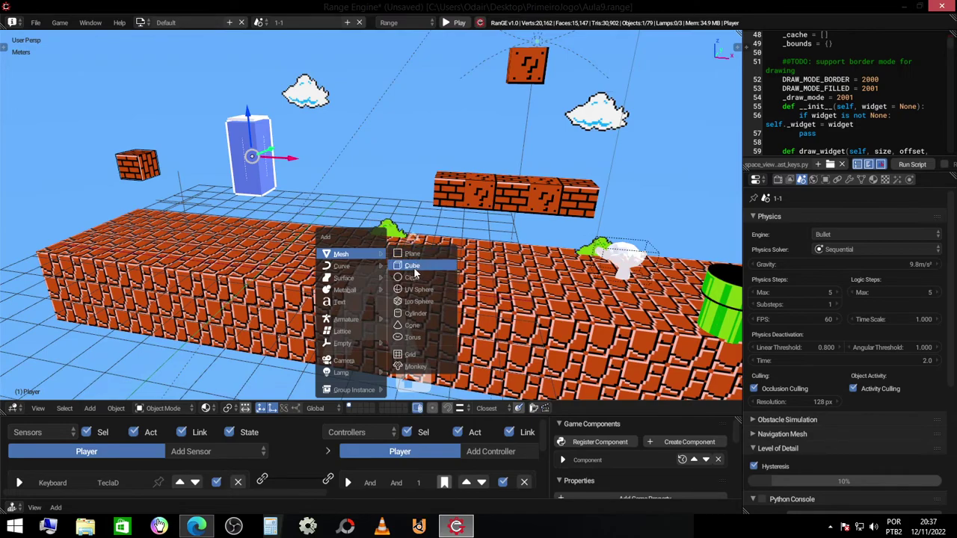
pyautogui.click(407, 246)
# Step: Move the white cube Cube.007 left along X beside the brick and question-block row
pyautogui.scroll(-2, 413, 232)
pyautogui.moveTo(413, 232); pyautogui.dragTo(449, 222, button='middle')
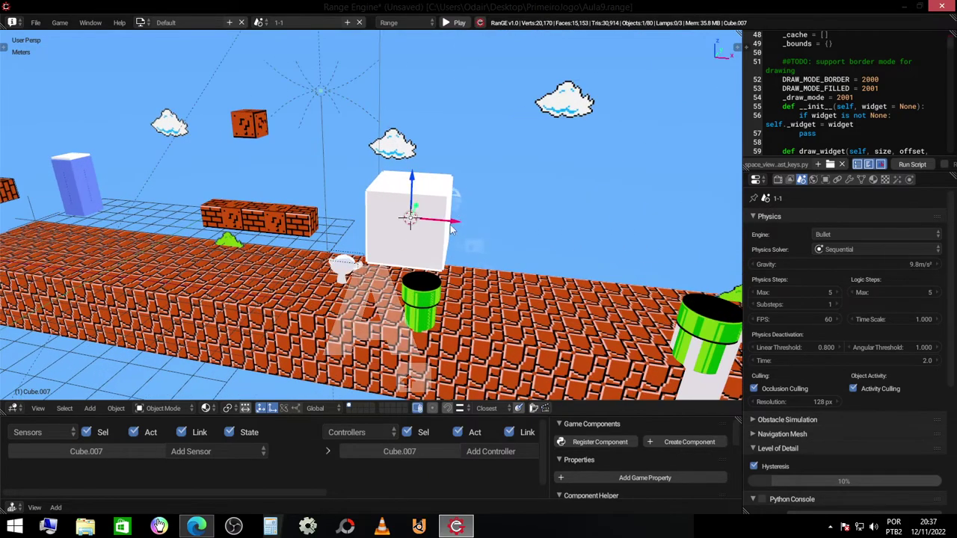
pyautogui.moveTo(448, 221); pyautogui.dragTo(258, 219)
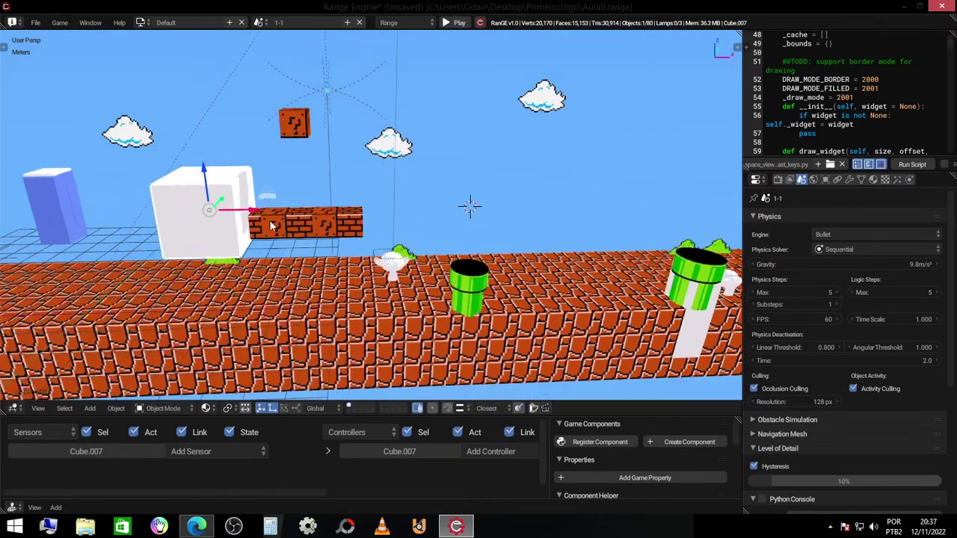
pyautogui.moveTo(258, 219); pyautogui.dragTo(486, 258, button='middle')
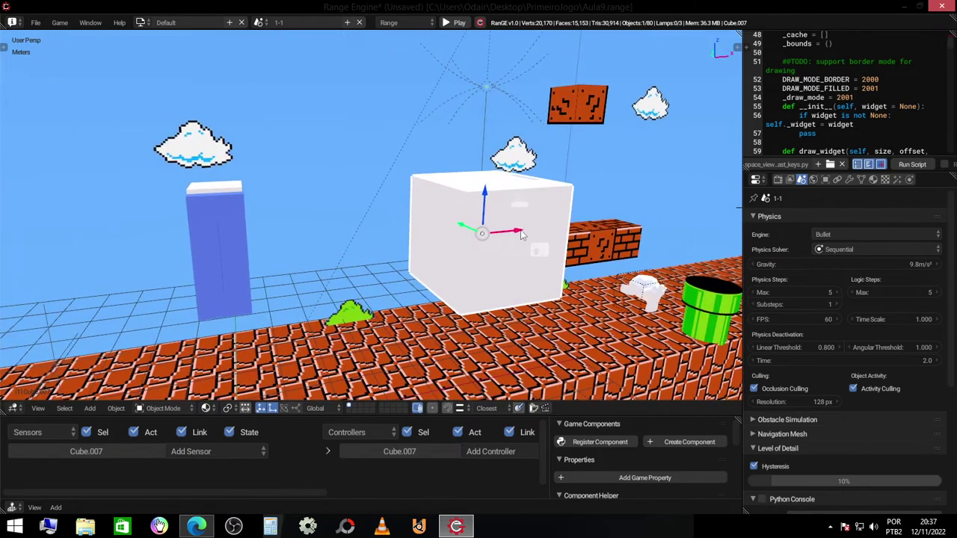
pyautogui.moveTo(516, 258)
pyautogui.mouseDown()
pyautogui.moveTo(480, 244)
pyautogui.moveTo(465, 218)
pyautogui.moveTo(423, 260)
pyautogui.mouseUp()
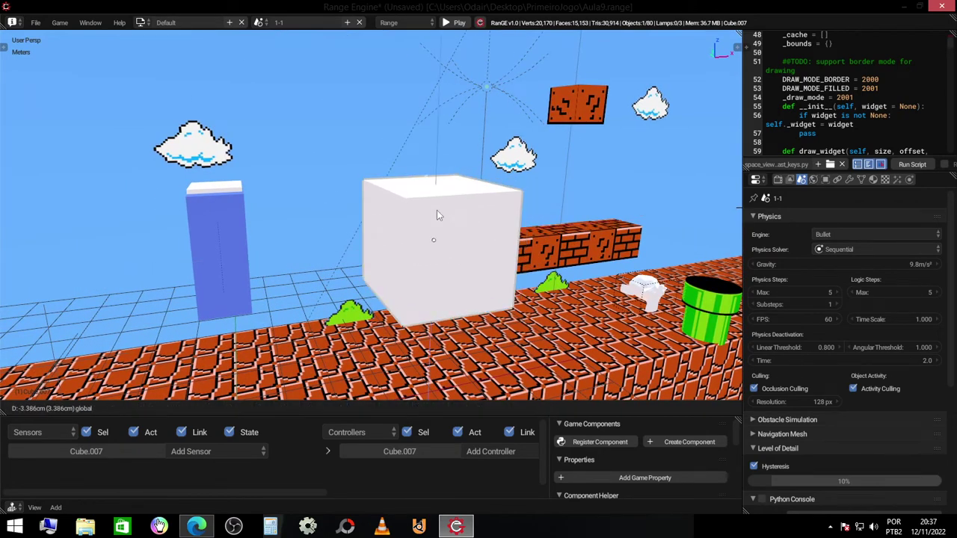
pyautogui.moveTo(424, 261); pyautogui.dragTo(331, 232, button='middle')
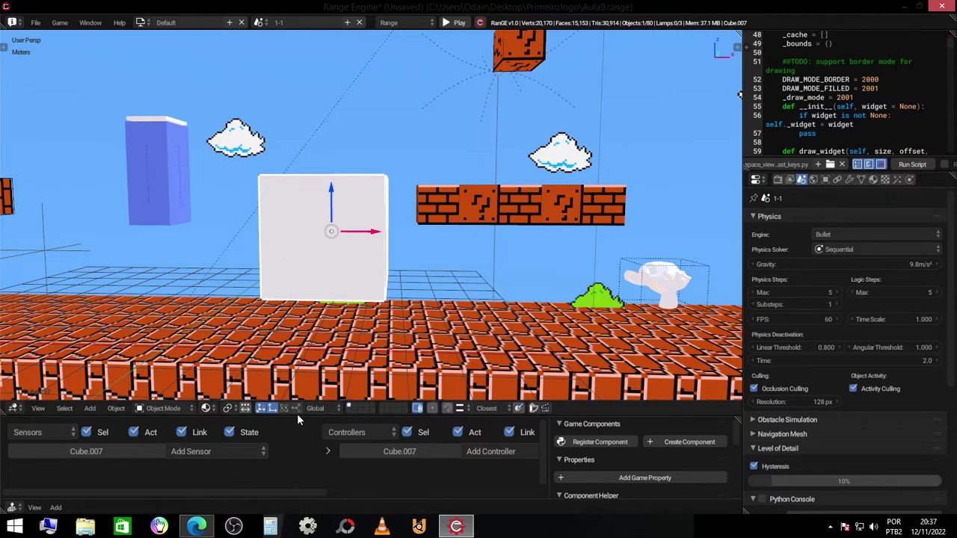
# Step: Raise the viewport/logic editor border to give the logic editor more room
pyautogui.scroll(-3, 354, 251)
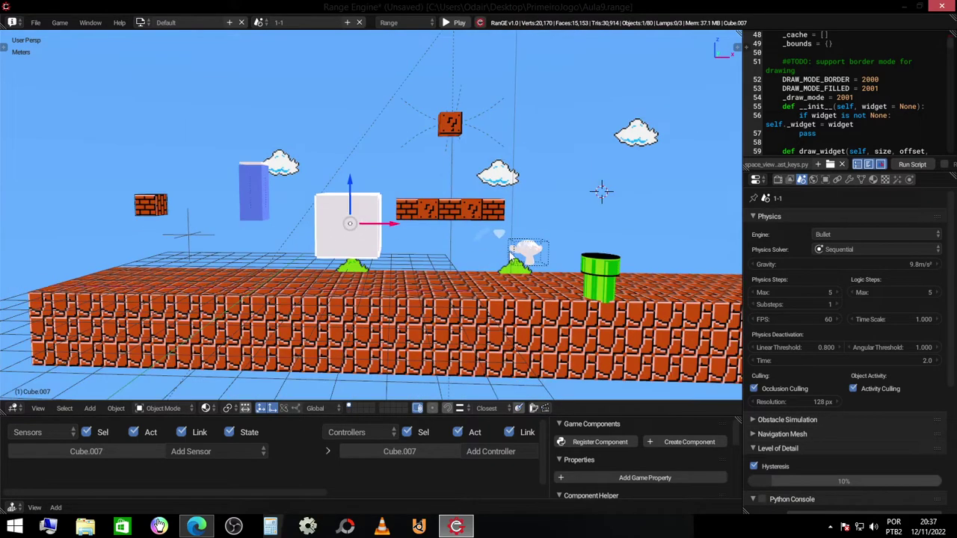
pyautogui.scroll(5, 210, 212)
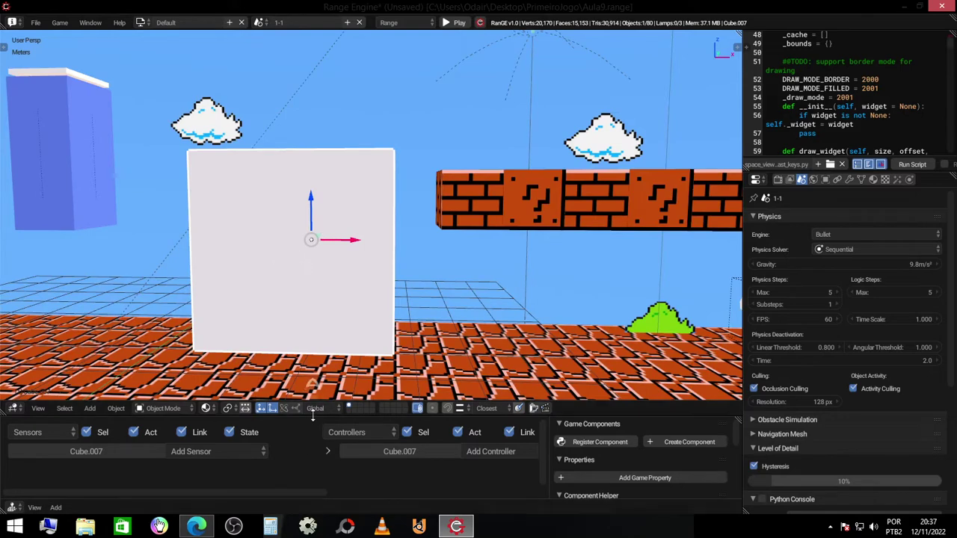
pyautogui.moveTo(311, 417); pyautogui.dragTo(336, 346)
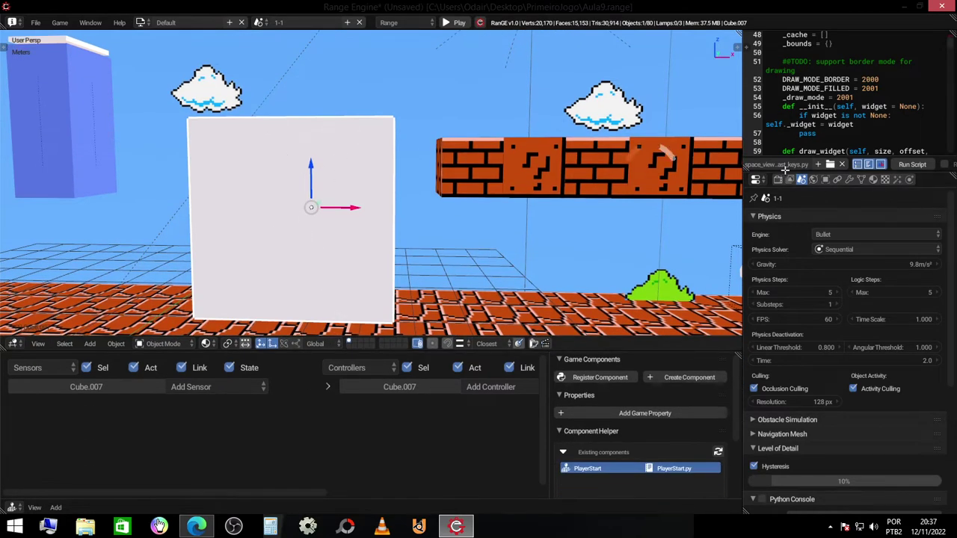
# Step: Set Cube.007's Physics Type to Sensor in the Object Physics settings
pyautogui.click(911, 180)
pyautogui.click(822, 235)
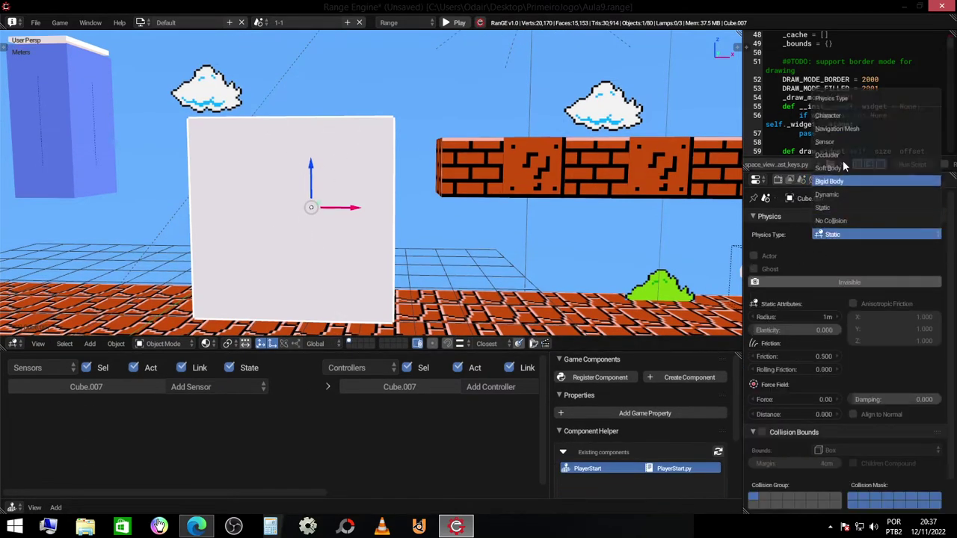
pyautogui.click(844, 127)
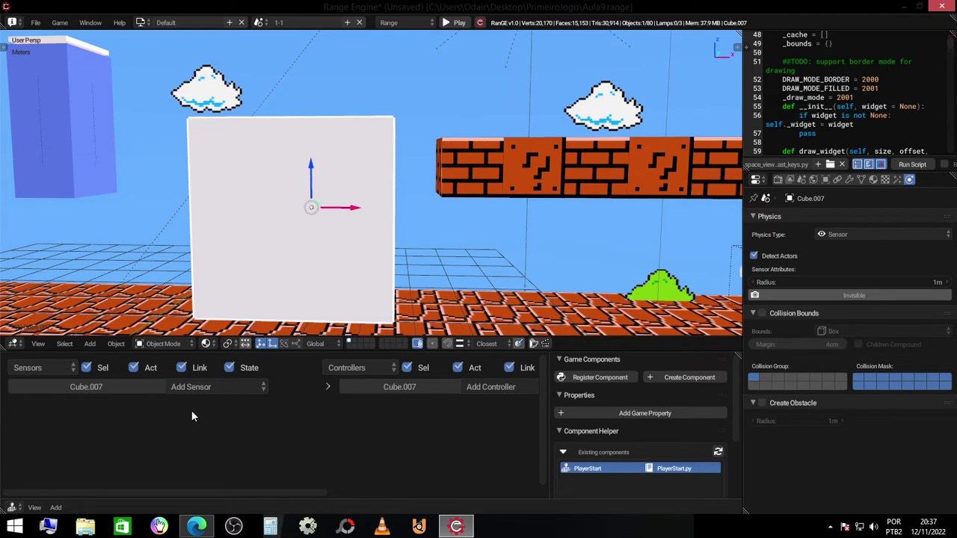
# Step: Add a Collision sensor to Cube.007 in the logic editor
pyautogui.click(205, 389)
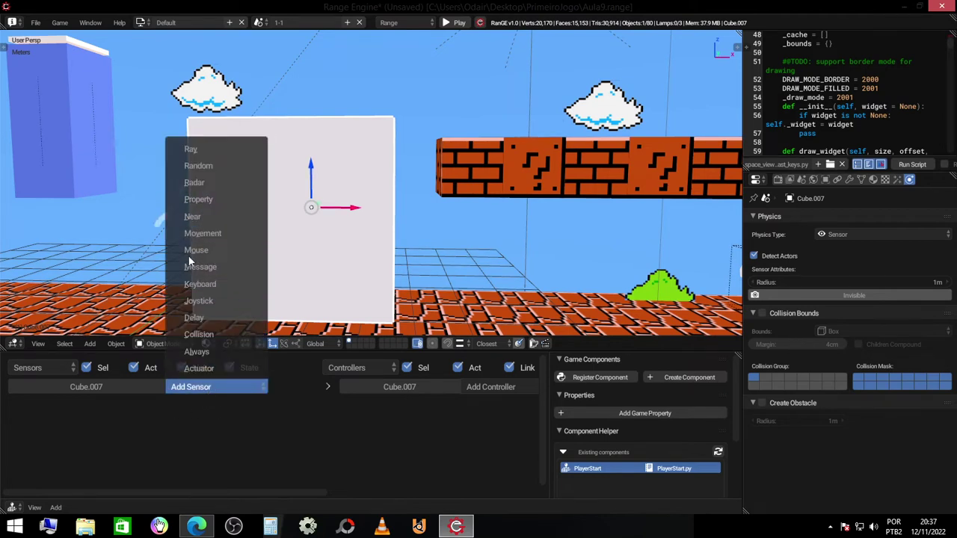
pyautogui.click(212, 335)
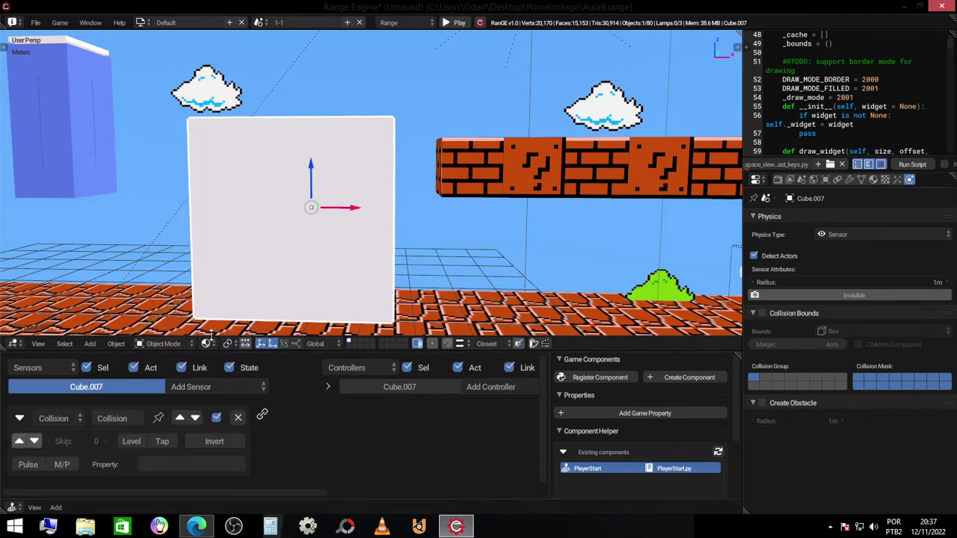
pyautogui.click(274, 343)
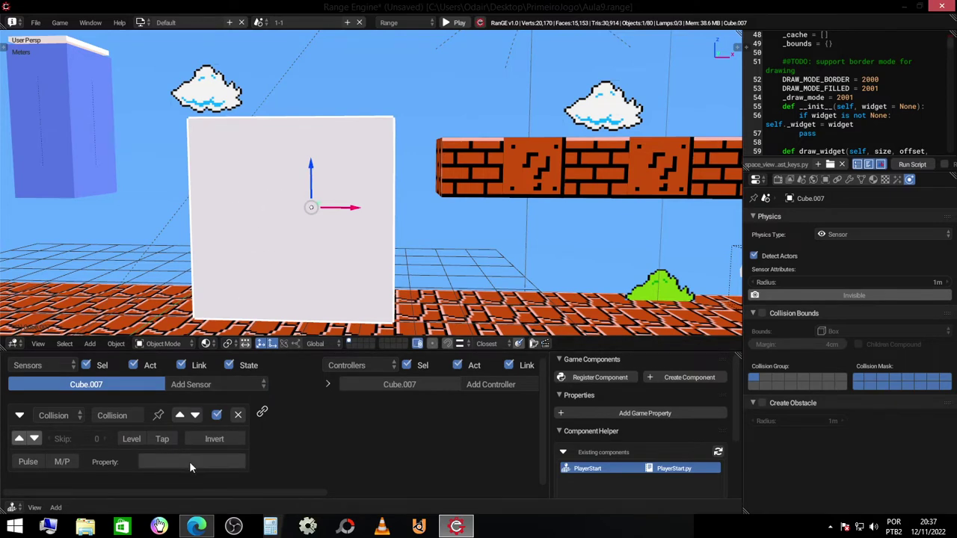
# Step: Add a Float game property to Player and rename it to A
pyautogui.click(69, 149)
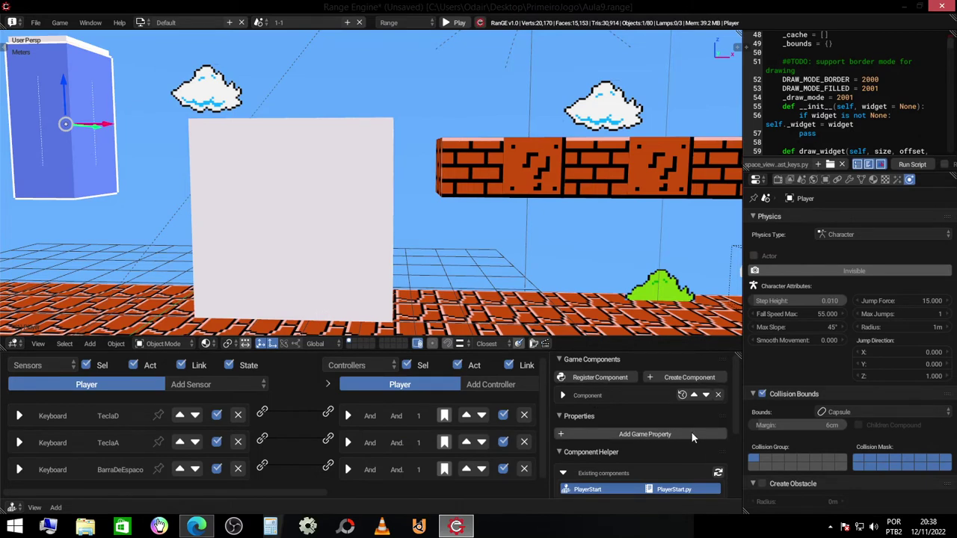
pyautogui.click(632, 436)
pyautogui.click(582, 452)
pyautogui.write('A')
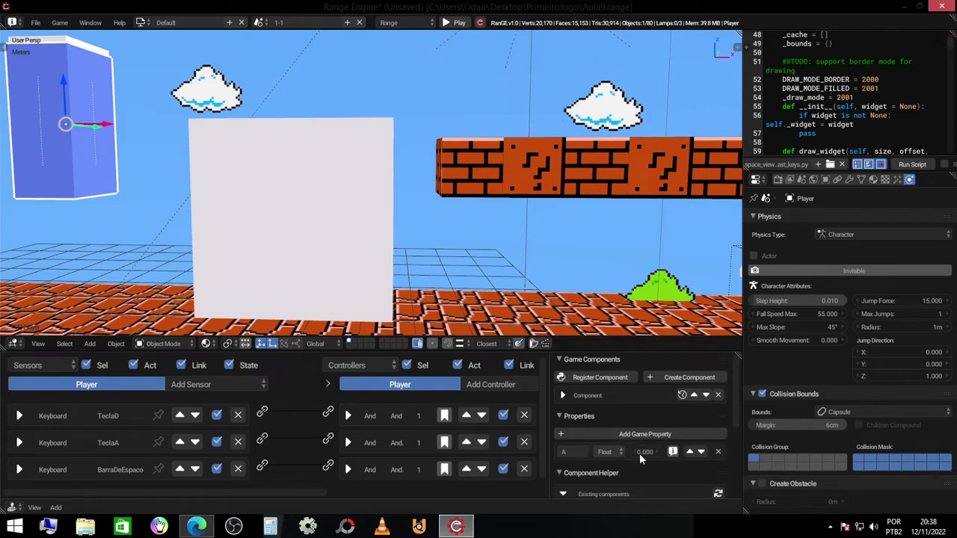
# Step: Set Cube.007's Collision sensor Property filter to A, then select Player to verify its property
pyautogui.click(311, 193)
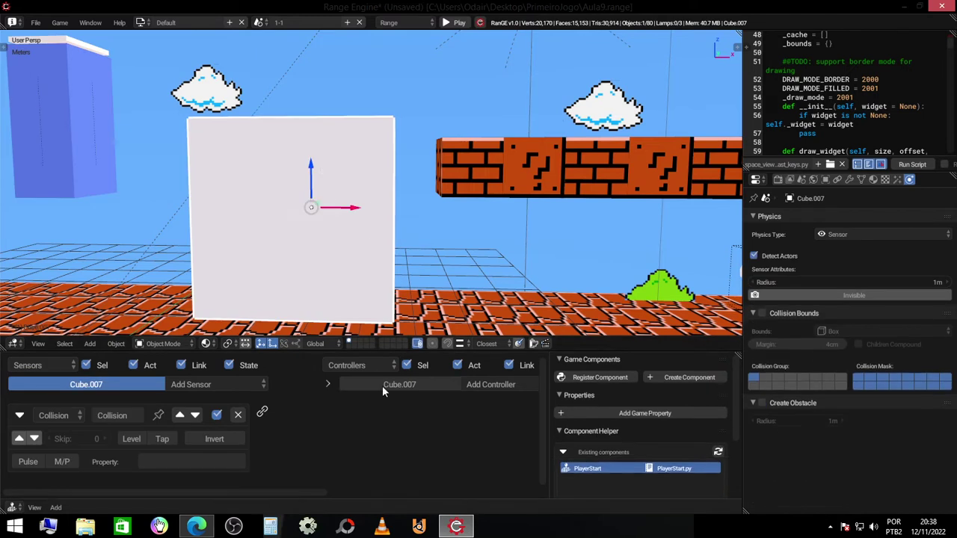
pyautogui.click(153, 463)
pyautogui.write('A')
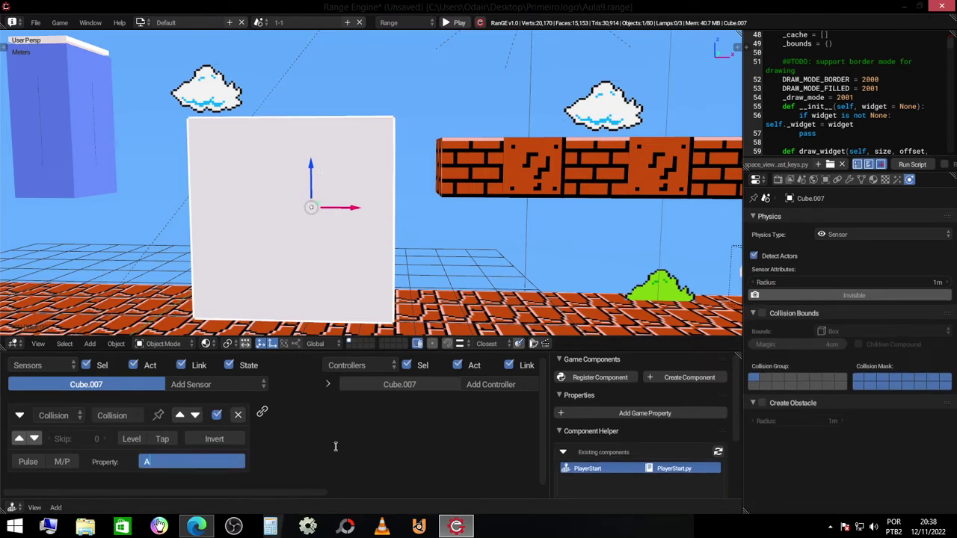
pyautogui.press('Return')
pyautogui.click(220, 457)
pyautogui.write('a')
pyautogui.press('Return')
pyautogui.click(215, 460)
pyautogui.press('Return')
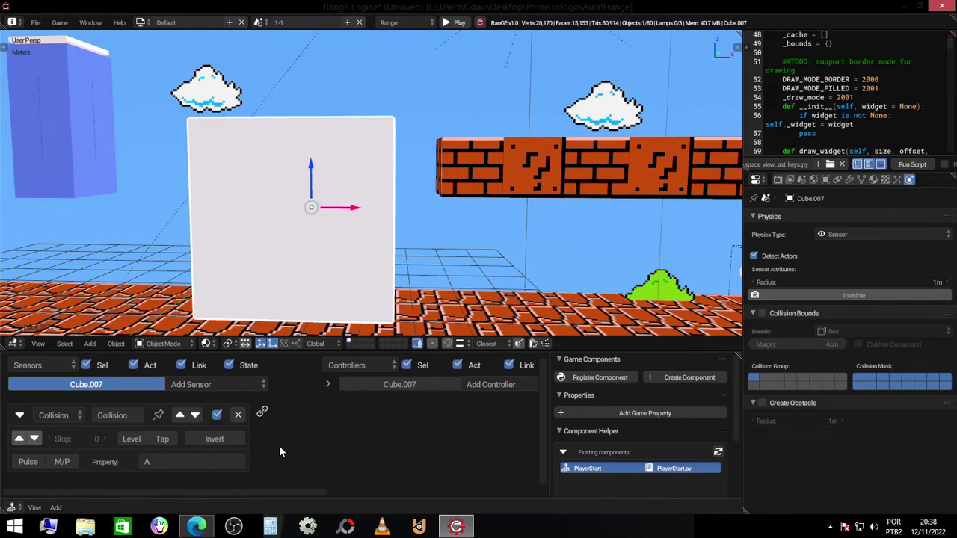
pyautogui.click(95, 133)
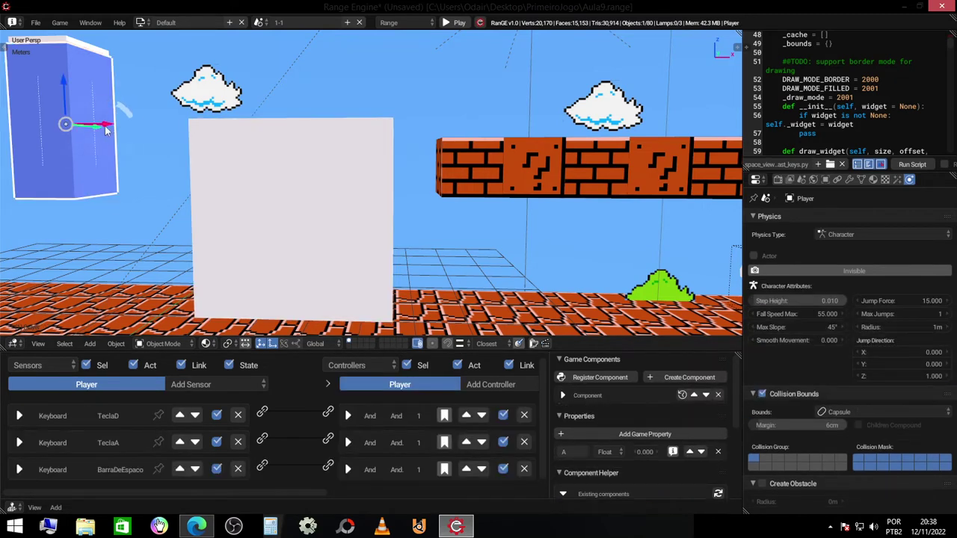
# Step: Add a Motion actuator to Cube.007, link it to the controller, and set Rot Z to 2°
pyautogui.click(262, 157)
pyautogui.moveTo(550, 417); pyautogui.dragTo(286, 418, button='middle')
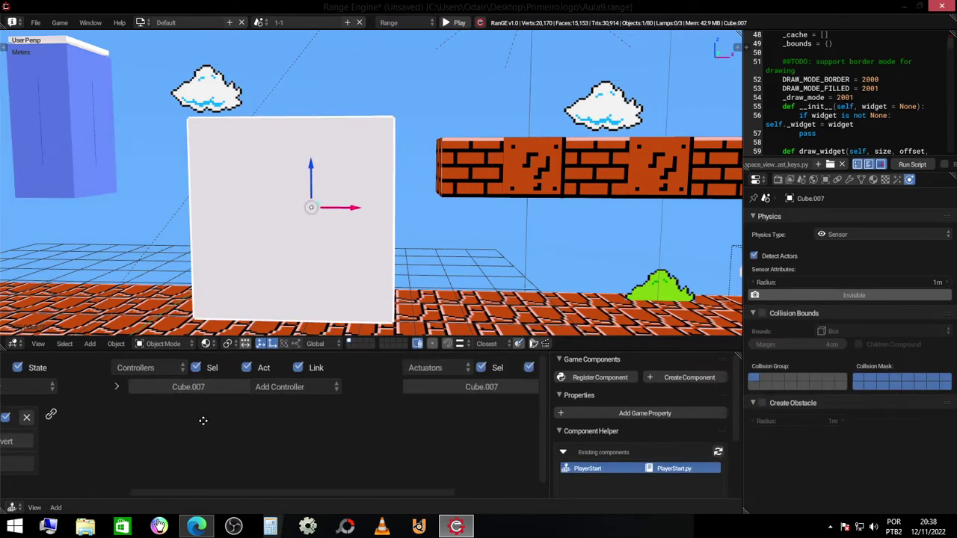
pyautogui.click(508, 387)
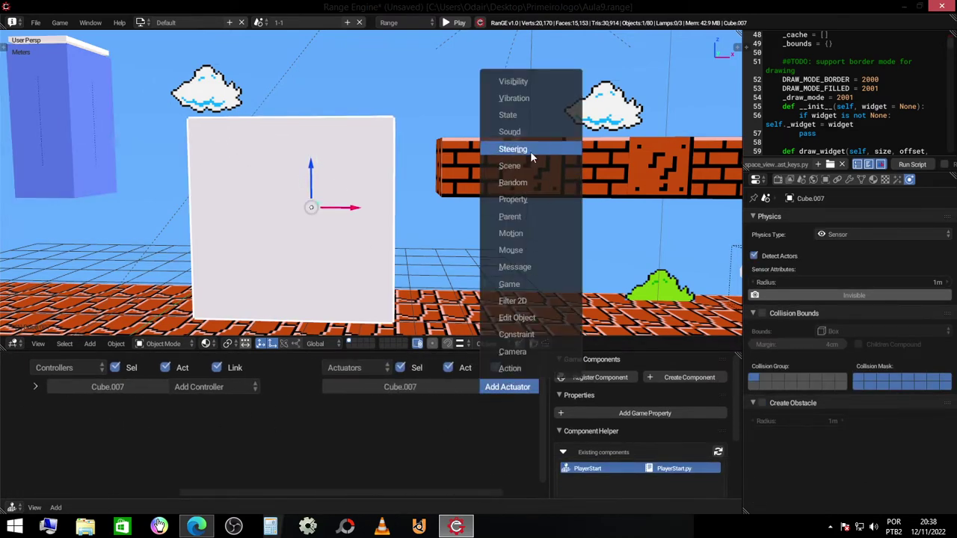
pyautogui.press('Escape')
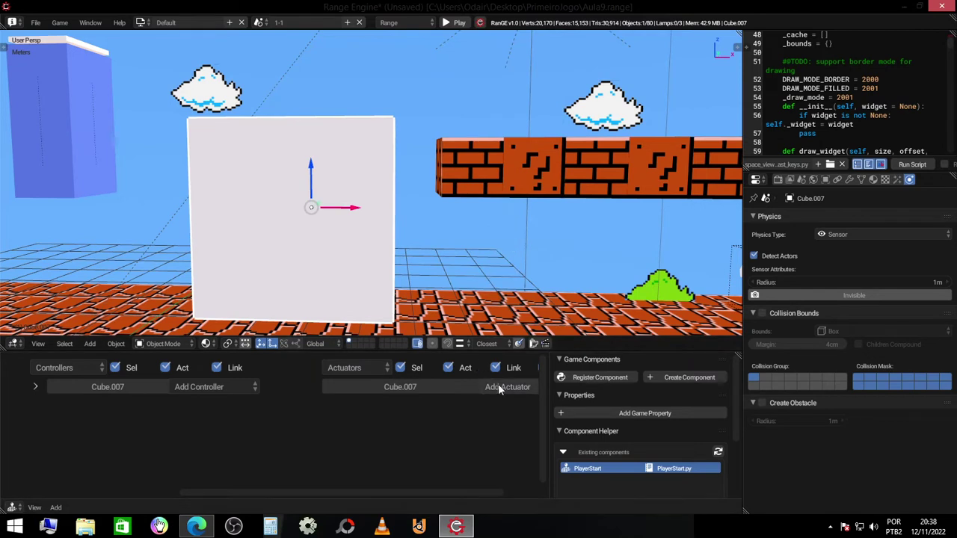
pyautogui.click(509, 388)
pyautogui.click(510, 233)
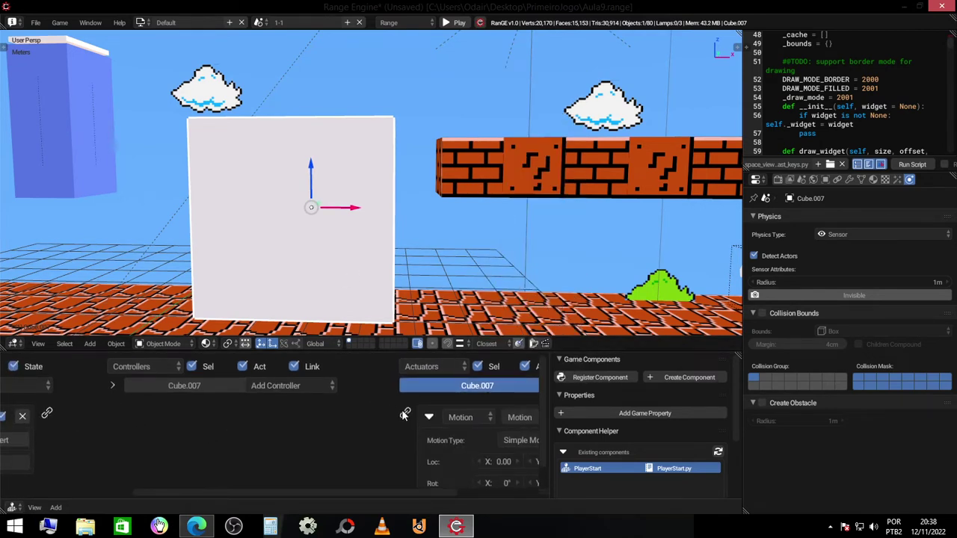
pyautogui.moveTo(404, 415); pyautogui.dragTo(332, 413)
pyautogui.keyDown('ctrl'); pyautogui.hscroll(3, 326, 441); pyautogui.keyUp('ctrl')
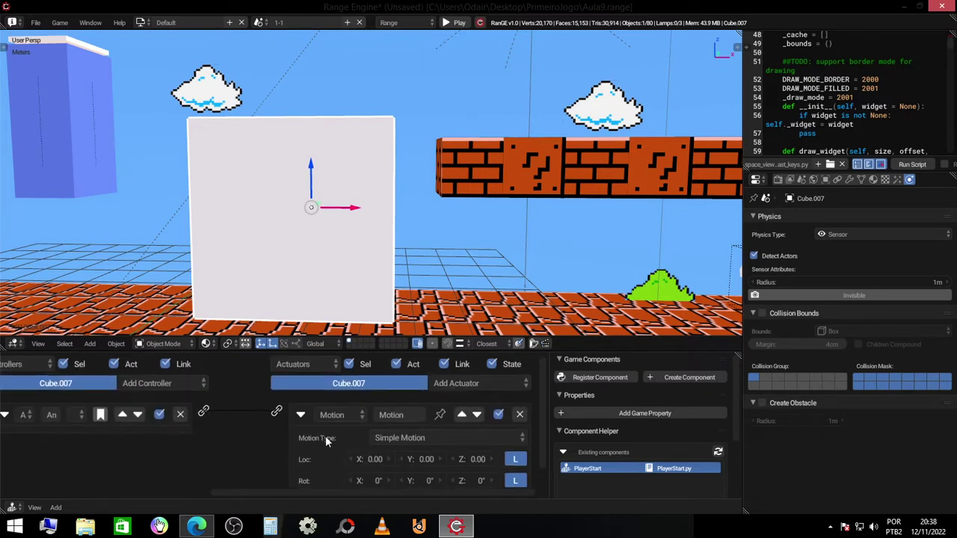
pyautogui.scroll(-1, 326, 442)
pyautogui.click(481, 461)
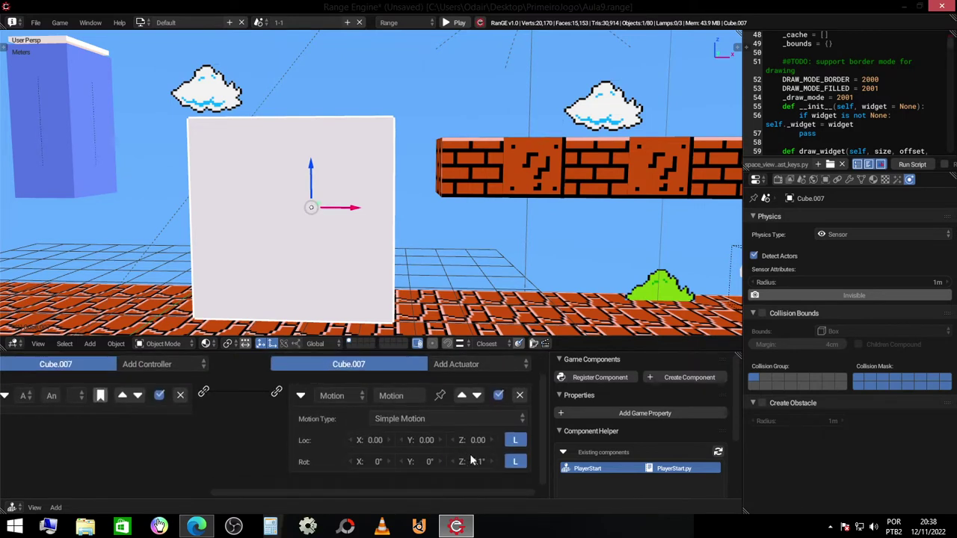
pyautogui.write('2')
pyautogui.press('Return')
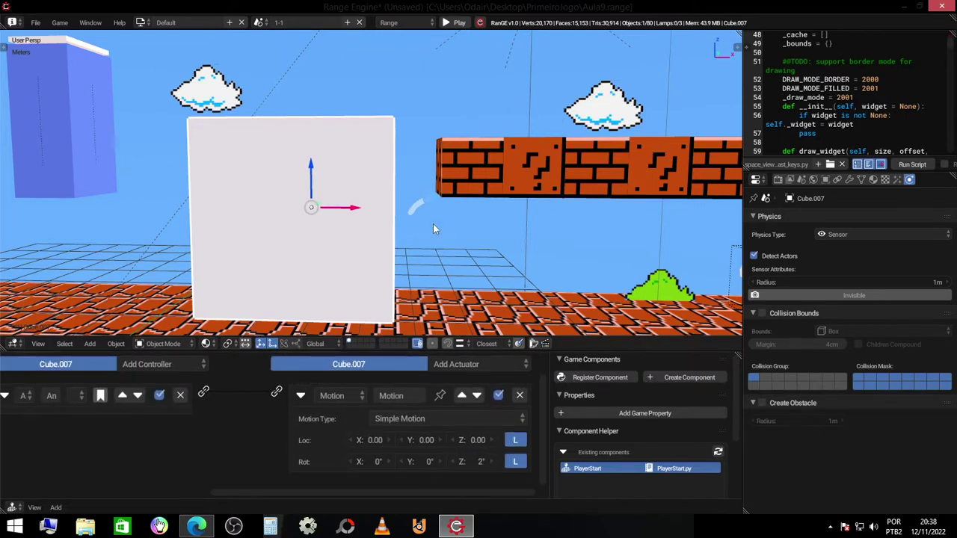
# Step: Play-test the level with P, moving the player right and left, then stop with Esc
pyautogui.press('p')
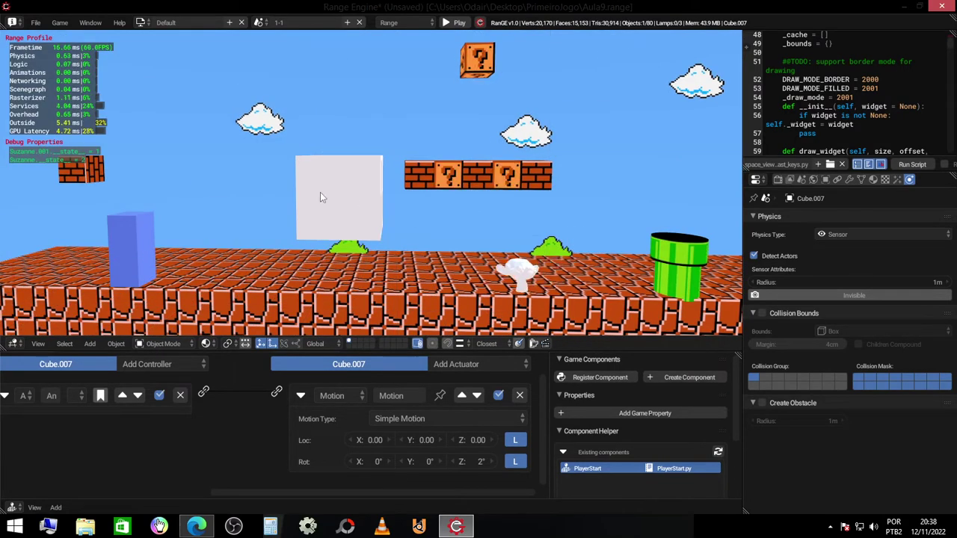
pyautogui.press('Right')
pyautogui.press('Left')
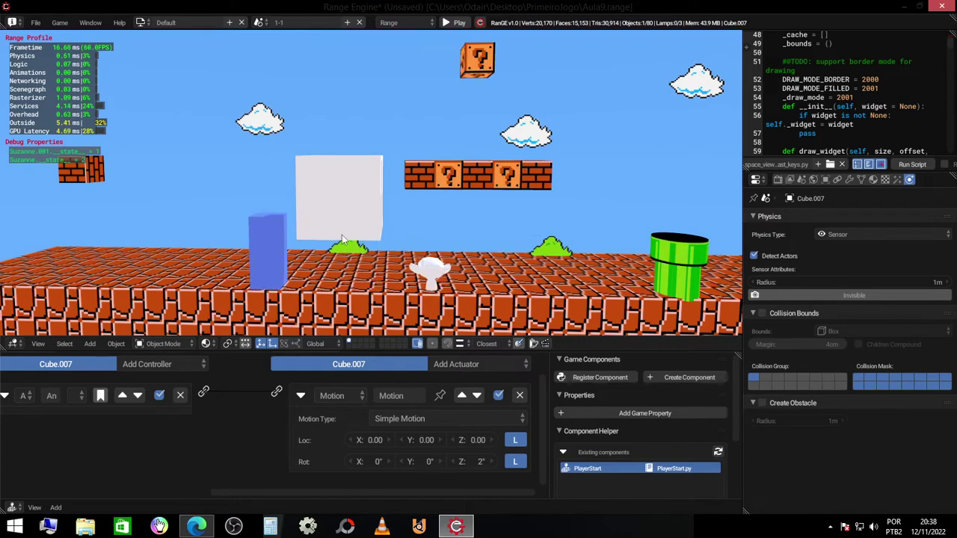
pyautogui.press('Escape')
# Step: Select Player and run a quick test, moving right with D before stopping
pyautogui.click(234, 181)
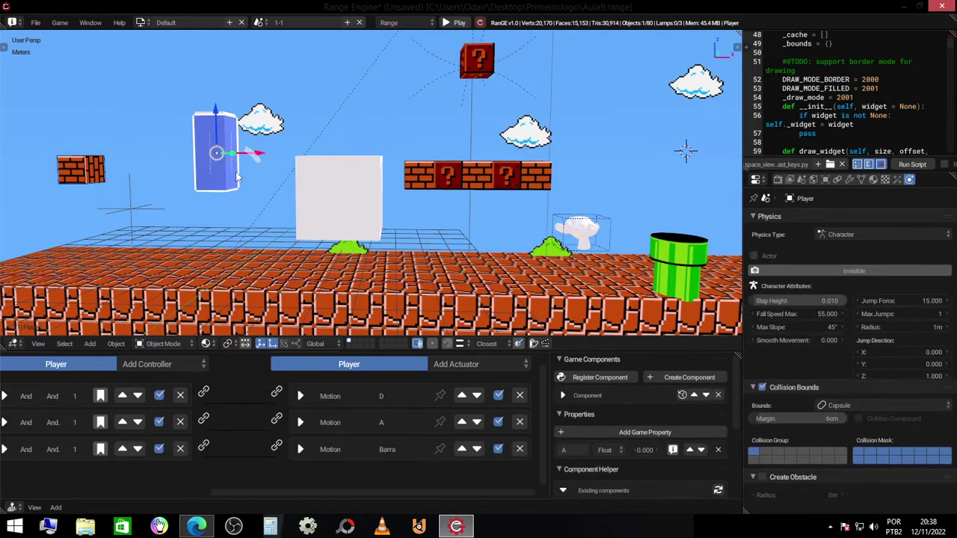
pyautogui.click(348, 196)
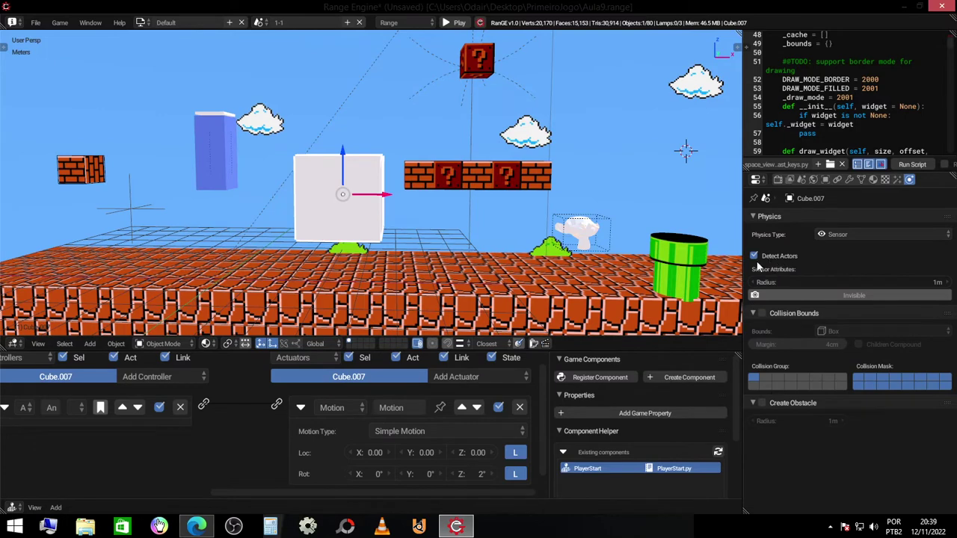
pyautogui.click(235, 166)
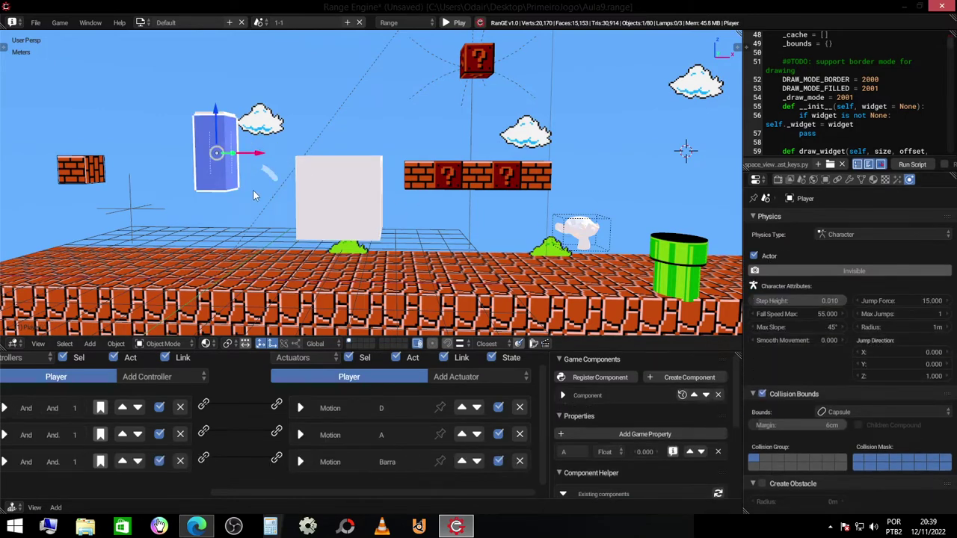
pyautogui.press('p')
pyautogui.press('d')
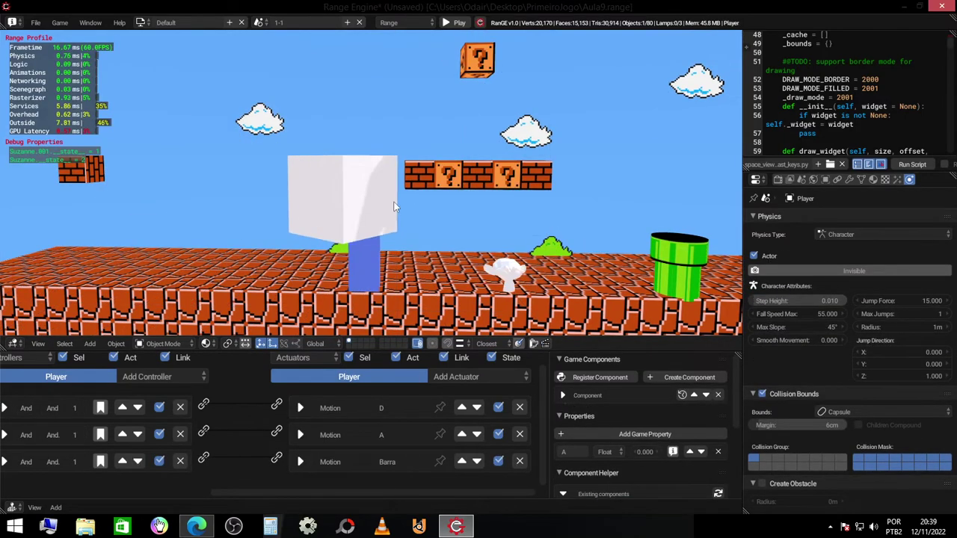
pyautogui.press('Escape')
# Step: Delete the 2° Motion actuator from Cube.007
pyautogui.click(380, 225)
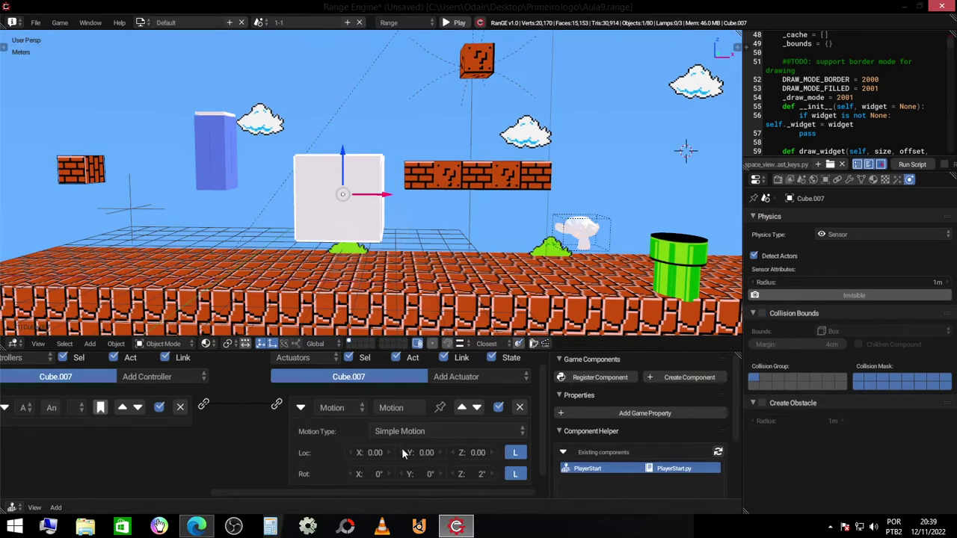
pyautogui.scroll(1, 506, 406)
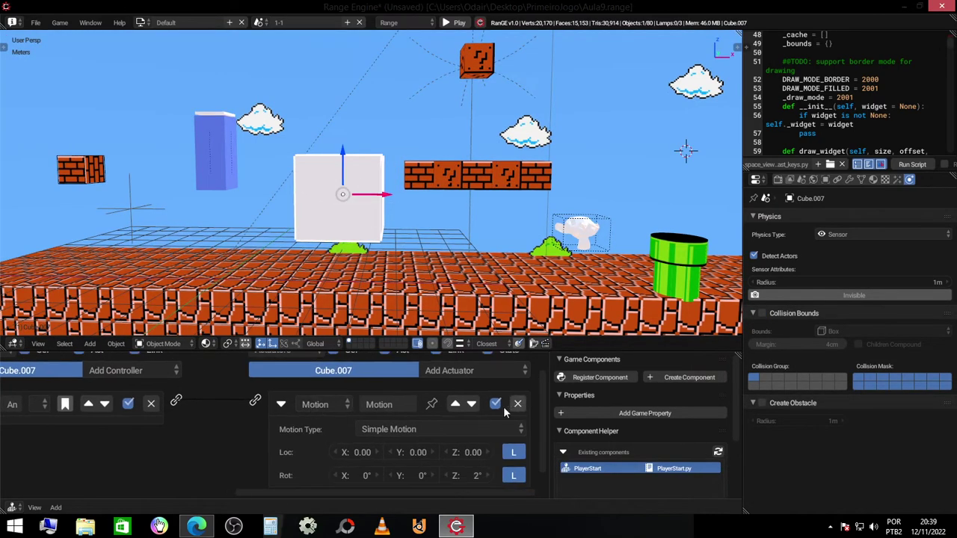
pyautogui.click(518, 405)
# Step: Add a Scene actuator to Cube.007 in Set Scene mode, targeting the Fase Bonus scene
pyautogui.click(484, 383)
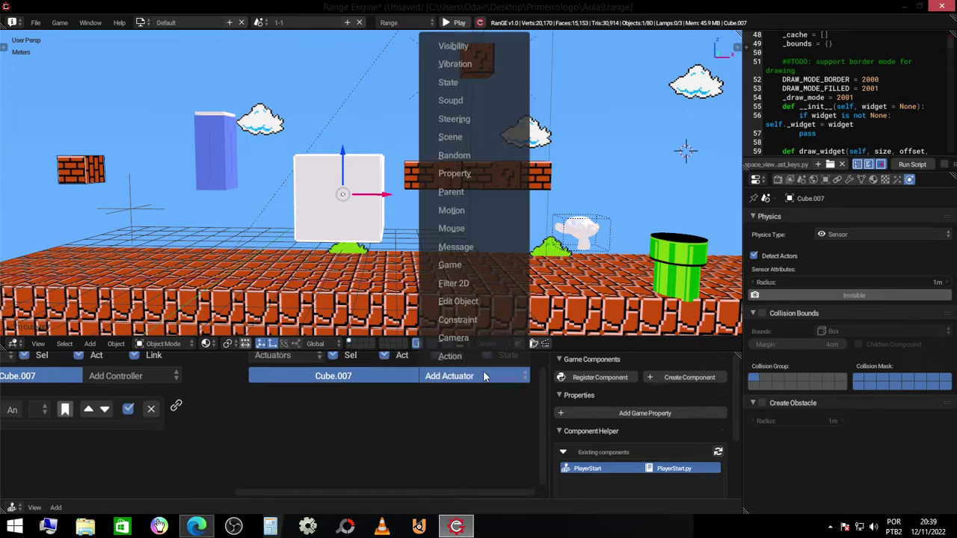
pyautogui.click(464, 135)
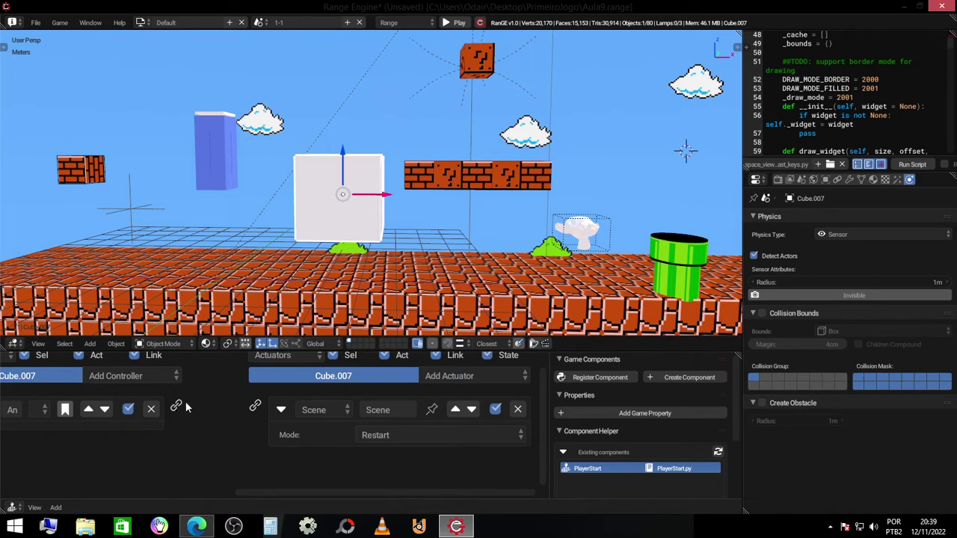
pyautogui.click(386, 440)
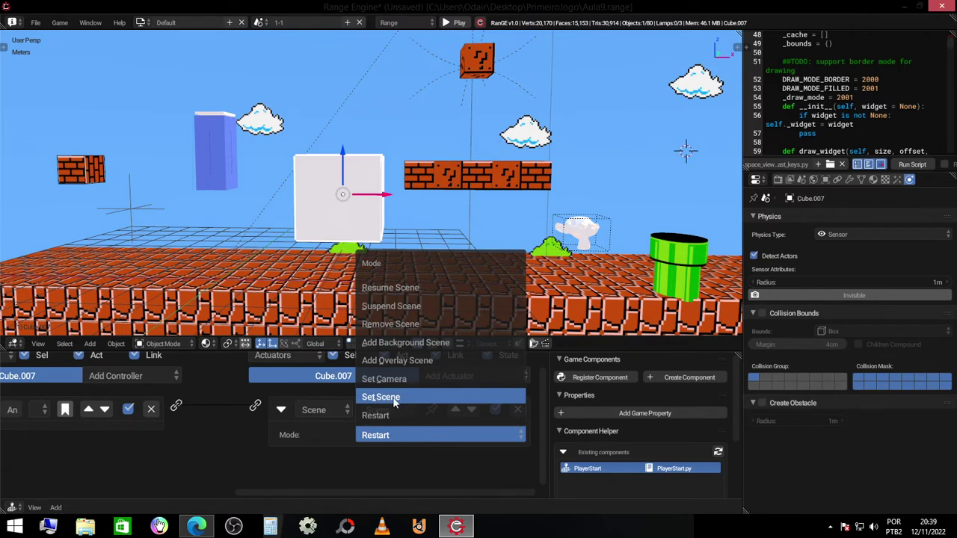
pyautogui.click(394, 403)
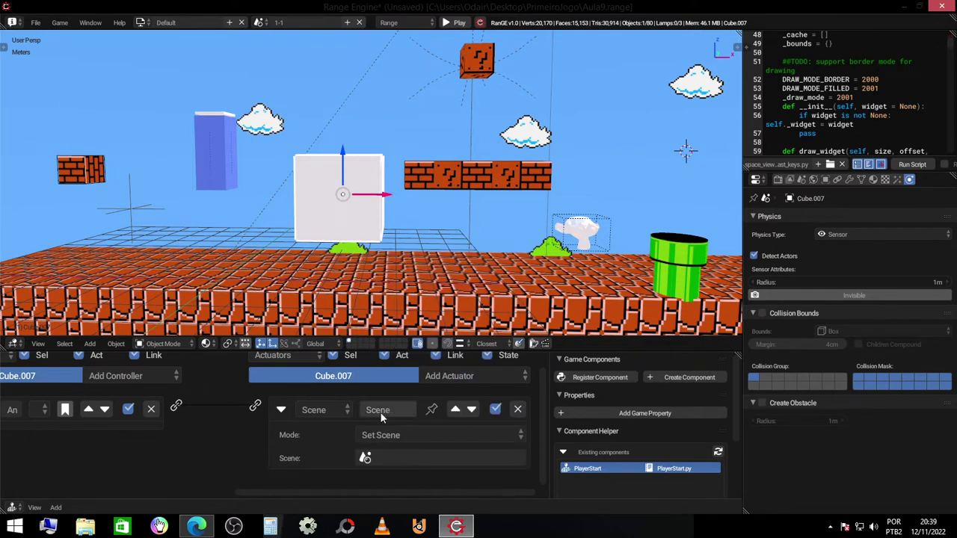
pyautogui.click(372, 462)
pyautogui.click(397, 322)
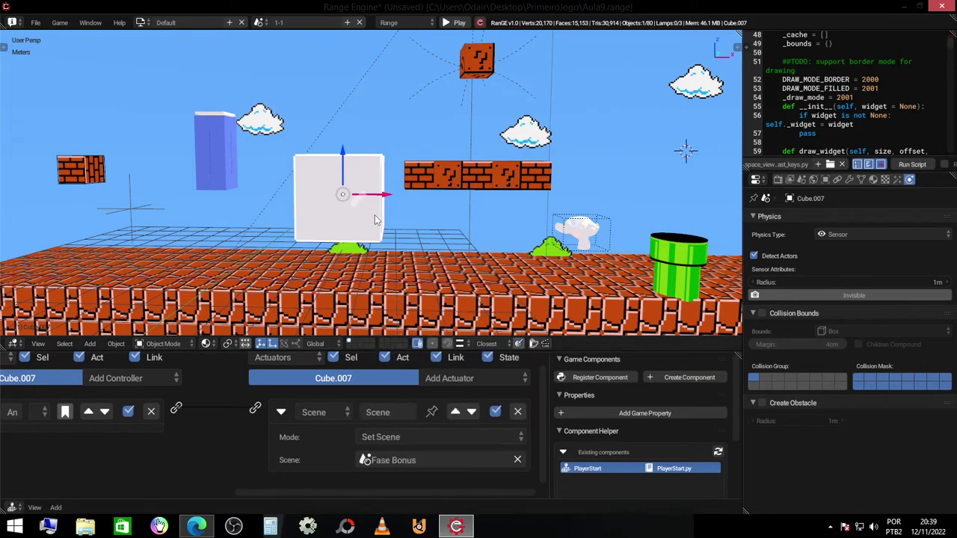
pyautogui.scroll(-2, 374, 219)
# Step: Start the game from the camera view and walk the player right into the sensor cube
pyautogui.press('KP_0')
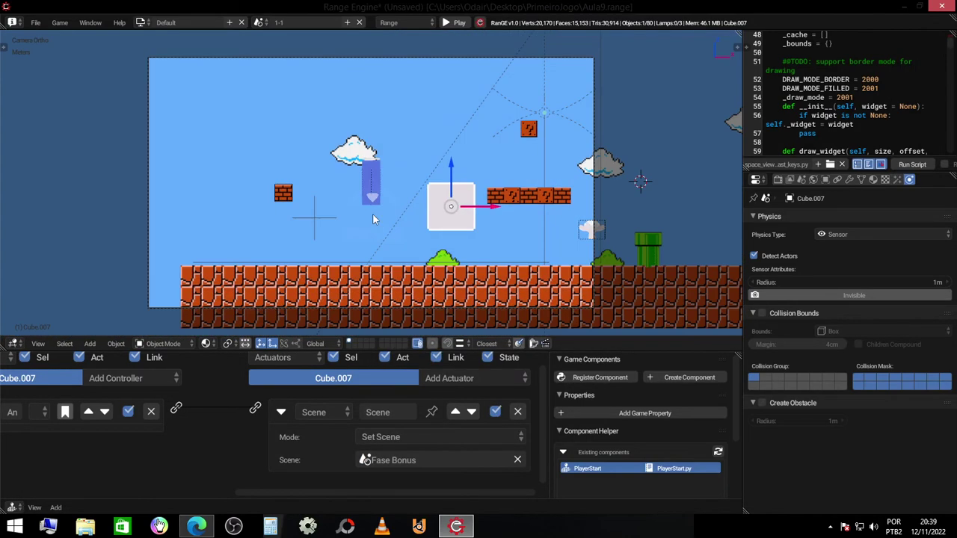
pyautogui.press('p')
pyautogui.press('Right')
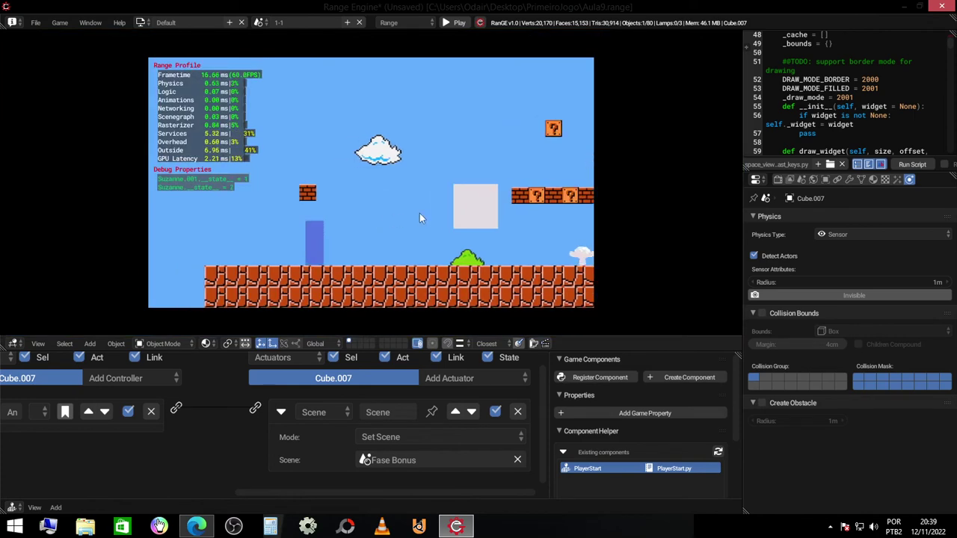
pyautogui.press('Right')
pyautogui.press('Right')
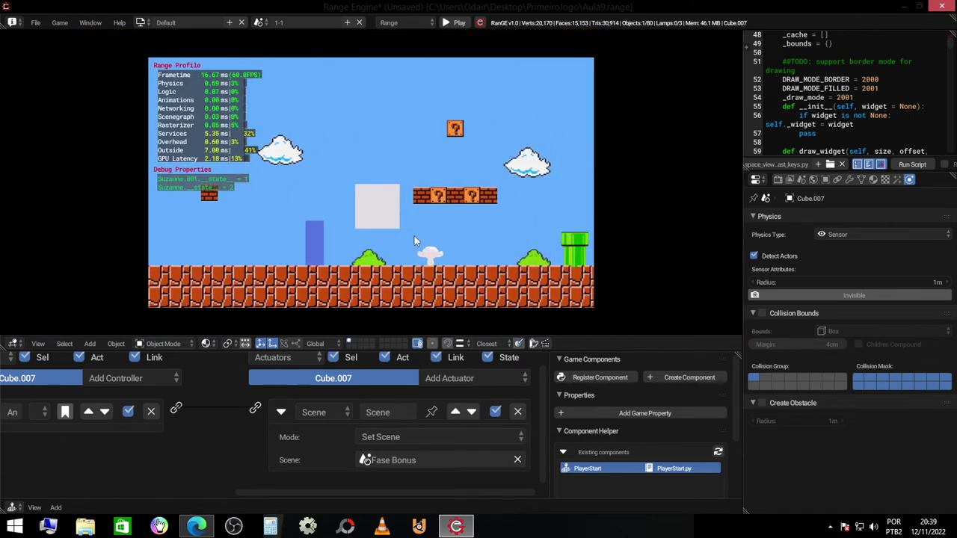
pyautogui.press('Right')
# Step: Jump around the Fase Bonus brick platform collecting coins, then stop the game
pyautogui.press('Up')
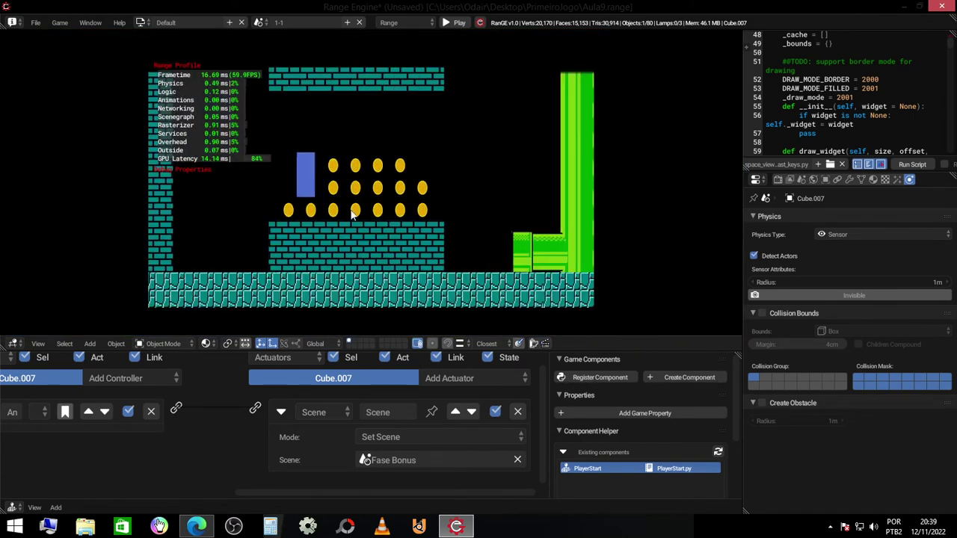
pyautogui.press('Up')
pyautogui.press('Left')
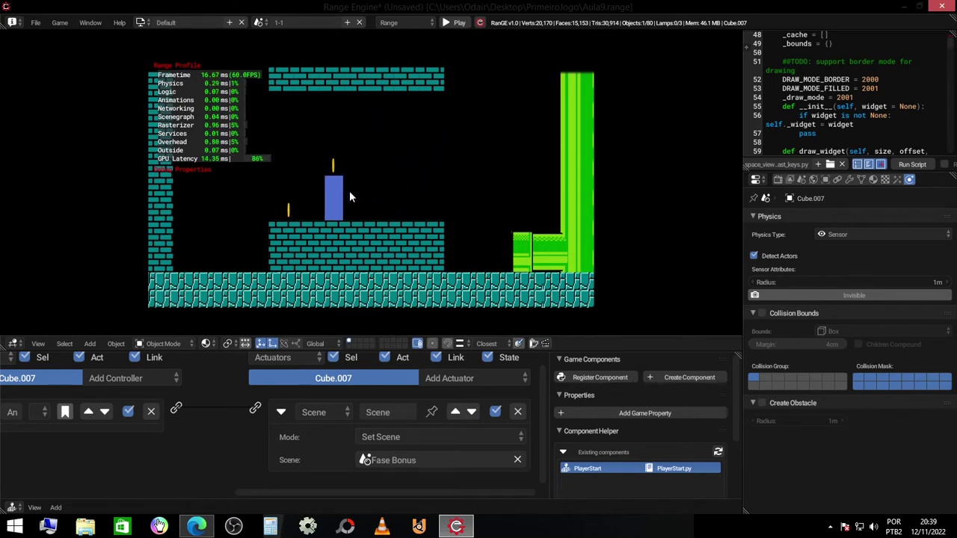
pyautogui.press('Up')
pyautogui.press('Right')
pyautogui.press('Left')
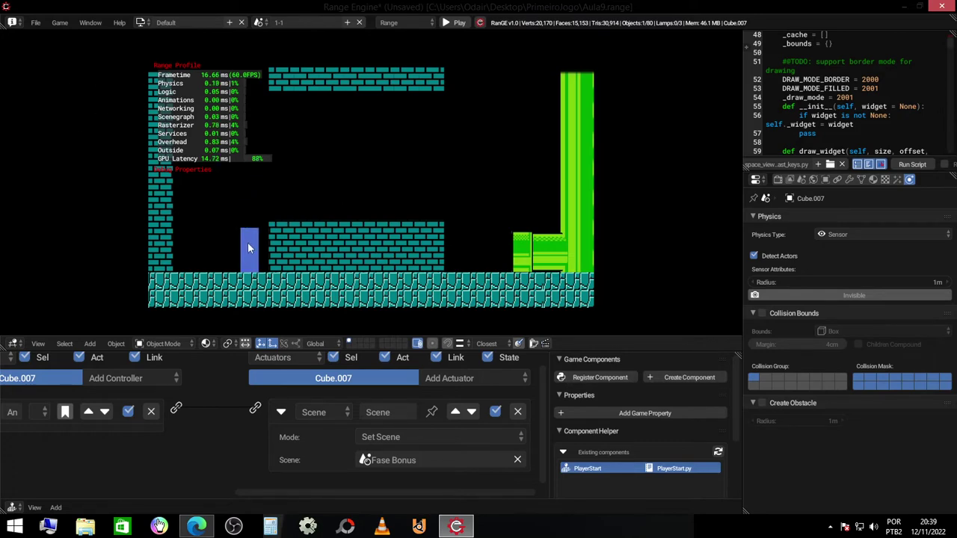
pyautogui.press('Up')
pyautogui.press('Right')
pyautogui.press('Up')
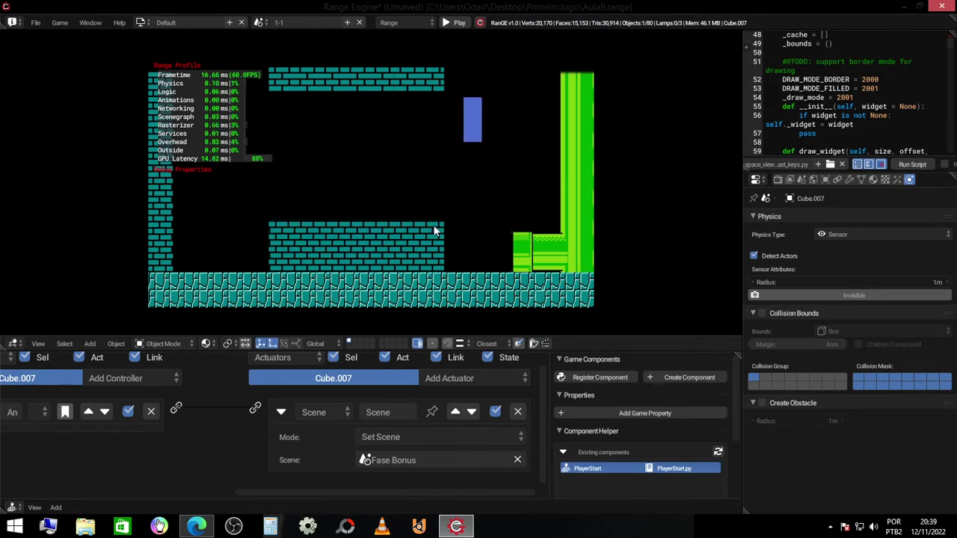
pyautogui.press('Escape')
pyautogui.moveTo(477, 188)
pyautogui.mouseDown(button='middle')
pyautogui.moveTo(514, 233)
pyautogui.moveTo(483, 261)
pyautogui.moveTo(463, 219)
pyautogui.moveTo(396, 216)
pyautogui.mouseUp(button='middle')
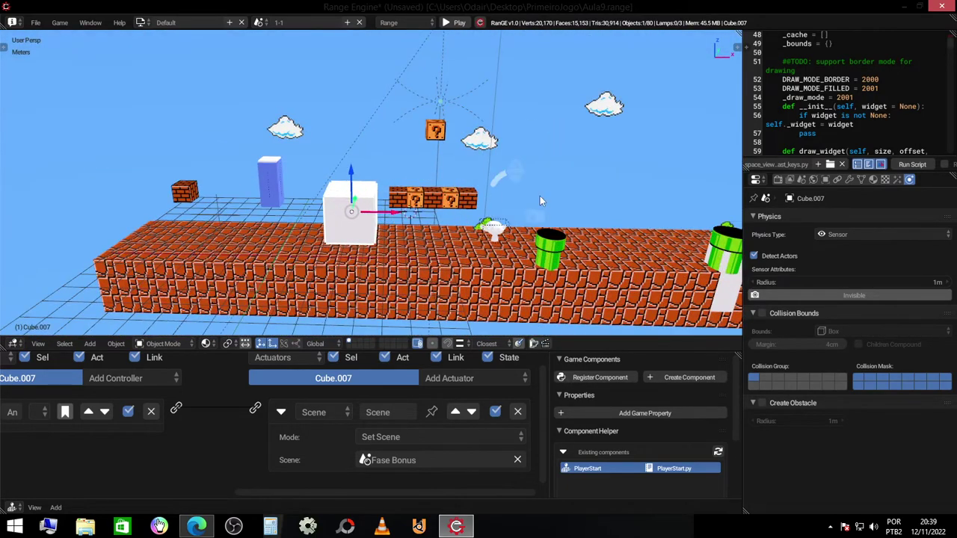
# Step: Move the white sensor cube onto the top of a green pipe further along the level
pyautogui.moveTo(396, 213); pyautogui.dragTo(627, 228)
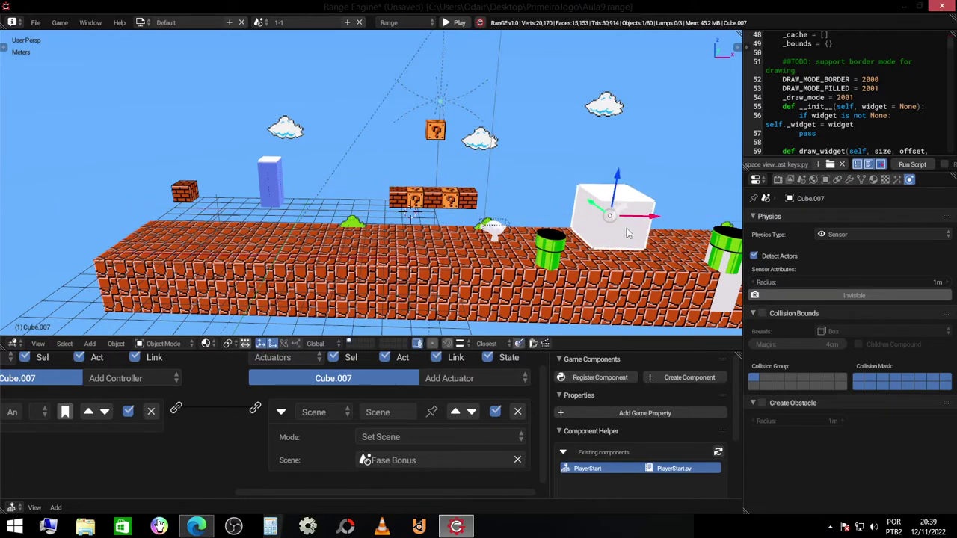
pyautogui.moveTo(627, 228); pyautogui.dragTo(315, 247, button='middle')
pyautogui.press('g')
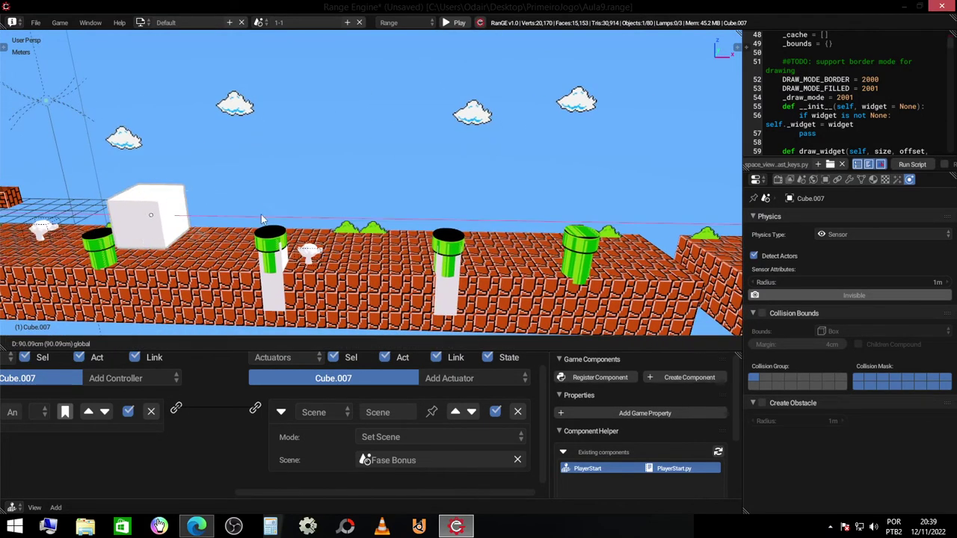
pyautogui.click(637, 211)
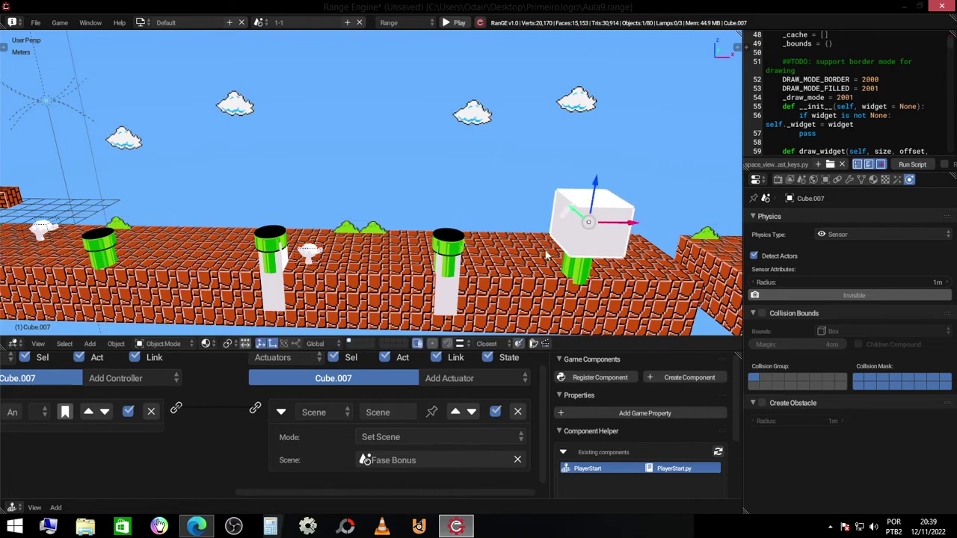
pyautogui.moveTo(637, 210)
pyautogui.mouseDown(button='middle')
pyautogui.moveTo(383, 255)
pyautogui.moveTo(338, 241)
pyautogui.mouseUp(button='middle')
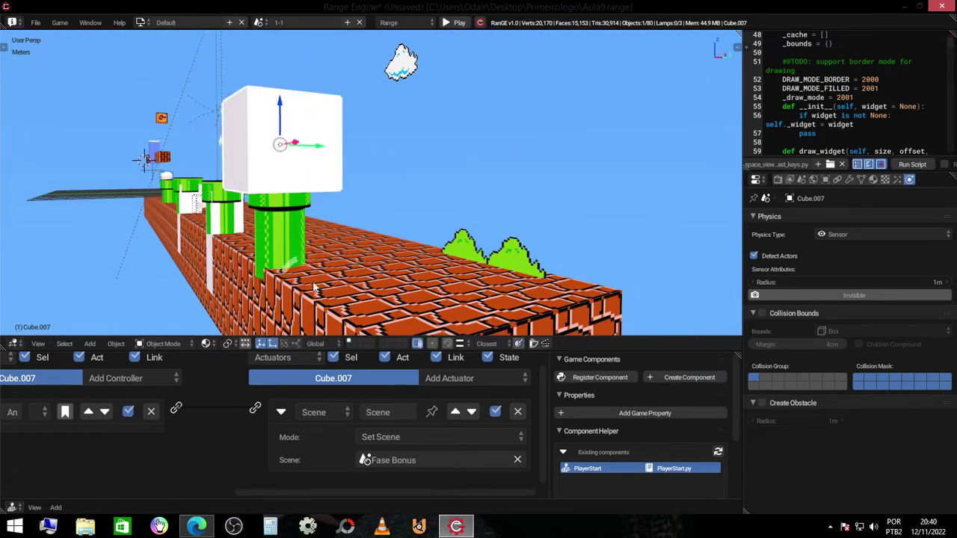
pyautogui.moveTo(314, 150)
pyautogui.mouseDown(button='middle')
pyautogui.moveTo(352, 281)
pyautogui.moveTo(380, 282)
pyautogui.mouseUp(button='middle')
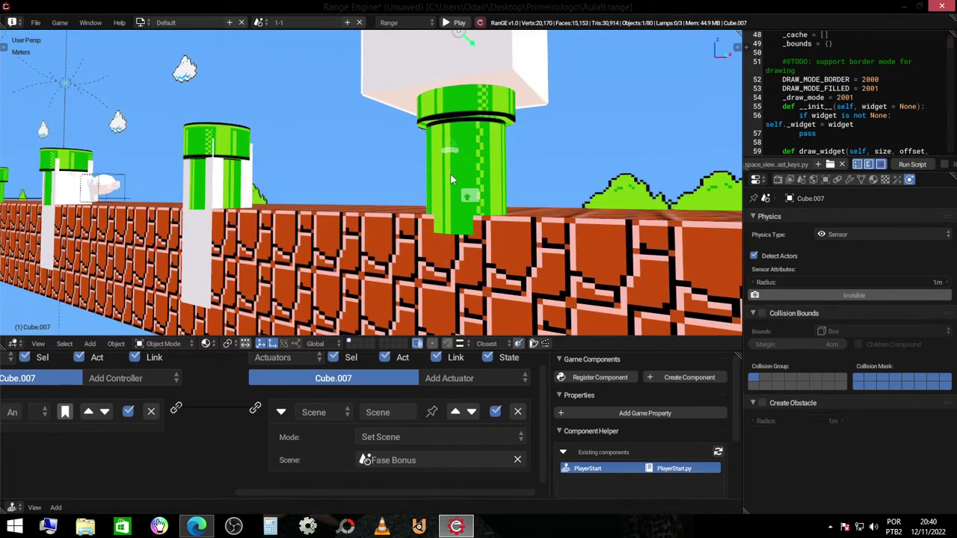
# Step: Leave the green pipe where it was, reselect the sensor cube and return to the camera view
pyautogui.click(494, 186)
pyautogui.moveTo(497, 185); pyautogui.dragTo(340, 254, button='middle')
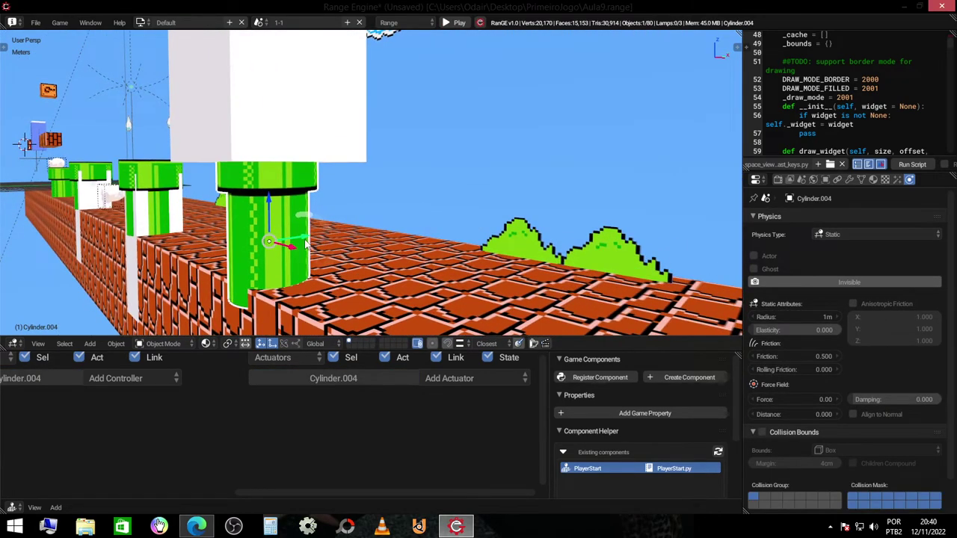
pyautogui.press('g')
pyautogui.press('Escape')
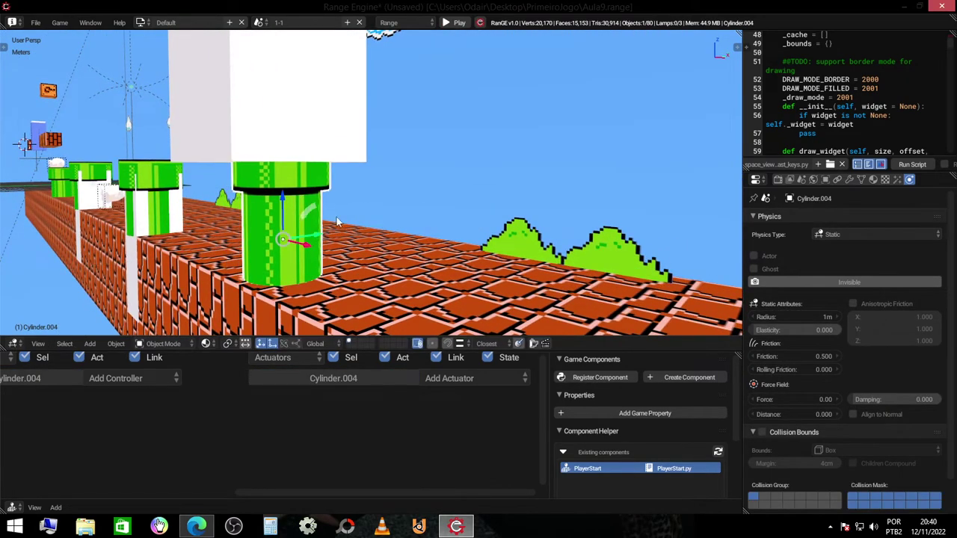
pyautogui.click(338, 152)
pyautogui.moveTo(308, 105)
pyautogui.mouseDown(button='middle')
pyautogui.moveTo(311, 95)
pyautogui.moveTo(325, 205)
pyautogui.mouseUp(button='middle')
pyautogui.scroll(-2, 325, 201)
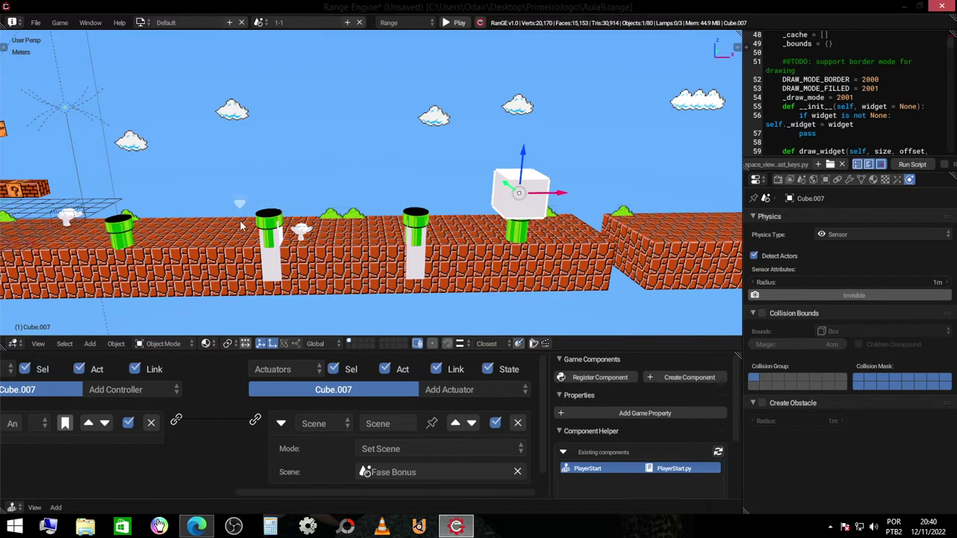
pyautogui.moveTo(241, 226)
pyautogui.mouseDown(button='middle')
pyautogui.moveTo(196, 236)
pyautogui.moveTo(292, 225)
pyautogui.mouseUp(button='middle')
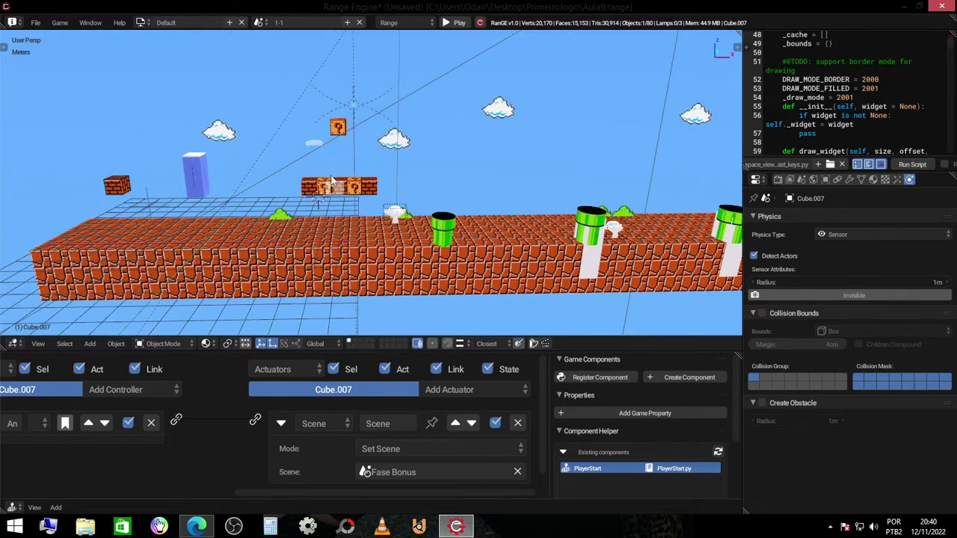
pyautogui.press('KP_0')
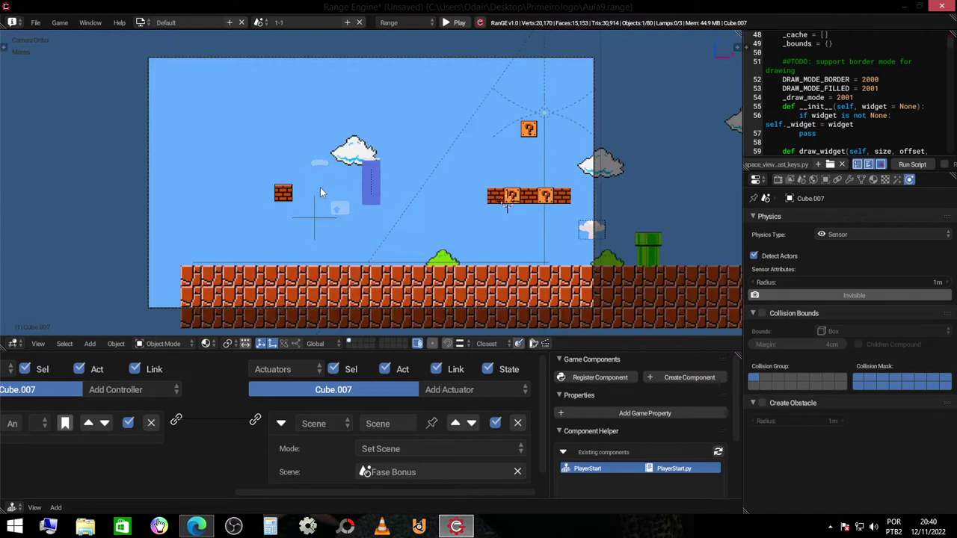
# Step: Run the game, jump onto the white pipe and press Down to load Fase Bonus, then stop
pyautogui.press('p')
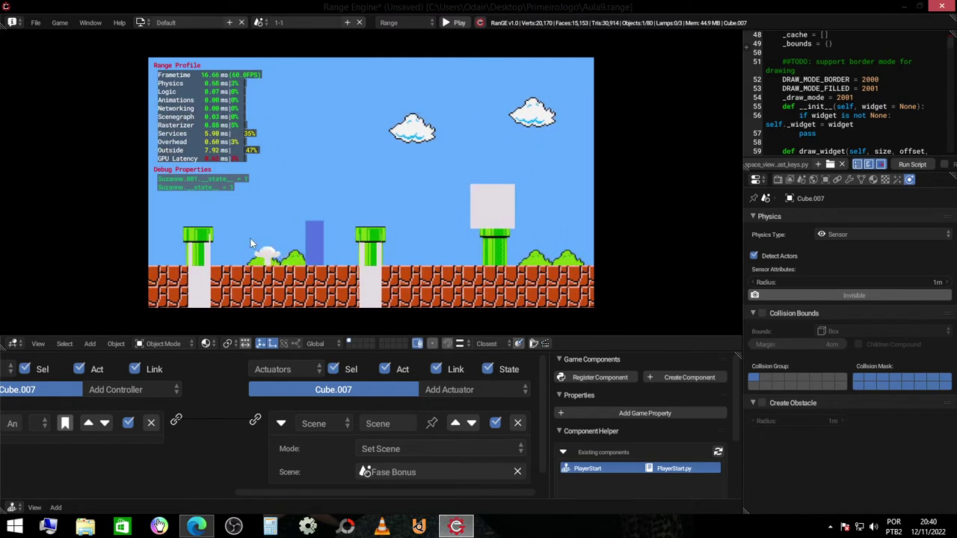
pyautogui.press('Right')
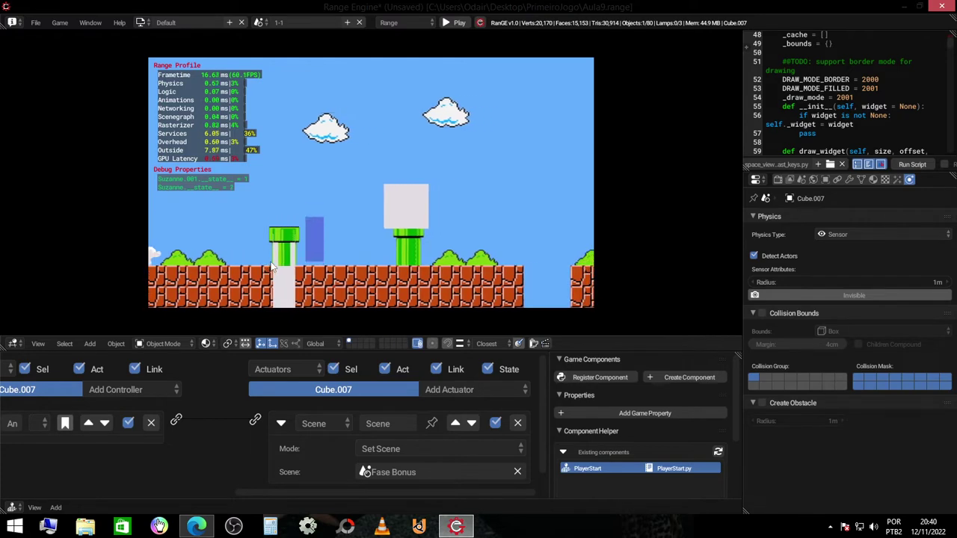
pyautogui.press('Up')
pyautogui.press('Left')
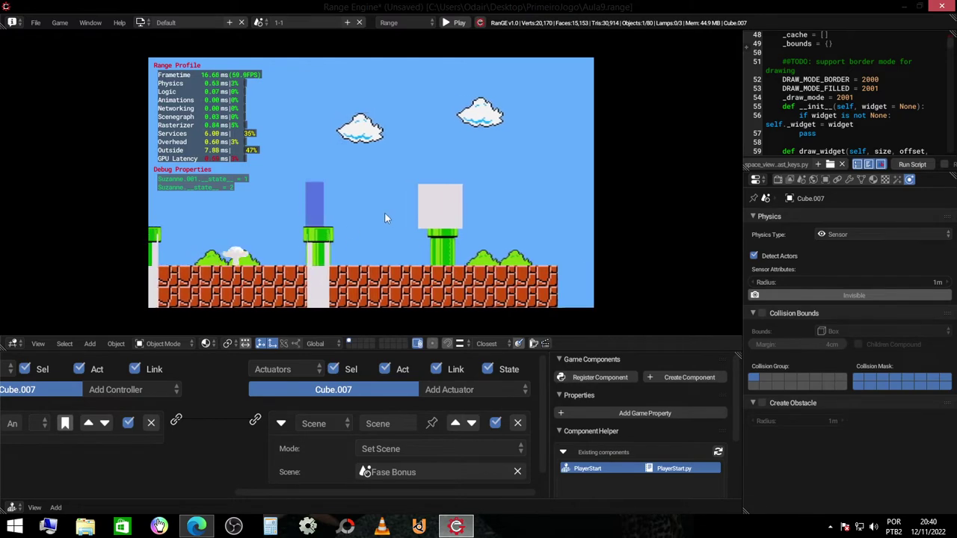
pyautogui.press('Up')
pyautogui.press('Right')
pyautogui.press('Down')
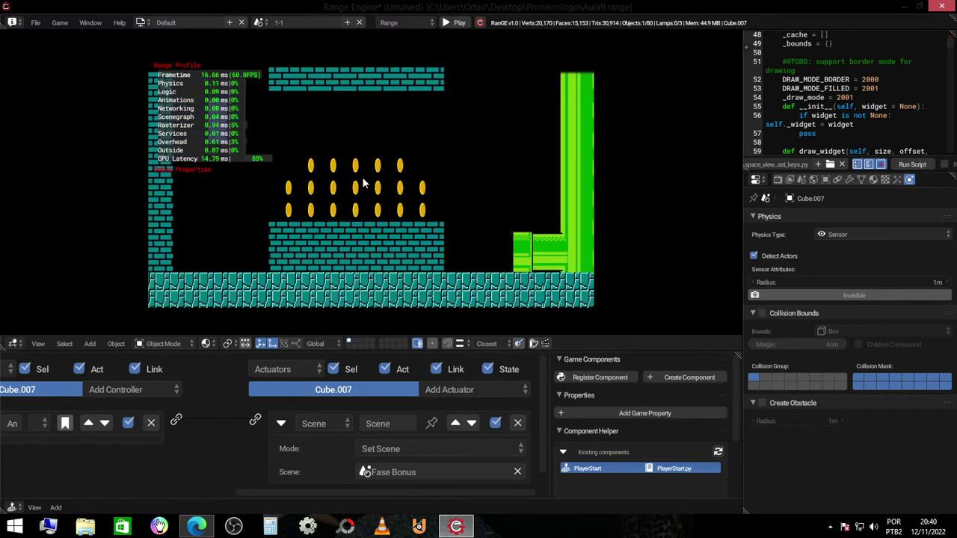
pyautogui.press('Escape')
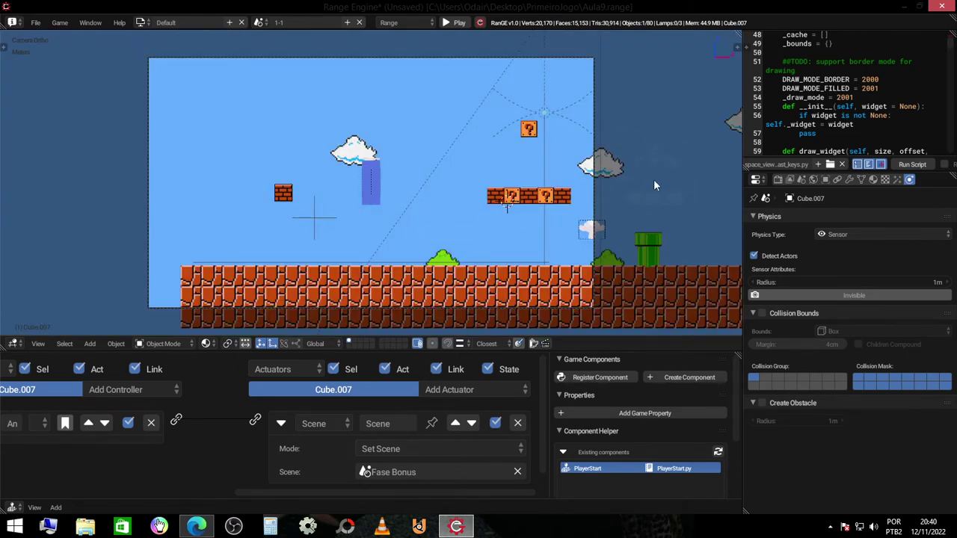
# Step: Bring Cube.007's logic bricks into view and collapse the Collision sensor
pyautogui.moveTo(653, 179); pyautogui.dragTo(372, 156, button='middle')
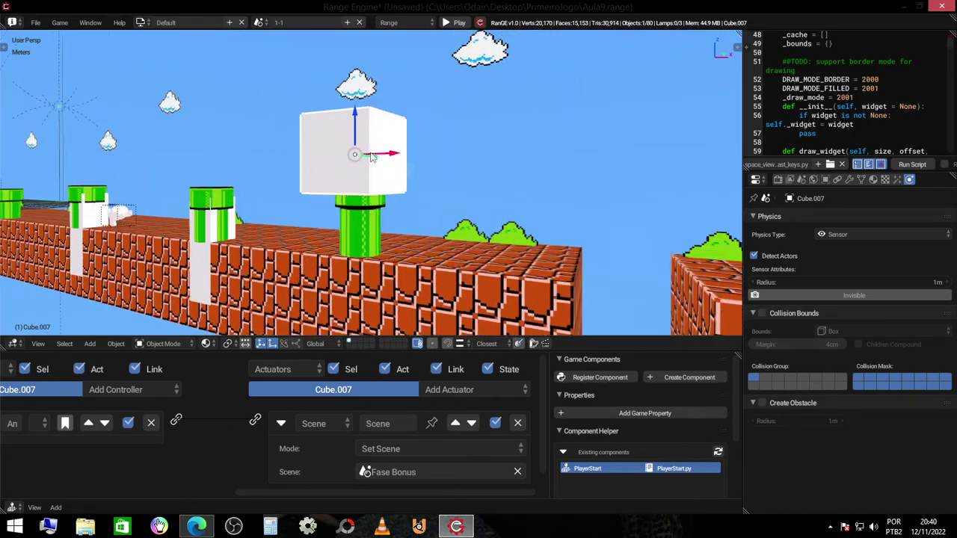
pyautogui.moveTo(372, 156); pyautogui.dragTo(389, 159, button='middle')
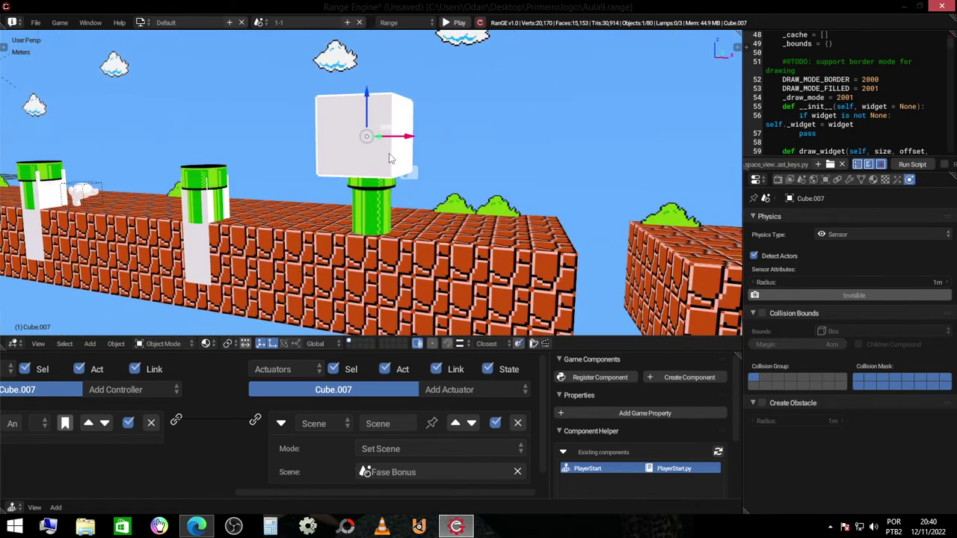
pyautogui.keyDown('ctrl'); pyautogui.hscroll(-3, 248, 445); pyautogui.keyUp('ctrl')
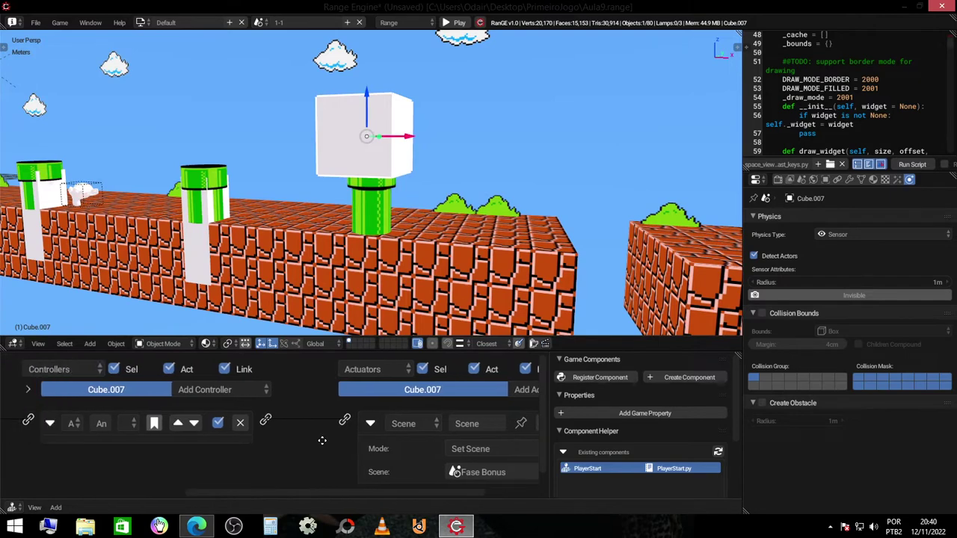
pyautogui.keyDown('ctrl'); pyautogui.hscroll(-5, 250, 457); pyautogui.keyUp('ctrl')
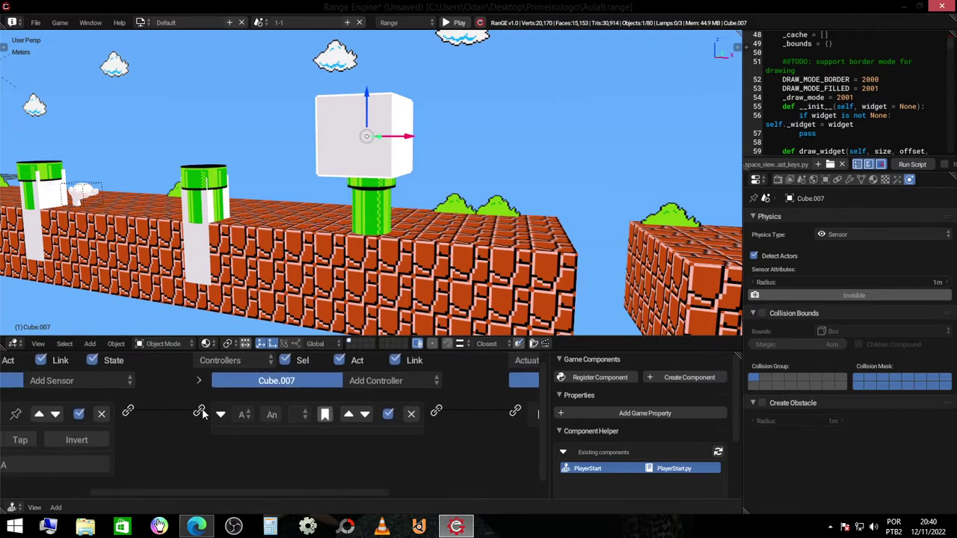
pyautogui.moveTo(251, 449); pyautogui.dragTo(389, 430, button='middle')
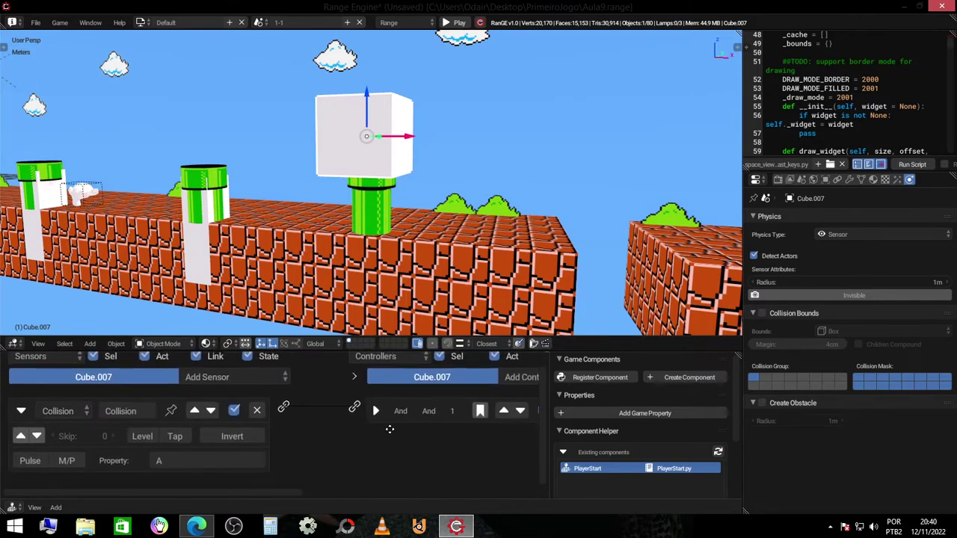
pyautogui.click(23, 411)
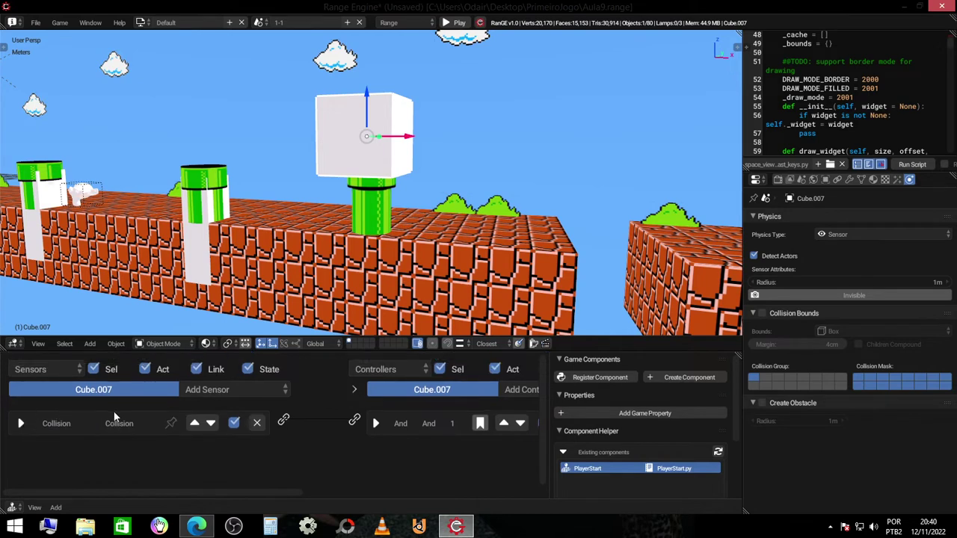
# Step: Add a Keyboard sensor with trigger key S and link it to the And controller
pyautogui.click(239, 390)
pyautogui.click(222, 278)
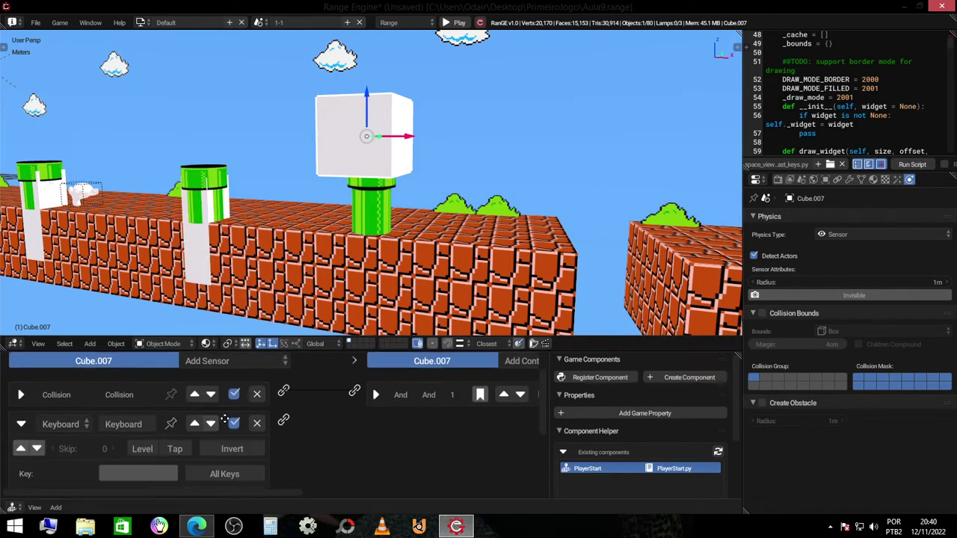
pyautogui.scroll(-2, 155, 437)
pyautogui.press('Down')
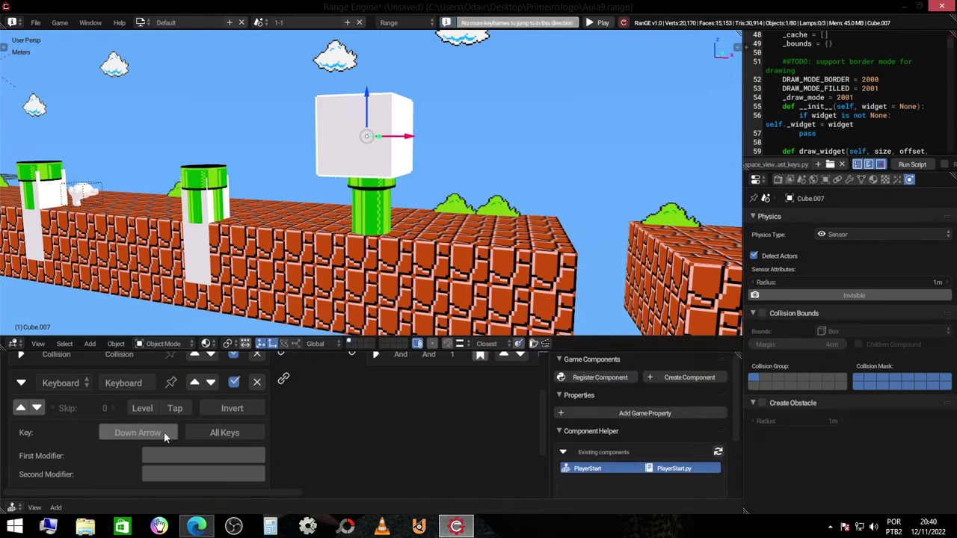
pyautogui.click(163, 432)
pyautogui.press('s')
pyautogui.moveTo(350, 433); pyautogui.dragTo(328, 468, button='middle')
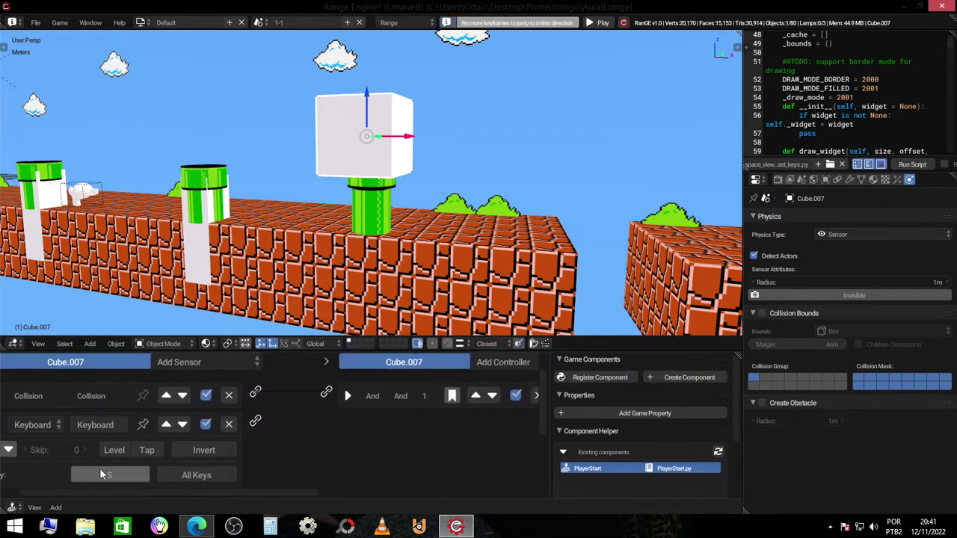
pyautogui.moveTo(256, 421); pyautogui.dragTo(327, 393)
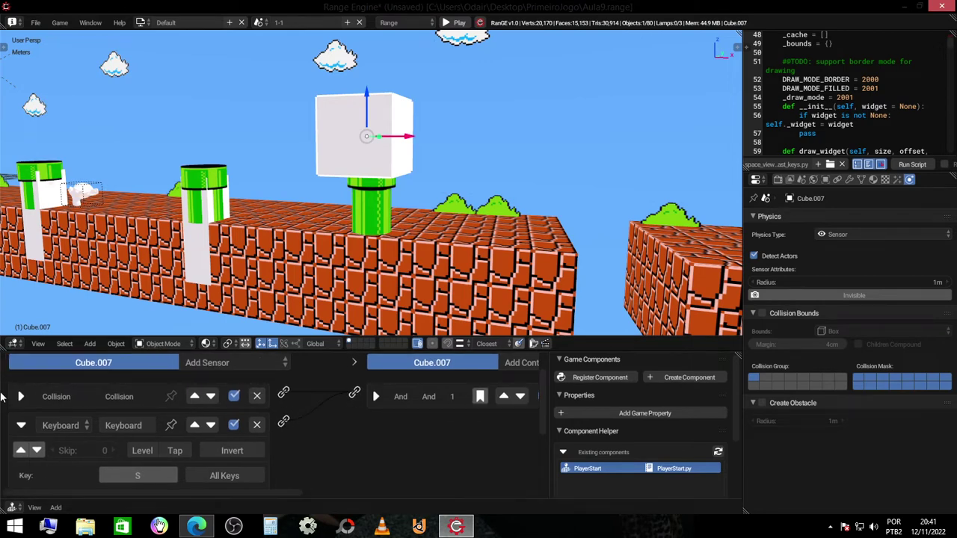
pyautogui.click(16, 425)
# Step: Play from the camera view, jump onto the grey block above the pipe and press Down
pyautogui.press('KP_0')
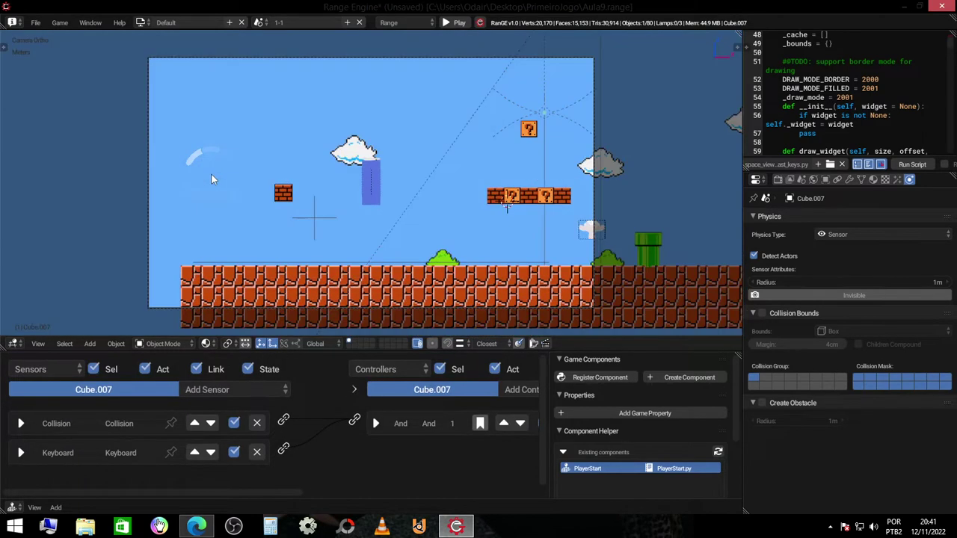
pyautogui.press('p')
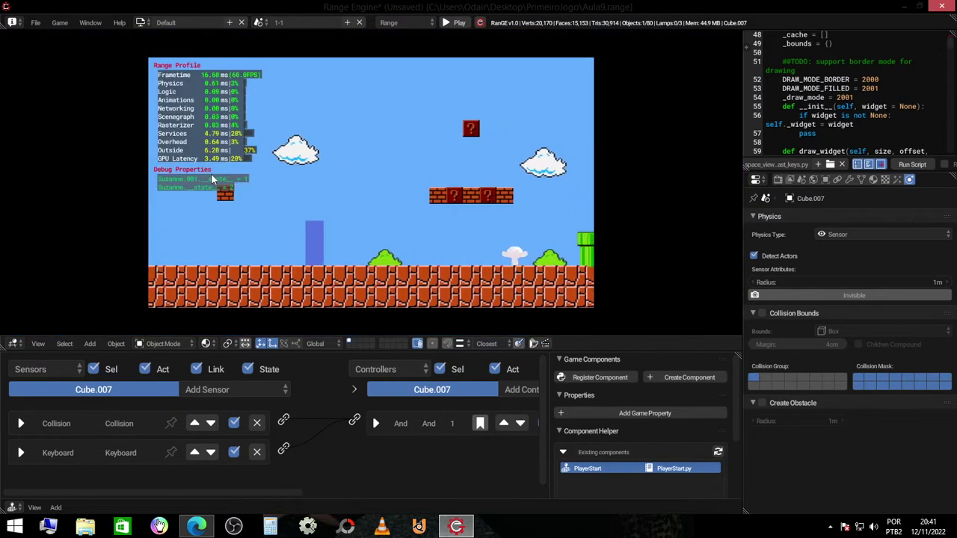
pyautogui.press('space')
pyautogui.press('space')
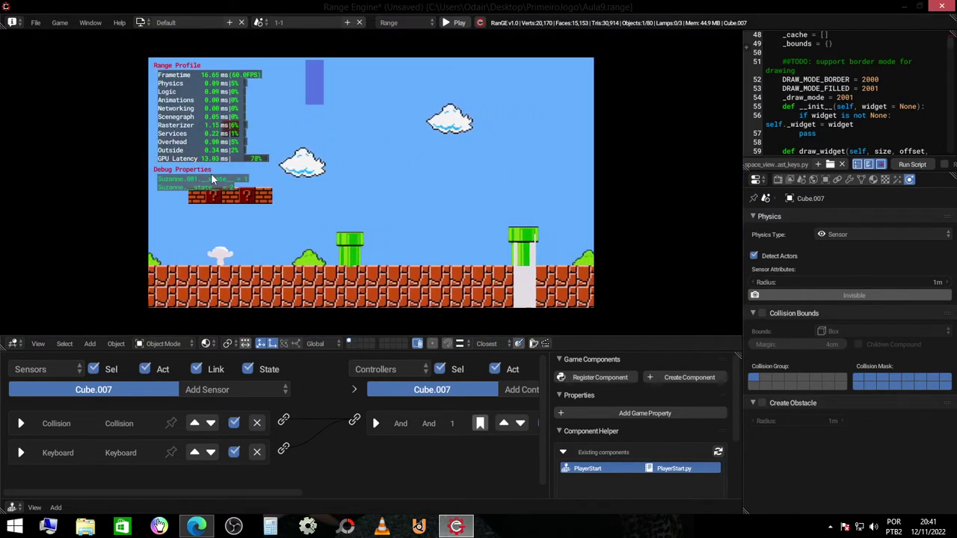
pyautogui.press('space')
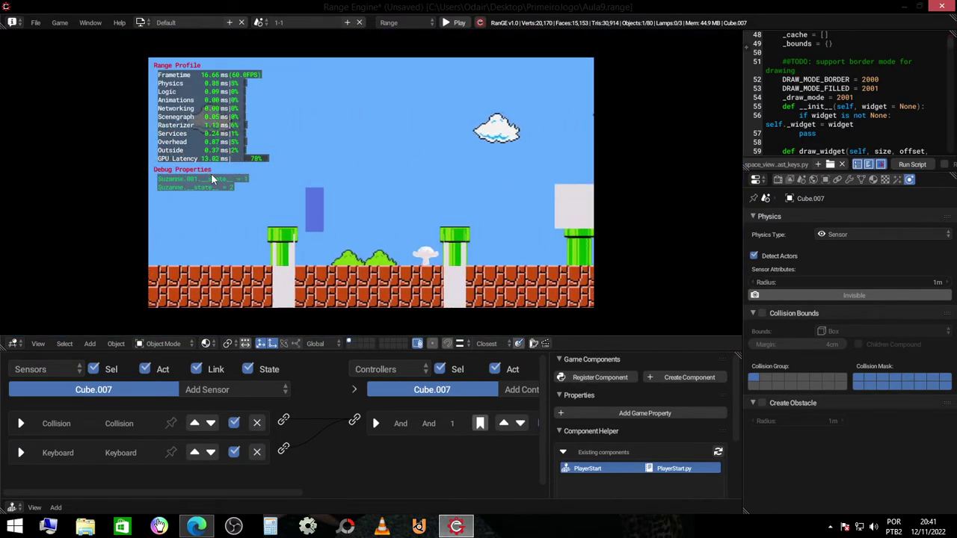
pyautogui.press('space')
pyautogui.press('space')
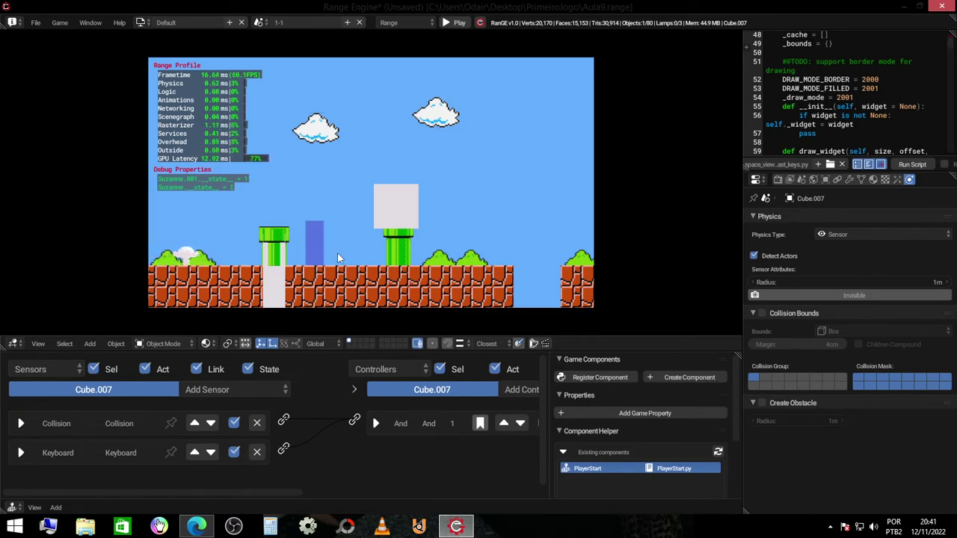
pyautogui.press('Right')
pyautogui.press('Up')
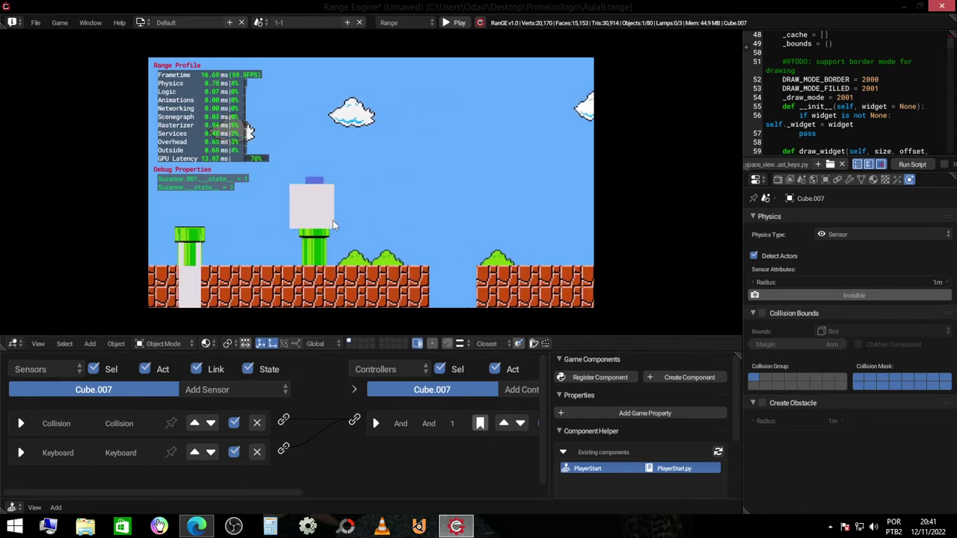
pyautogui.press('Down')
# Step: Stop the game and zoom in on the sensor cube above the rightmost pipe
pyautogui.press('Escape')
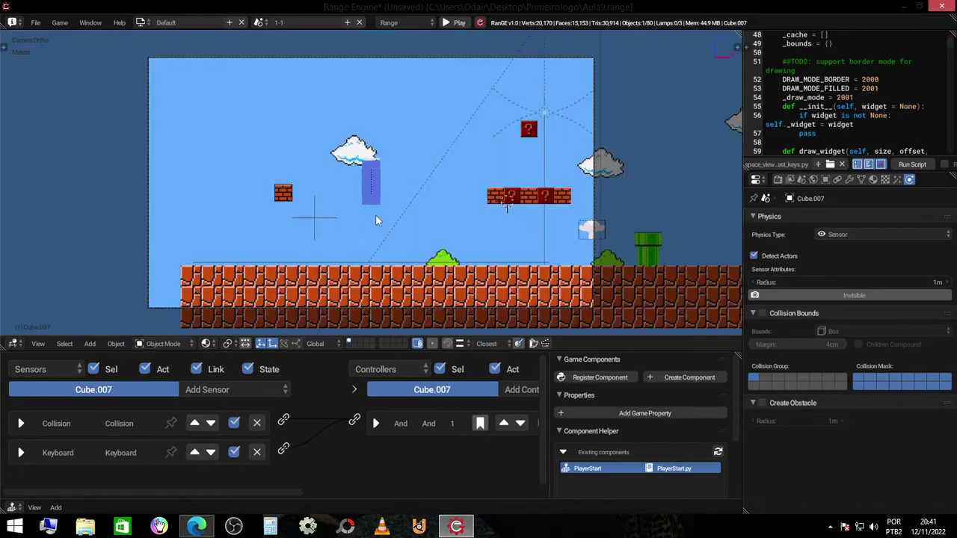
pyautogui.moveTo(377, 220); pyautogui.dragTo(525, 252, button='middle')
pyautogui.scroll(3, 353, 220)
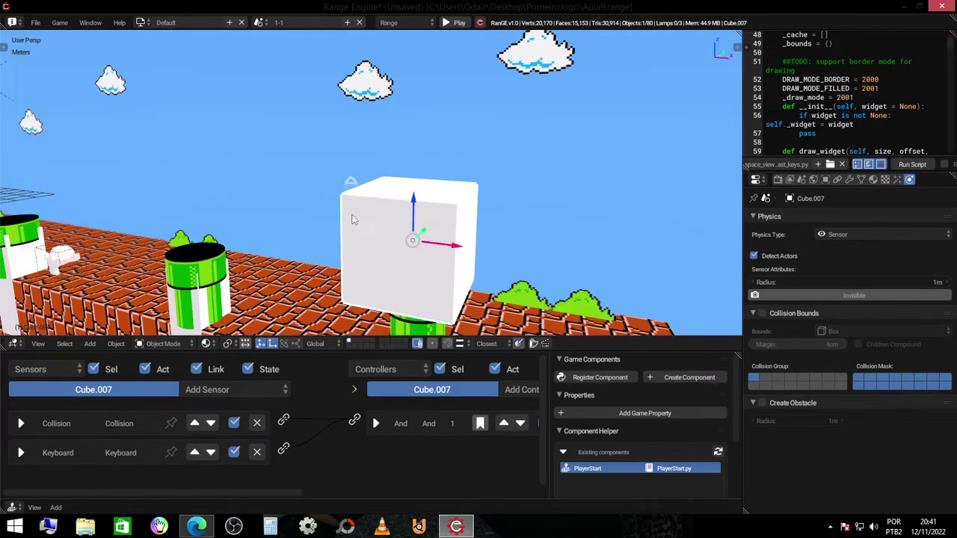
pyautogui.scroll(-10, 111, 221)
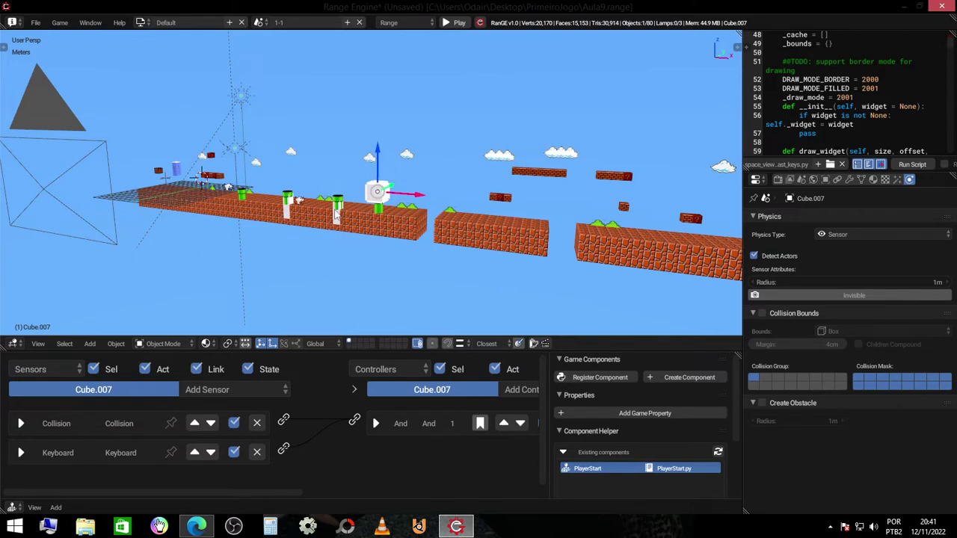
pyautogui.scroll(2, 337, 201)
pyautogui.scroll(4, 487, 157)
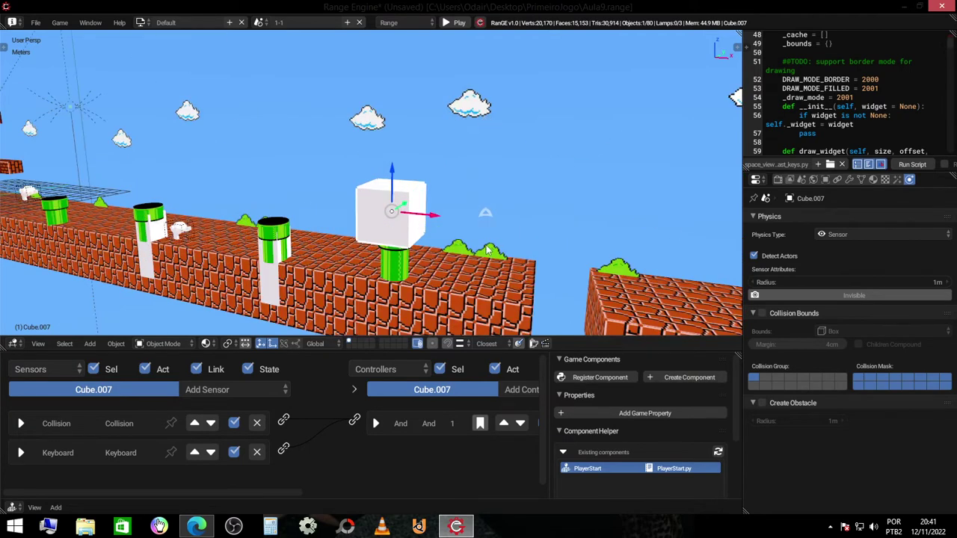
pyautogui.scroll(1, 468, 248)
pyautogui.scroll(2, 344, 235)
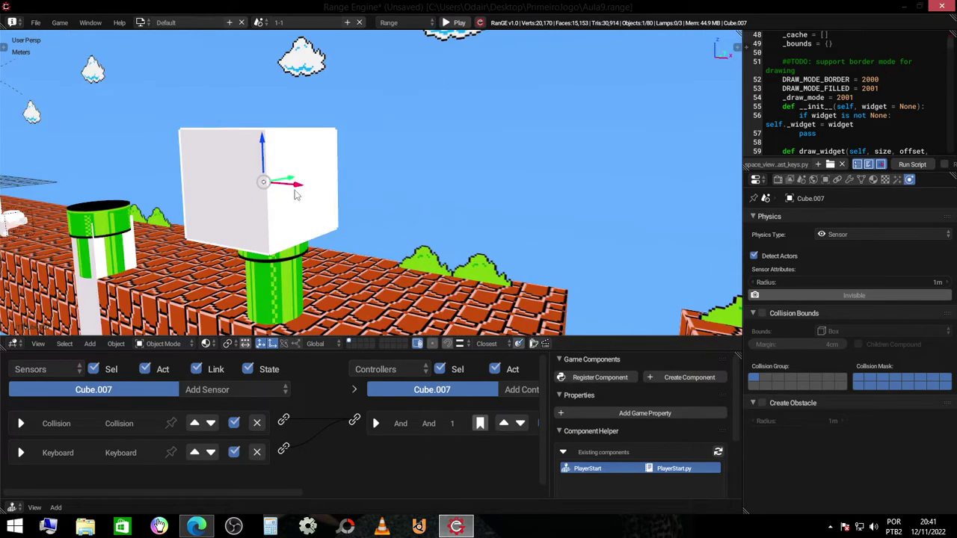
pyautogui.moveTo(295, 194); pyautogui.dragTo(326, 203)
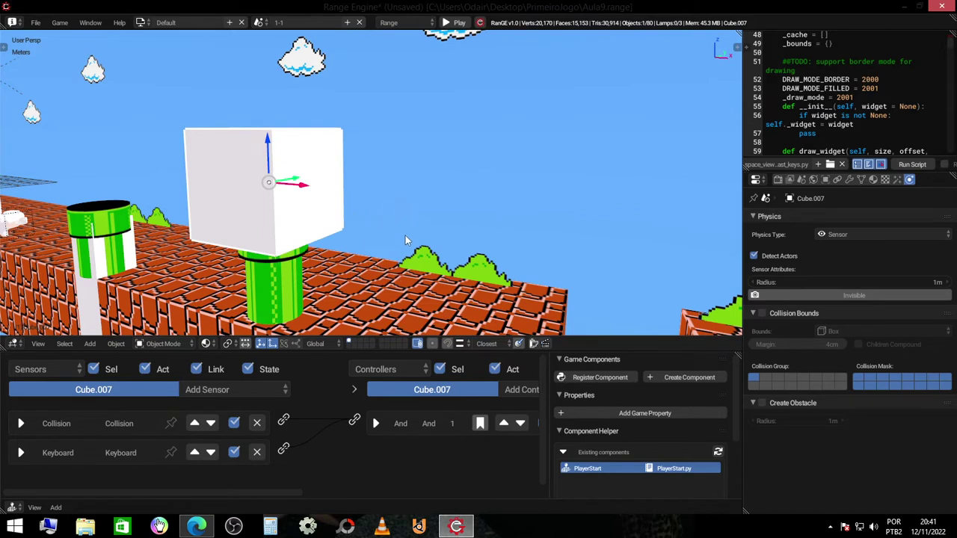
# Step: Flatten the sensor cube along Z into a slab and lower it onto the pipe top
pyautogui.press('s')
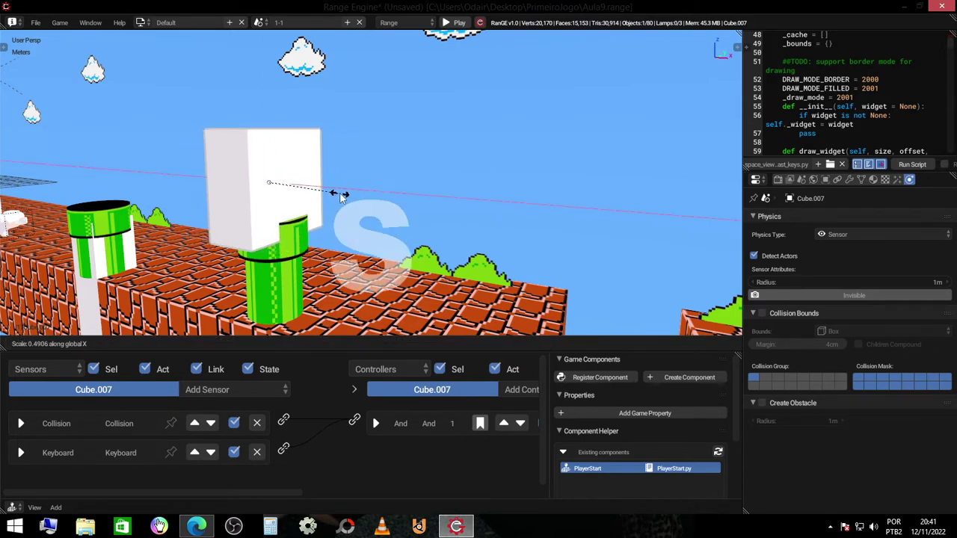
pyautogui.rightClick(367, 211)
pyautogui.press('s')
pyautogui.press('z')
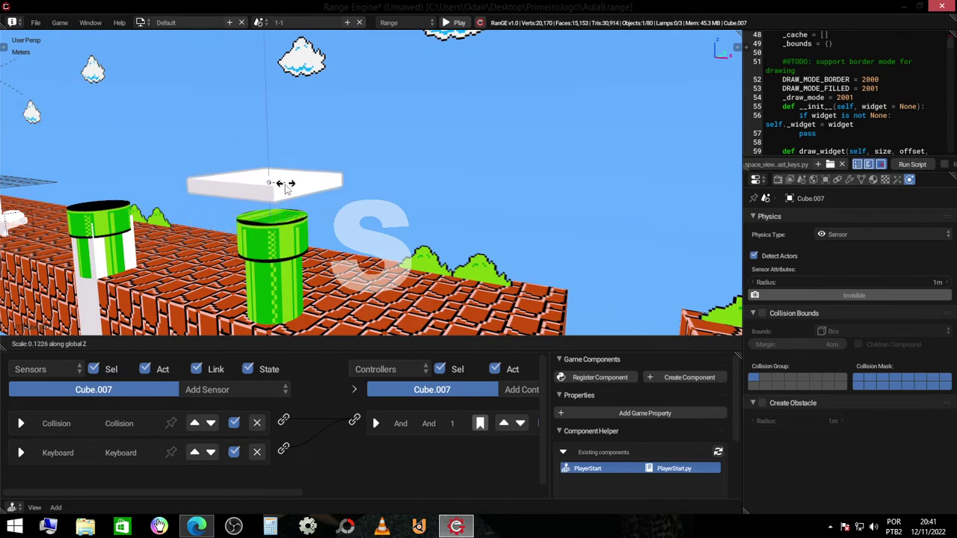
pyautogui.click(268, 179)
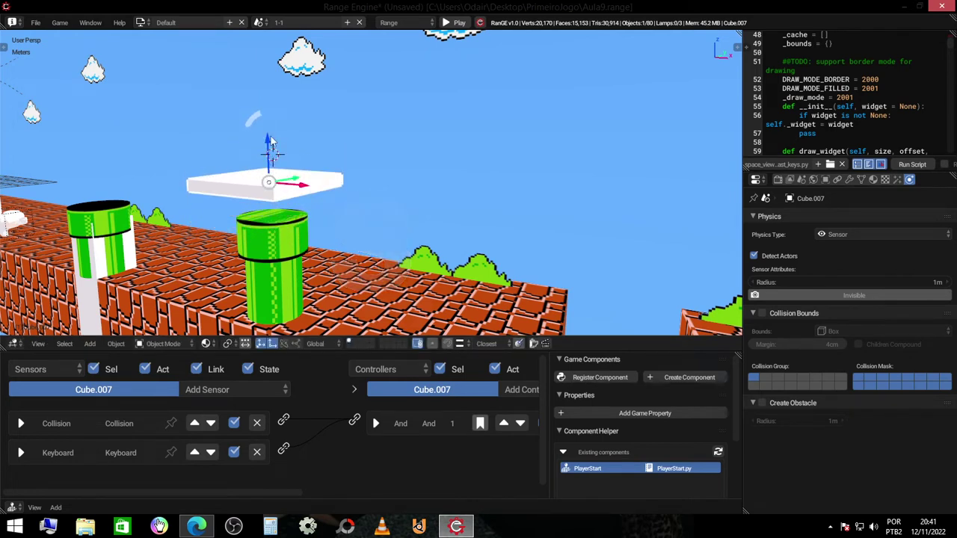
pyautogui.moveTo(271, 146); pyautogui.dragTo(273, 176)
# Step: Shrink the slab and shift it along X so it sits over the pipe's top
pyautogui.moveTo(282, 173)
pyautogui.mouseDown(button='middle')
pyautogui.moveTo(400, 249)
pyautogui.moveTo(435, 240)
pyautogui.mouseUp(button='middle')
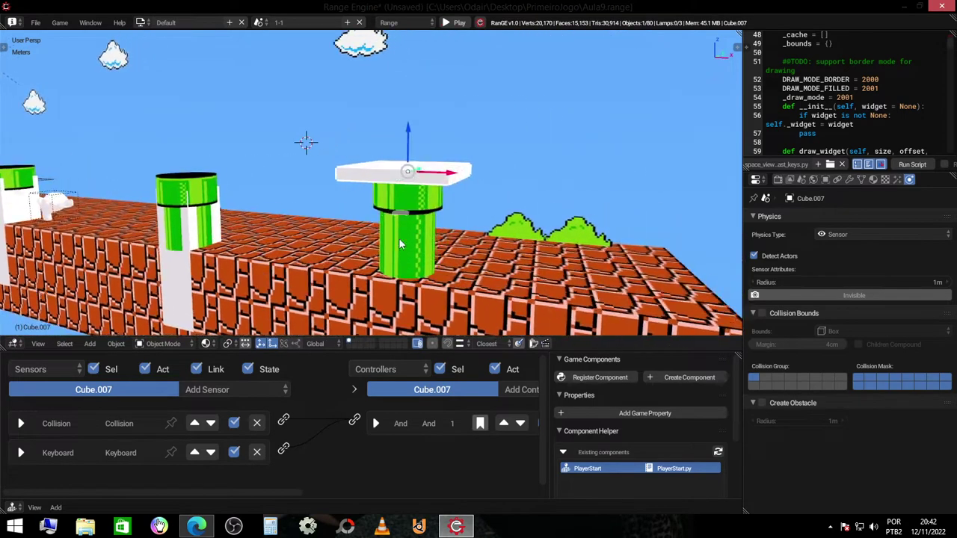
pyautogui.press('s')
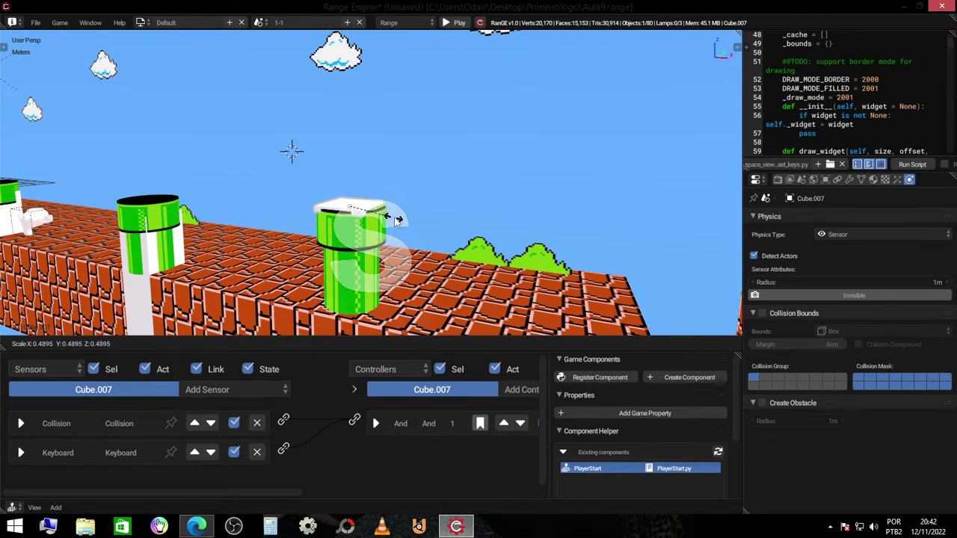
pyautogui.click(353, 193)
pyautogui.moveTo(426, 170); pyautogui.dragTo(441, 127, button='middle')
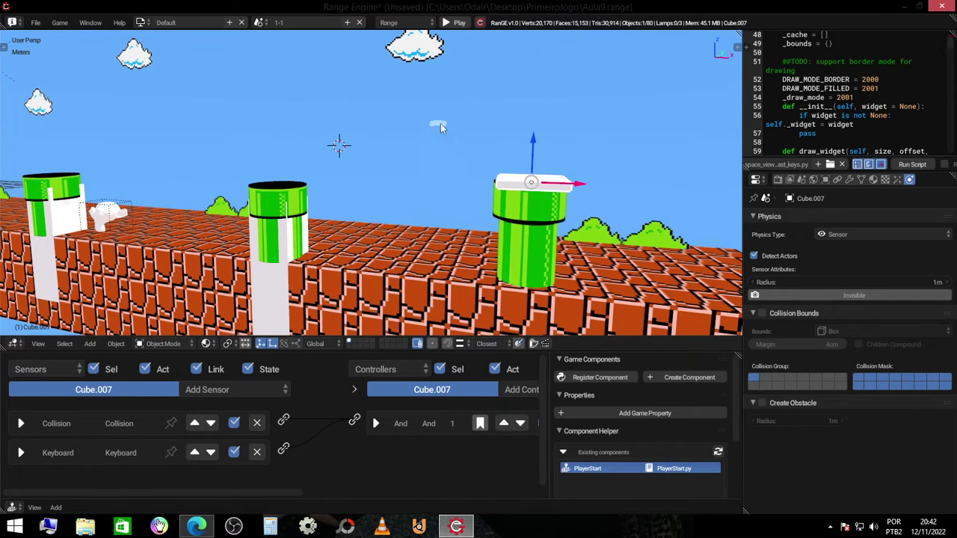
pyautogui.press('s')
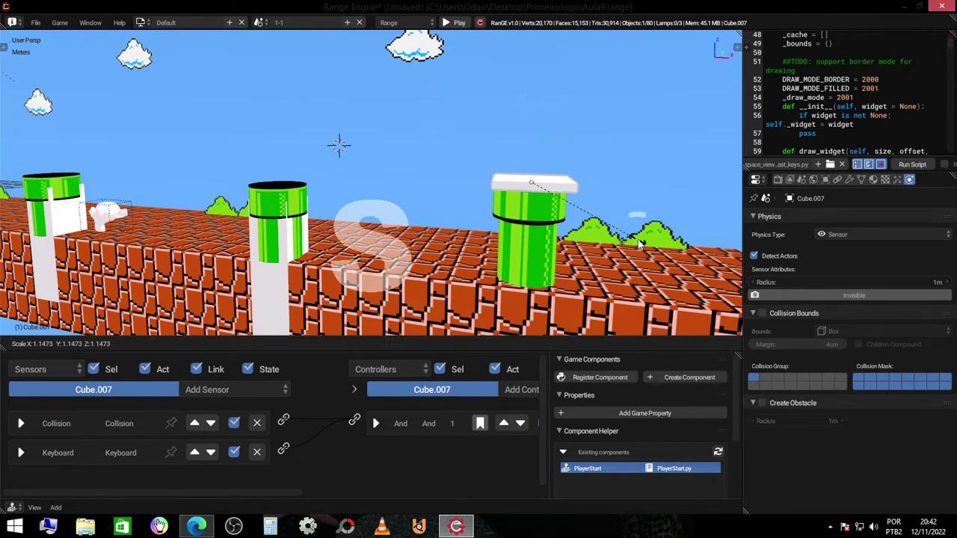
pyautogui.click(639, 244)
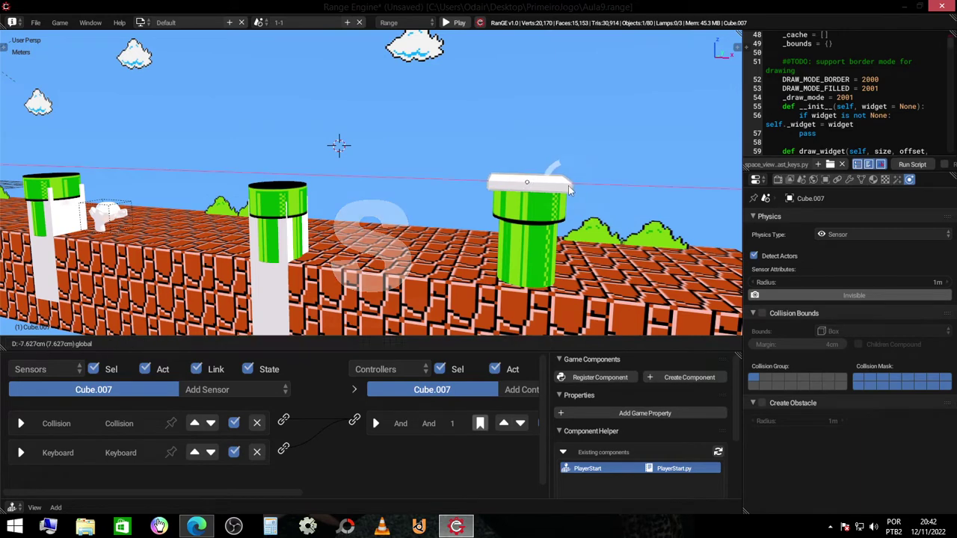
pyautogui.moveTo(568, 185)
pyautogui.keyDown('shift'); pyautogui.mouseDown(button='middle')
pyautogui.moveTo(464, 222)
pyautogui.moveTo(418, 202)
pyautogui.mouseUp(button='middle'); pyautogui.keyUp('shift')
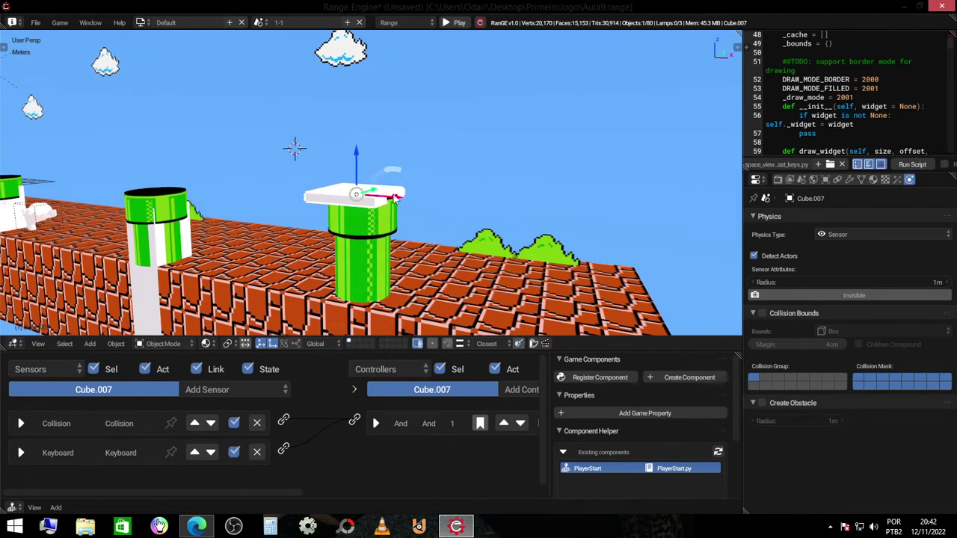
pyautogui.press('g')
pyautogui.press('x')
pyautogui.click(397, 198)
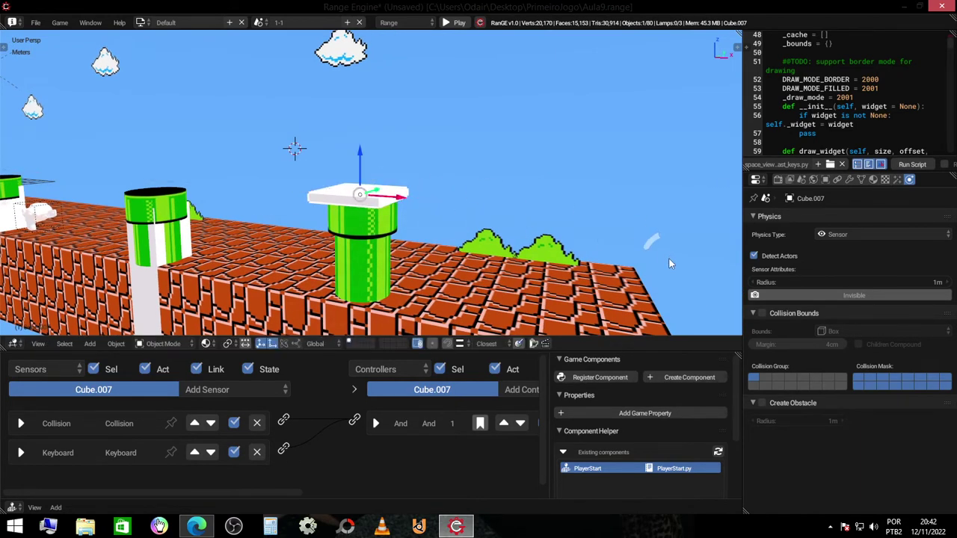
# Step: Make the sensor cube Invisible, then start the game and walk the player right
pyautogui.click(828, 295)
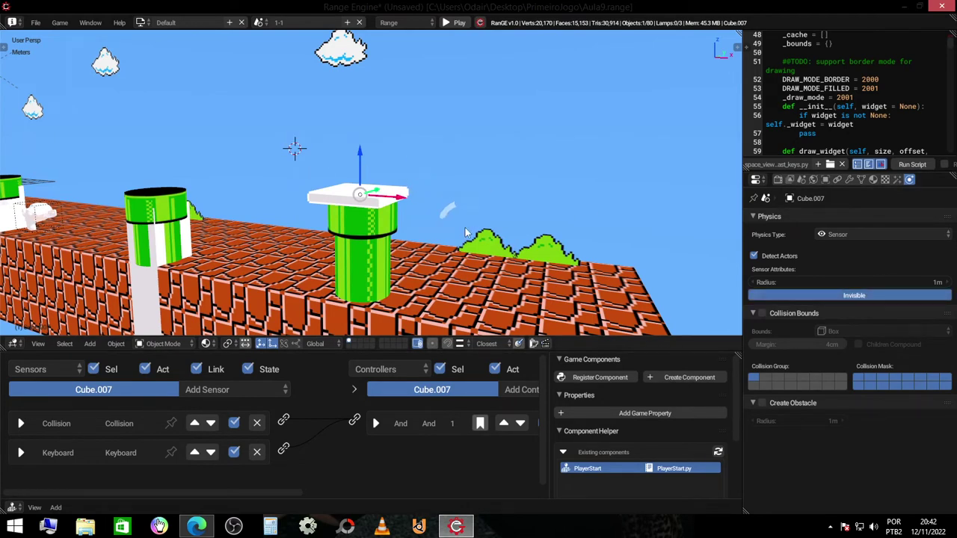
pyautogui.press('p')
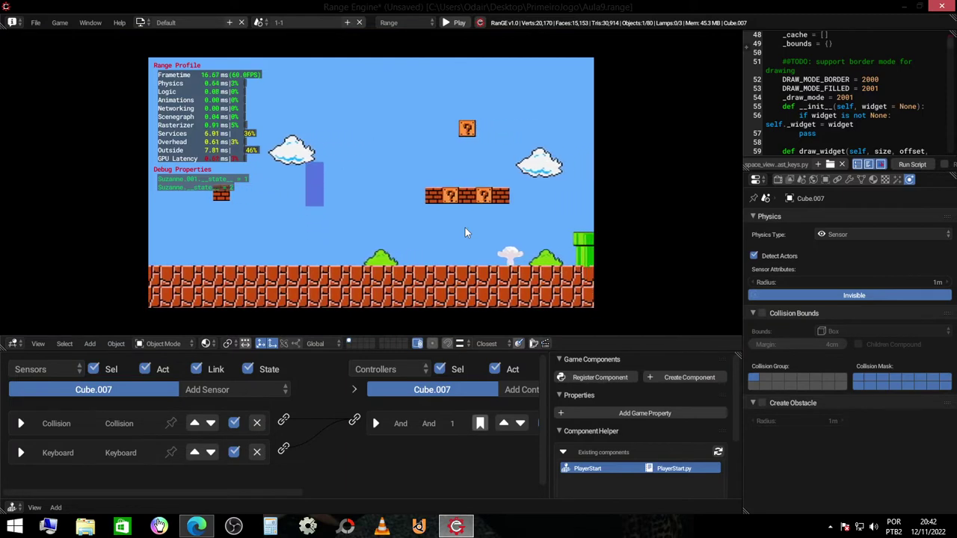
pyautogui.press('Right')
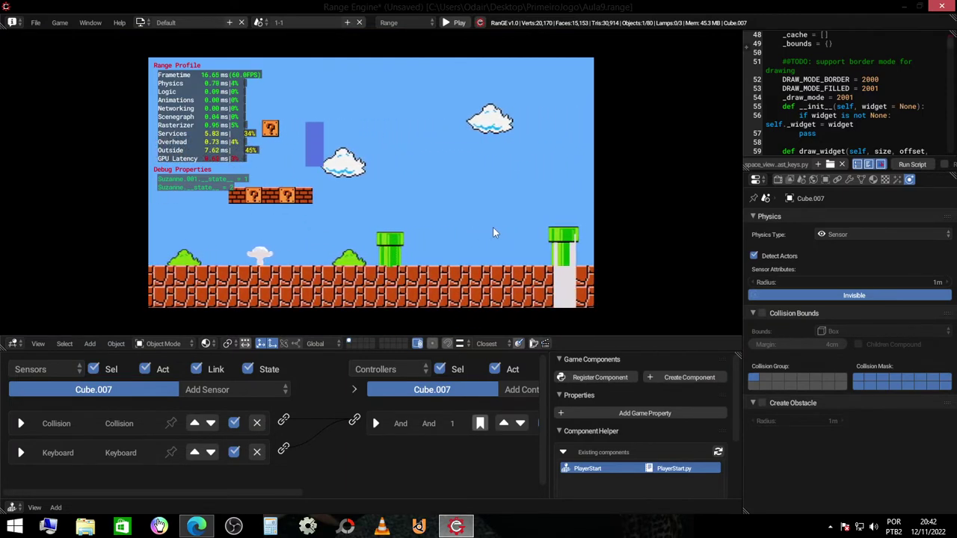
pyautogui.press('Right')
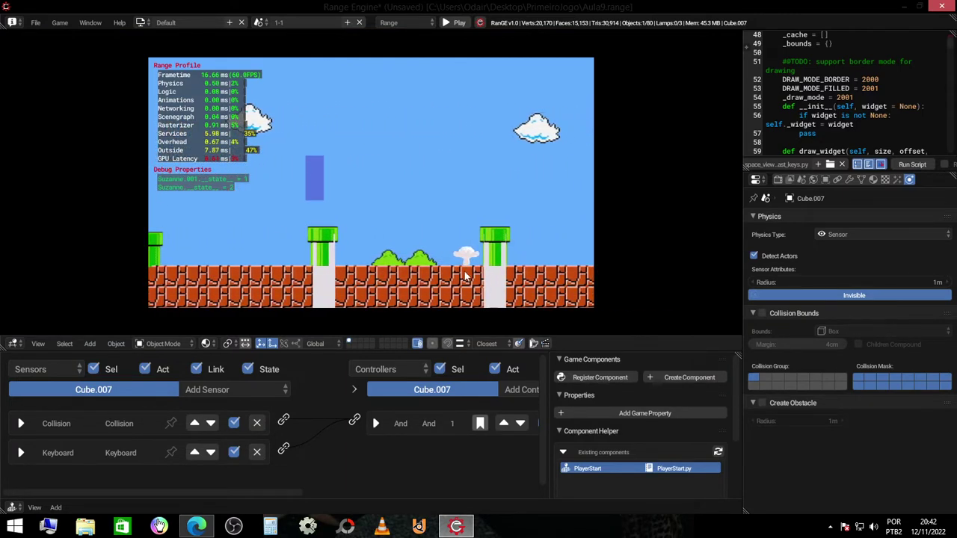
# Step: Jump onto the pipe, go down it into the underground bonus level, then stop
pyautogui.press('Right')
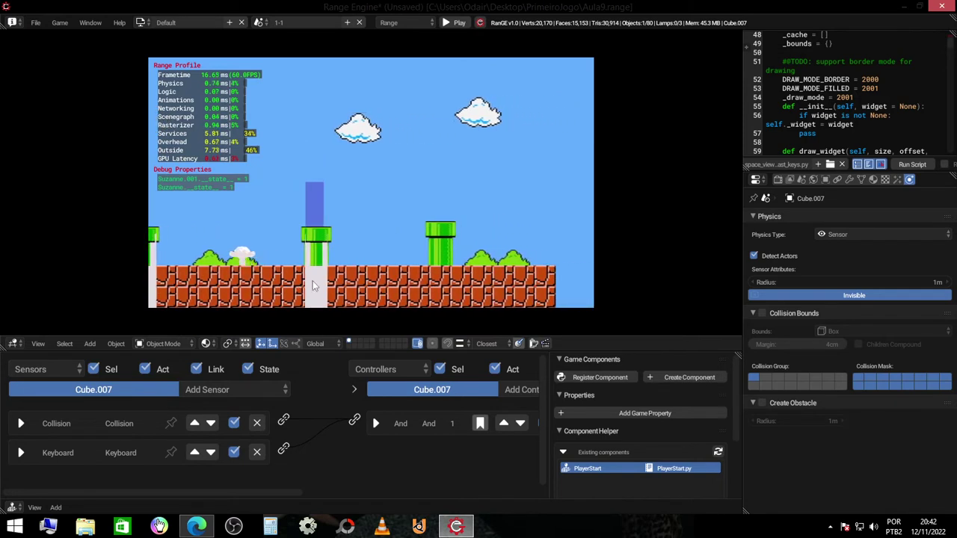
pyautogui.press('Right')
pyautogui.press('Up')
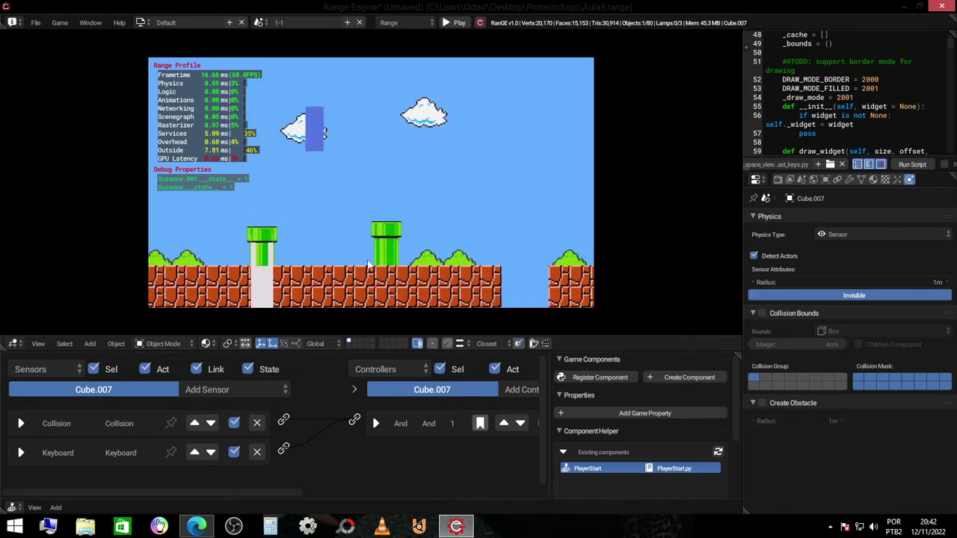
pyautogui.press('Right')
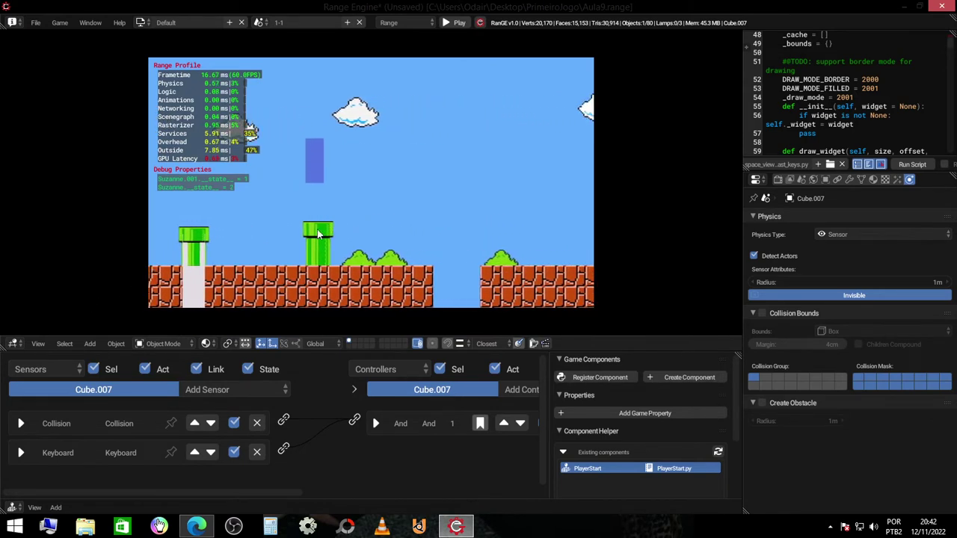
pyautogui.press('Up')
pyautogui.press('Down')
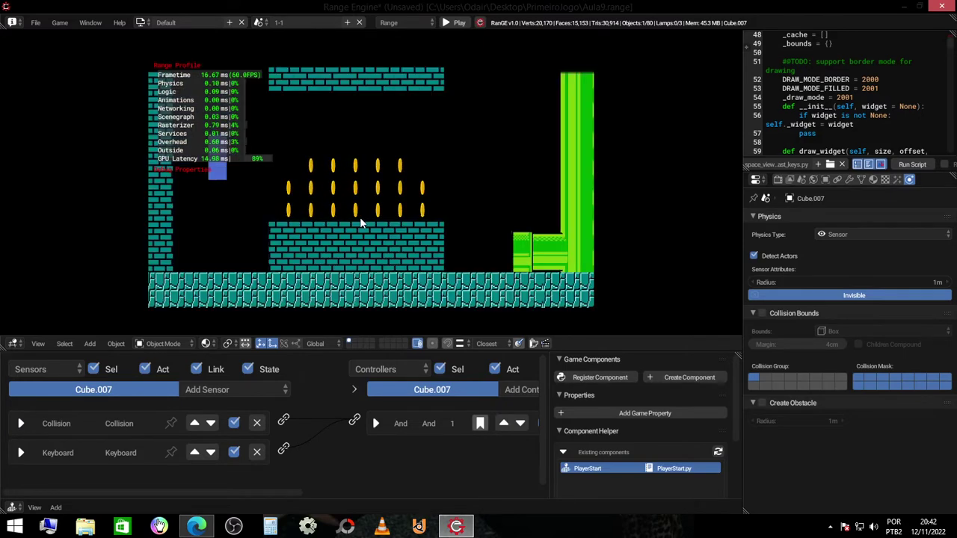
pyautogui.press('Escape')
# Step: Stretch Cube.007 taller along Z, raise it above the pipe, and switch to camera view
pyautogui.moveTo(442, 162)
pyautogui.mouseDown(button='middle')
pyautogui.moveTo(400, 188)
pyautogui.moveTo(457, 195)
pyautogui.moveTo(387, 159)
pyautogui.moveTo(409, 157)
pyautogui.moveTo(486, 224)
pyautogui.mouseUp(button='middle')
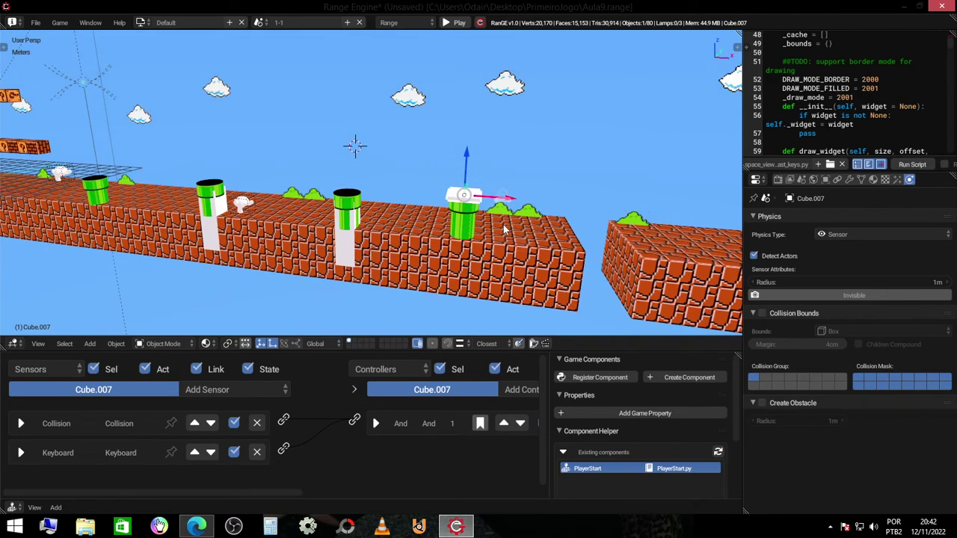
pyautogui.press('s')
pyautogui.press('z')
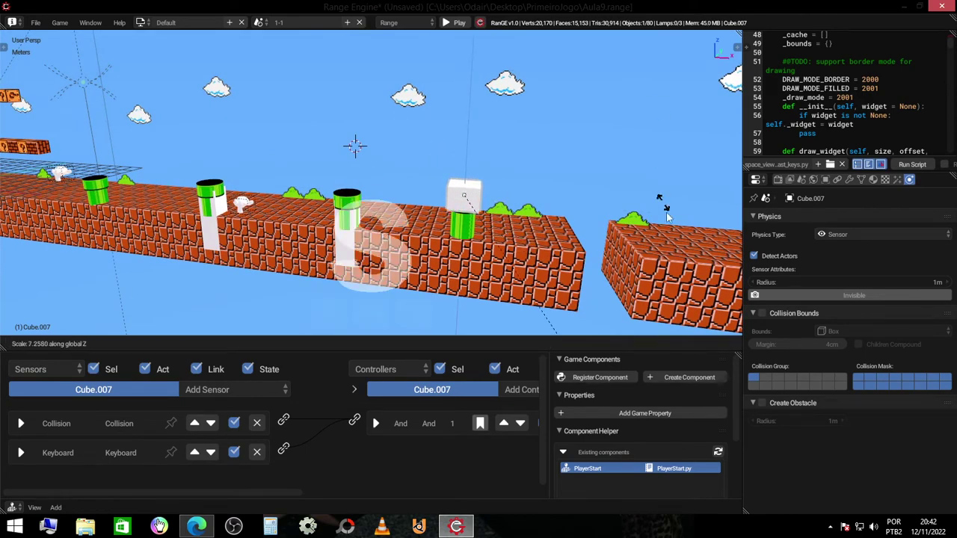
pyautogui.click(180, 263)
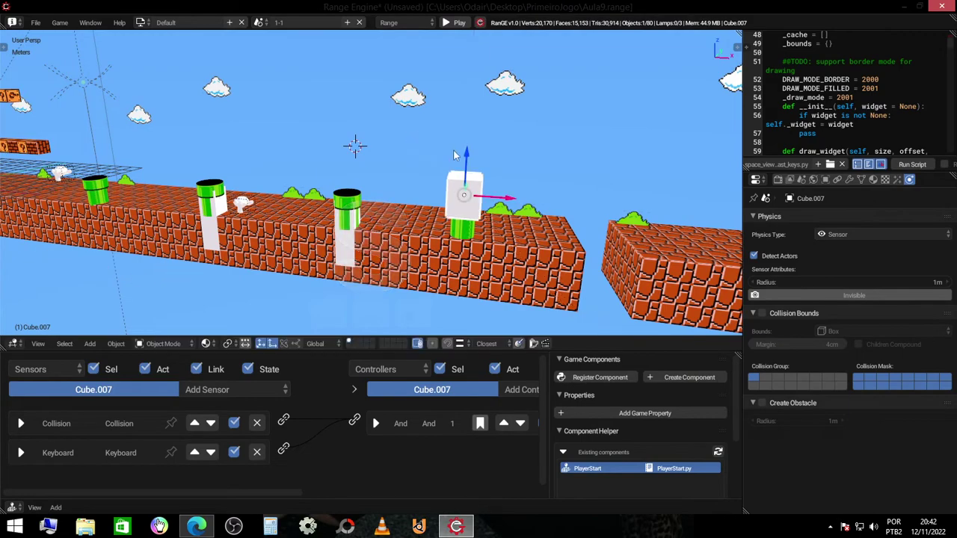
pyautogui.moveTo(460, 134); pyautogui.dragTo(476, 140)
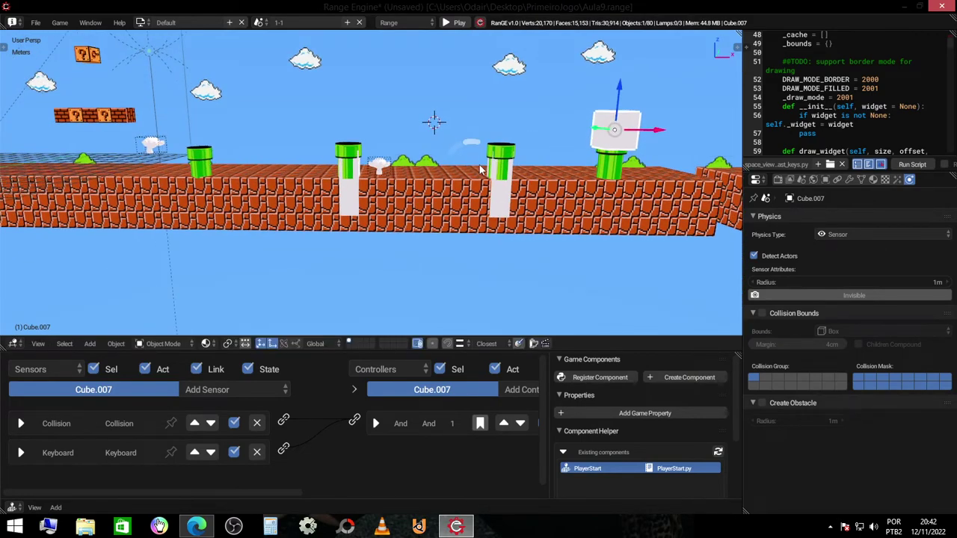
pyautogui.moveTo(476, 141)
pyautogui.mouseDown(button='middle')
pyautogui.moveTo(479, 165)
pyautogui.moveTo(417, 179)
pyautogui.moveTo(393, 167)
pyautogui.moveTo(414, 174)
pyautogui.mouseUp(button='middle')
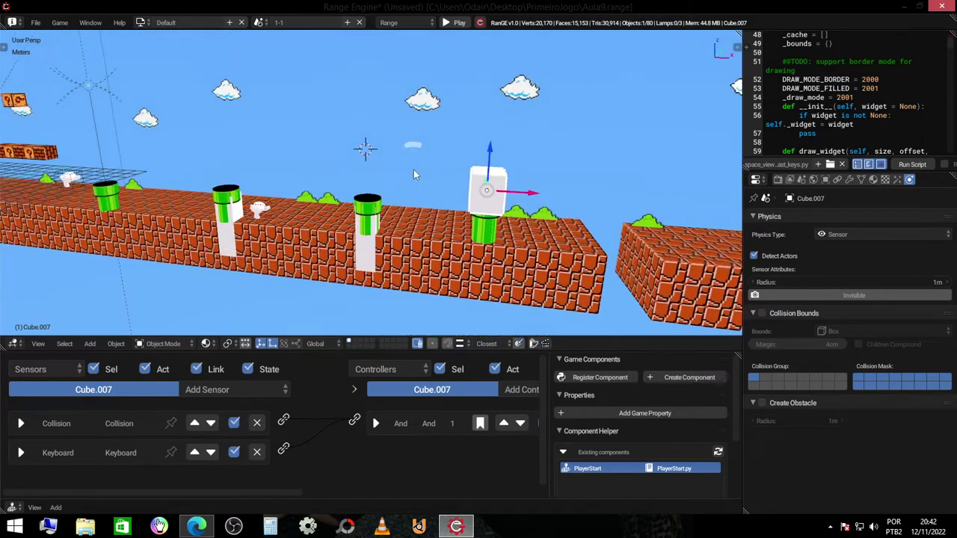
pyautogui.press('KP_0')
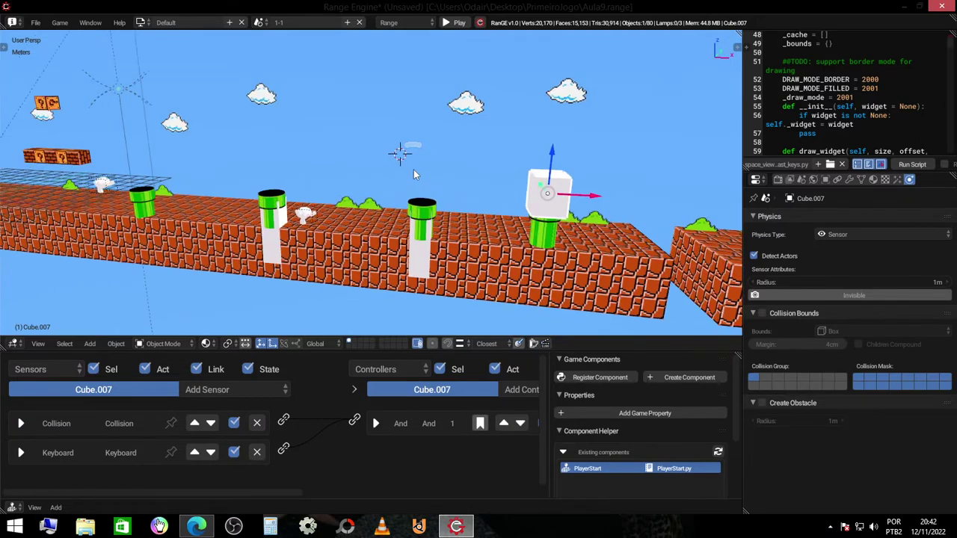
# Step: Run and jump to the pipe, drop into the underground coin room, and collect coins
pyautogui.press('p')
pyautogui.press('Right')
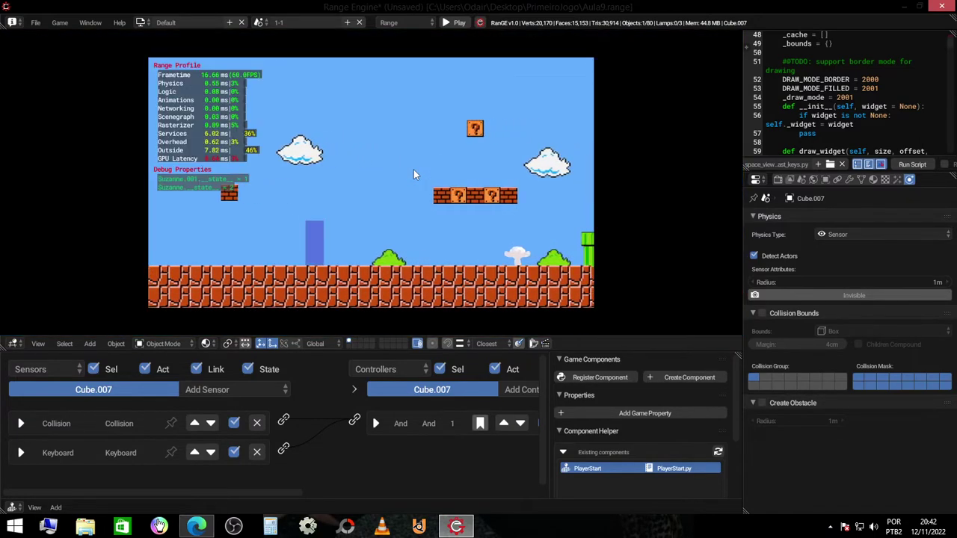
pyautogui.press('space')
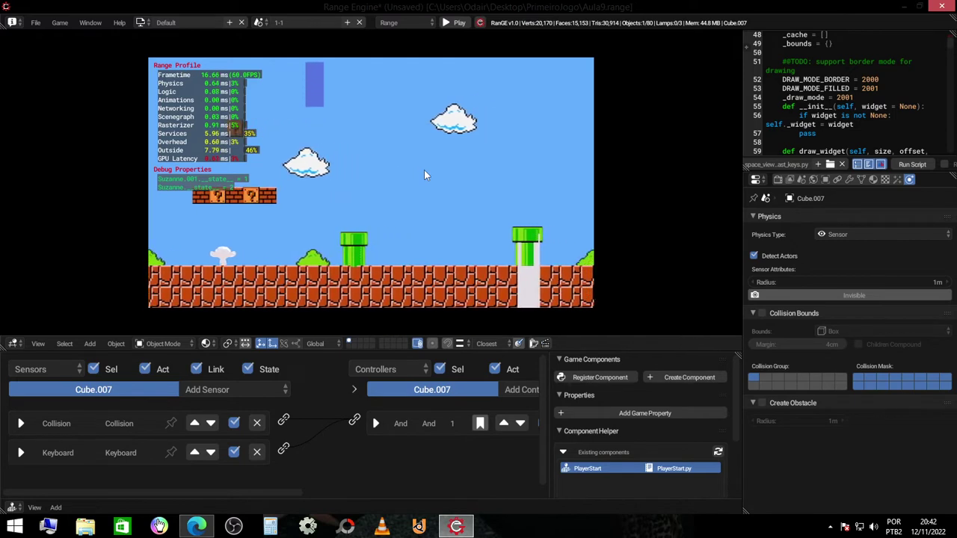
pyautogui.press('space')
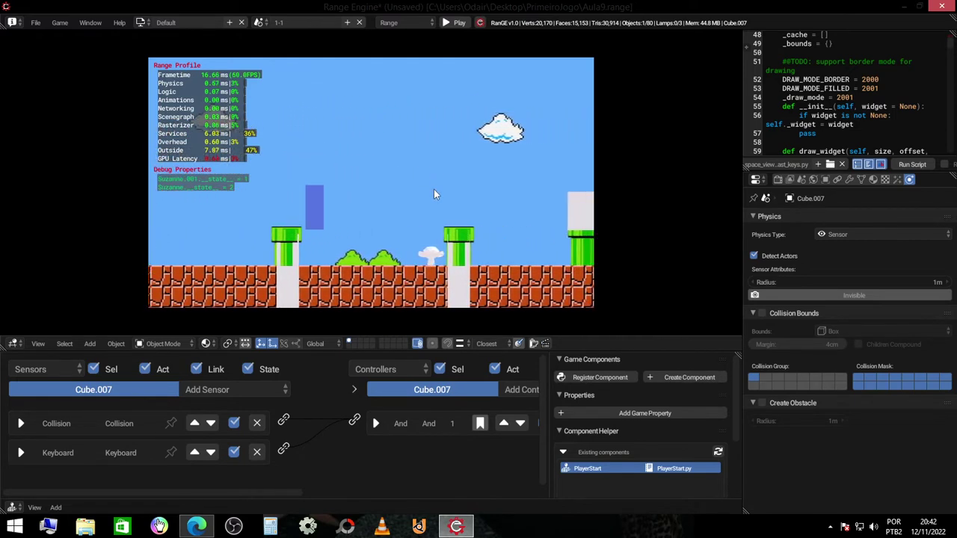
pyautogui.press('space')
pyautogui.press('space')
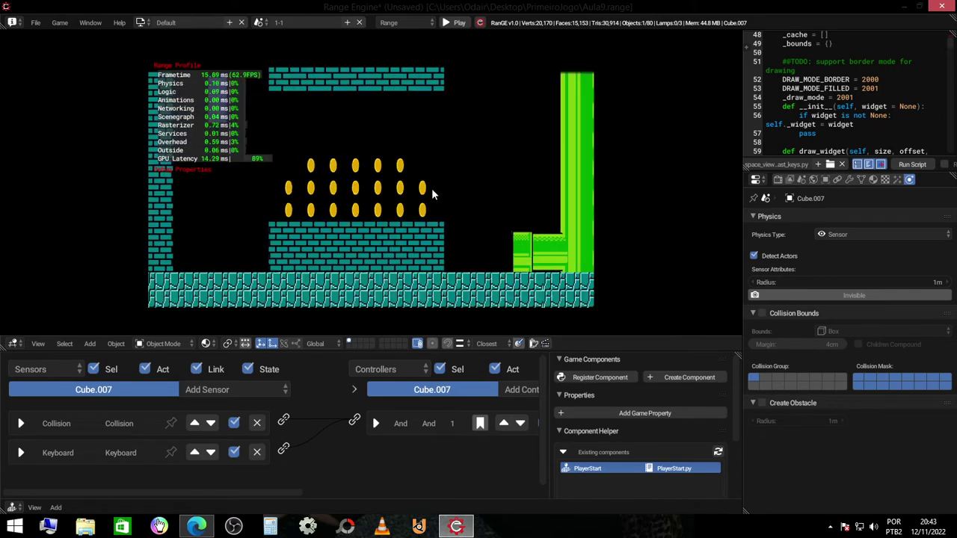
pyautogui.press('space')
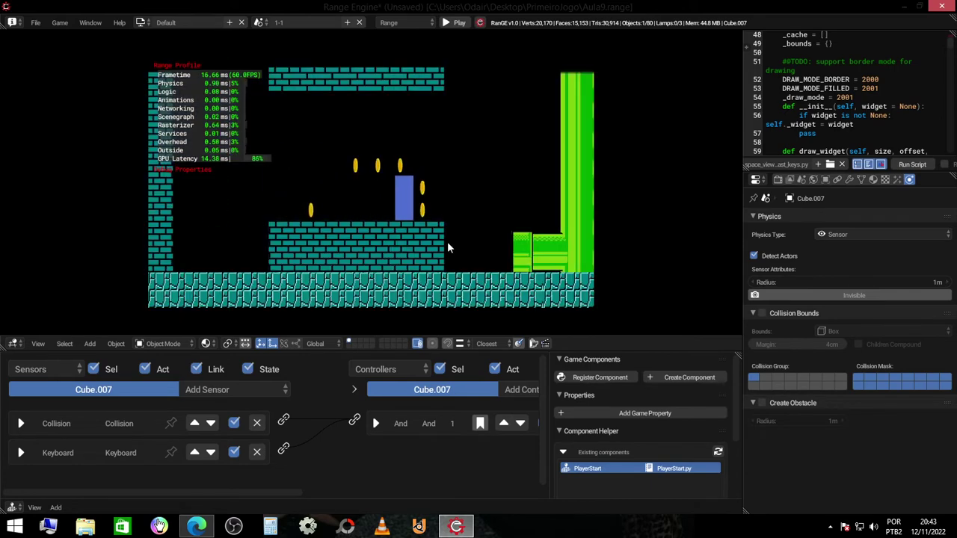
pyautogui.press('Left')
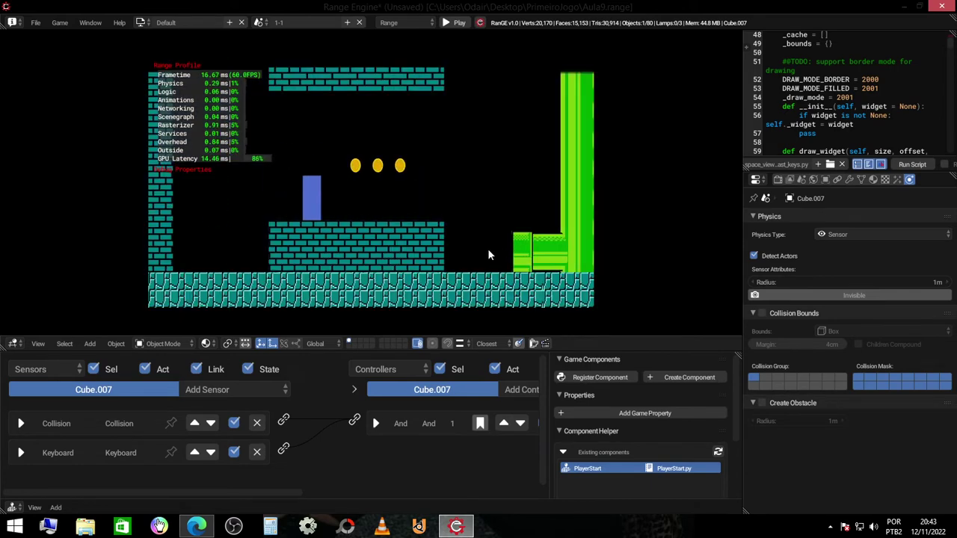
# Step: Stop the game and reset sensor cube Cube.007's scale to 1 on X, Y and Z
pyautogui.press('Escape')
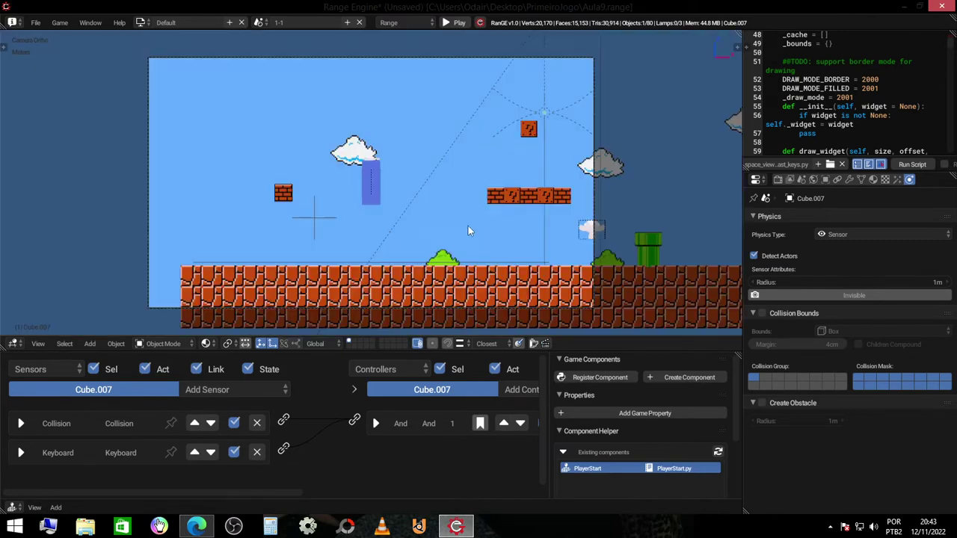
pyautogui.moveTo(521, 202); pyautogui.dragTo(401, 173, button='middle')
pyautogui.press('n')
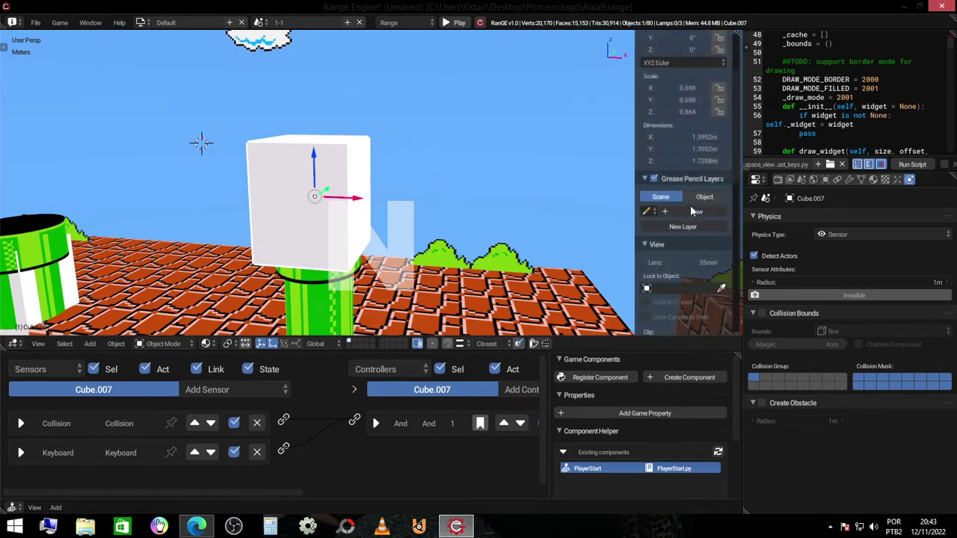
pyautogui.scroll(3, 682, 205)
pyautogui.click(677, 178)
pyautogui.write('1')
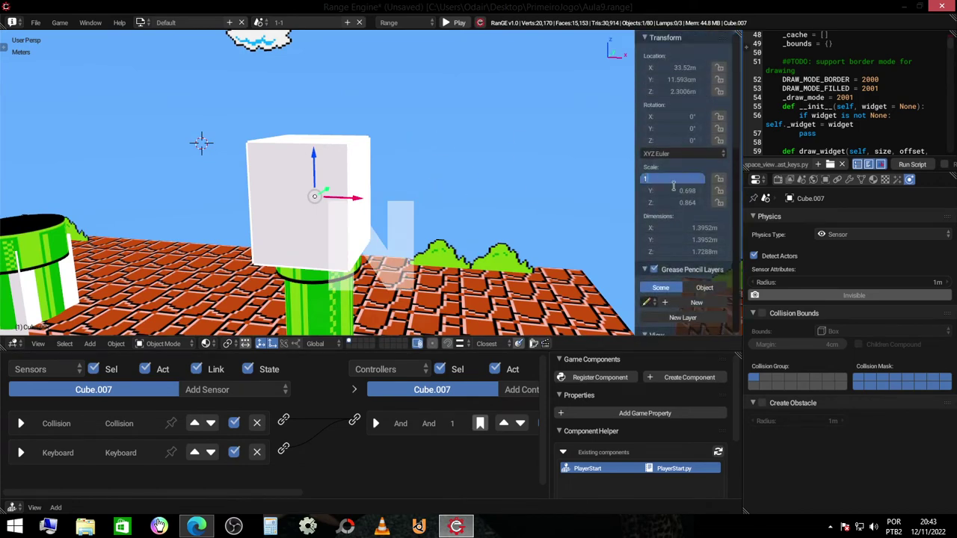
pyautogui.click(673, 191)
pyautogui.write('1')
pyautogui.click(653, 207)
pyautogui.write('1')
pyautogui.press('Return')
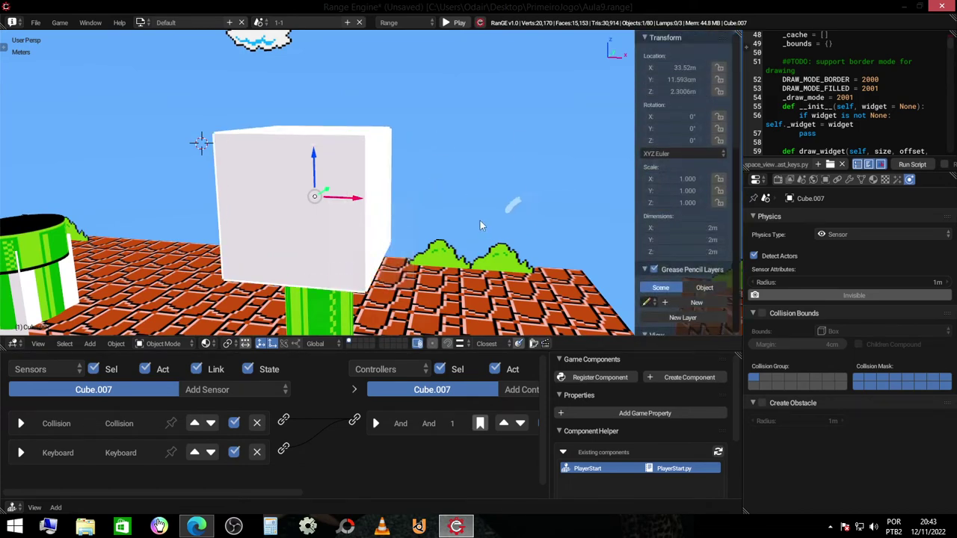
pyautogui.press('n')
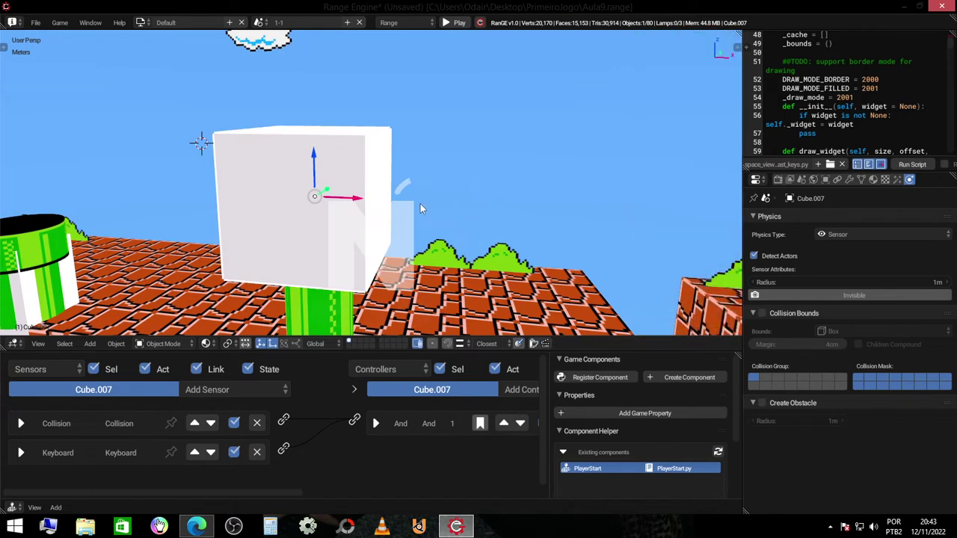
# Step: Link Cube.007 into the Fase Bonus scene with Ctrl+L, then display Fase Bonus
pyautogui.hotkey('ctrl', 'l')
pyautogui.moveTo(421, 207)
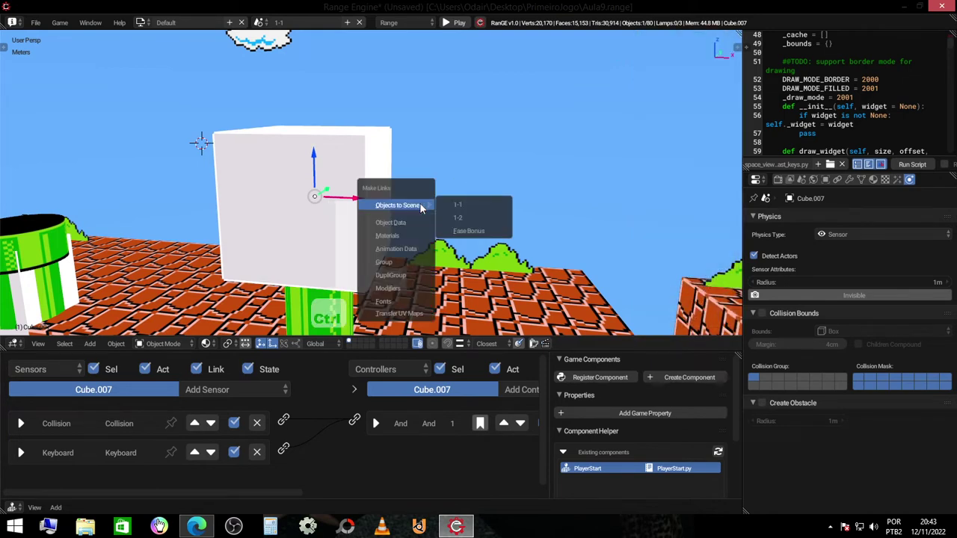
pyautogui.click(494, 233)
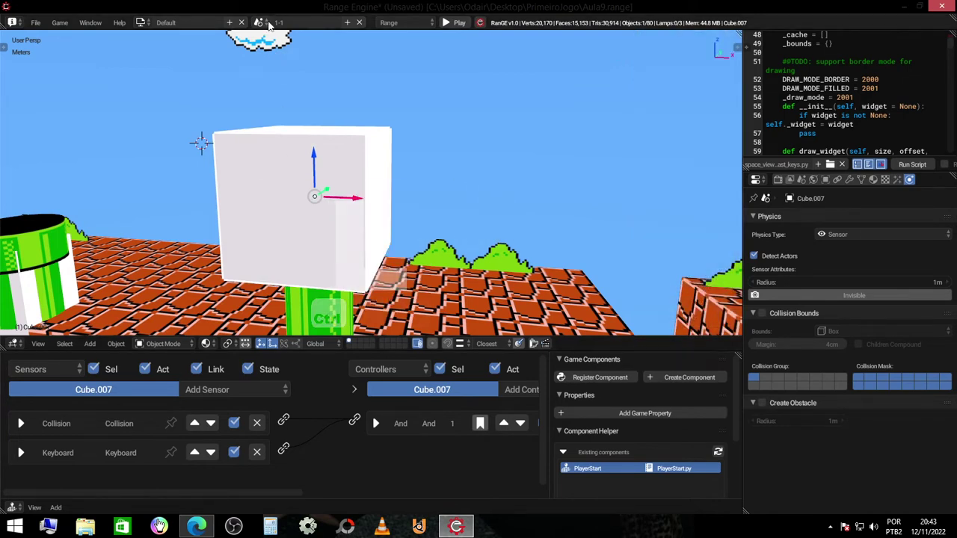
pyautogui.click(273, 22)
pyautogui.click(286, 65)
# Step: Lower Cube.007 to the Fase Bonus floor beside the green pipe, nudge it left, then return to 1-1
pyautogui.moveTo(346, 148)
pyautogui.mouseDown(button='middle')
pyautogui.moveTo(402, 187)
pyautogui.moveTo(489, 195)
pyautogui.mouseUp(button='middle')
pyautogui.click(401, 187)
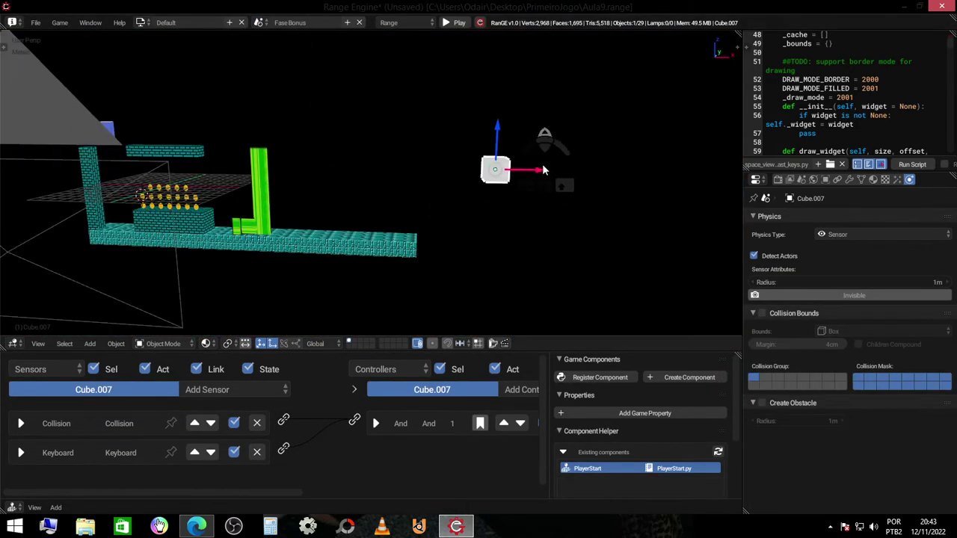
pyautogui.moveTo(544, 171)
pyautogui.mouseDown(button='middle')
pyautogui.moveTo(356, 159)
pyautogui.moveTo(394, 92)
pyautogui.moveTo(285, 79)
pyautogui.mouseUp(button='middle')
pyautogui.scroll(5, 304, 180)
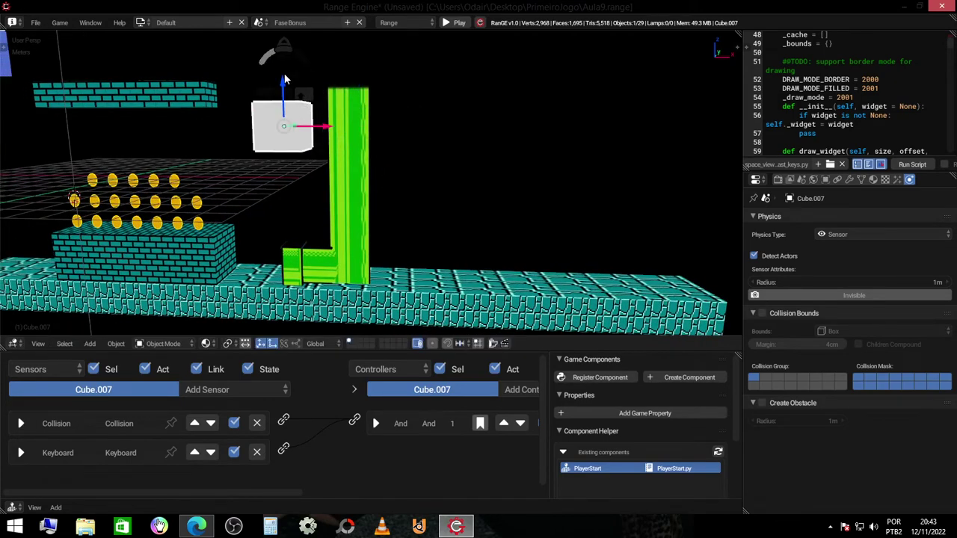
pyautogui.moveTo(284, 78)
pyautogui.mouseDown()
pyautogui.moveTo(289, 238)
pyautogui.moveTo(348, 264)
pyautogui.mouseUp()
pyautogui.scroll(5, 348, 264)
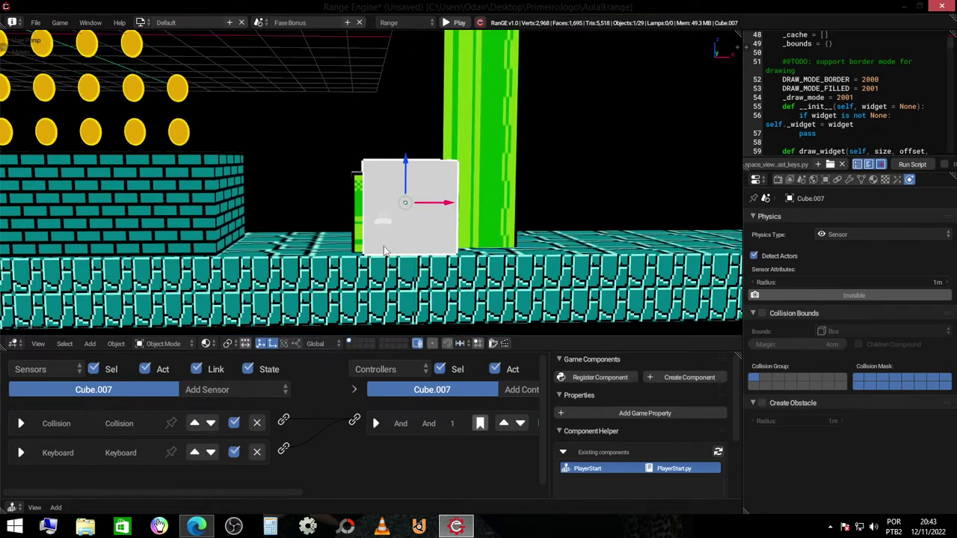
pyautogui.moveTo(352, 267); pyautogui.dragTo(451, 224, button='middle')
pyautogui.moveTo(460, 211); pyautogui.dragTo(441, 213)
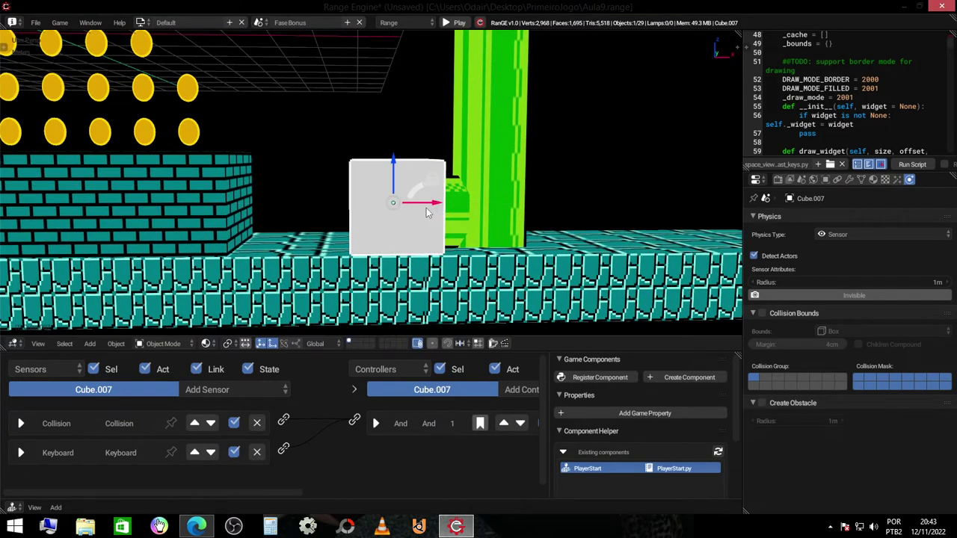
pyautogui.moveTo(441, 213); pyautogui.dragTo(238, 21, button='middle')
pyautogui.click(259, 22)
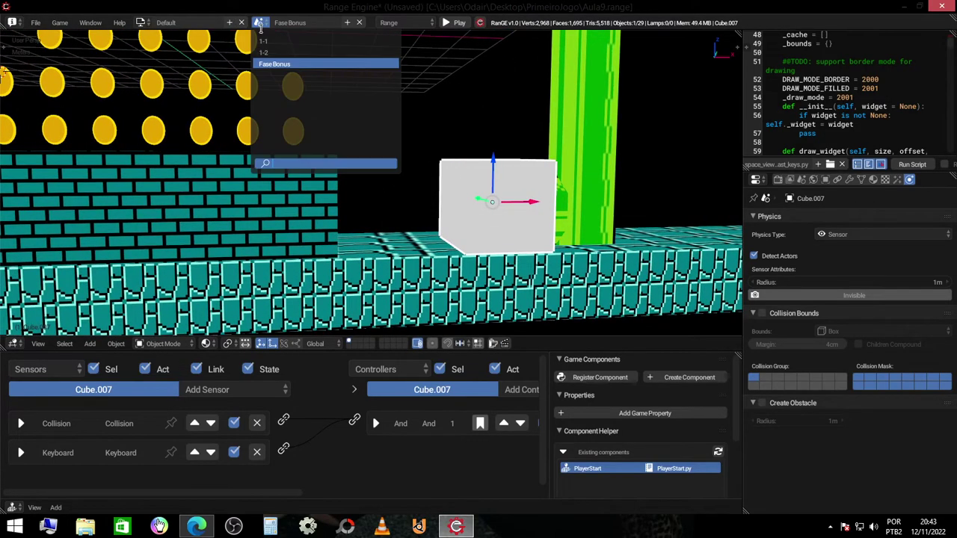
pyautogui.click(278, 43)
# Step: Run a play-test of level 1-1, making the player run right and jump repeatedly past the pipes
pyautogui.press('p')
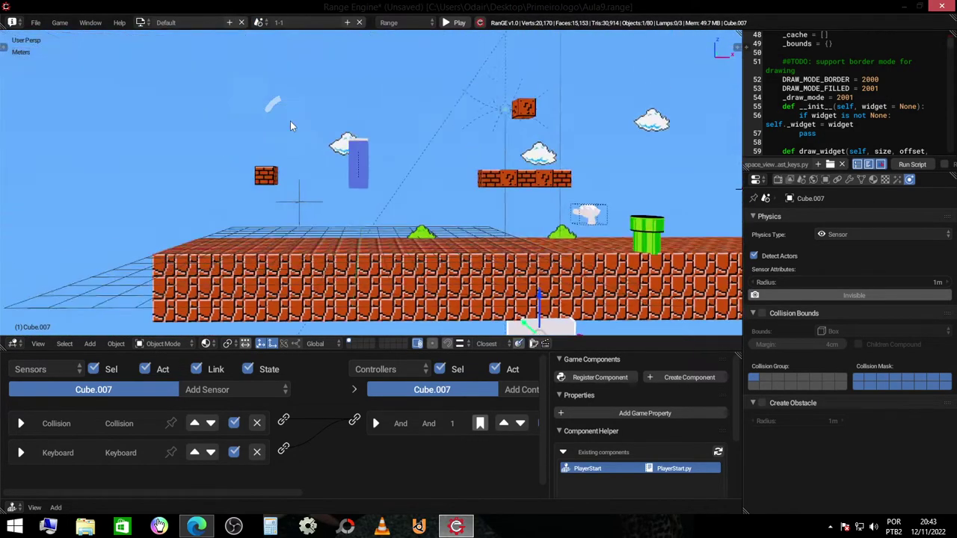
pyautogui.press('space')
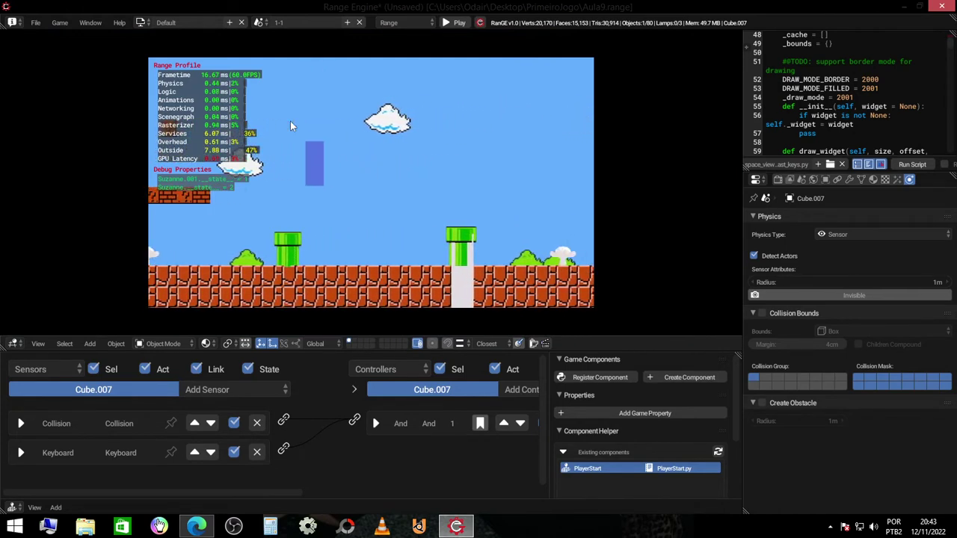
pyautogui.press('space')
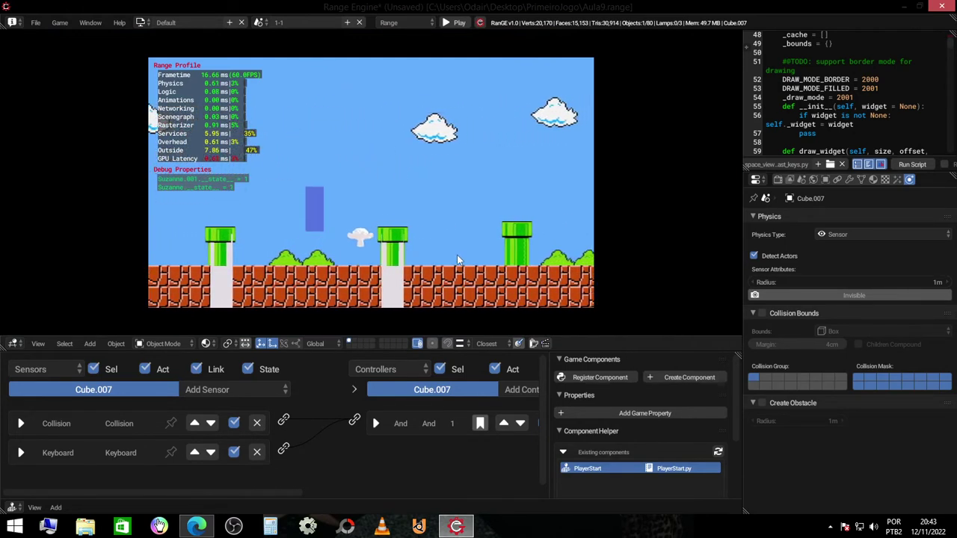
pyautogui.press('space')
pyautogui.press('space')
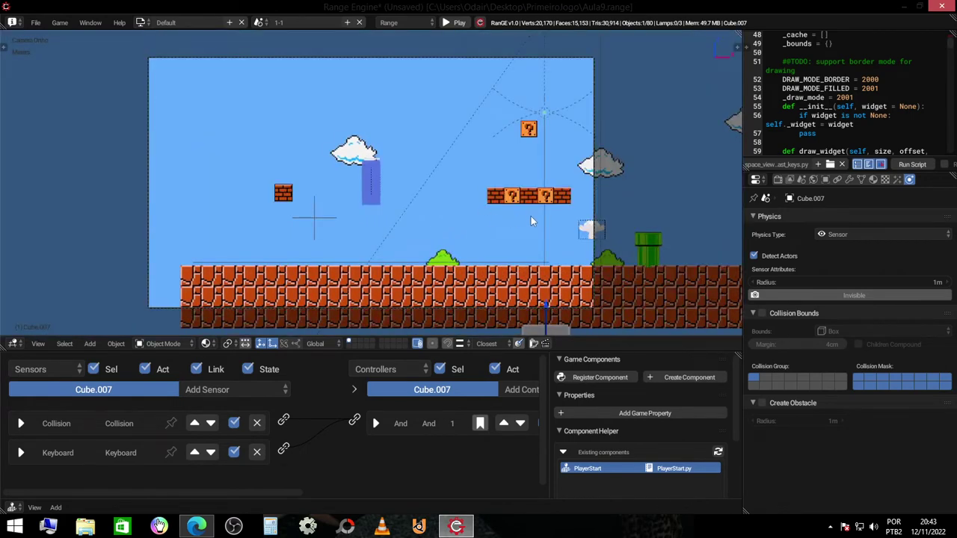
pyautogui.moveTo(531, 220); pyautogui.dragTo(346, 230, button='middle')
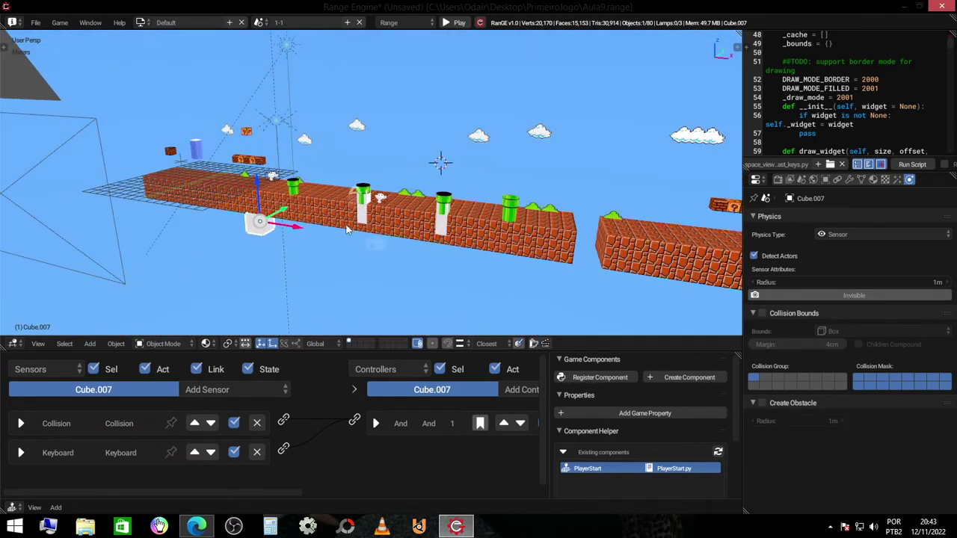
pyautogui.moveTo(347, 229); pyautogui.dragTo(304, 227)
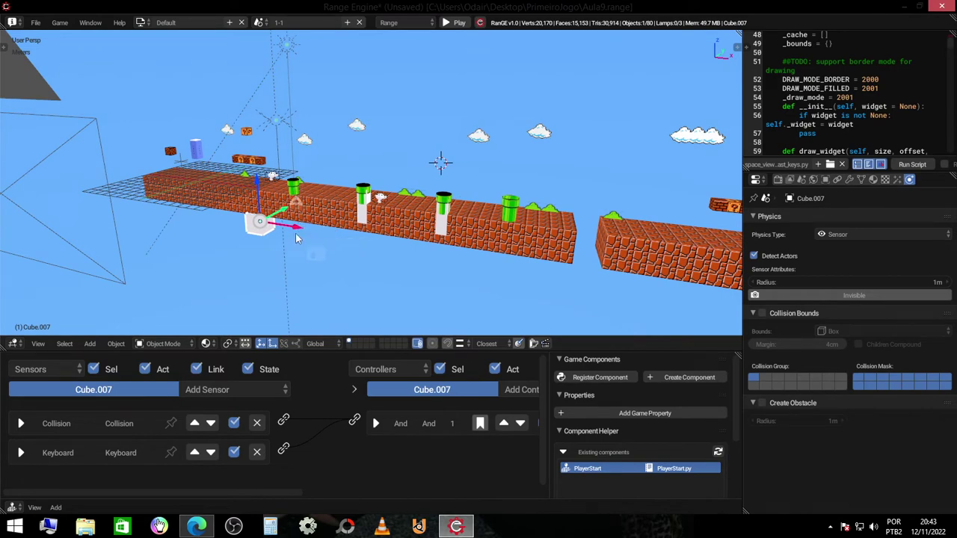
pyautogui.click(258, 23)
pyautogui.click(285, 64)
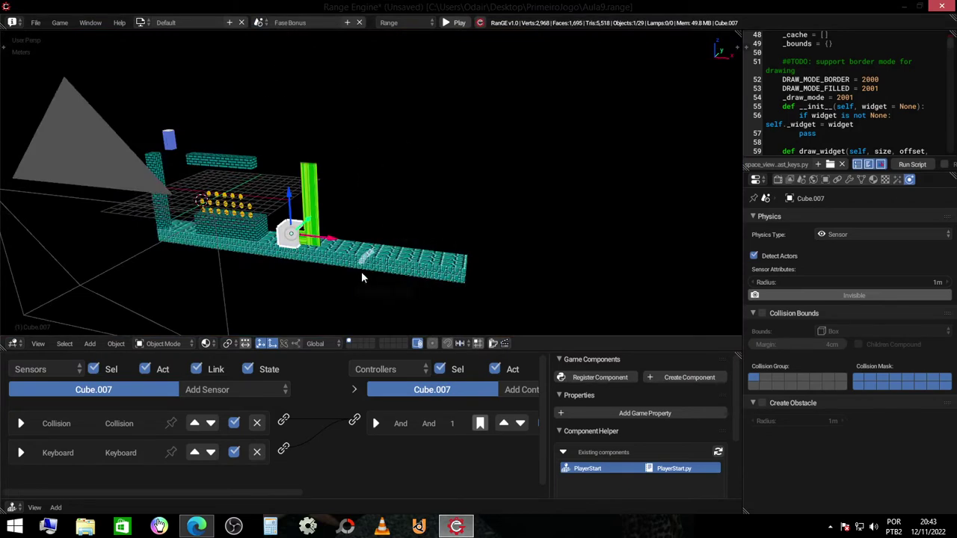
pyautogui.click(262, 23)
pyautogui.click(277, 40)
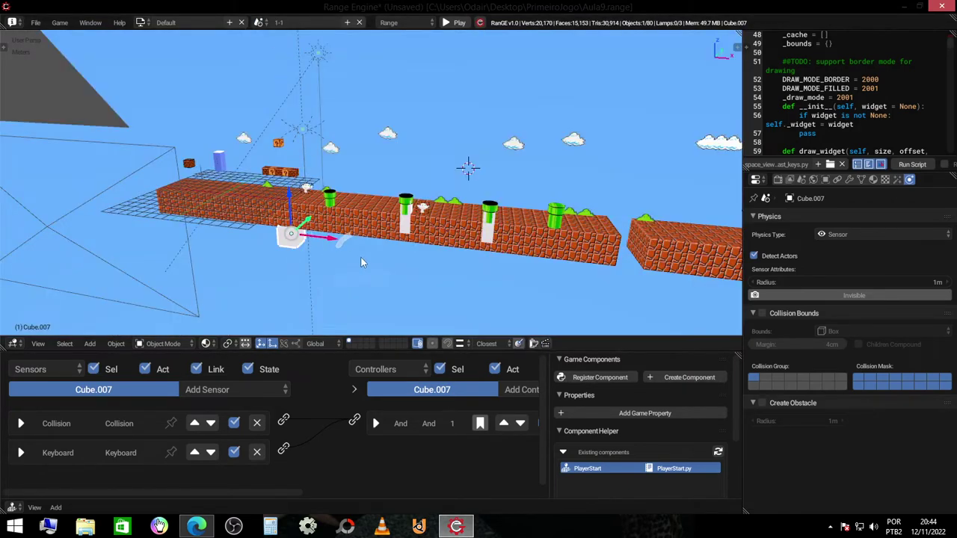
pyautogui.hotkey('shift', 'd')
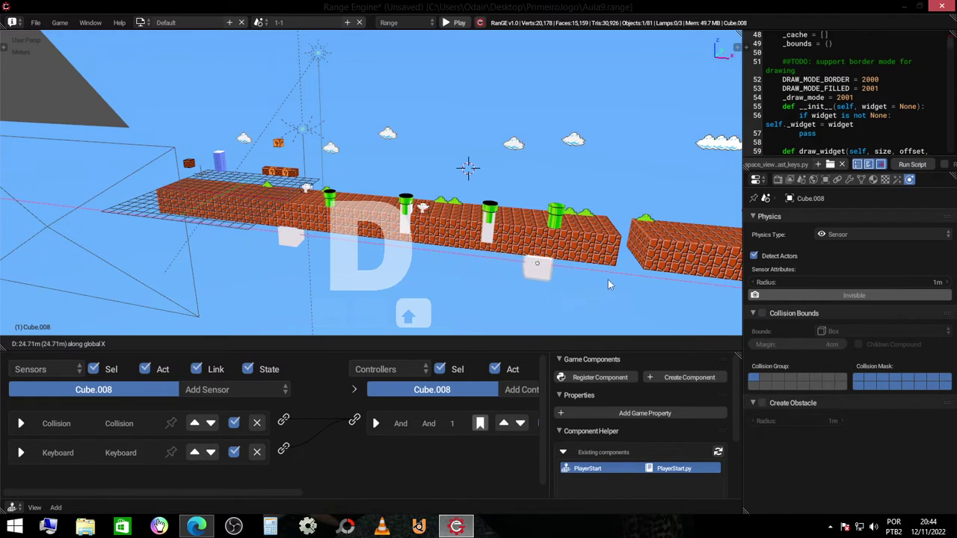
pyautogui.press('z')
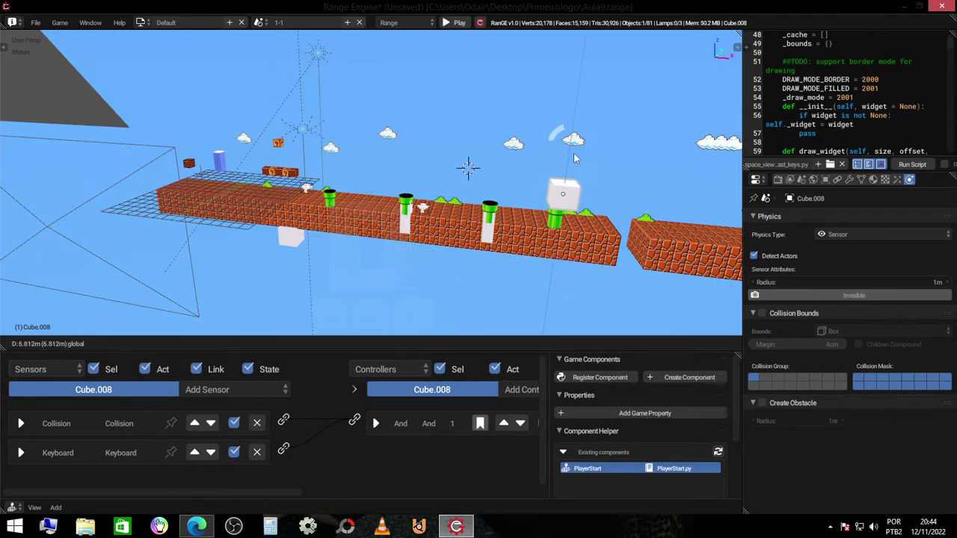
pyautogui.click(589, 214)
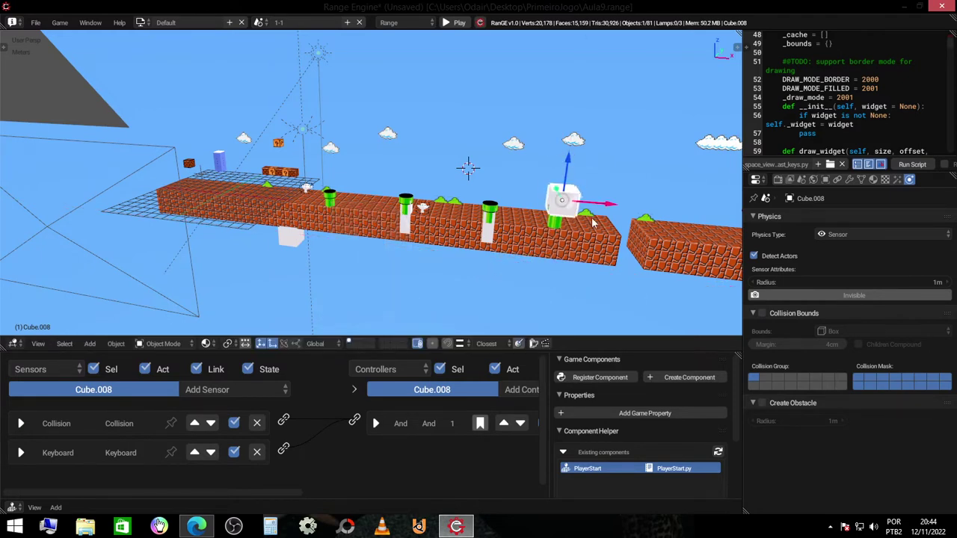
pyautogui.press('x')
pyautogui.scroll(5, 514, 228)
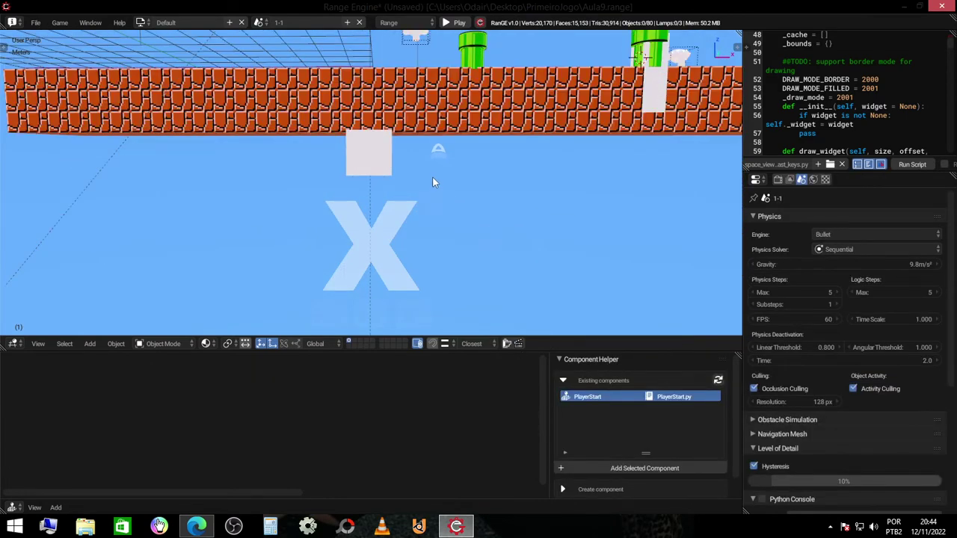
# Step: Make Cube.007's mesh a single-user copy, Cube.012
pyautogui.click(381, 159)
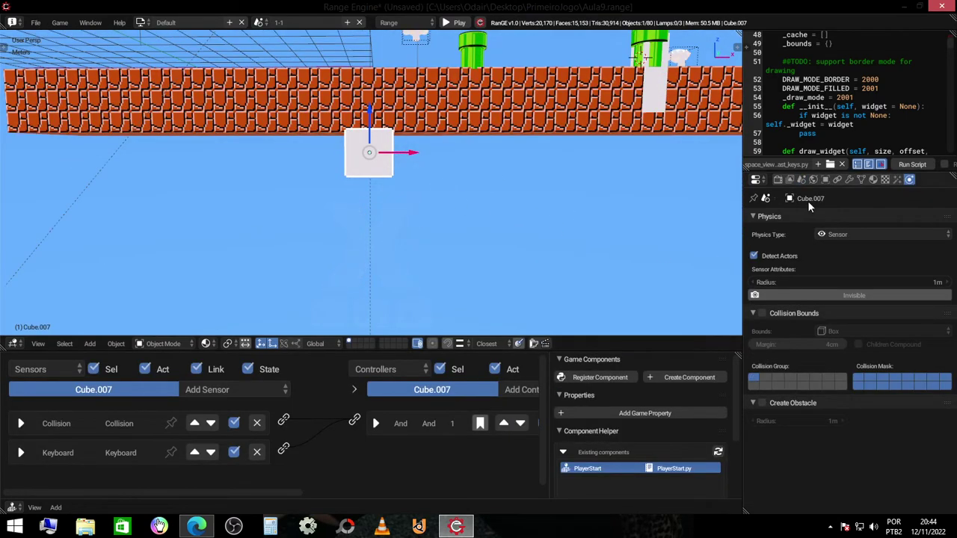
pyautogui.click(861, 181)
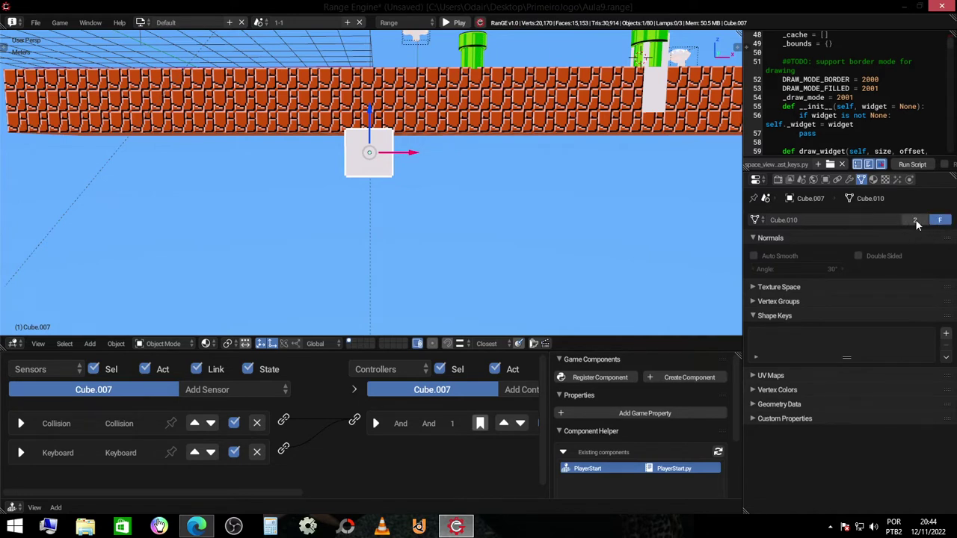
pyautogui.click(915, 219)
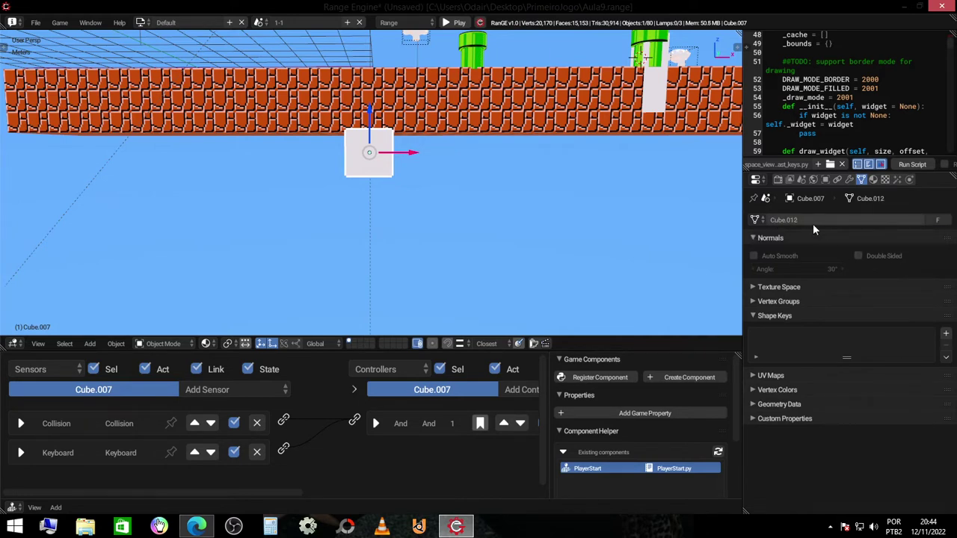
# Step: Move the sensor cube right along the 1-1 level under a later green pipe
pyautogui.moveTo(419, 152); pyautogui.dragTo(637, 175)
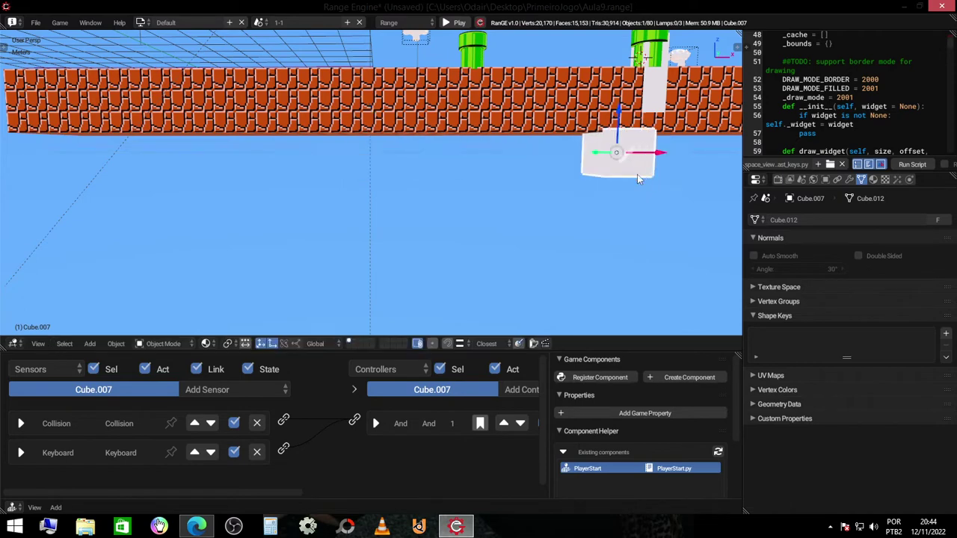
pyautogui.moveTo(638, 174)
pyautogui.mouseDown(button='middle')
pyautogui.moveTo(568, 195)
pyautogui.moveTo(438, 207)
pyautogui.mouseUp(button='middle')
pyautogui.moveTo(438, 206)
pyautogui.mouseDown()
pyautogui.moveTo(576, 183)
pyautogui.moveTo(600, 156)
pyautogui.mouseUp()
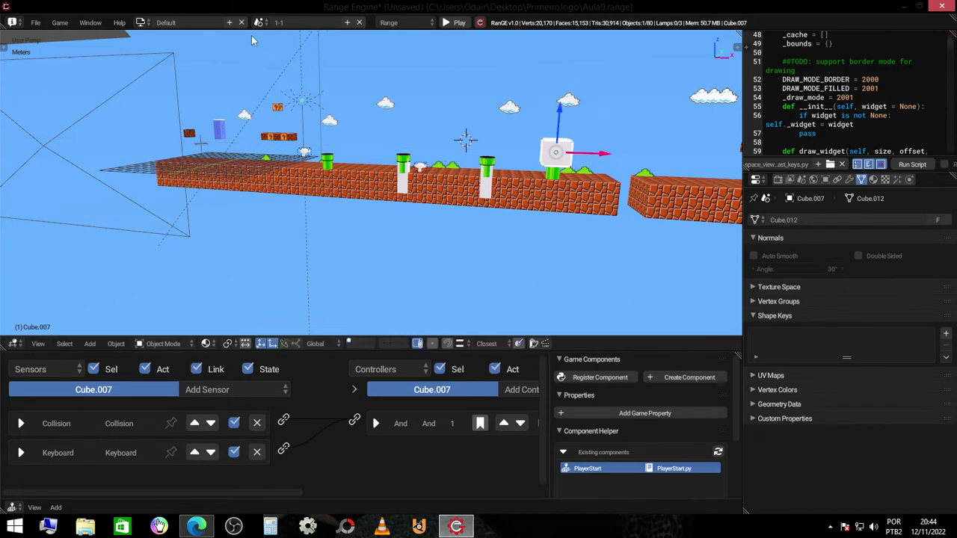
# Step: In Fase Bonus, move the sensor cube left beside the green pipe
pyautogui.click(259, 22)
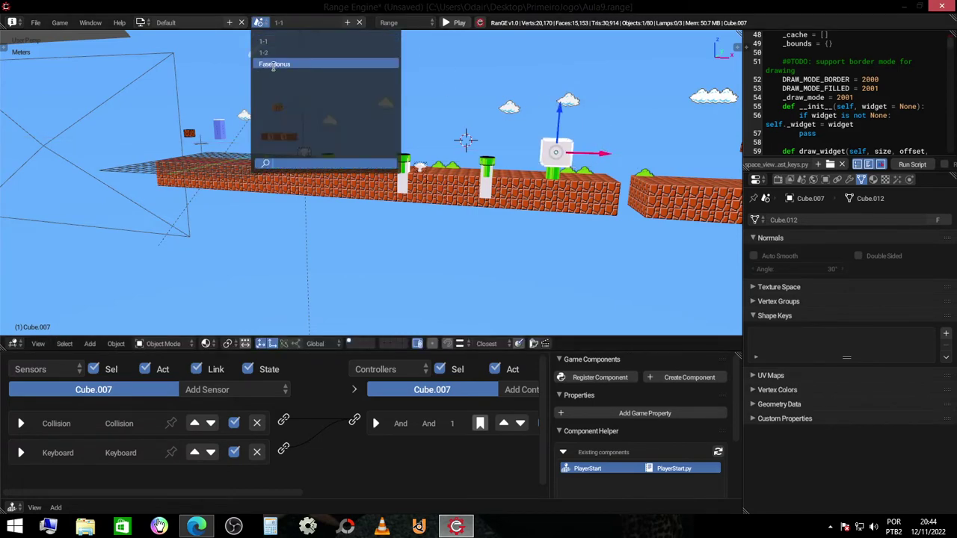
pyautogui.click(266, 64)
pyautogui.moveTo(608, 158); pyautogui.dragTo(345, 159)
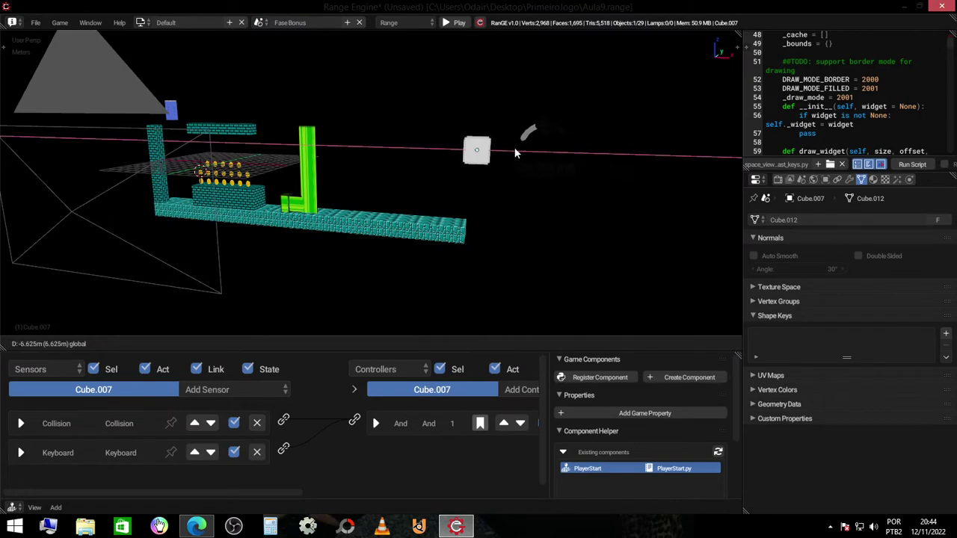
# Step: Back in scene 1-1, duplicate the sensor cube, then delete the copy
pyautogui.click(258, 23)
pyautogui.click(278, 52)
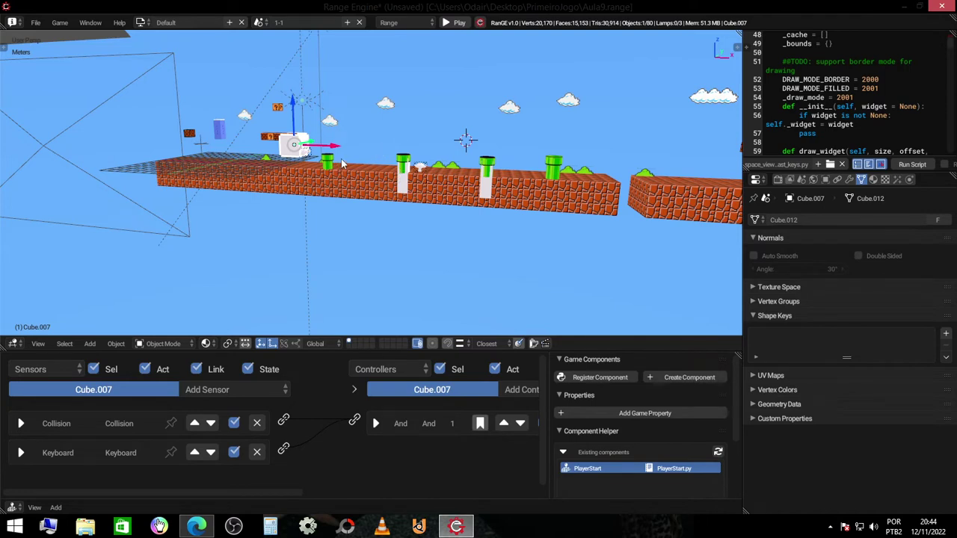
pyautogui.hotkey('shift', 'd')
pyautogui.click(415, 176)
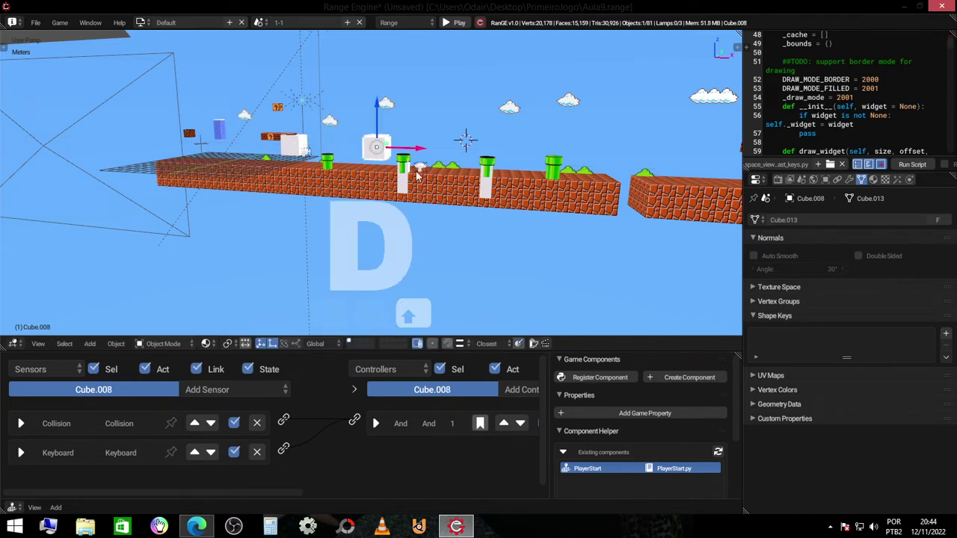
pyautogui.press('x')
pyautogui.click(416, 174)
# Step: Delete the original Cube.007 from the 1-1 scene, leaving 79 objects
pyautogui.click(294, 148)
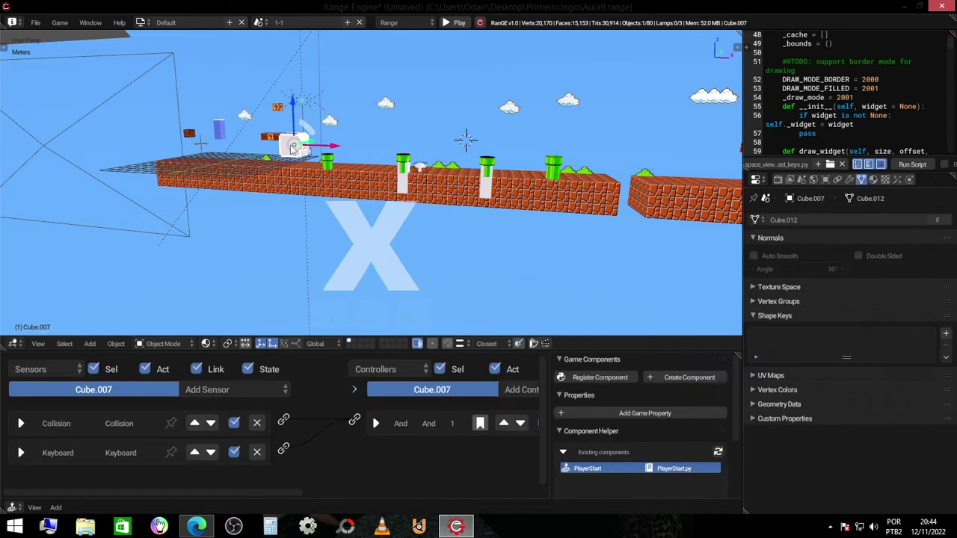
pyautogui.press('x')
pyautogui.click(333, 154)
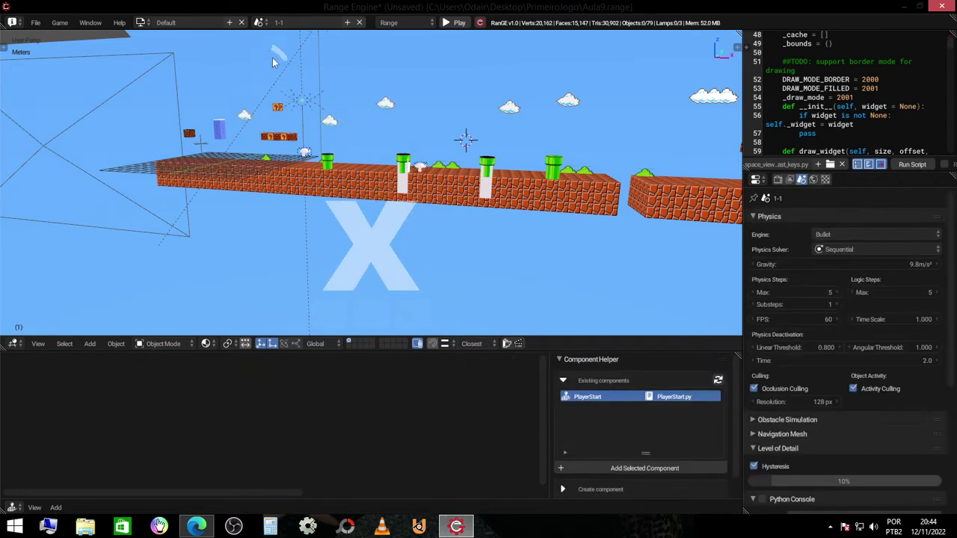
pyautogui.click(263, 22)
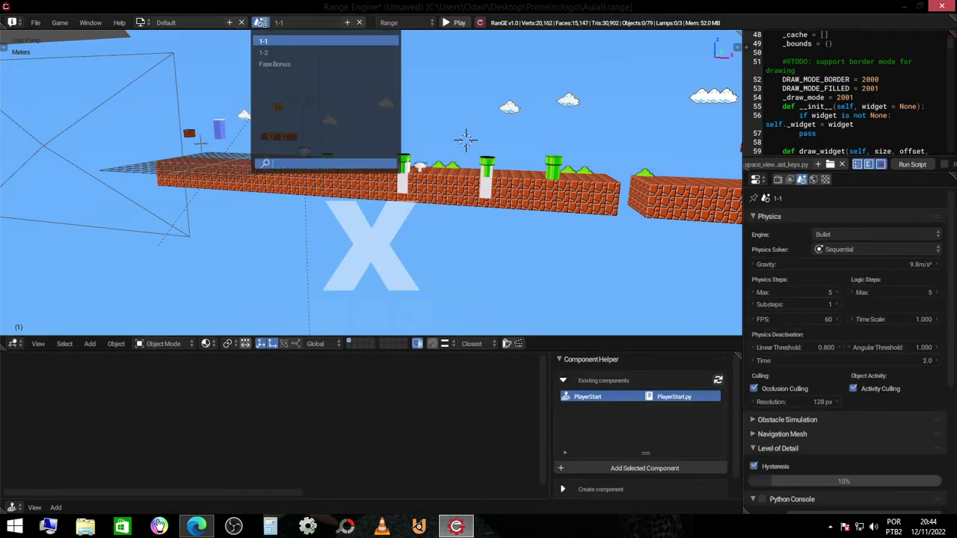
# Step: In Fase Bonus, lower Cube.007 onto the floor and slide it against the pipe mouth
pyautogui.click(273, 64)
pyautogui.scroll(5, 326, 156)
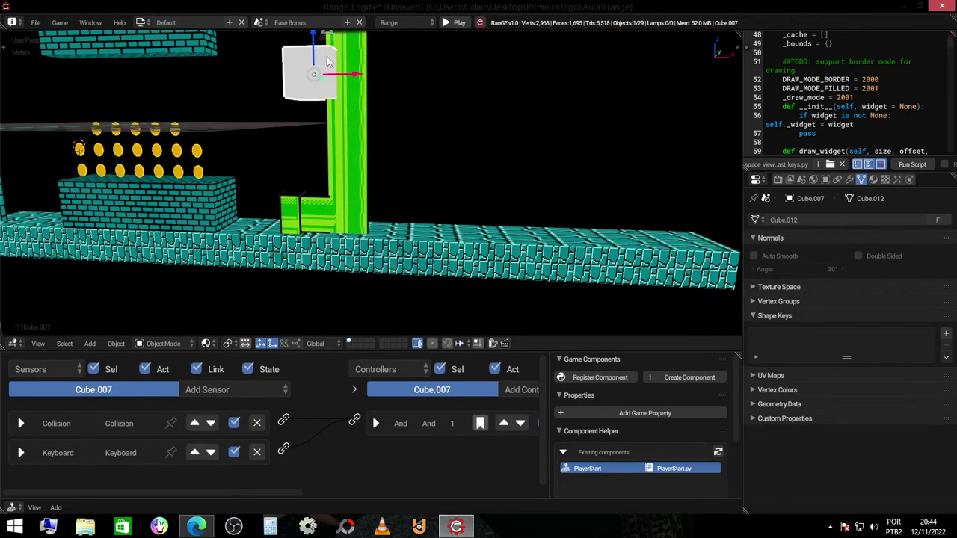
pyautogui.moveTo(316, 45); pyautogui.dragTo(315, 178)
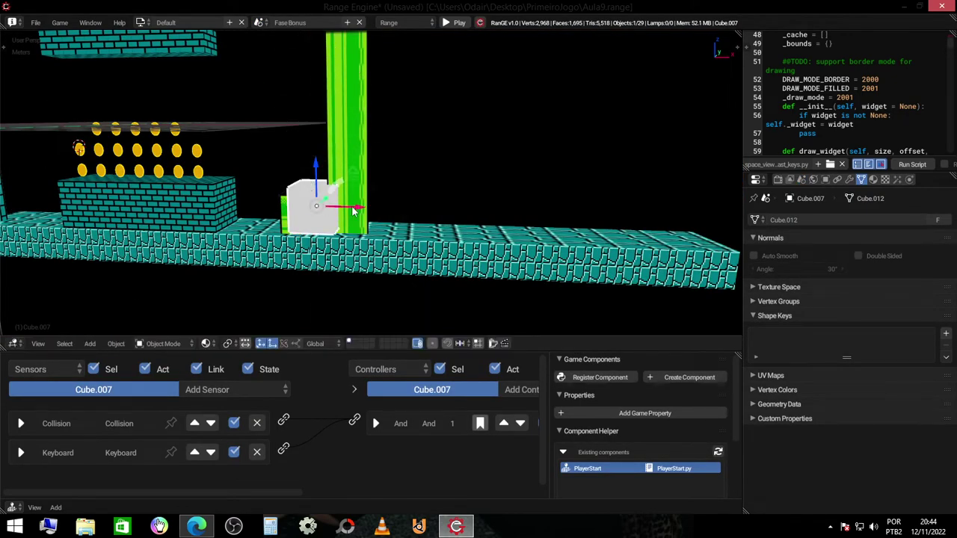
pyautogui.moveTo(352, 208)
pyautogui.mouseDown()
pyautogui.moveTo(309, 208)
pyautogui.moveTo(335, 208)
pyautogui.mouseUp()
pyautogui.moveTo(335, 208); pyautogui.dragTo(342, 85, button='middle')
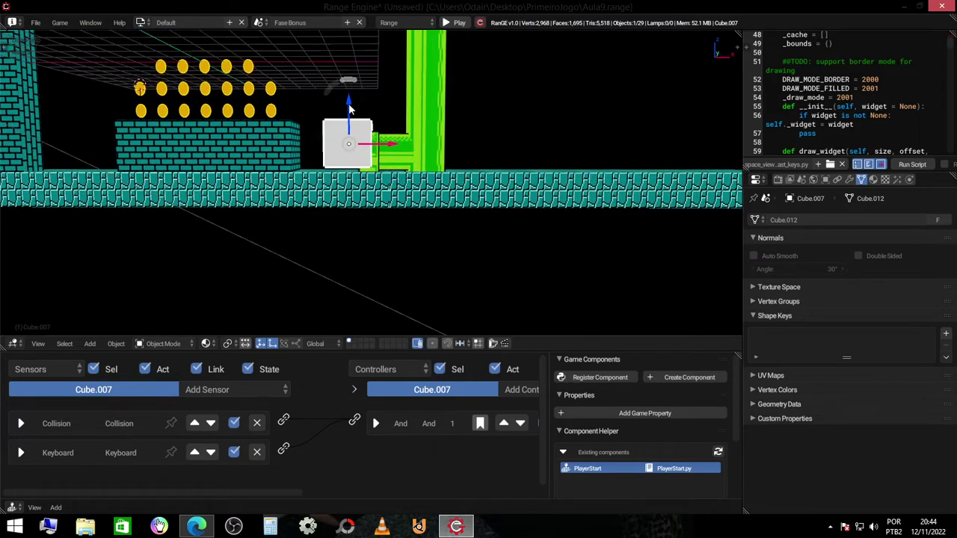
pyautogui.moveTo(342, 85); pyautogui.dragTo(349, 110)
pyautogui.moveTo(374, 152); pyautogui.dragTo(383, 153)
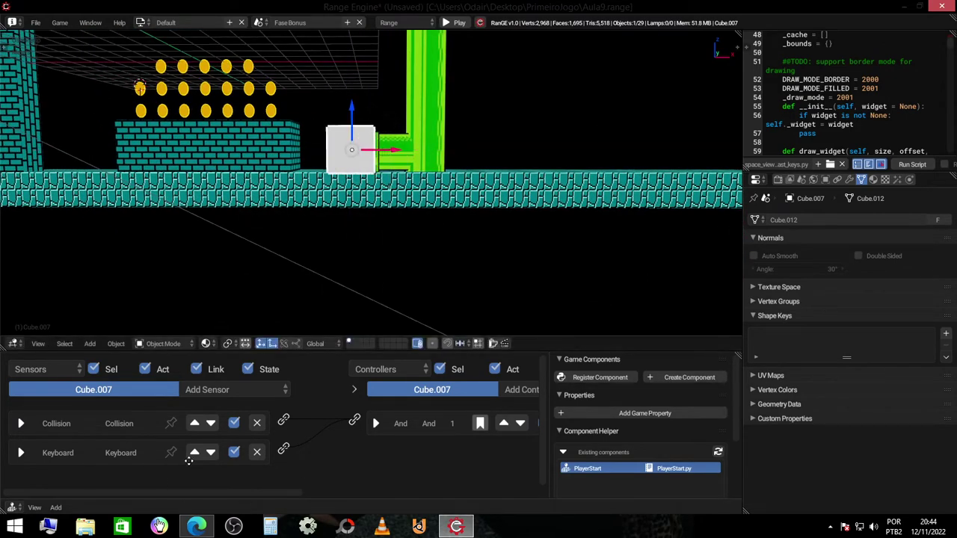
# Step: Delete the cube's Keyboard sensor, leaving only the Collision sensor
pyautogui.click(259, 455)
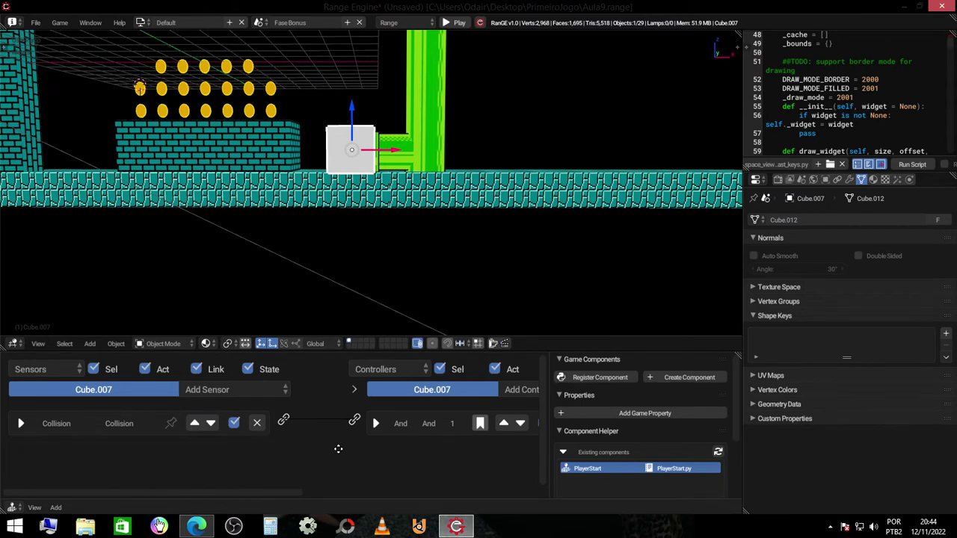
pyautogui.keyDown('ctrl'); pyautogui.hscroll(5, 164, 442); pyautogui.keyUp('ctrl')
pyautogui.keyDown('ctrl'); pyautogui.hscroll(5, 306, 439); pyautogui.keyUp('ctrl')
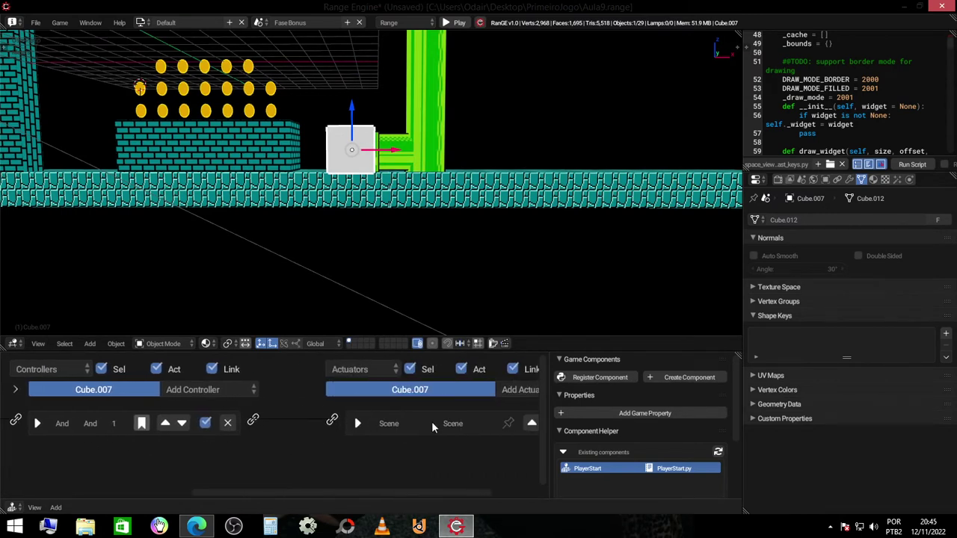
# Step: Set Cube.007's Set Scene actuator target from Fase Bonus to scene 1-1
pyautogui.click(357, 423)
pyautogui.click(464, 460)
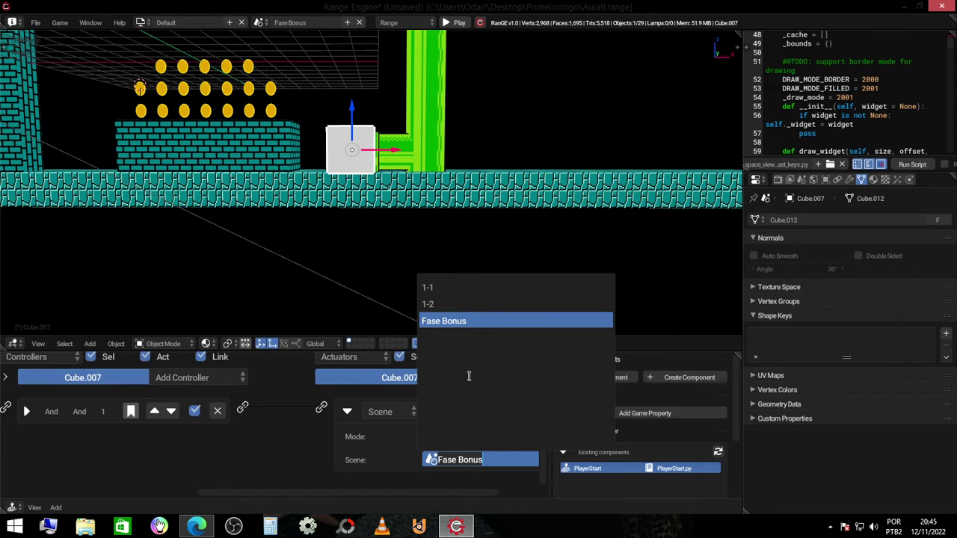
pyautogui.click(447, 287)
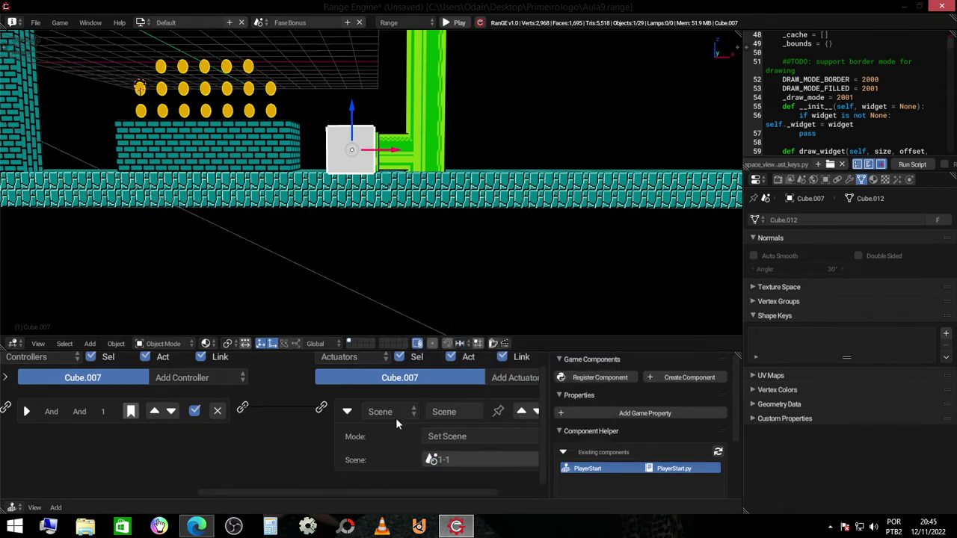
pyautogui.click(260, 23)
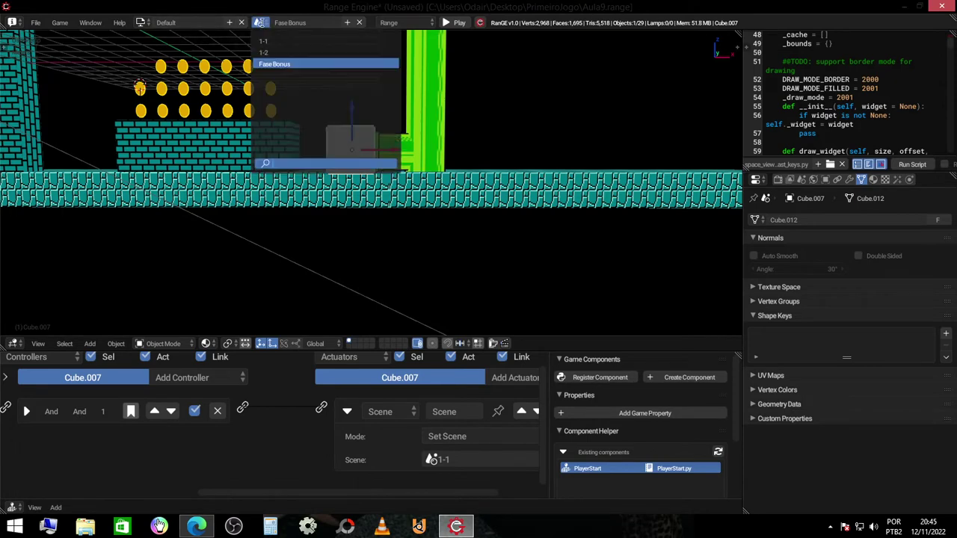
# Step: In scene 1-1, slide the PlayerStart Empty about 2.78 m right along X, above the pipe past the stairs
pyautogui.click(278, 41)
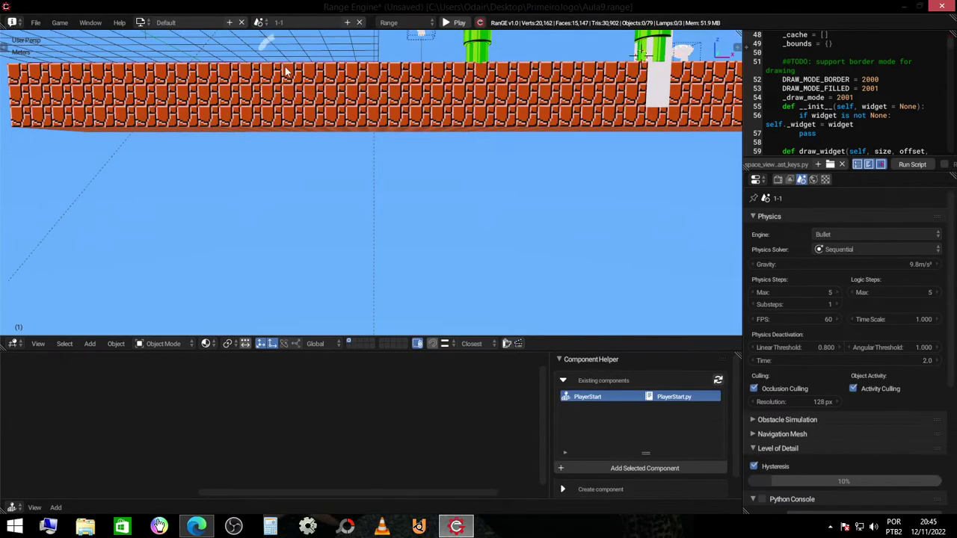
pyautogui.click(235, 180)
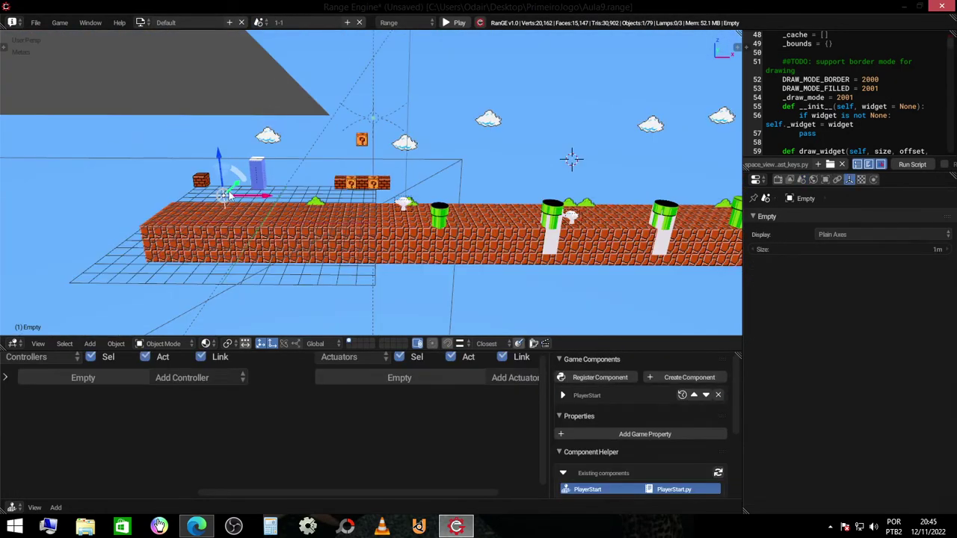
pyautogui.moveTo(234, 180); pyautogui.dragTo(313, 183, button='middle')
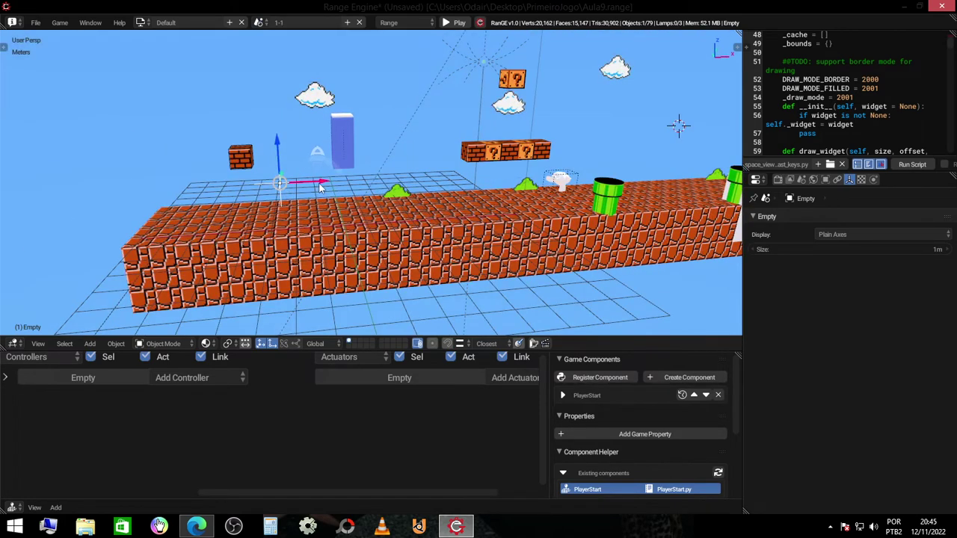
pyautogui.scroll(-5, 553, 179)
pyautogui.scroll(-4, 561, 188)
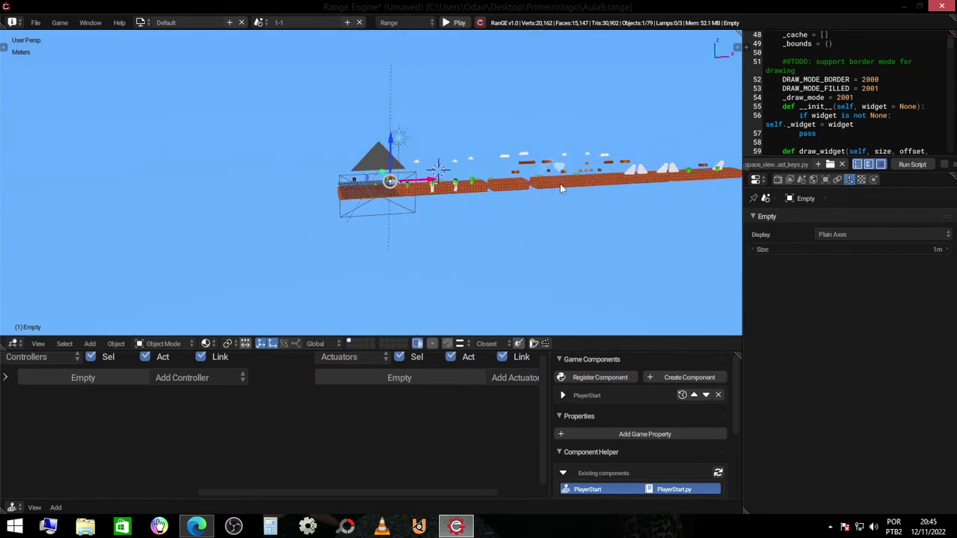
pyautogui.moveTo(560, 185); pyautogui.dragTo(536, 181, button='middle')
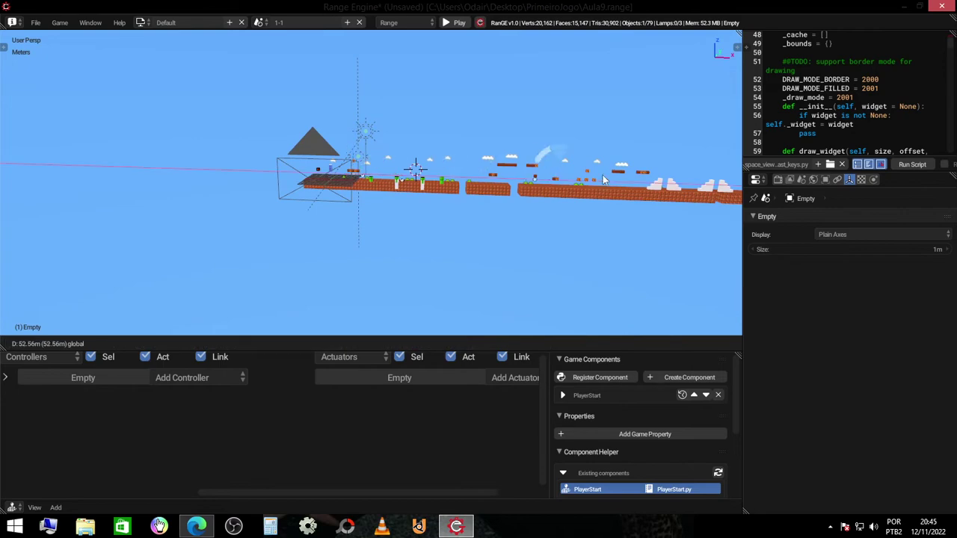
pyautogui.scroll(3, 469, 187)
pyautogui.scroll(-4, 634, 184)
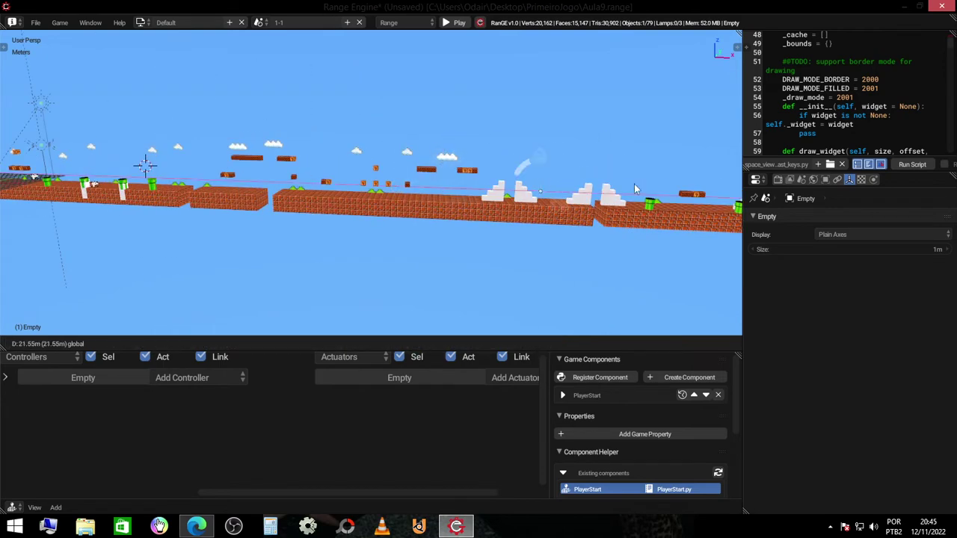
pyautogui.scroll(5, 555, 203)
pyautogui.scroll(4, 568, 205)
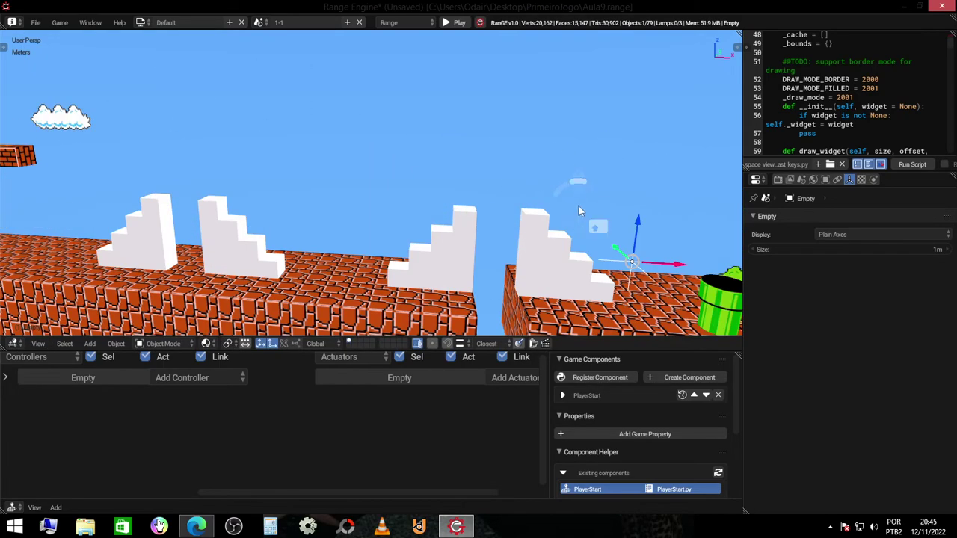
pyautogui.scroll(-2, 513, 188)
pyautogui.scroll(-2, 465, 195)
pyautogui.scroll(-2, 419, 199)
pyautogui.scroll(2, 404, 193)
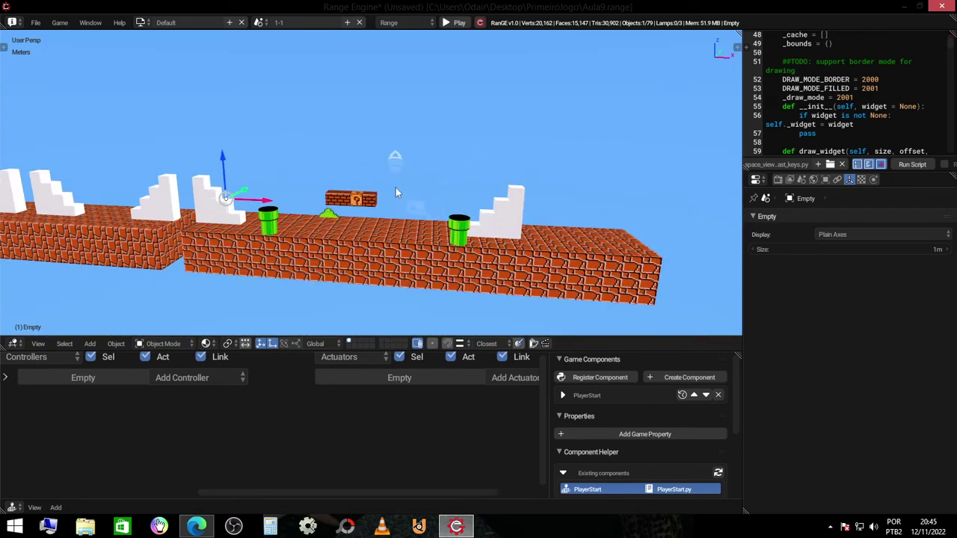
pyautogui.scroll(2, 412, 188)
pyautogui.scroll(3, 351, 225)
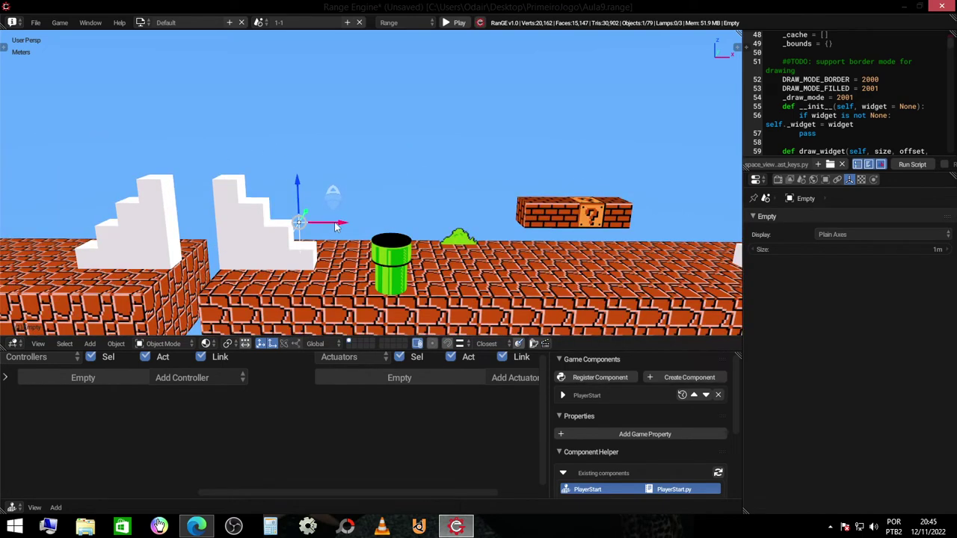
pyautogui.moveTo(348, 225); pyautogui.dragTo(434, 218)
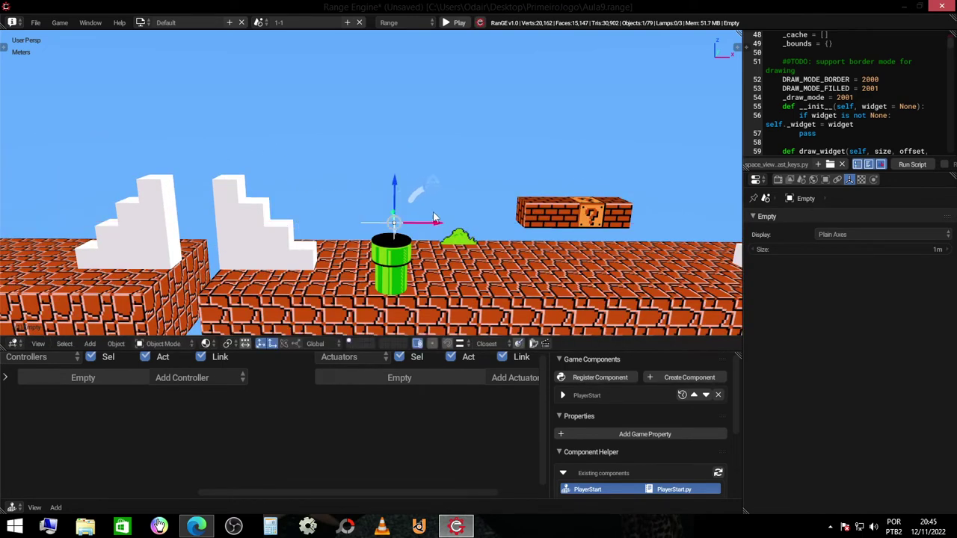
pyautogui.scroll(-2, 403, 193)
pyautogui.scroll(-5, 406, 183)
# Step: Switch to Fase Bonus and play-test it, walking the player through the coins to the exit cube
pyautogui.click(259, 23)
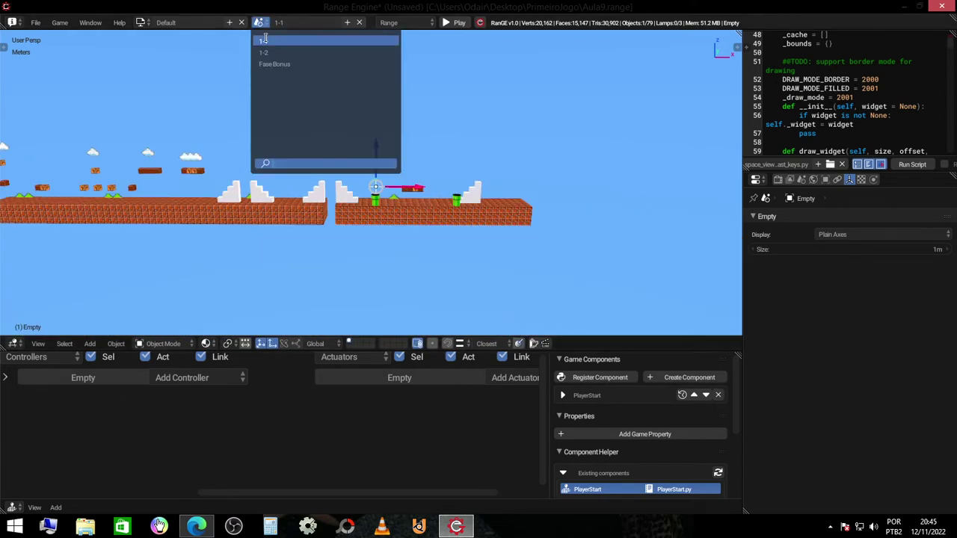
pyautogui.click(278, 66)
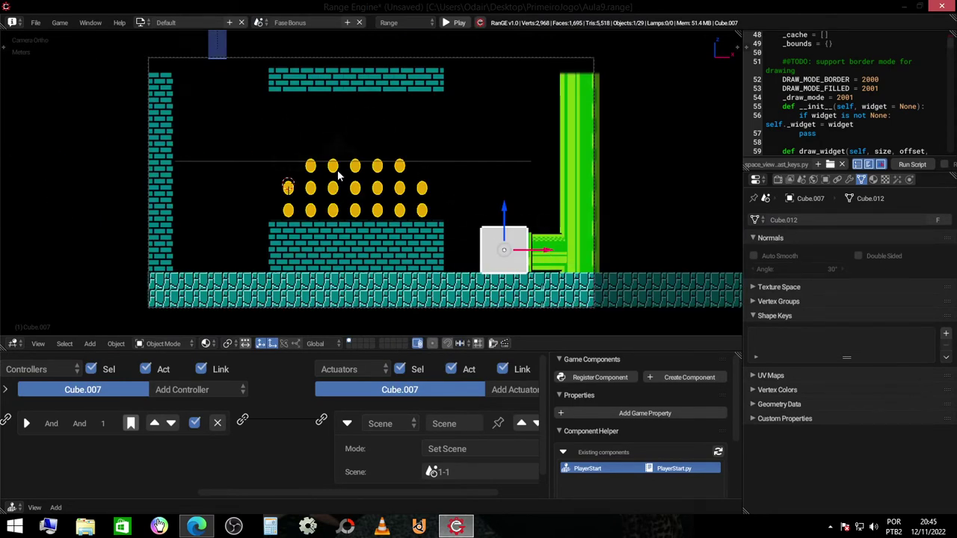
pyautogui.press('p')
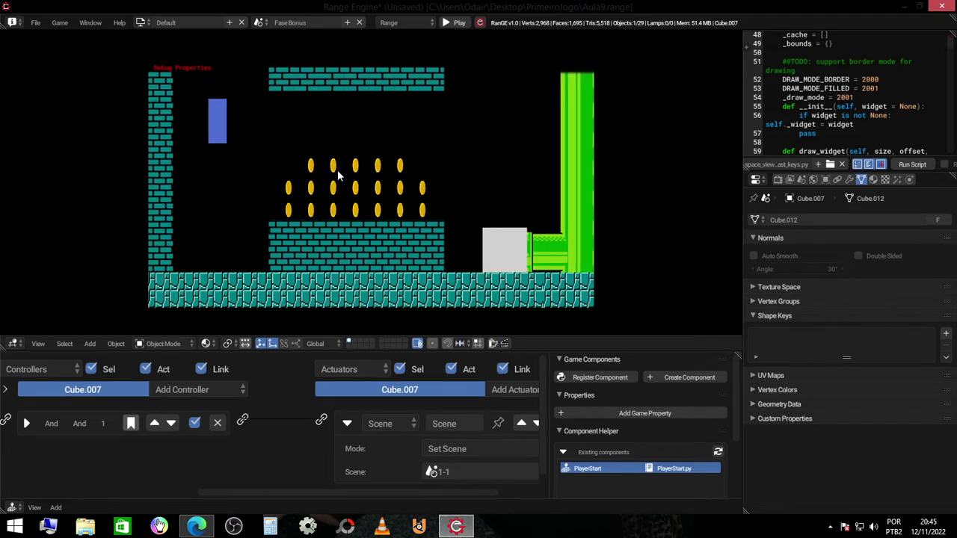
pyautogui.press('Right')
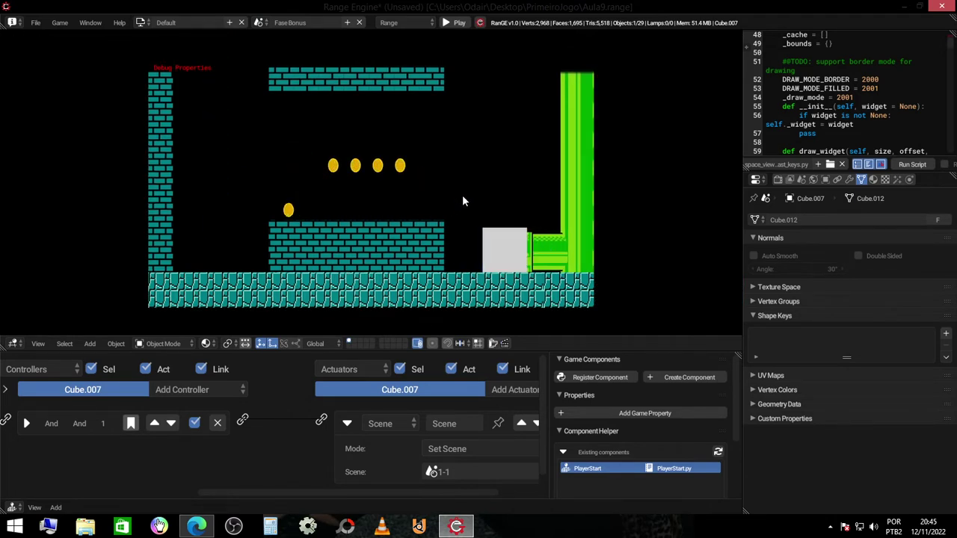
pyautogui.press('Left')
pyautogui.press('Right')
pyautogui.press('Escape')
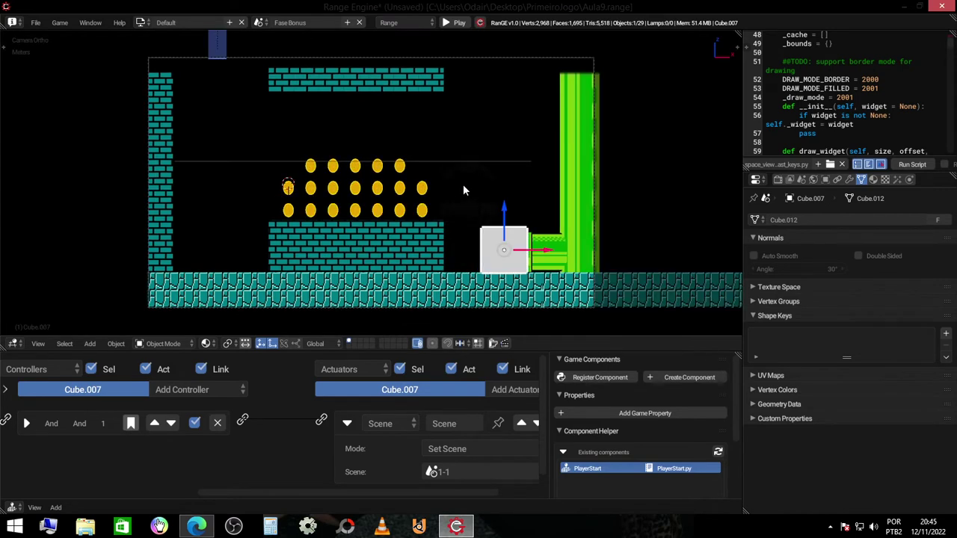
pyautogui.hscroll(-5, 272, 424)
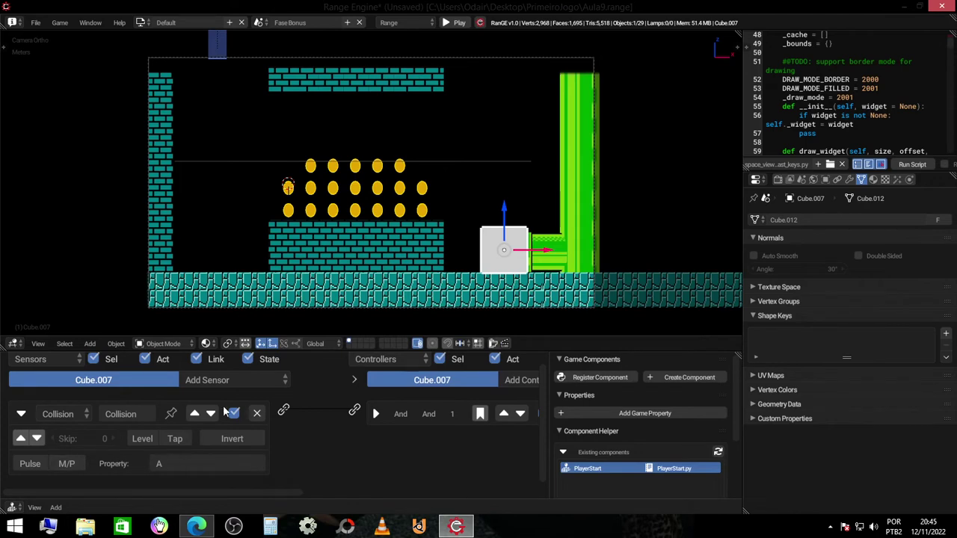
# Step: Enter 'Ap' as Cube.007's Collision sensor property, then select Player.001 to compare its pp property
pyautogui.moveTo(256, 86); pyautogui.dragTo(219, 175, button='middle')
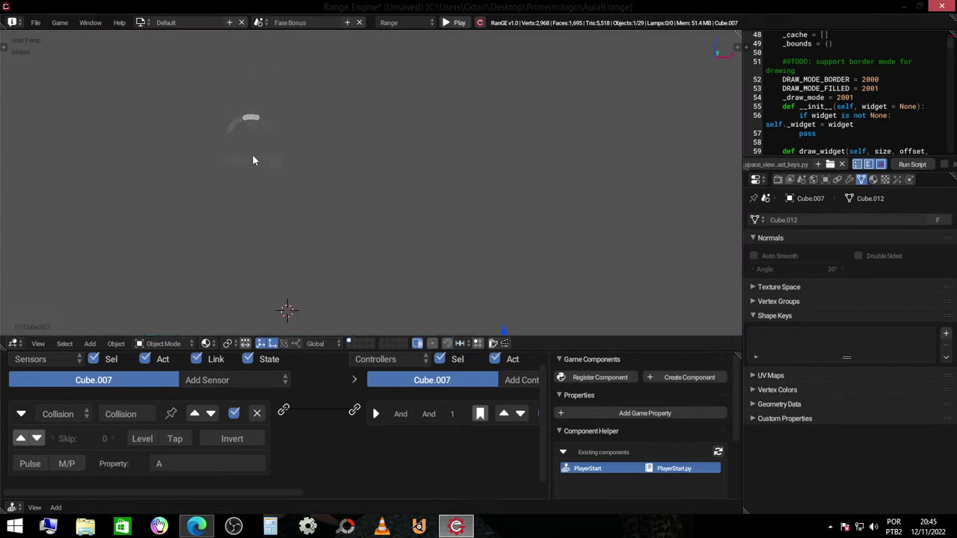
pyautogui.scroll(-5, 218, 175)
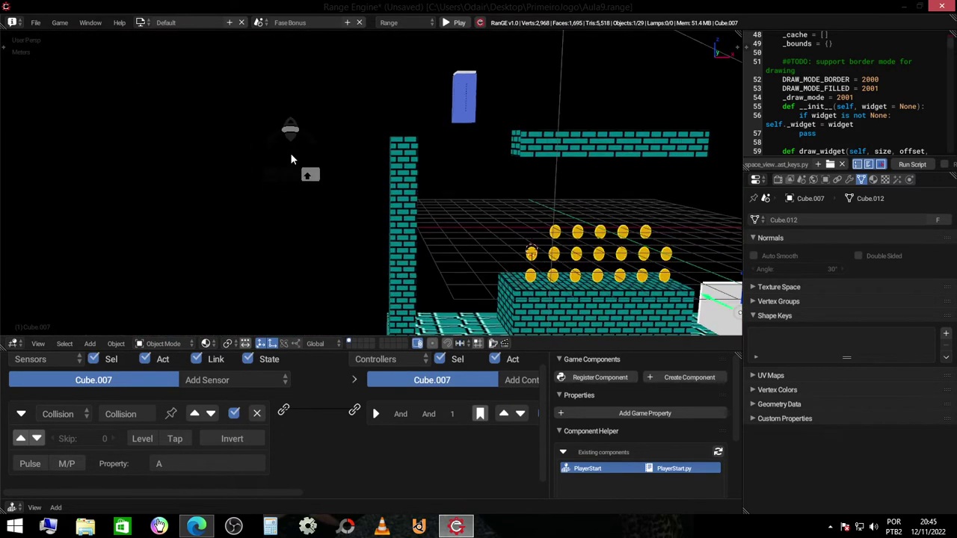
pyautogui.rightClick(464, 97)
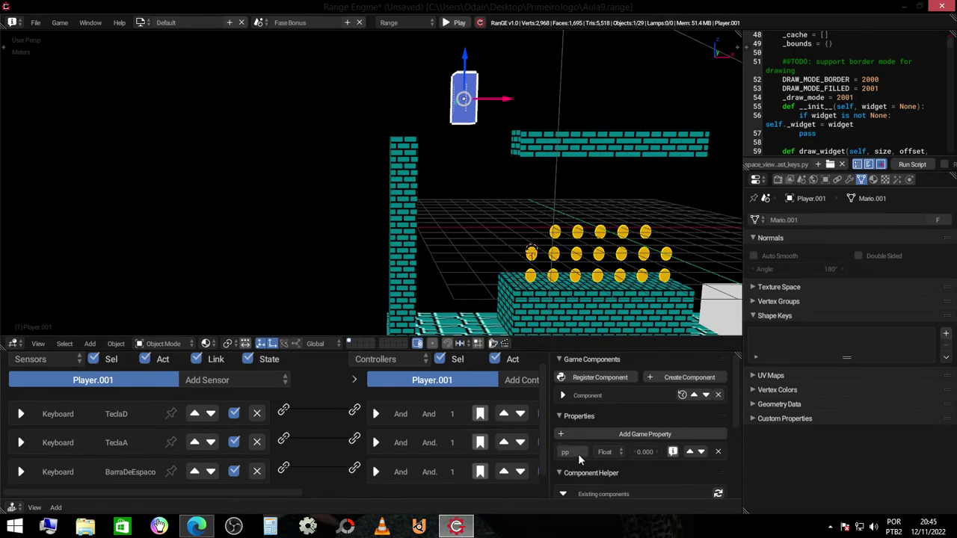
pyautogui.moveTo(643, 299); pyautogui.dragTo(593, 305, button='middle')
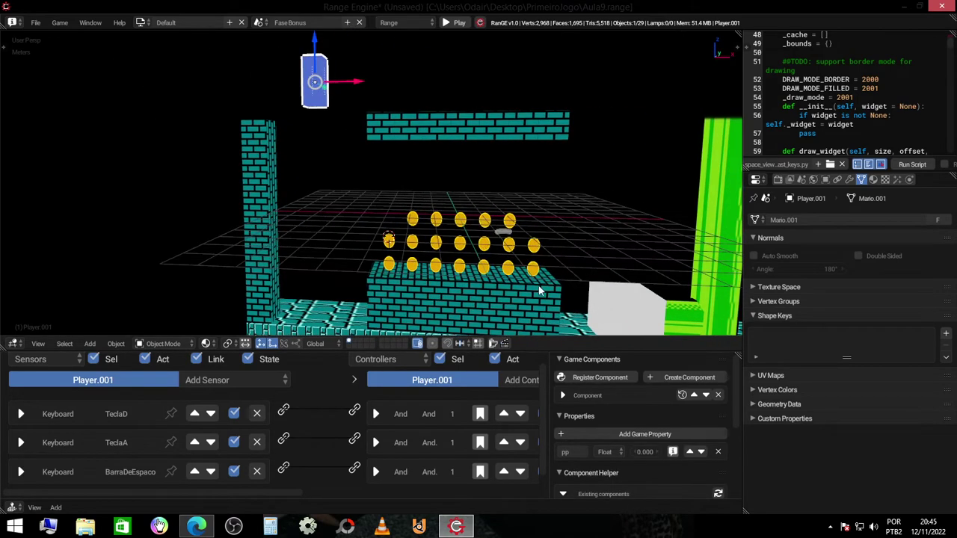
pyautogui.rightClick(624, 307)
pyautogui.click(177, 464)
pyautogui.write('A')
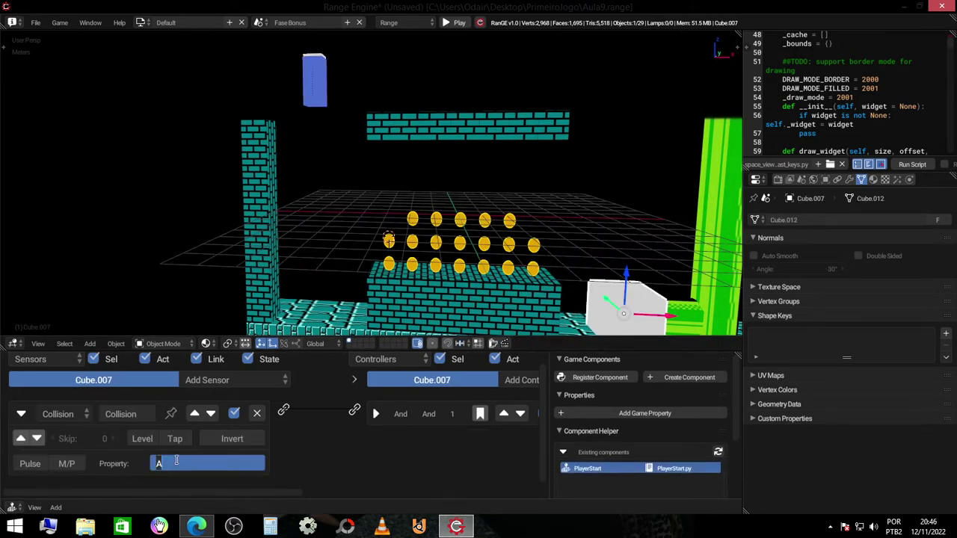
pyautogui.write('pp')
pyautogui.press('Return')
pyautogui.rightClick(314, 105)
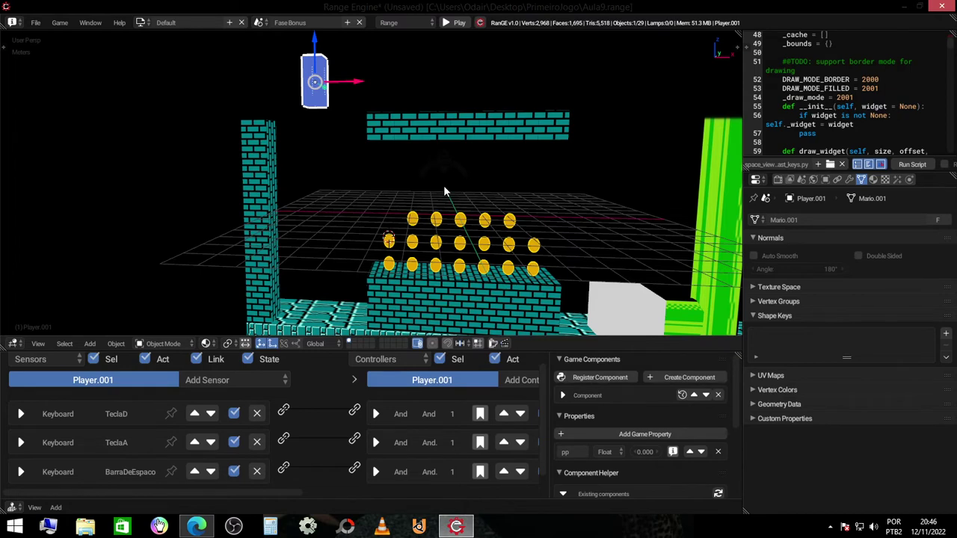
# Step: Play-test the bonus stage, walking and jumping the player toward the pipe
pyautogui.press('p')
pyautogui.press('d')
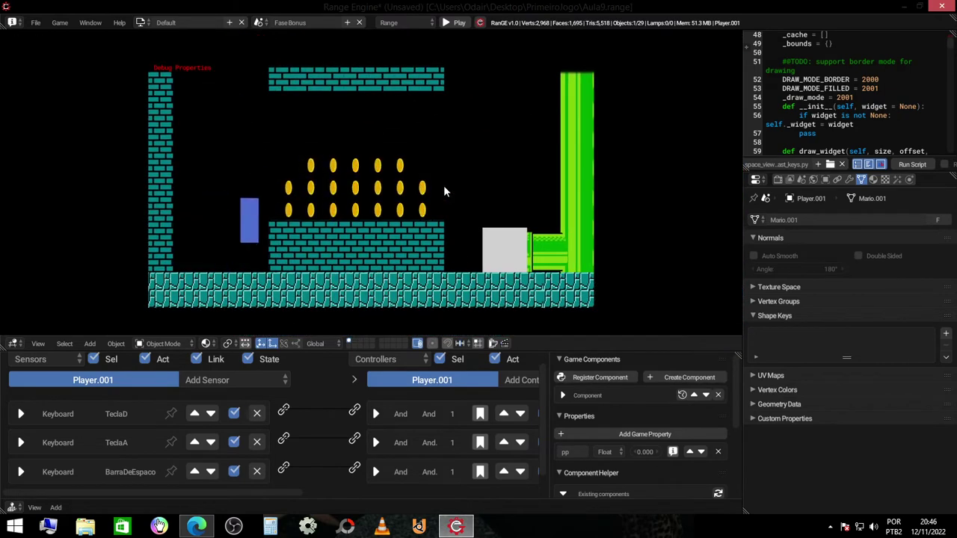
pyautogui.press('space')
pyautogui.press('space')
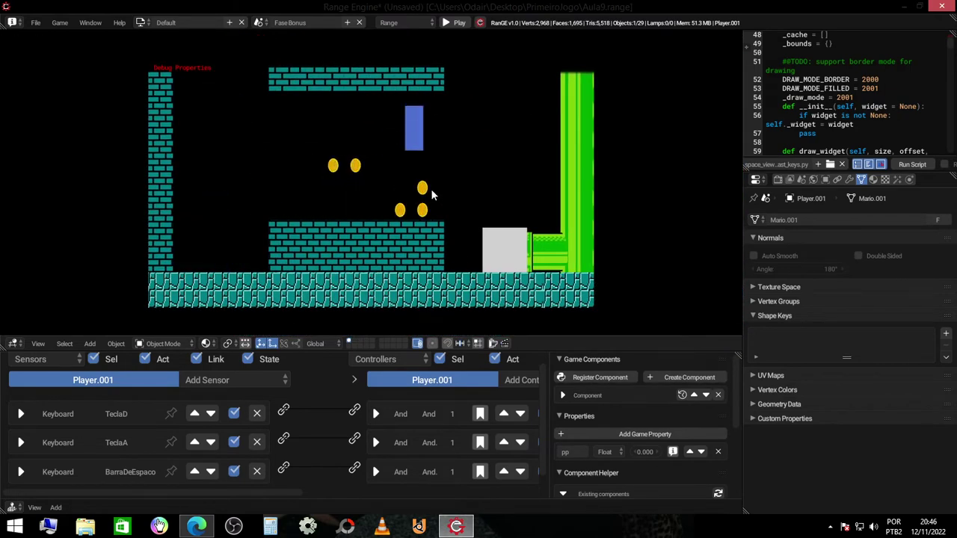
pyautogui.press('d')
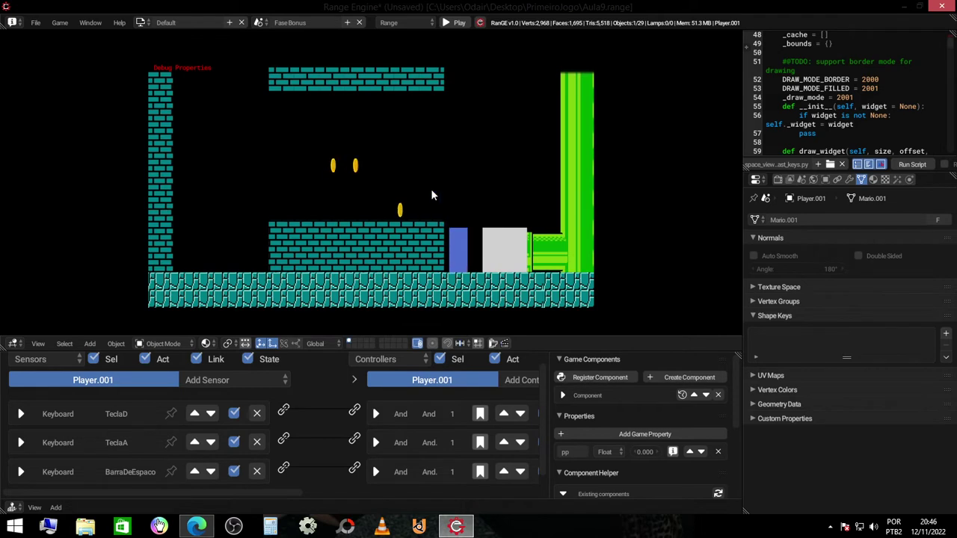
pyautogui.press('d')
pyautogui.press('a')
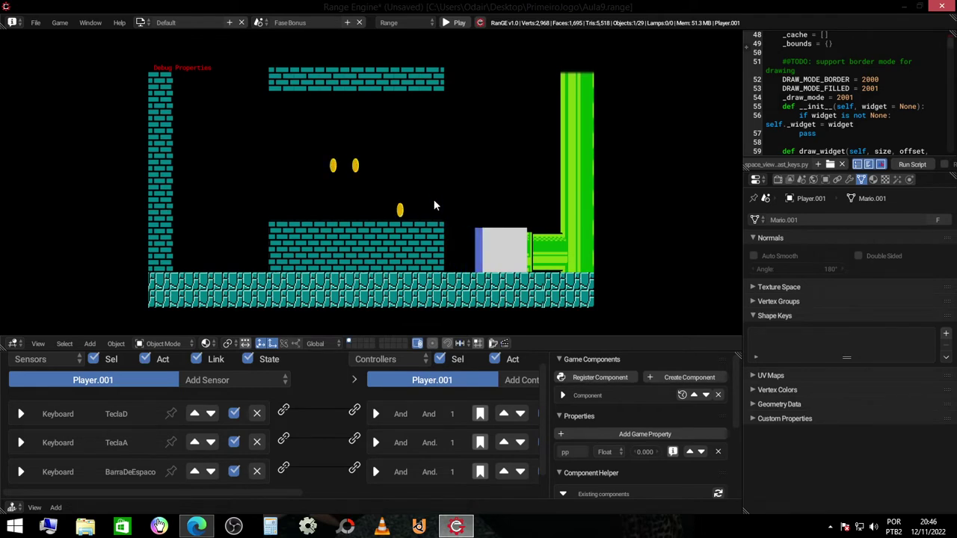
pyautogui.press('Escape')
# Step: Make Player.001 a physics Actor and play-test again, jumping onto the grey block
pyautogui.click(909, 180)
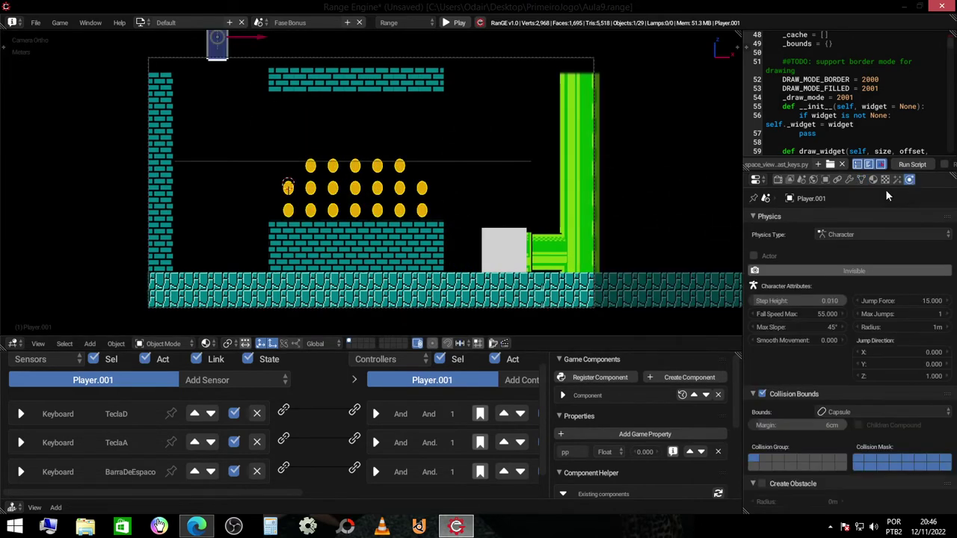
pyautogui.click(754, 256)
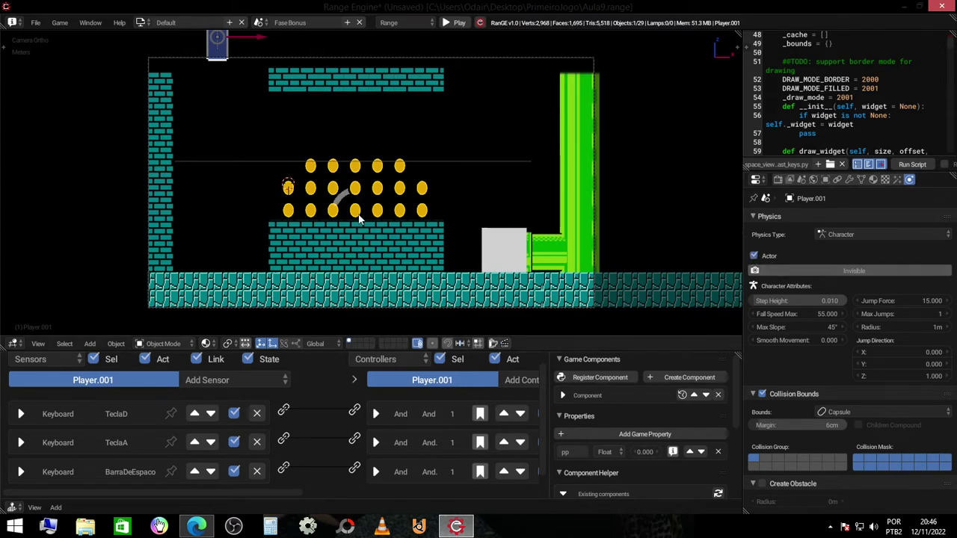
pyautogui.press('p')
pyautogui.press('d')
pyautogui.press('space')
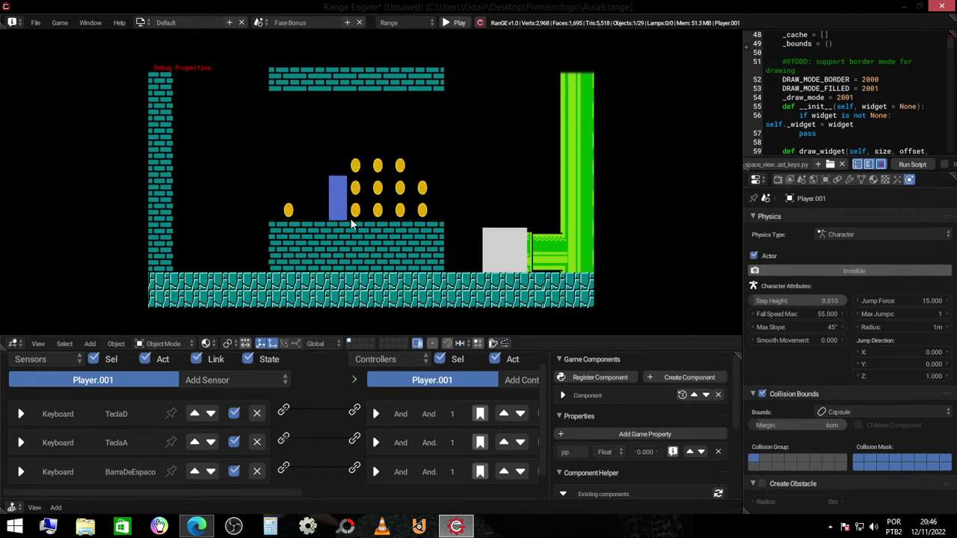
pyautogui.press('space')
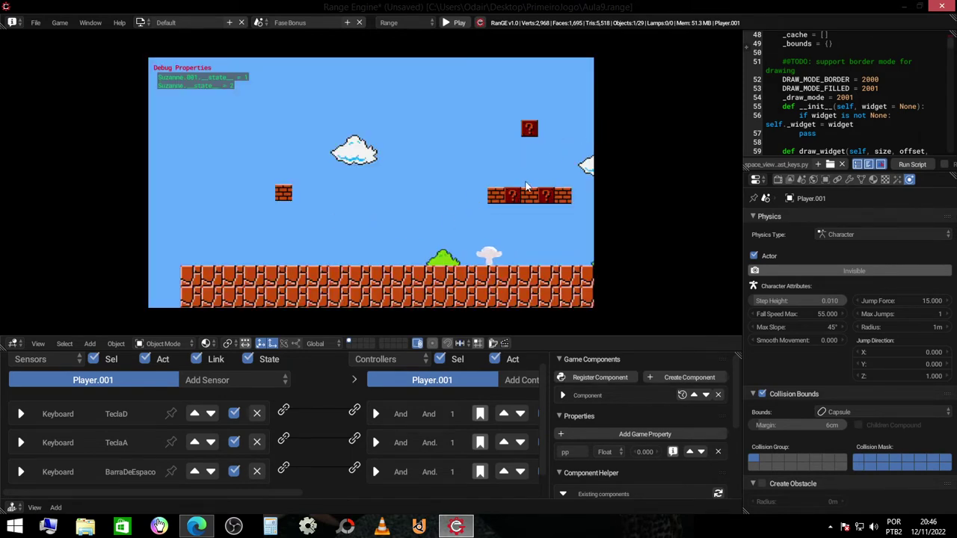
pyautogui.press('Escape')
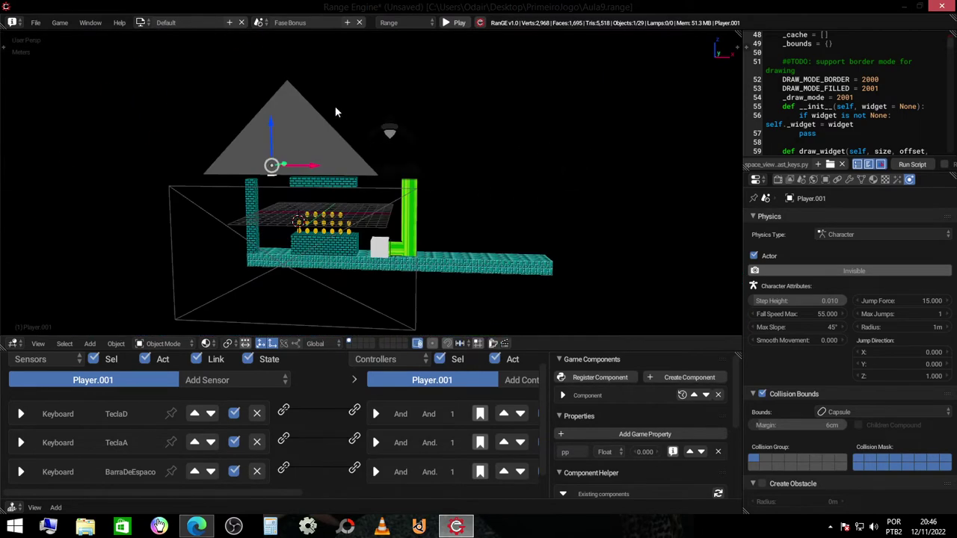
# Step: Switch to the 1-1 scene and pan along the level
pyautogui.click(259, 23)
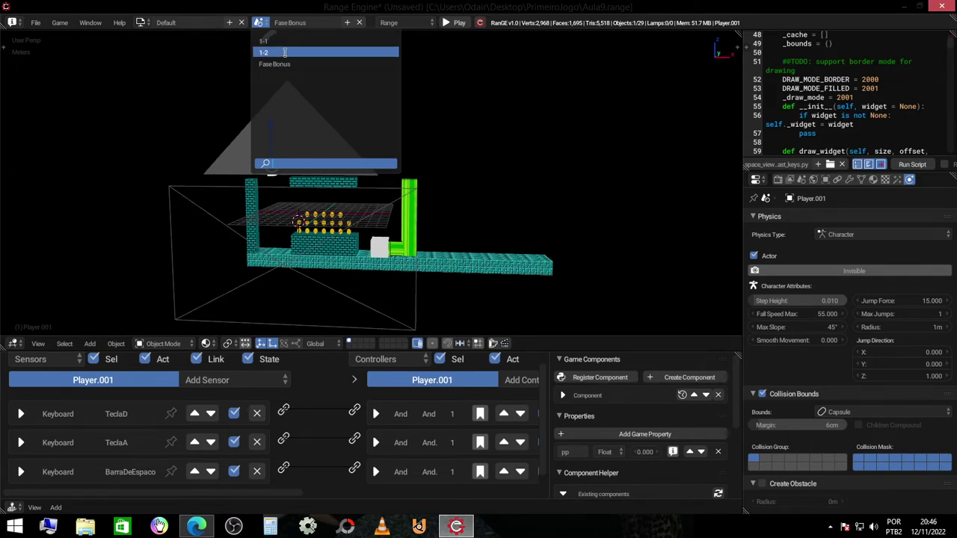
pyautogui.click(284, 42)
pyautogui.scroll(-5, 400, 189)
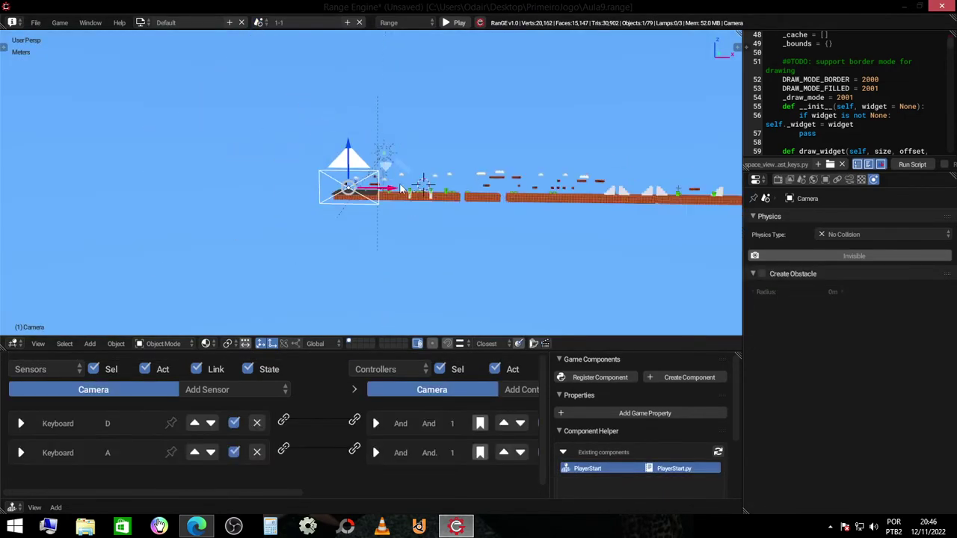
pyautogui.keyDown('shift'); pyautogui.moveTo(400, 189); pyautogui.dragTo(251, 207, button='middle'); pyautogui.keyUp('shift')
# Step: Slide the camera along X to frame the pipe, checking through the camera view
pyautogui.press('g')
pyautogui.press('x')
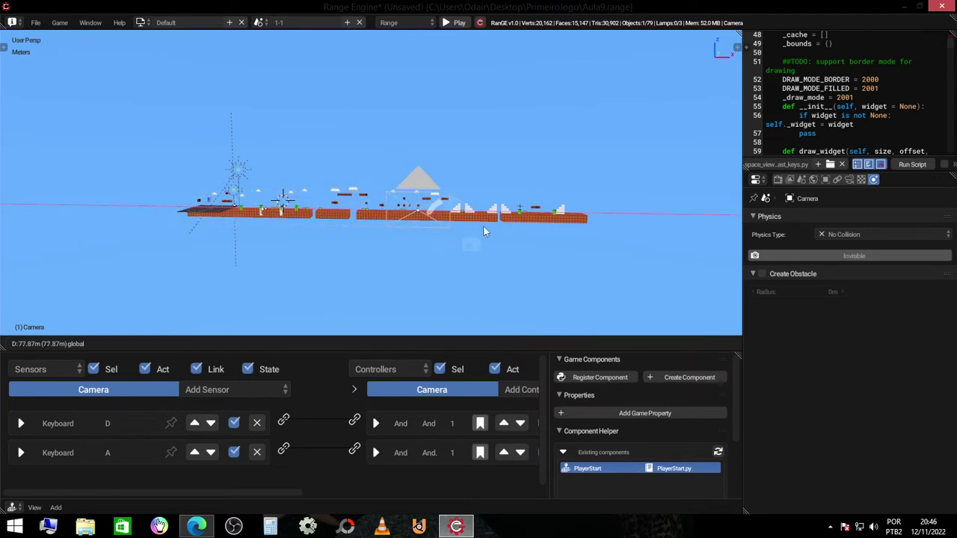
pyautogui.click(555, 213)
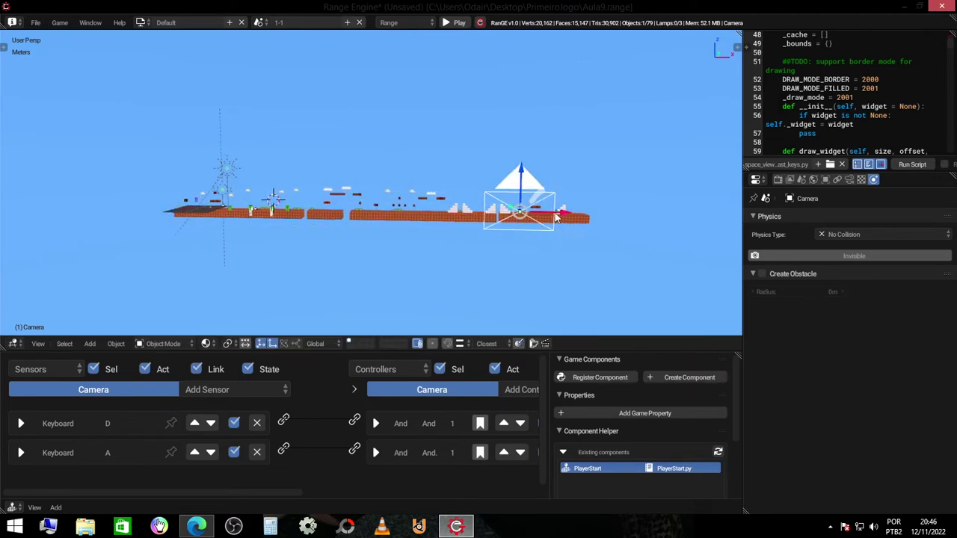
pyautogui.press('KP_0')
pyautogui.press('g')
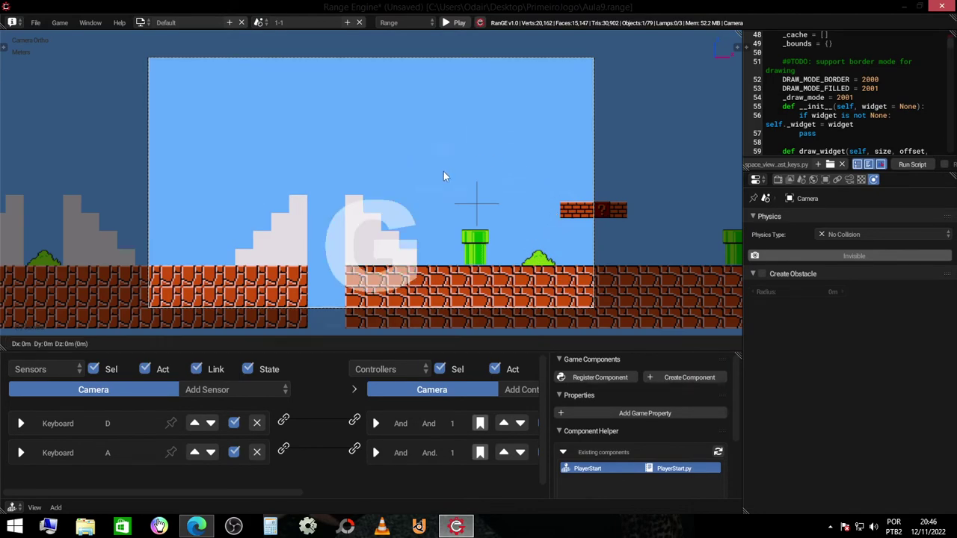
pyautogui.press('x')
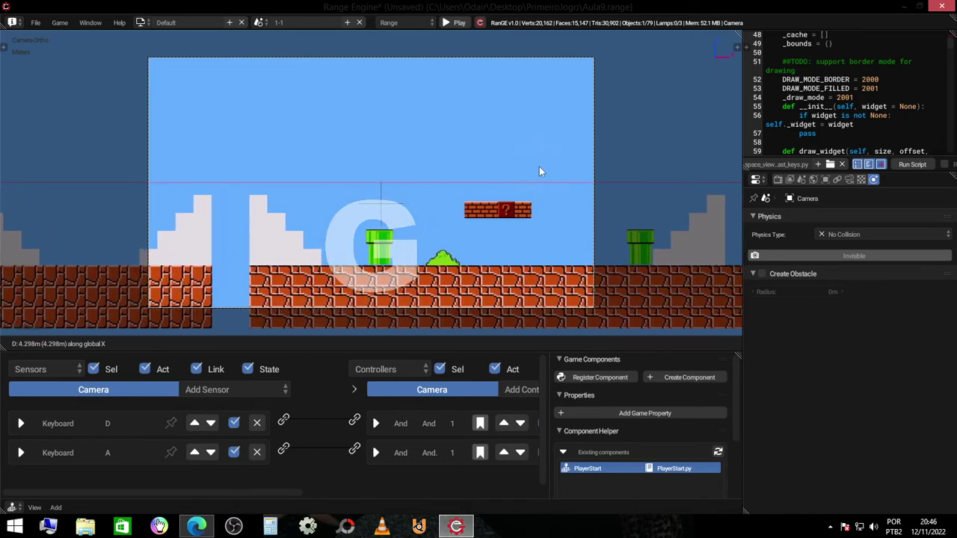
pyautogui.click(539, 167)
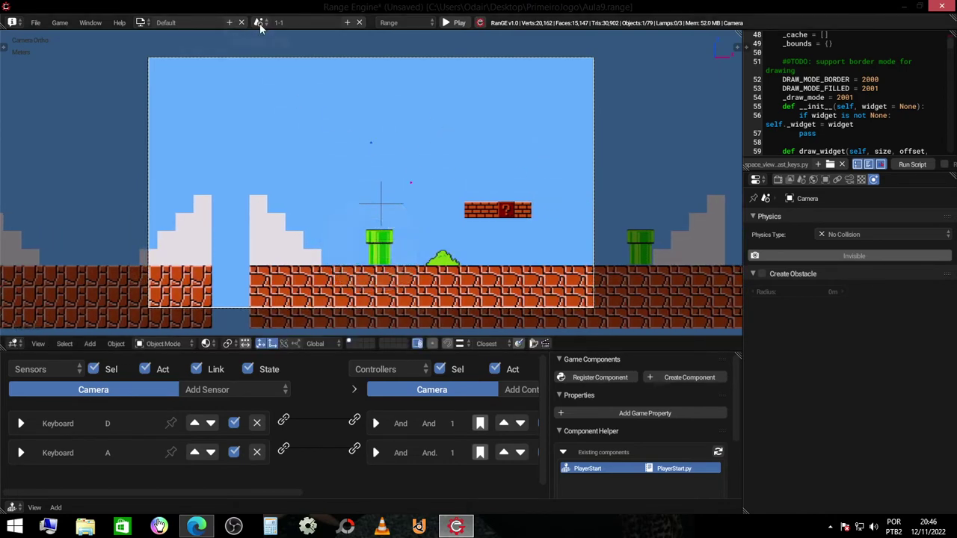
pyautogui.moveTo(307, 141); pyautogui.dragTo(453, 184, button='middle')
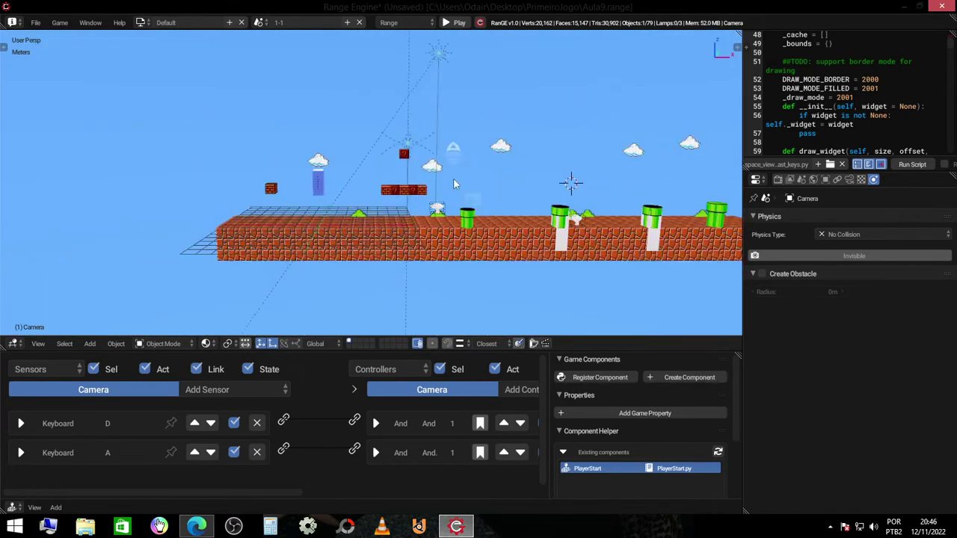
pyautogui.scroll(3, 454, 184)
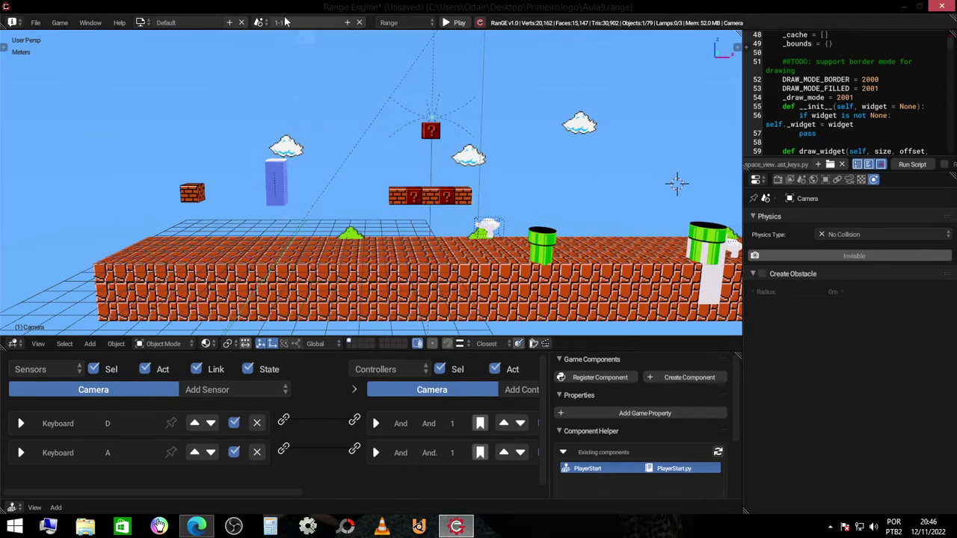
# Step: Switch to Fase Bonus and play-test running the player into the exit pipe
pyautogui.click(260, 23)
pyautogui.click(283, 63)
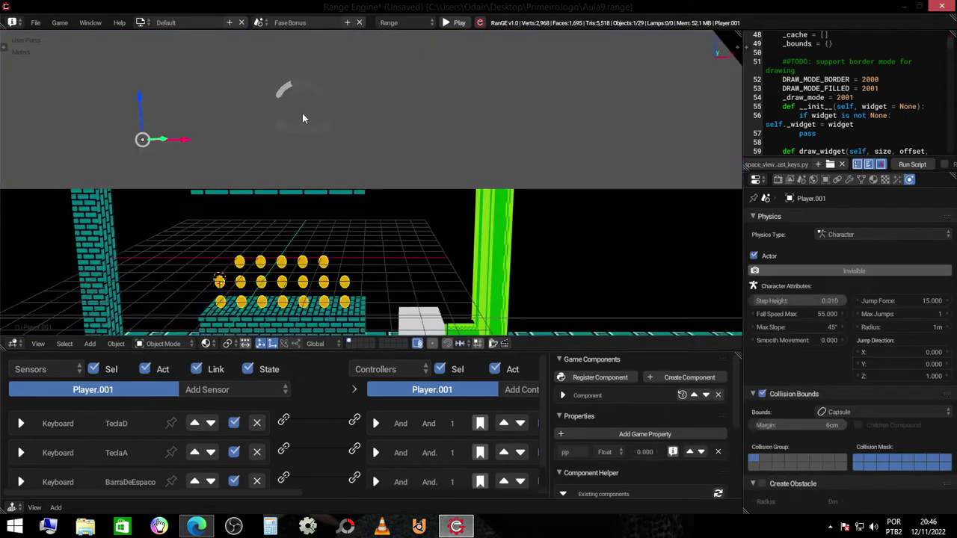
pyautogui.press('p')
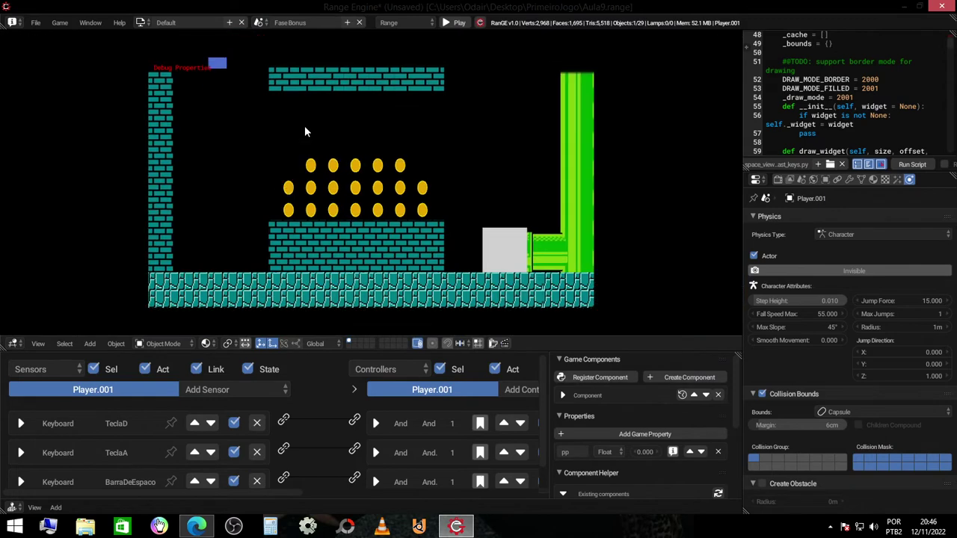
pyautogui.press('d')
pyautogui.press('space')
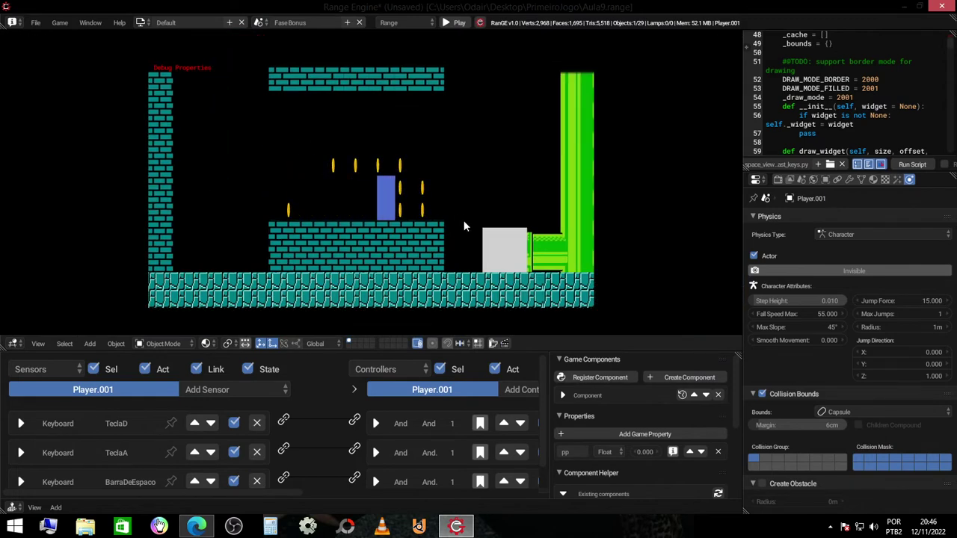
pyautogui.press('d')
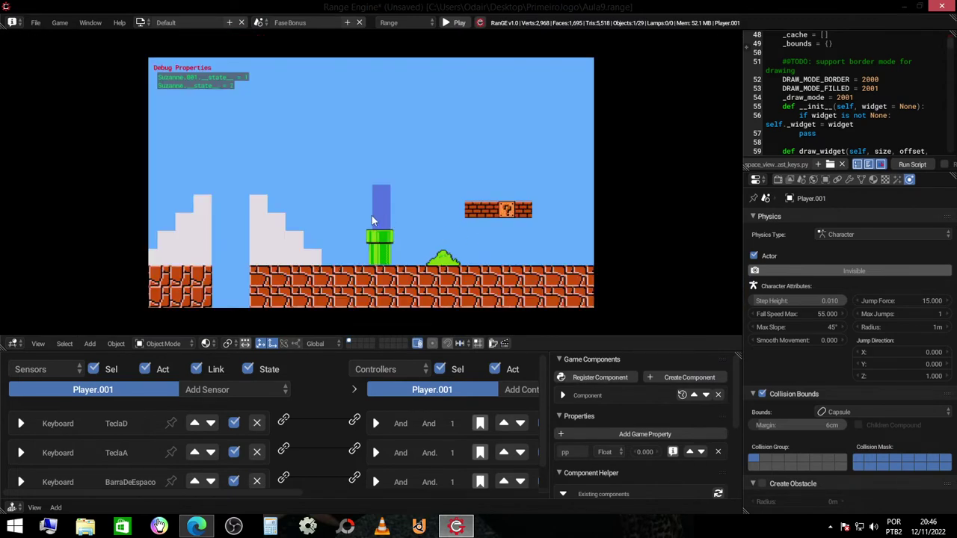
pyautogui.press('Escape')
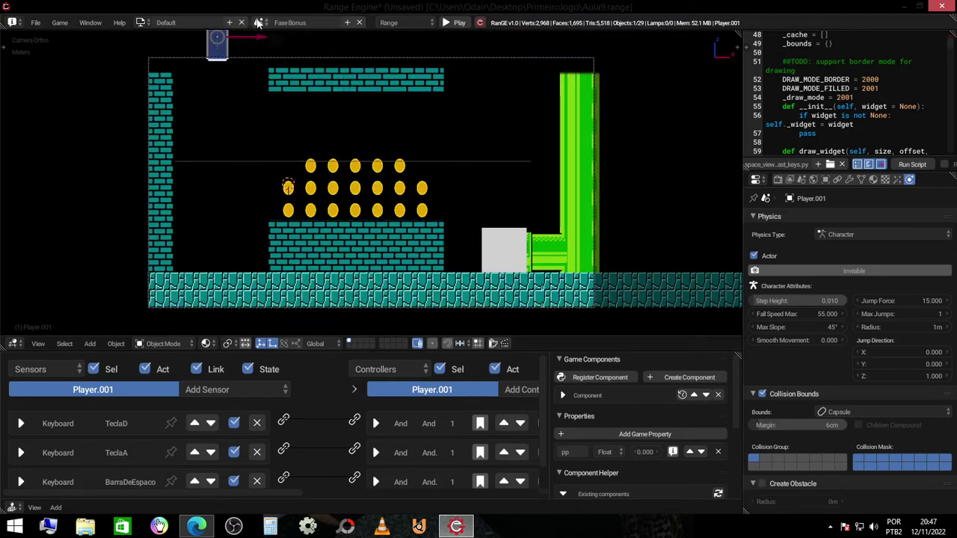
# Step: In scene 1-1, raise the PlayerStart empty slightly along Z
pyautogui.click(257, 23)
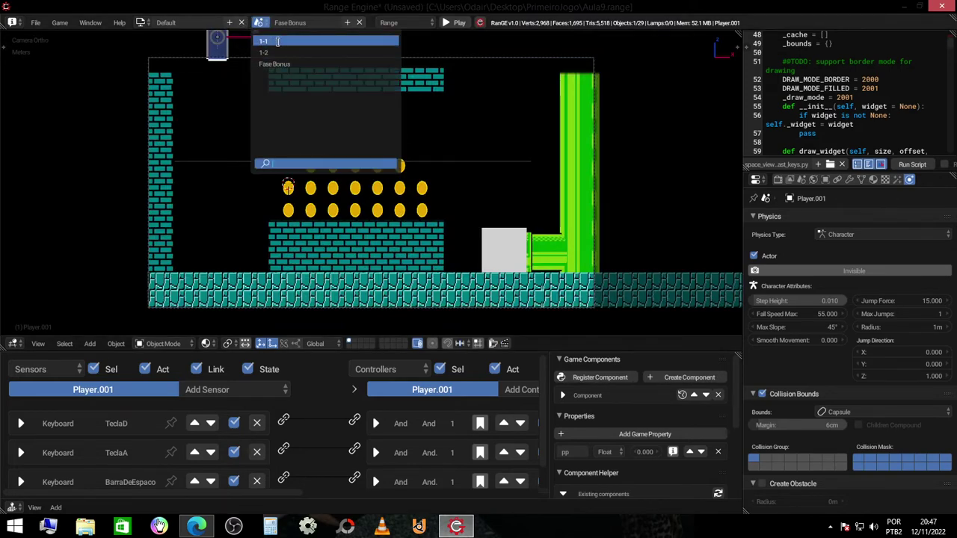
pyautogui.click(278, 41)
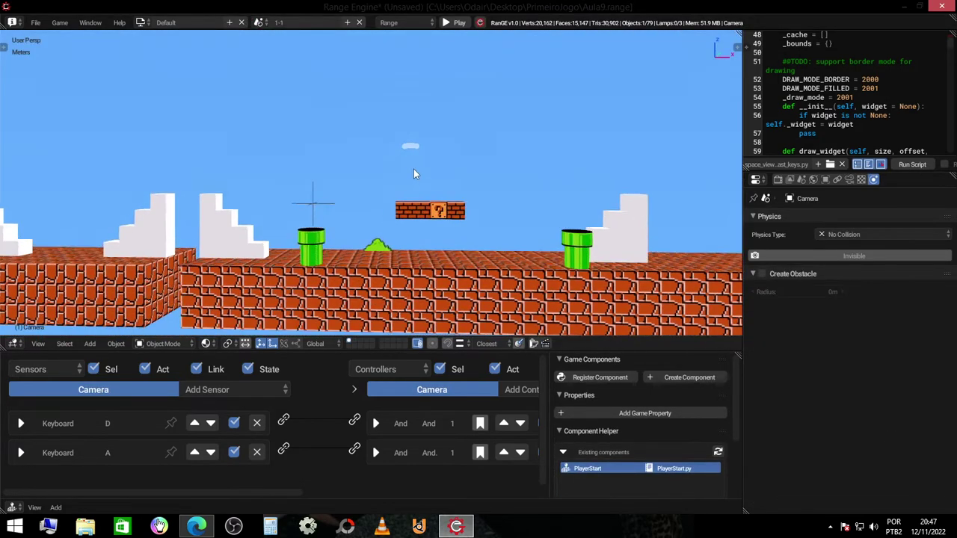
pyautogui.click(378, 155)
pyautogui.moveTo(367, 125); pyautogui.dragTo(363, 169)
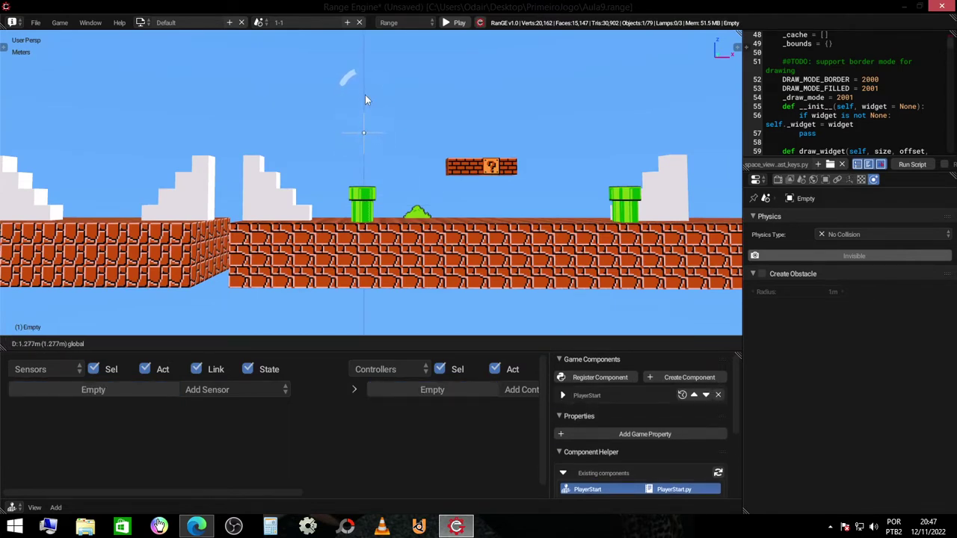
pyautogui.moveTo(366, 98); pyautogui.dragTo(366, 98)
# Step: Play-test from Fase Bonus, running the player through the exit pipe into 1-1
pyautogui.click(262, 23)
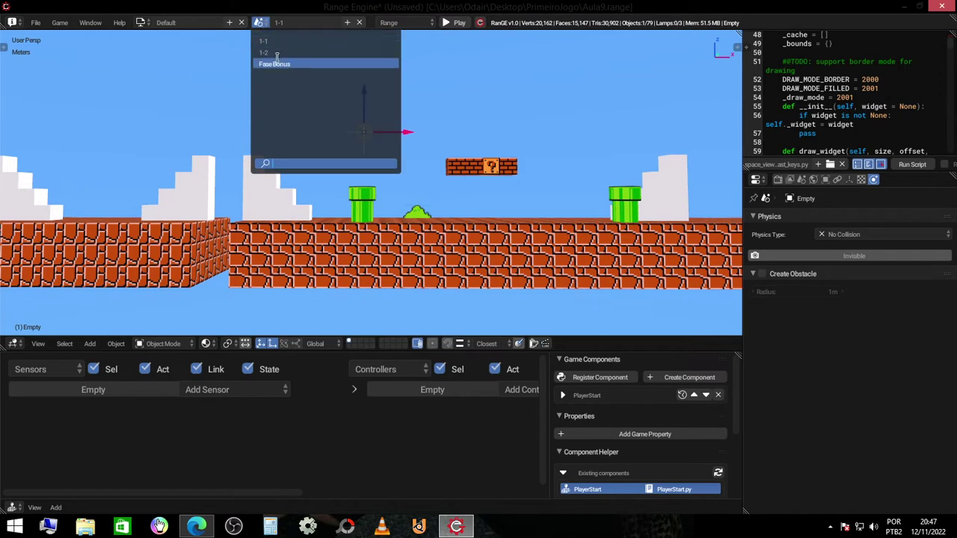
pyautogui.click(278, 60)
pyautogui.press('p')
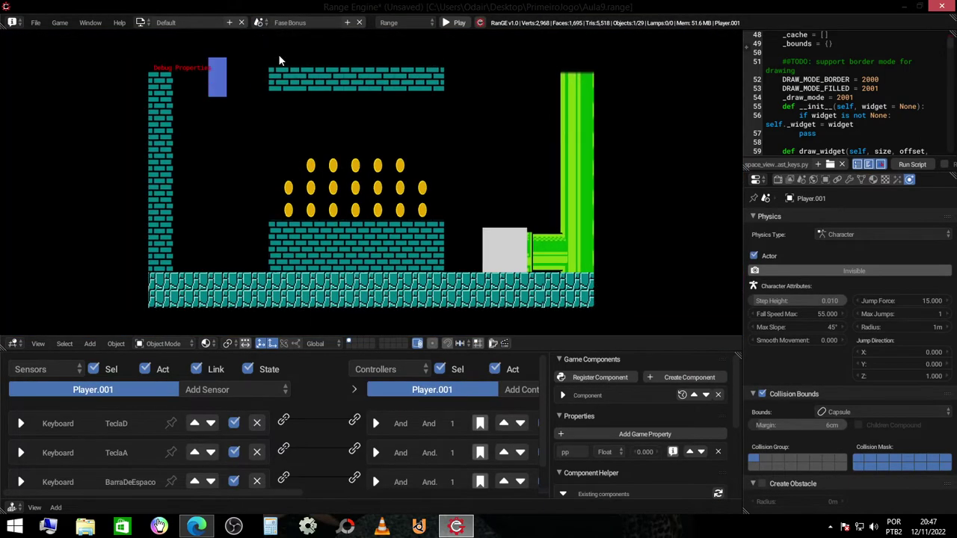
pyautogui.press('d')
pyautogui.press('space')
pyautogui.press('d')
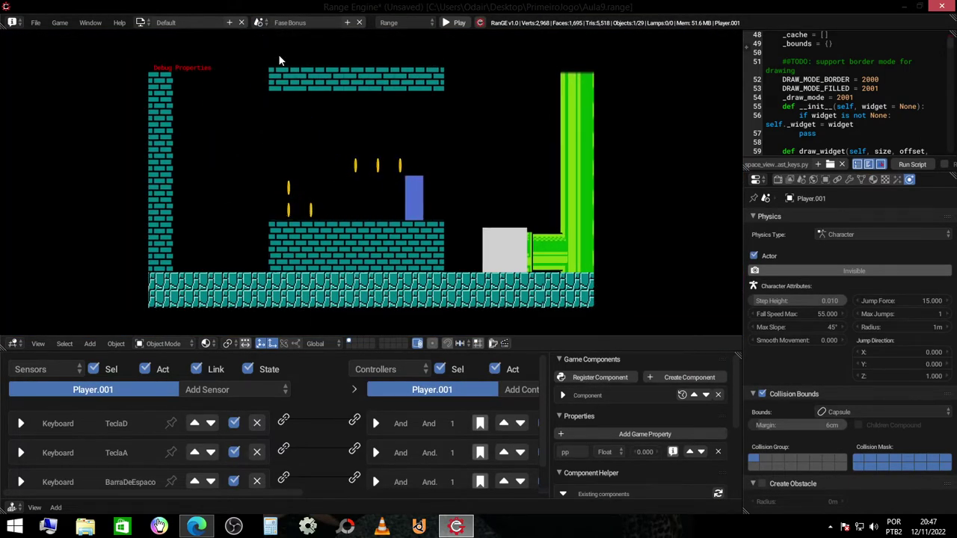
pyautogui.press('d')
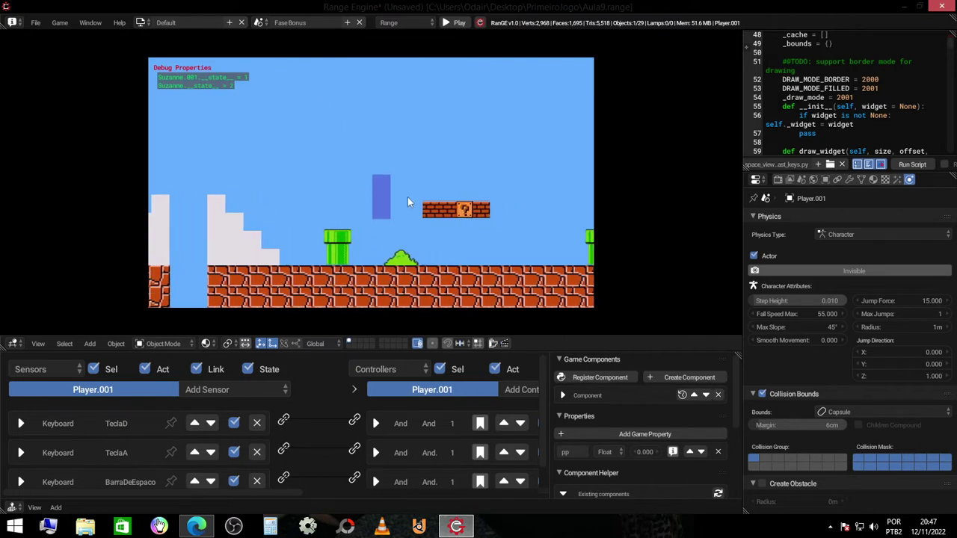
# Step: Walk the player left through 1-1, jumping onto brick blocks, then stop the game
pyautogui.press('a')
pyautogui.press('space')
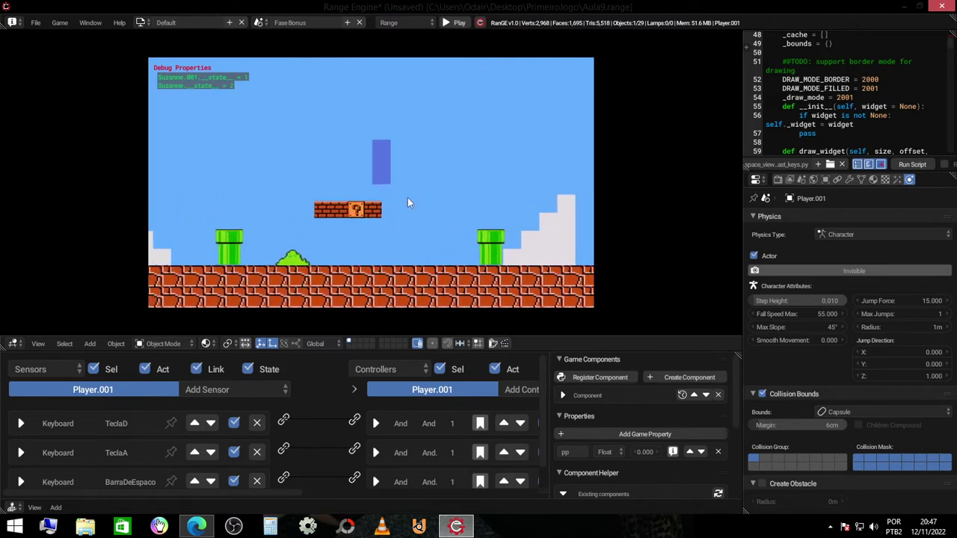
pyautogui.press('space')
pyautogui.press('a')
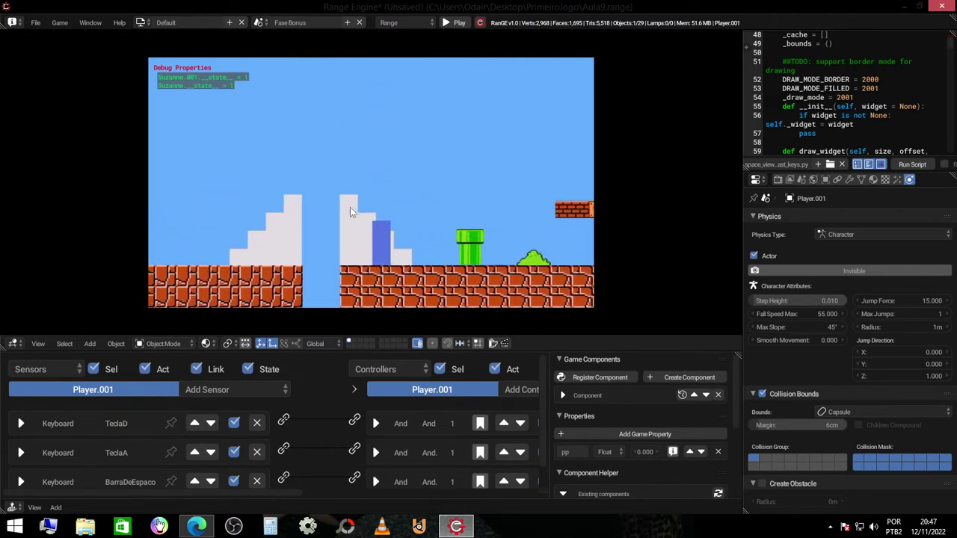
pyautogui.press('space')
pyautogui.press('a')
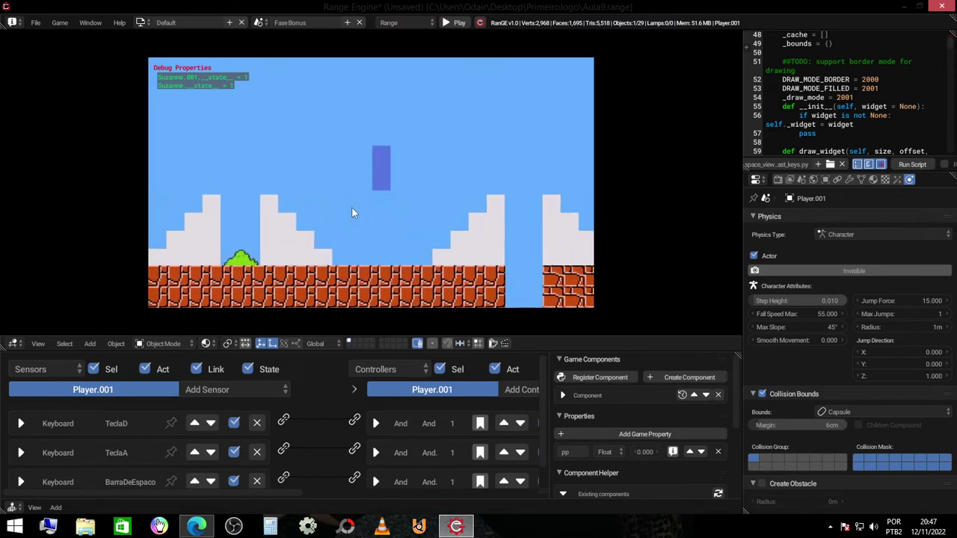
pyautogui.press('Escape')
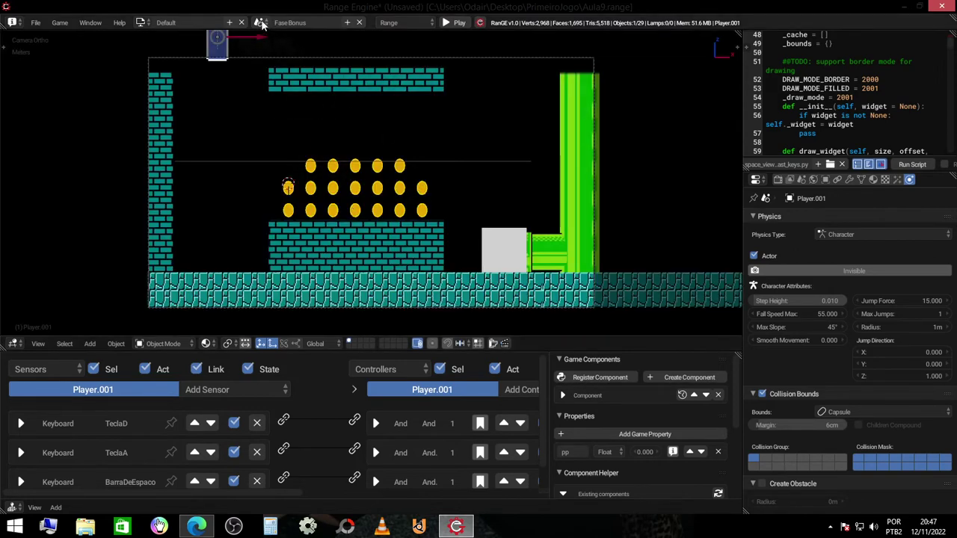
pyautogui.click(259, 22)
# Step: Switch to the 1-1 scene and zoom in on the level around the pipe
pyautogui.click(284, 41)
pyautogui.moveTo(296, 163); pyautogui.dragTo(151, 194, button='middle')
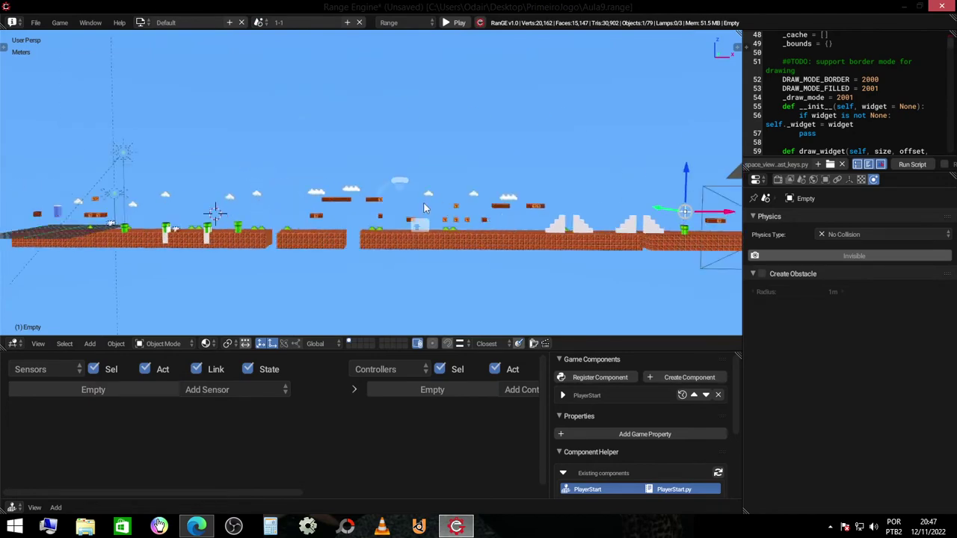
pyautogui.click(295, 160)
pyautogui.scroll(3, 294, 160)
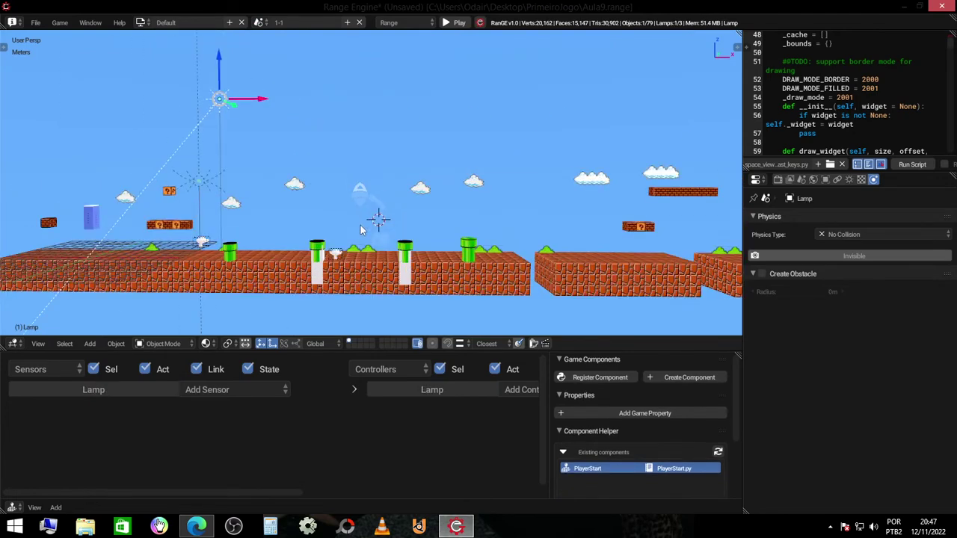
pyautogui.scroll(3, 314, 180)
pyautogui.scroll(2, 324, 199)
pyautogui.moveTo(327, 210); pyautogui.dragTo(359, 212, button='middle')
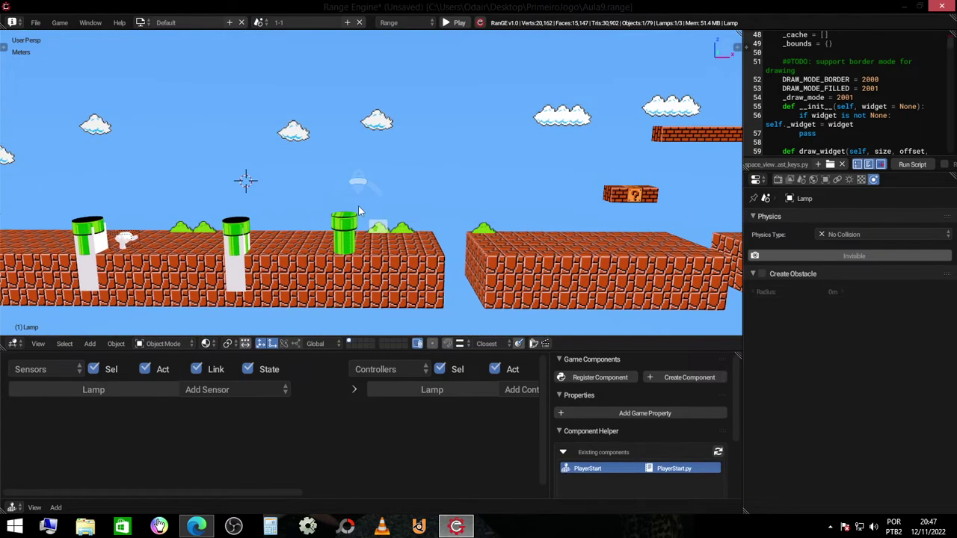
# Step: Add a trial cube to the level, then delete it again
pyautogui.hotkey('shift', 'a')
pyautogui.moveTo(314, 214)
pyautogui.click(377, 227)
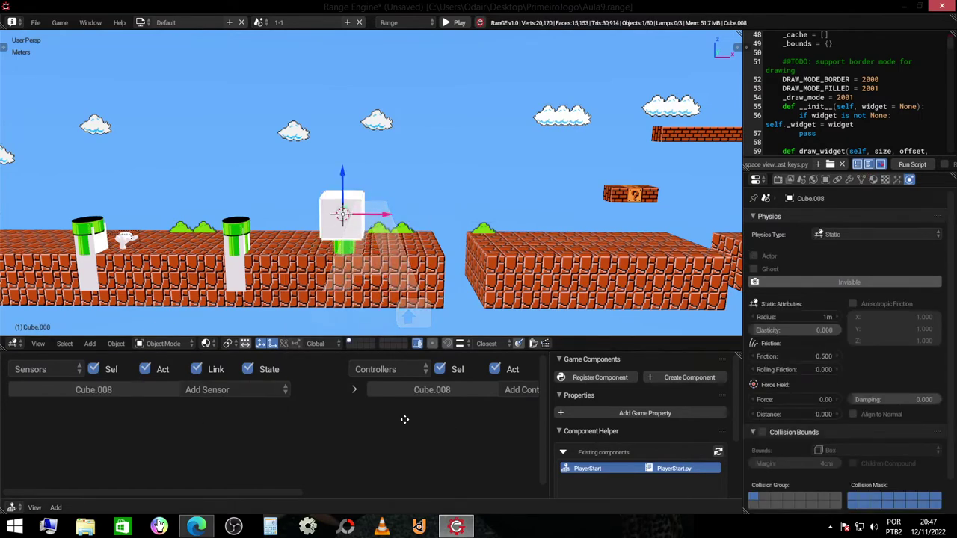
pyautogui.keyDown('ctrl'); pyautogui.hscroll(5, 447, 377); pyautogui.keyUp('ctrl')
pyautogui.keyDown('ctrl'); pyautogui.hscroll(3, 325, 400); pyautogui.keyUp('ctrl')
pyautogui.click(456, 389)
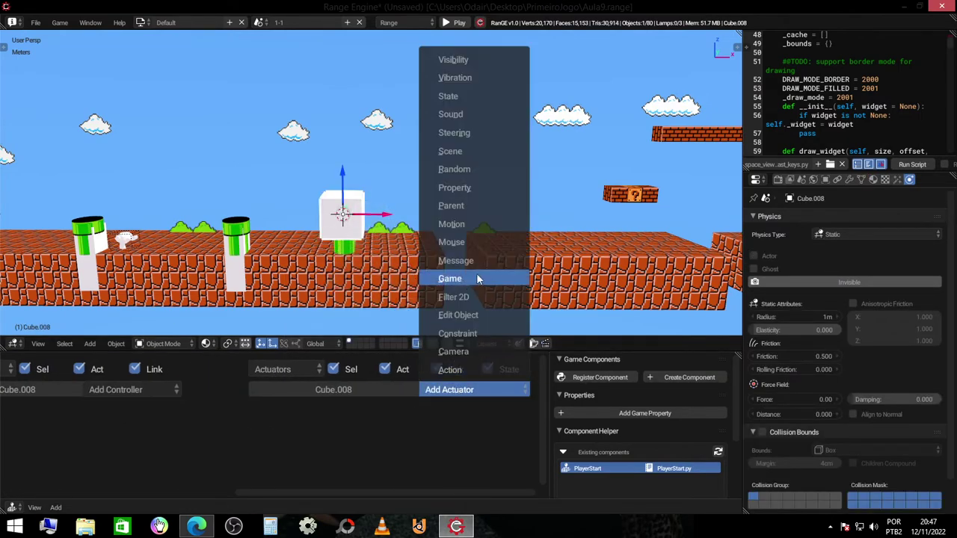
pyautogui.click(830, 527)
pyautogui.click(810, 465)
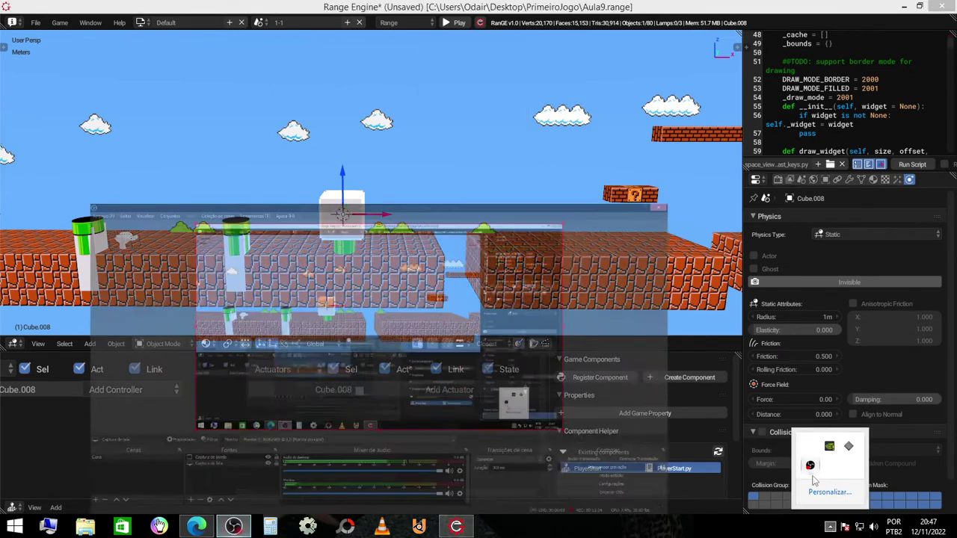
pyautogui.click(896, 6)
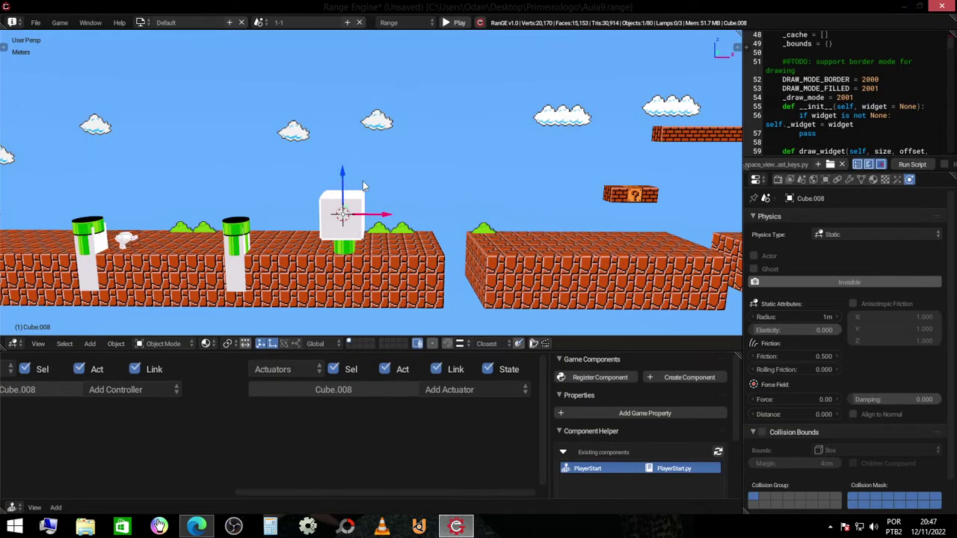
pyautogui.press('Delete')
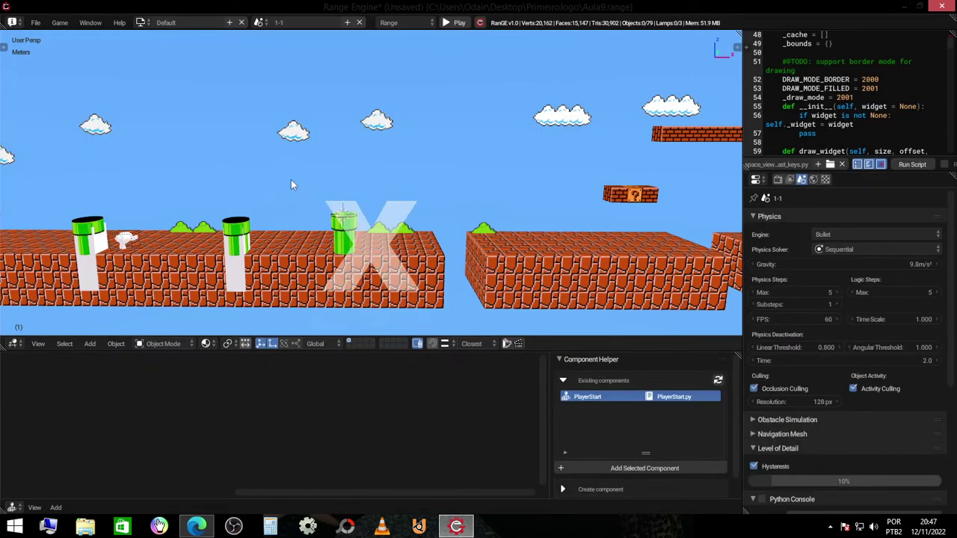
# Step: Add Cube.008 just above the green pipe and set its Physics Type to Sensor
pyautogui.moveTo(291, 181)
pyautogui.mouseDown(button='middle')
pyautogui.moveTo(331, 171)
pyautogui.moveTo(313, 167)
pyautogui.moveTo(365, 193)
pyautogui.moveTo(346, 198)
pyautogui.mouseUp(button='middle')
pyautogui.scroll(3, 313, 167)
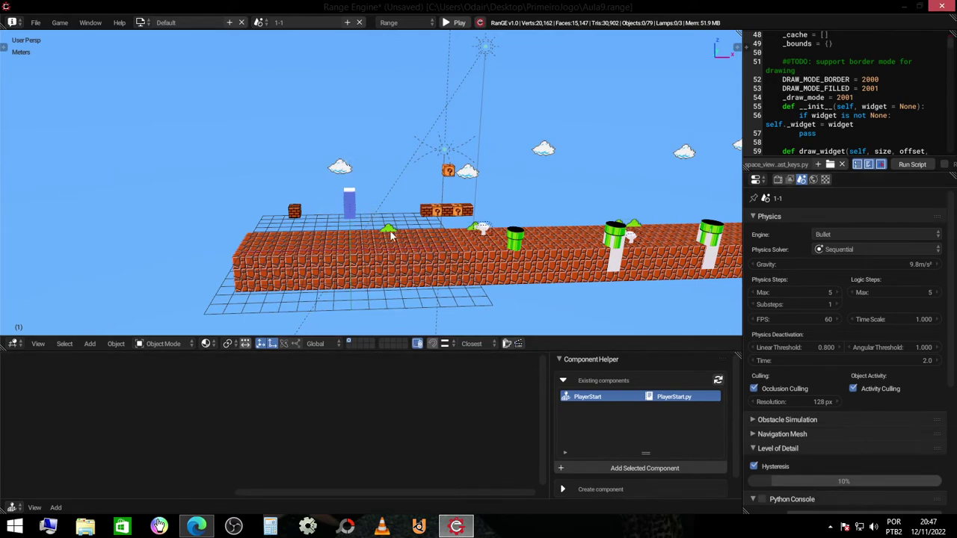
pyautogui.moveTo(379, 227); pyautogui.dragTo(348, 221, button='middle')
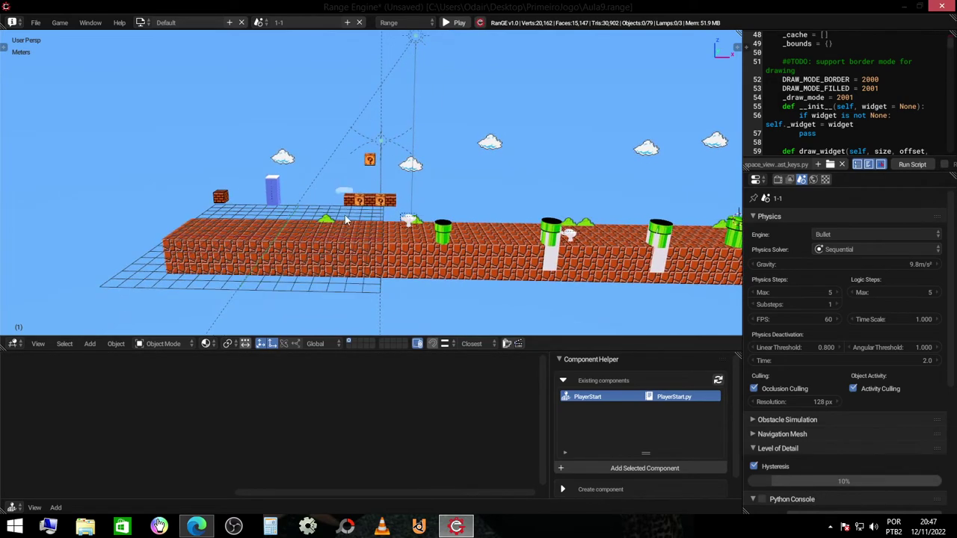
pyautogui.moveTo(513, 229); pyautogui.dragTo(508, 224, button='middle')
pyautogui.scroll(3, 508, 223)
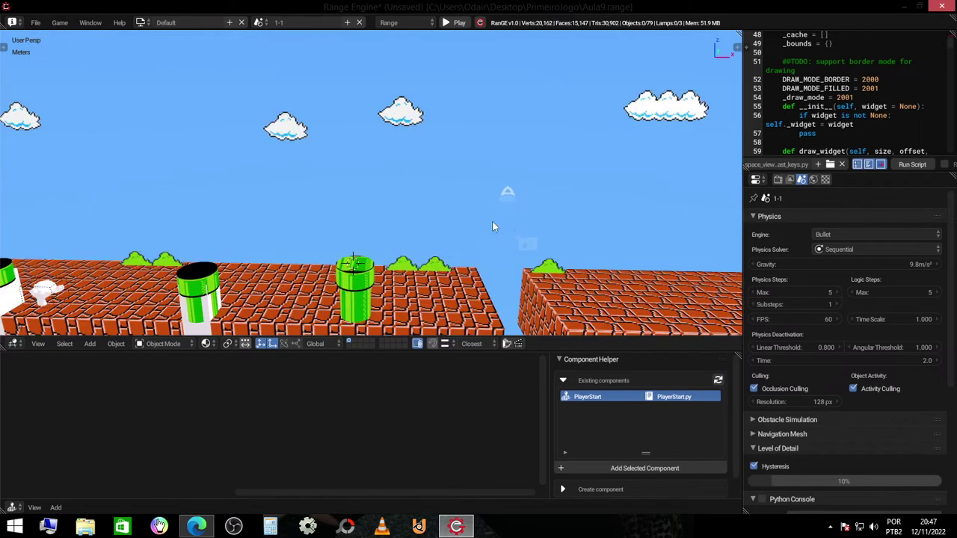
pyautogui.scroll(2, 492, 220)
pyautogui.hotkey('shift', 'a')
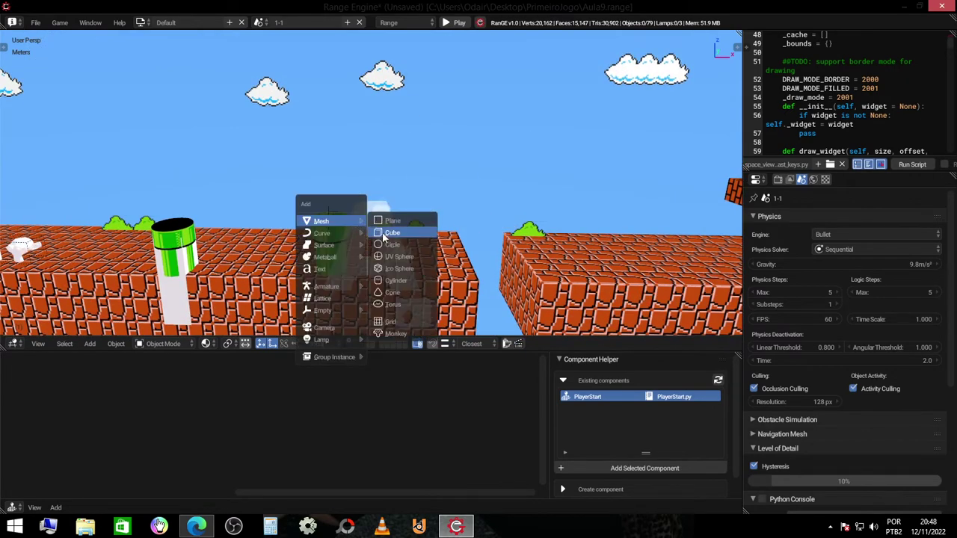
pyautogui.click(392, 233)
pyautogui.moveTo(333, 174); pyautogui.dragTo(329, 148)
pyautogui.click(821, 235)
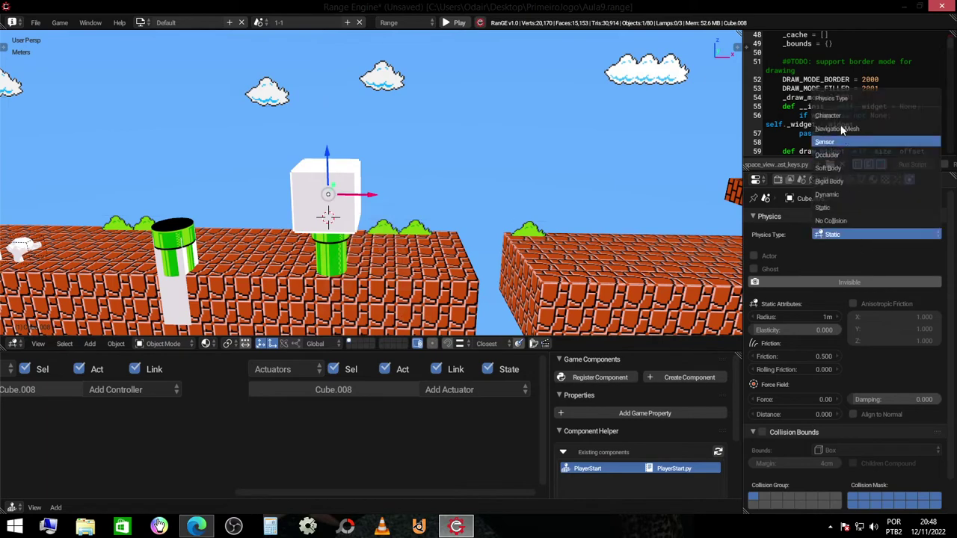
pyautogui.click(845, 141)
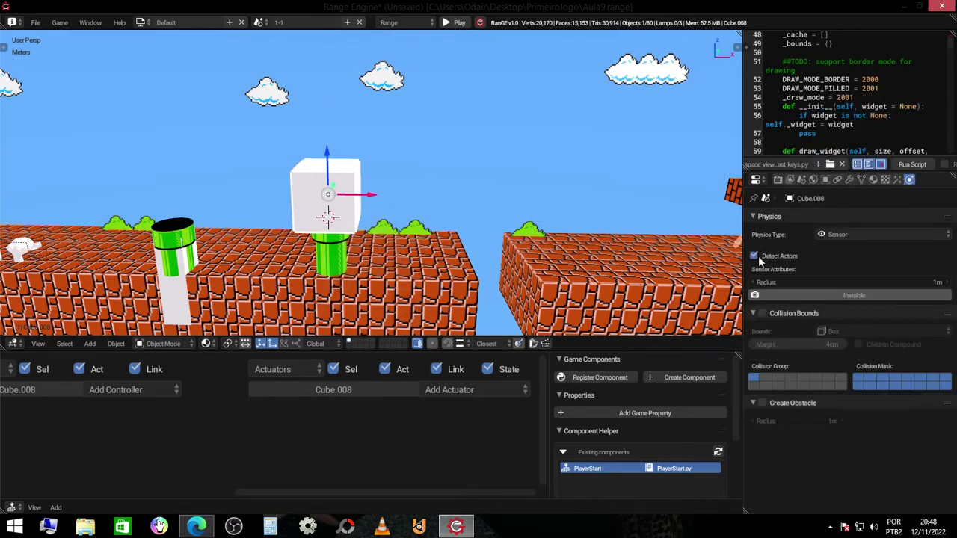
# Step: Add a Collision sensor to the cube with property name A
pyautogui.hscroll(-5, 274, 415)
pyautogui.click(186, 390)
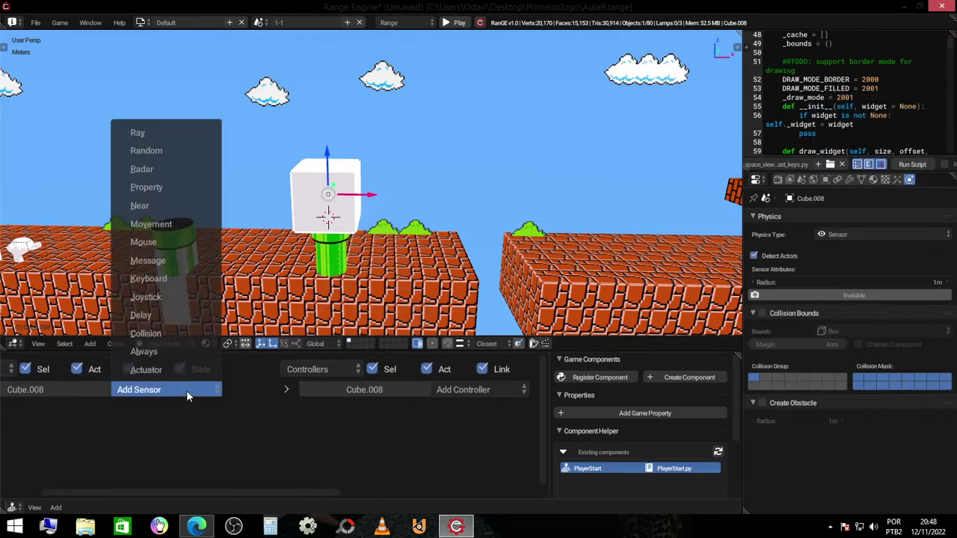
pyautogui.click(167, 333)
pyautogui.moveTo(120, 451); pyautogui.dragTo(189, 438, button='middle')
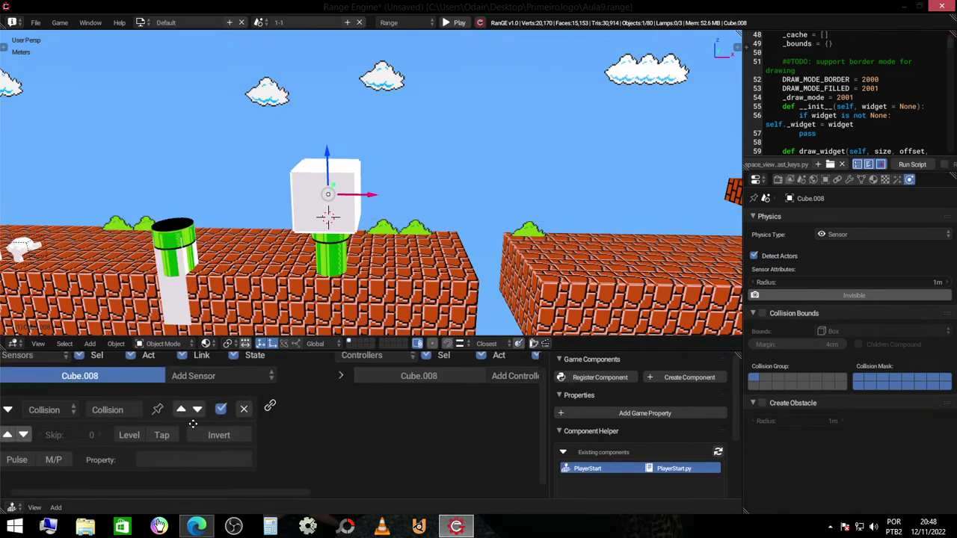
pyautogui.click(191, 457)
pyautogui.write('a')
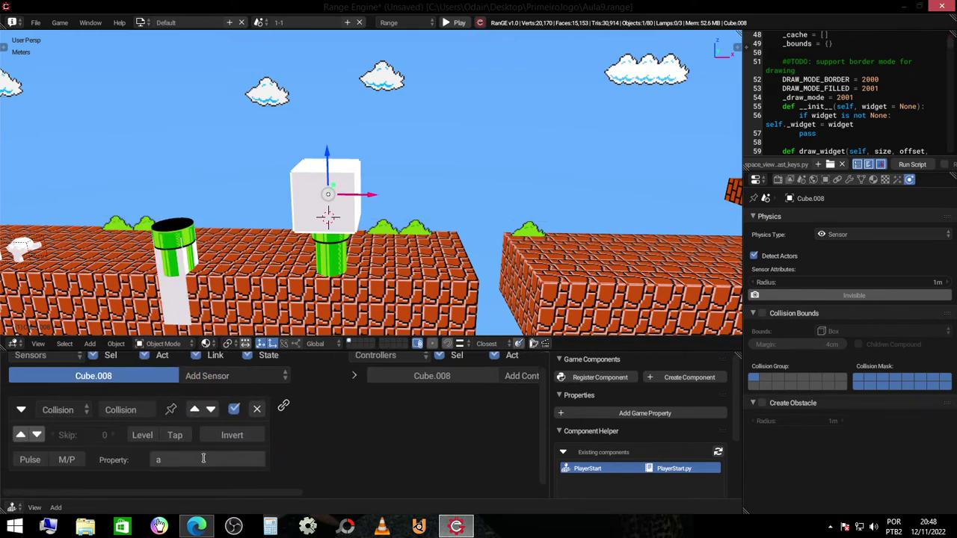
pyautogui.press('BackSpace')
pyautogui.write('A')
pyautogui.press('Return')
# Step: Reselect the sensor cube above the pipe after checking the Player object
pyautogui.scroll(-5, 97, 147)
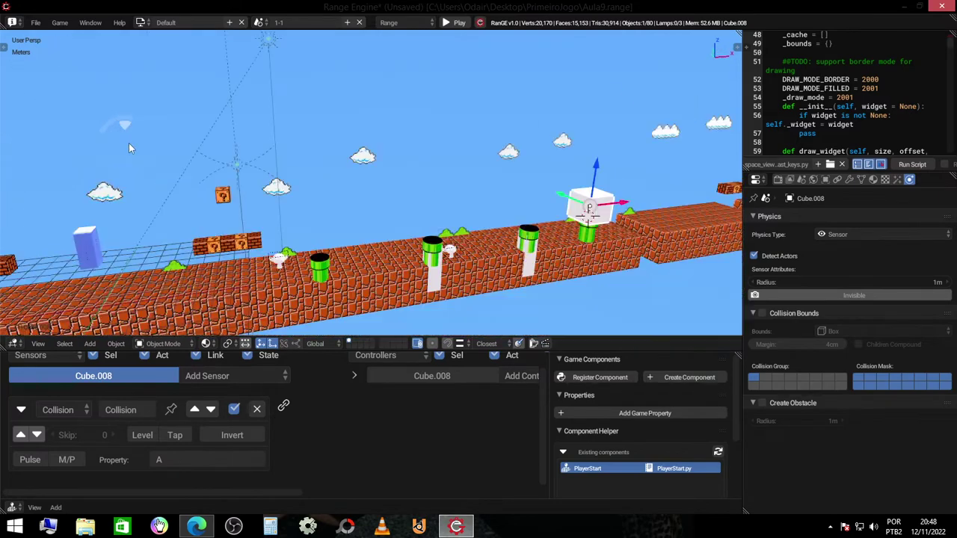
pyautogui.moveTo(128, 143); pyautogui.dragTo(246, 195, button='middle')
pyautogui.click(278, 222)
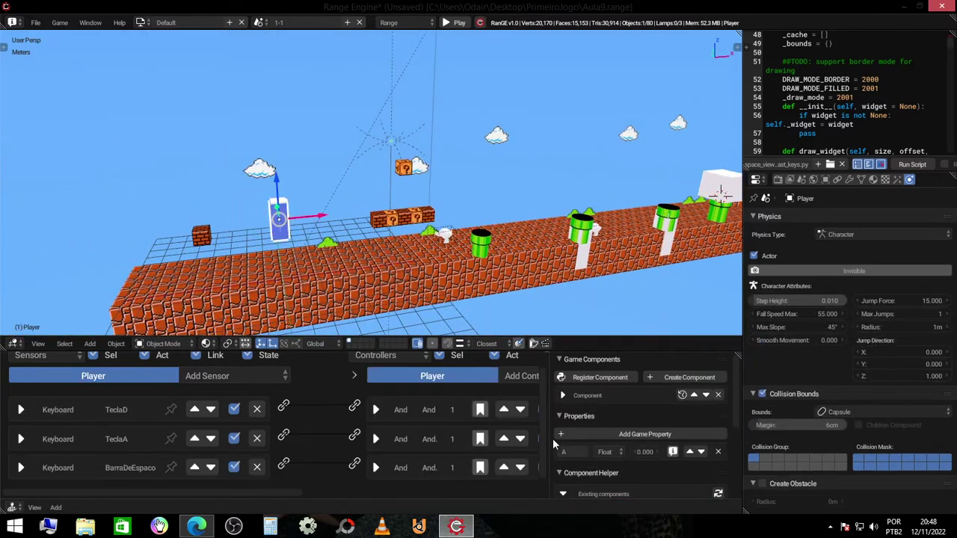
pyautogui.moveTo(524, 247)
pyautogui.mouseDown(button='middle')
pyautogui.moveTo(513, 208)
pyautogui.moveTo(480, 208)
pyautogui.mouseUp(button='middle')
pyautogui.click(368, 201)
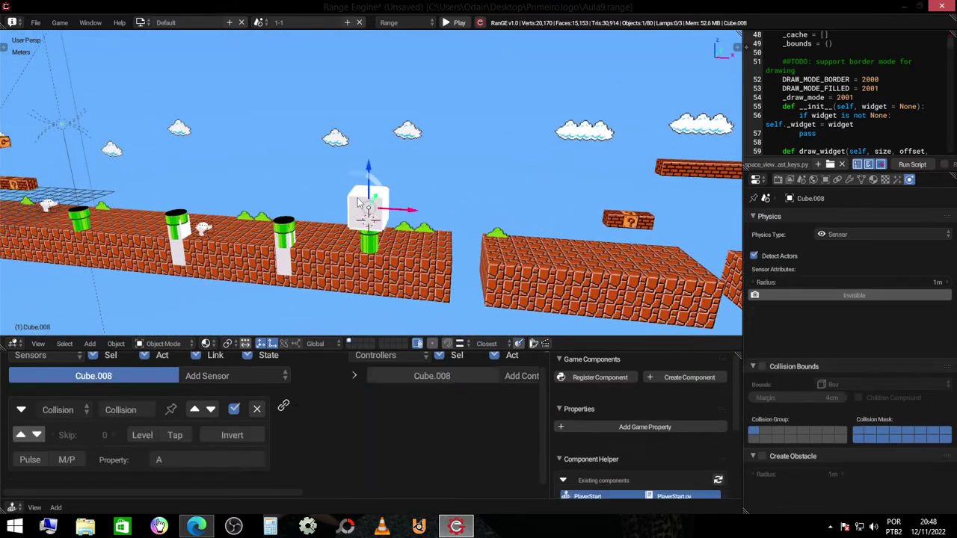
# Step: Add a Scene actuator and link the Collision sensor to it
pyautogui.moveTo(232, 386); pyautogui.dragTo(164, 407, button='middle')
pyautogui.keyDown('ctrl'); pyautogui.hscroll(2, 430, 401); pyautogui.keyUp('ctrl')
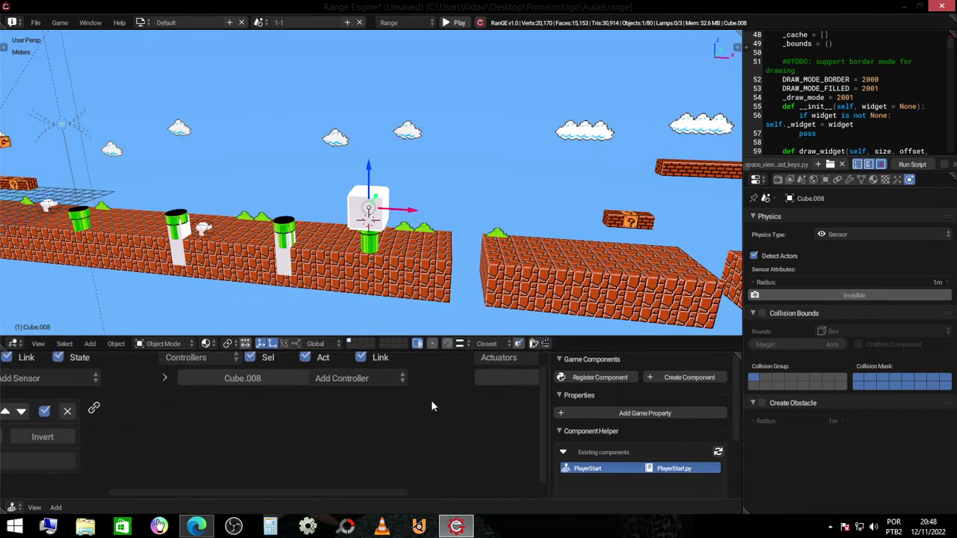
pyautogui.keyDown('ctrl'); pyautogui.hscroll(4, 449, 389); pyautogui.keyUp('ctrl')
pyautogui.keyDown('ctrl'); pyautogui.hscroll(1, 499, 385); pyautogui.keyUp('ctrl')
pyautogui.click(500, 385)
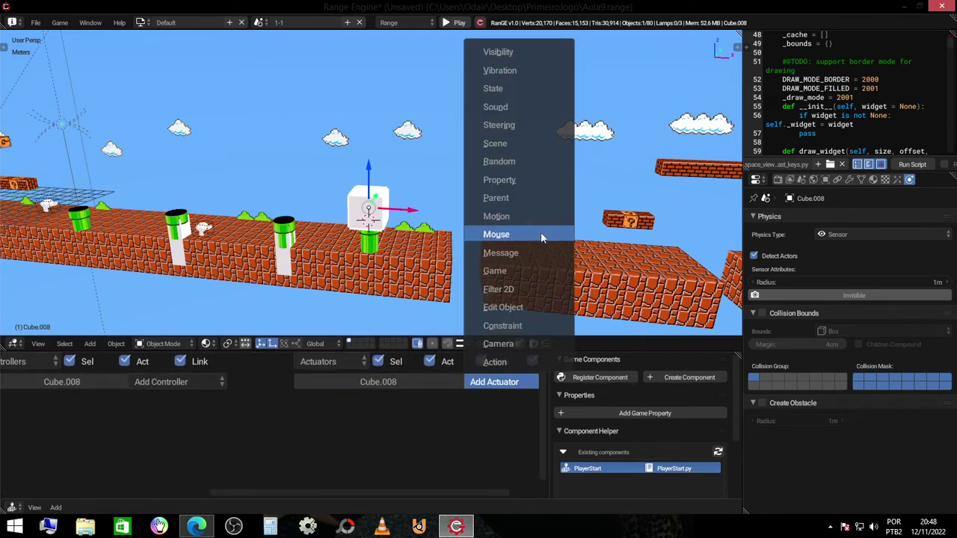
pyautogui.click(513, 139)
pyautogui.keyDown('ctrl'); pyautogui.hscroll(-4, 149, 389); pyautogui.keyUp('ctrl')
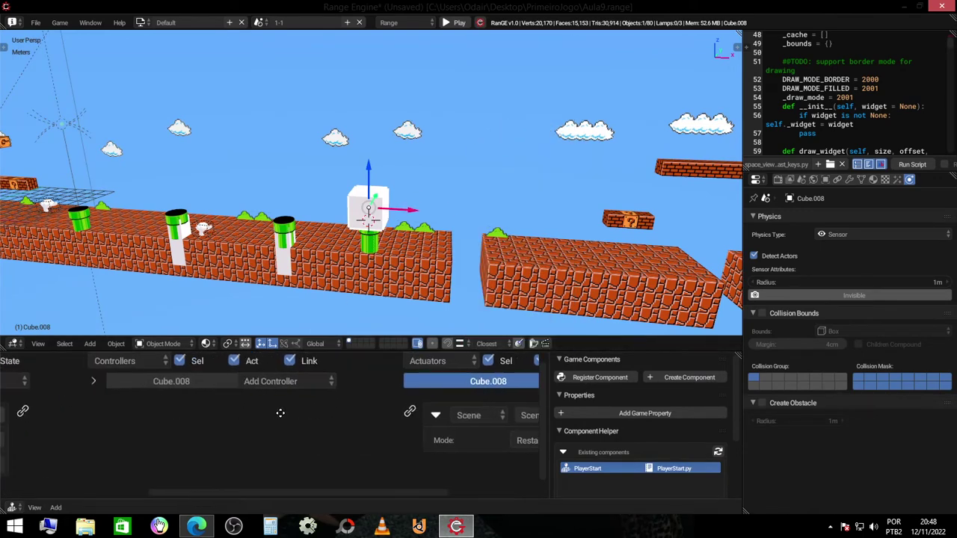
pyautogui.keyDown('ctrl'); pyautogui.hscroll(-1, 37, 414); pyautogui.keyUp('ctrl')
pyautogui.moveTo(31, 411); pyautogui.dragTo(418, 411)
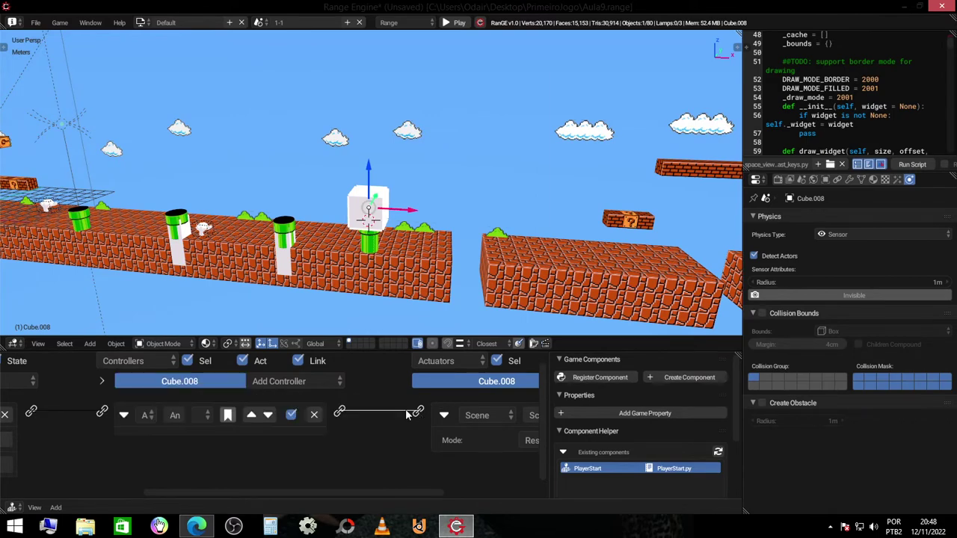
pyautogui.moveTo(86, 414); pyautogui.dragTo(275, 414, button='middle')
# Step: Set the Scene actuator to Set Scene with Fase Bonus as the target
pyautogui.keyDown('ctrl'); pyautogui.hscroll(5, 299, 416); pyautogui.keyUp('ctrl')
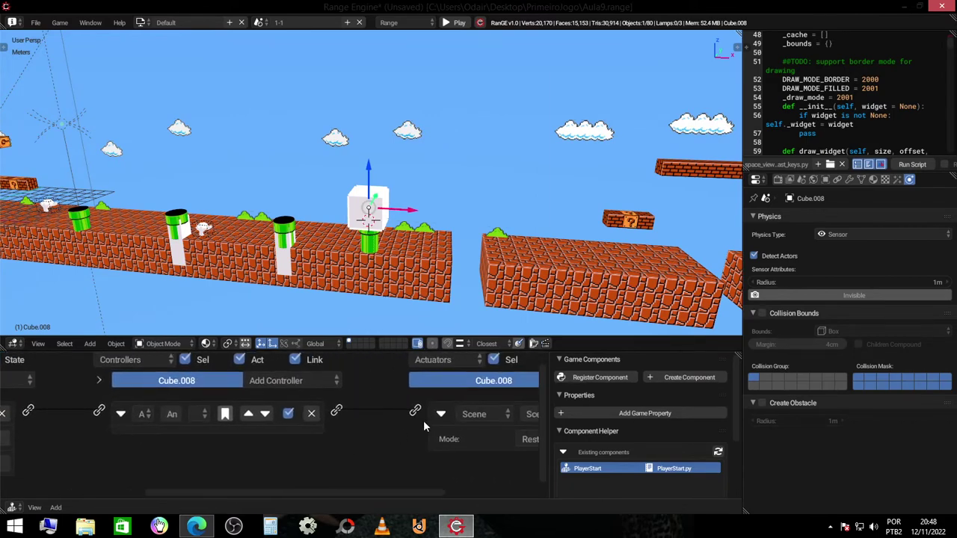
pyautogui.click(505, 436)
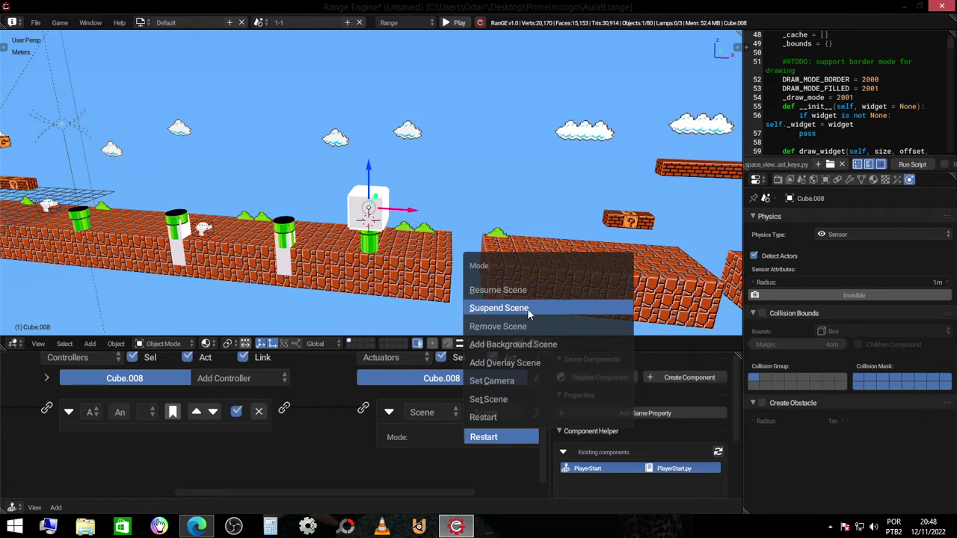
pyautogui.click(513, 401)
pyautogui.keyDown('ctrl'); pyautogui.hscroll(3, 448, 449); pyautogui.keyUp('ctrl')
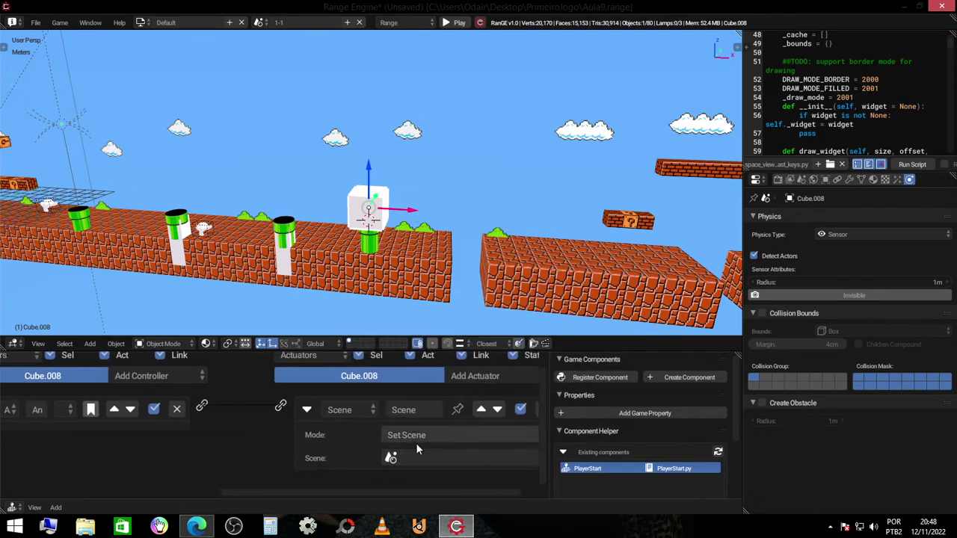
pyautogui.click(464, 458)
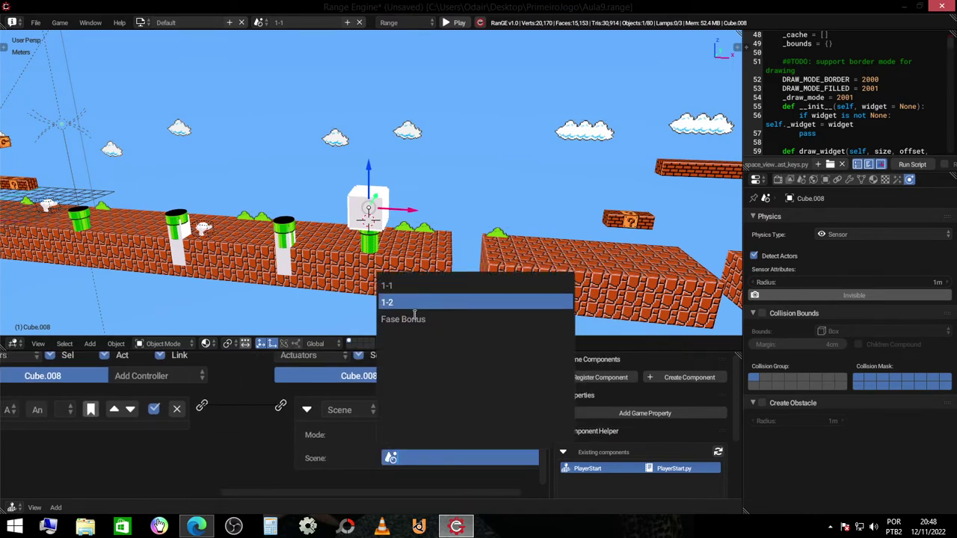
pyautogui.click(420, 323)
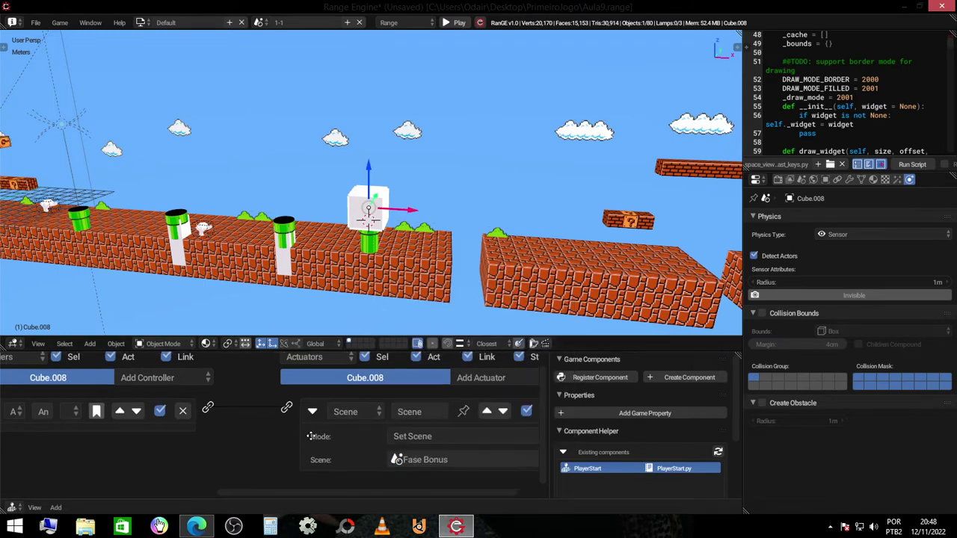
pyautogui.keyDown('ctrl'); pyautogui.hscroll(-10, 105, 439); pyautogui.keyUp('ctrl')
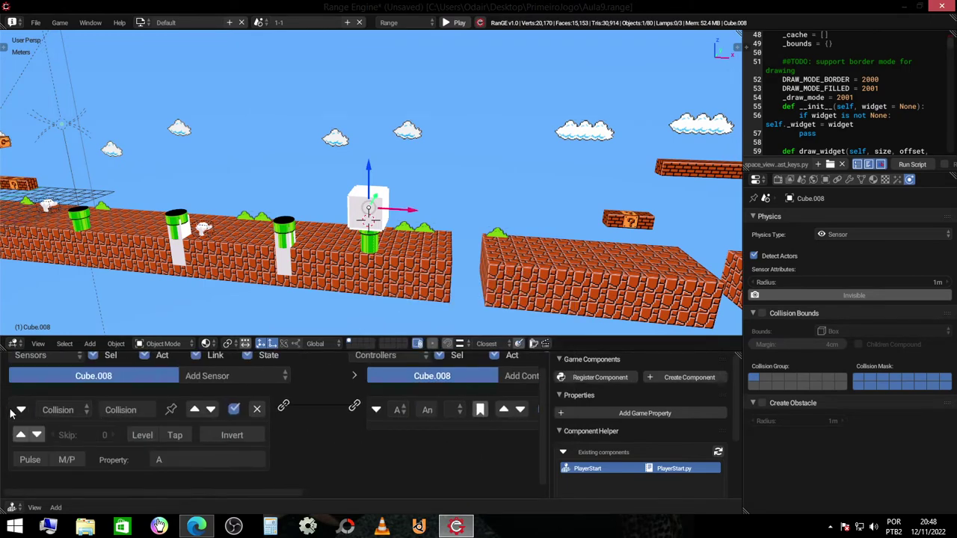
# Step: Add a Keyboard sensor triggered by the S key
pyautogui.click(21, 409)
pyautogui.click(205, 378)
pyautogui.click(253, 268)
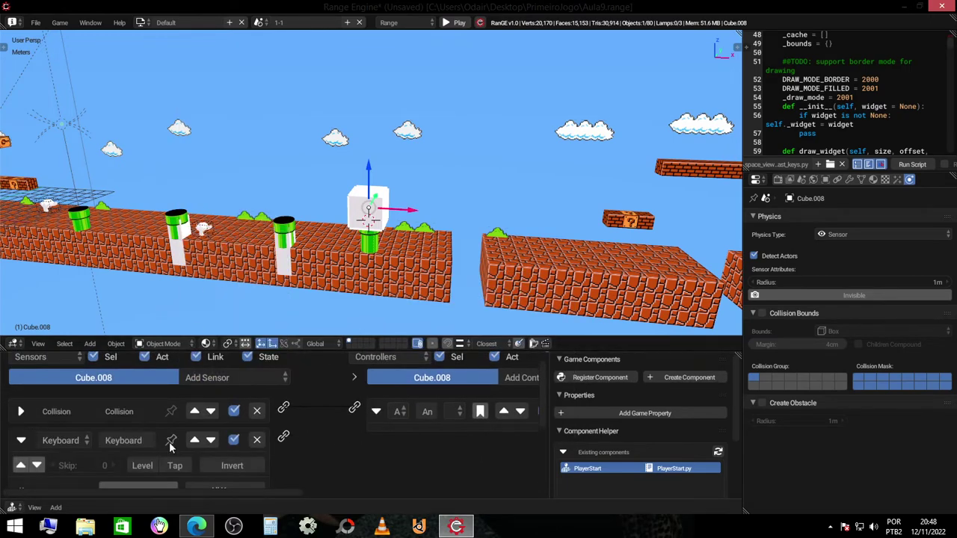
pyautogui.scroll(-2, 164, 440)
pyautogui.click(151, 451)
pyautogui.press('s')
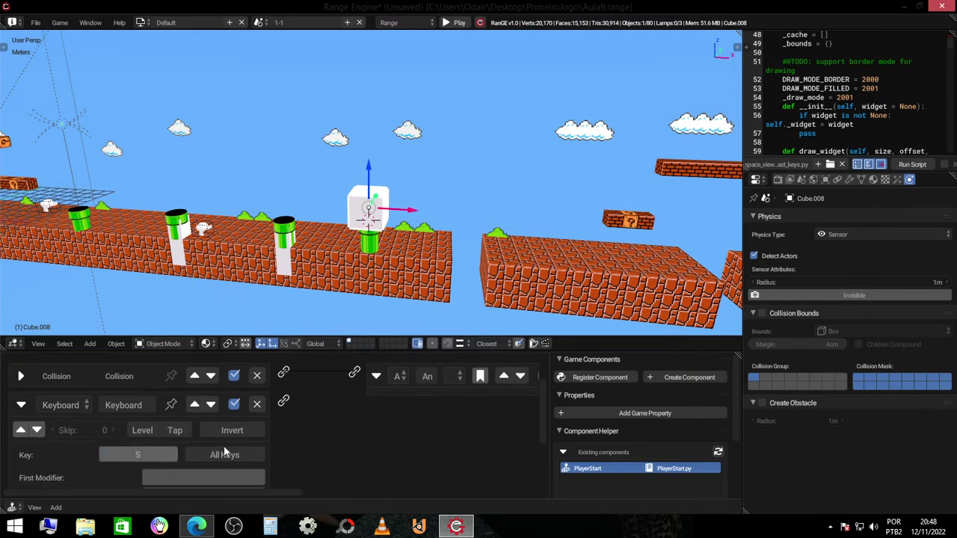
pyautogui.click(22, 405)
# Step: Connect the Keyboard sensor to the cube's controller
pyautogui.scroll(2, 296, 438)
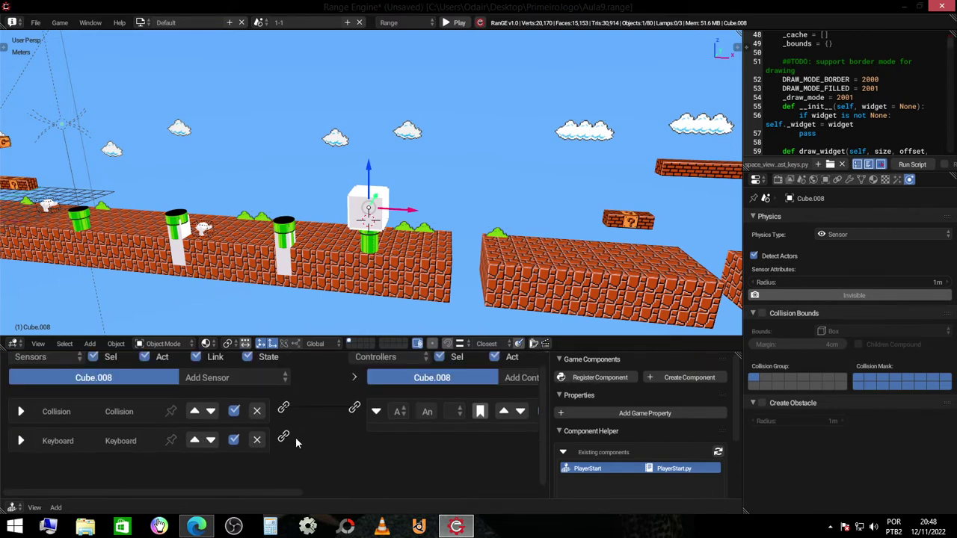
pyautogui.moveTo(347, 409); pyautogui.dragTo(352, 409)
pyautogui.scroll(-2, 324, 251)
pyautogui.scroll(-2, 324, 252)
pyautogui.scroll(-2, 338, 248)
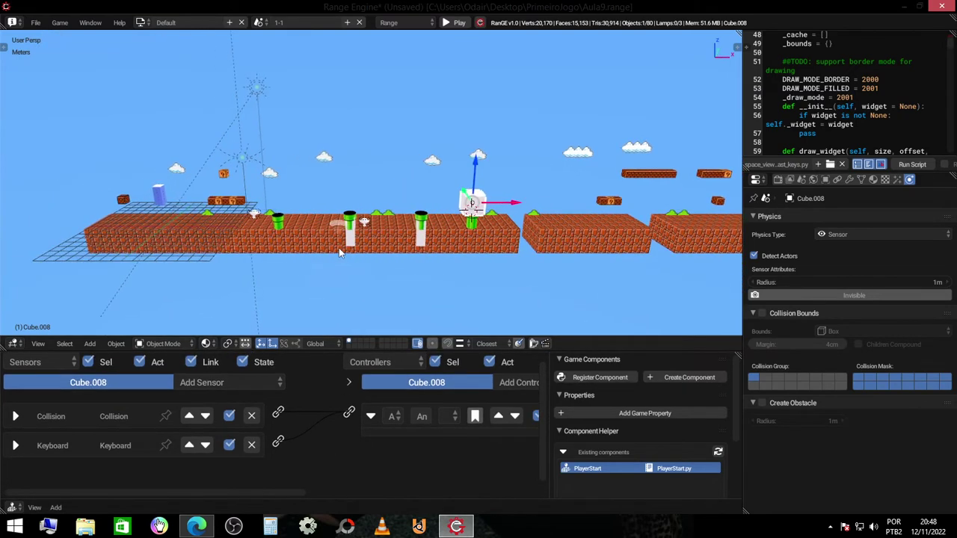
pyautogui.scroll(-1, 339, 247)
pyautogui.scroll(-3, 609, 223)
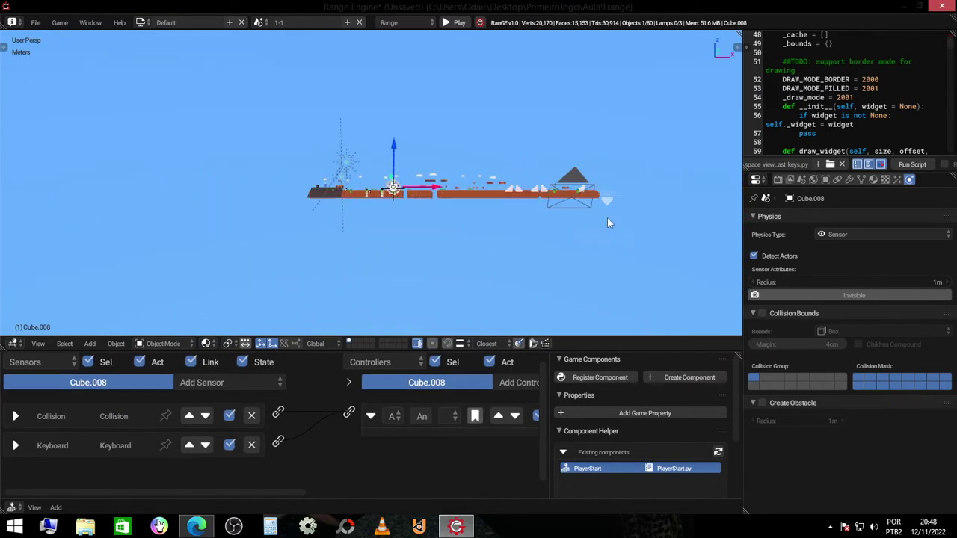
pyautogui.moveTo(592, 200)
pyautogui.mouseDown()
pyautogui.moveTo(584, 180)
pyautogui.moveTo(367, 245)
pyautogui.mouseUp()
# Step: Run a first play-test of level 1-1 through the Camera's view, then stop it
pyautogui.click(610, 205)
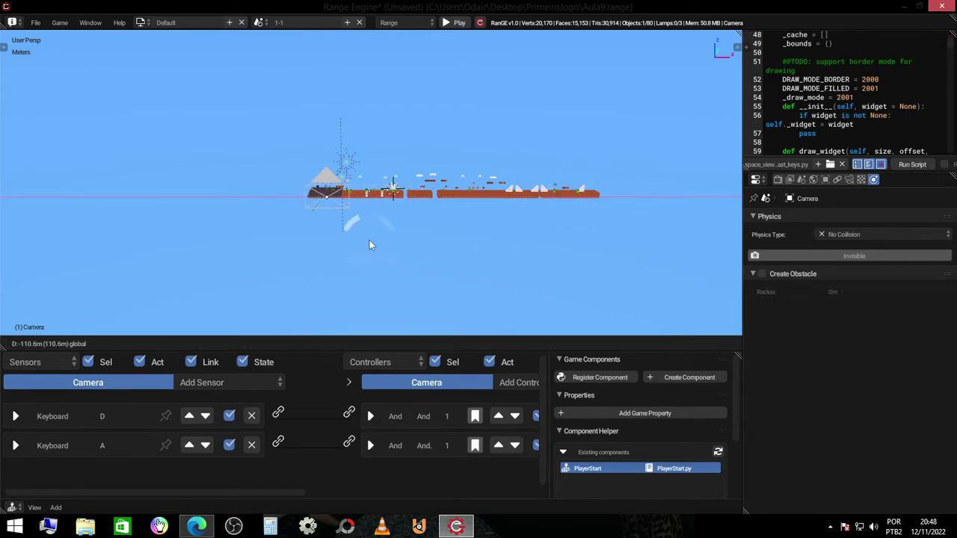
pyautogui.press('KP_0')
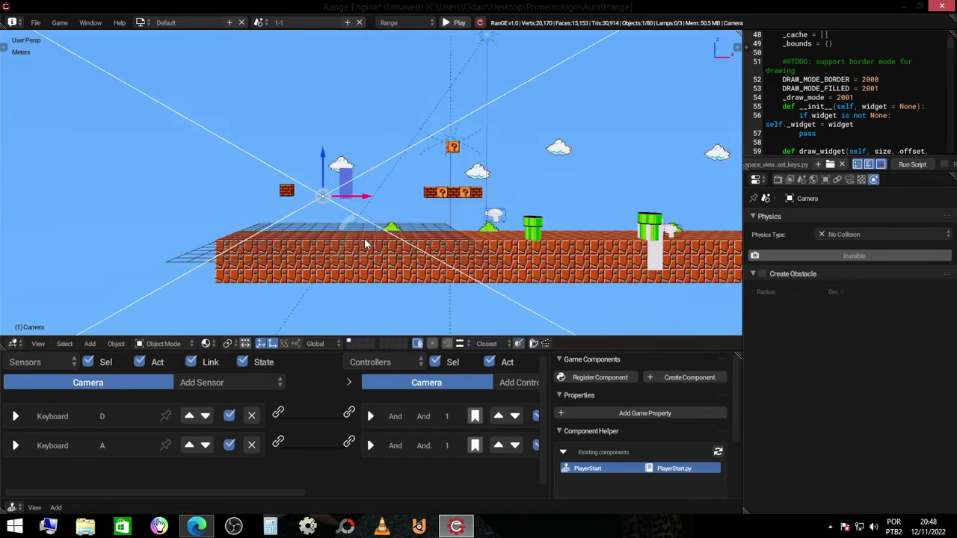
pyautogui.press('p')
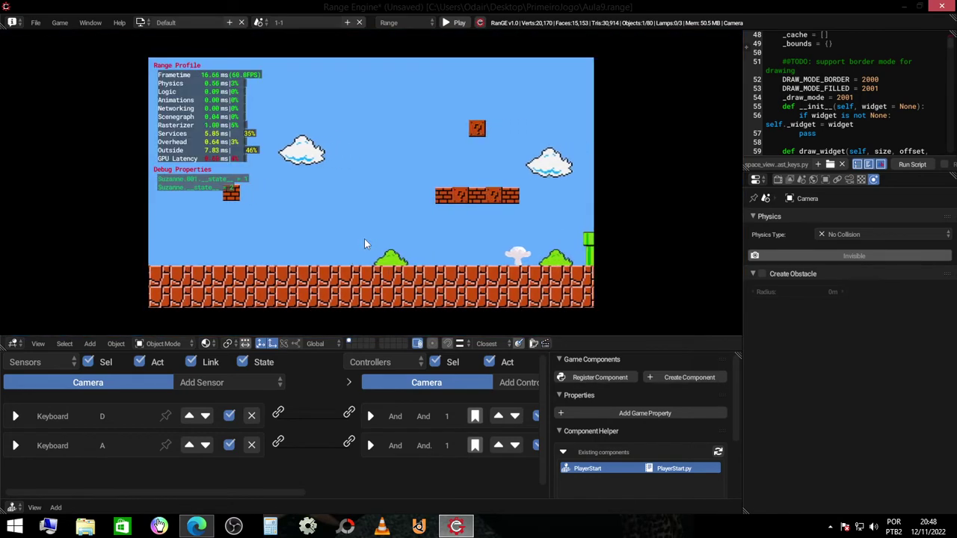
pyautogui.press('Escape')
# Step: Orbit around the level and run a second play-test, then stop it
pyautogui.scroll(-5, 503, 174)
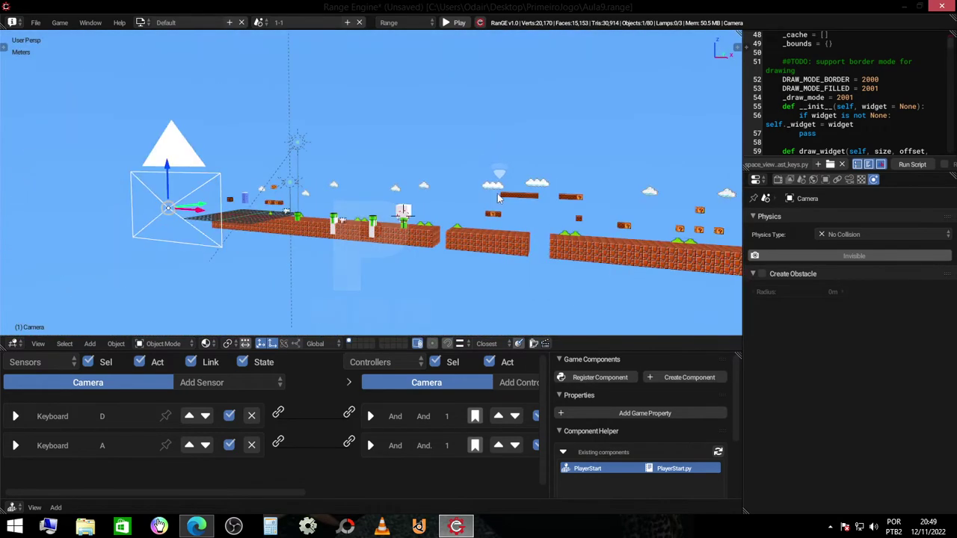
pyautogui.moveTo(503, 174); pyautogui.dragTo(469, 188, button='middle')
pyautogui.scroll(3, 464, 195)
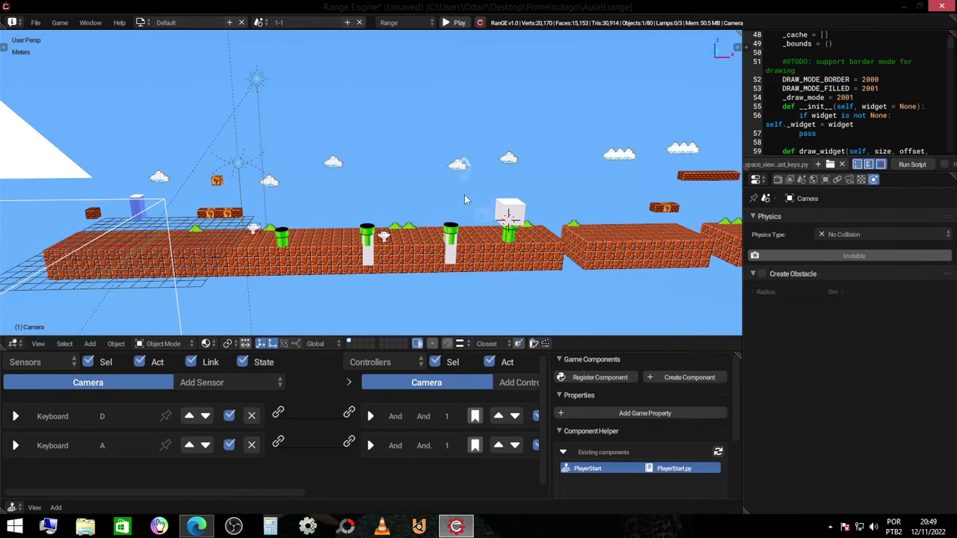
pyautogui.scroll(-3, 464, 195)
pyautogui.scroll(3, 498, 197)
pyautogui.moveTo(483, 200)
pyautogui.mouseDown(button='middle')
pyautogui.moveTo(498, 197)
pyautogui.moveTo(444, 198)
pyautogui.mouseUp(button='middle')
pyautogui.press('p')
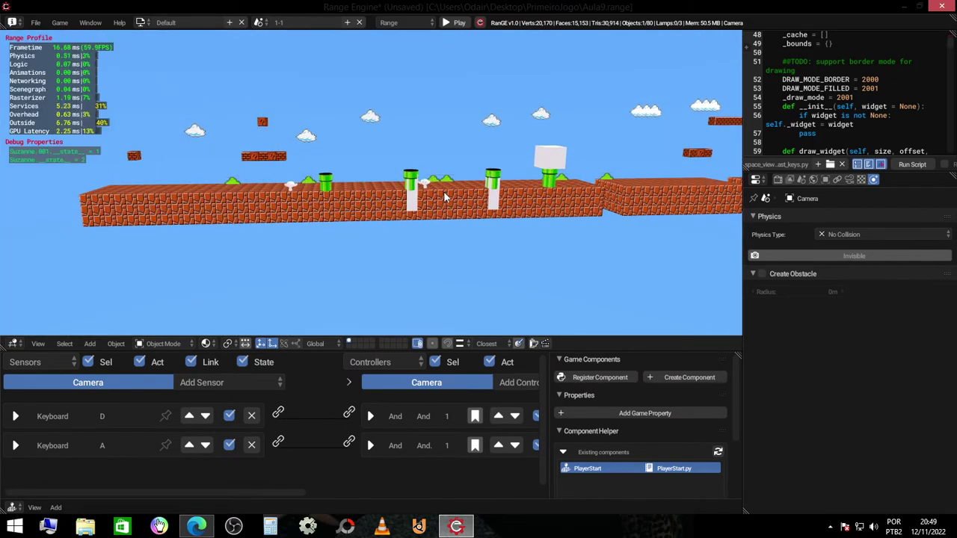
pyautogui.press('Escape')
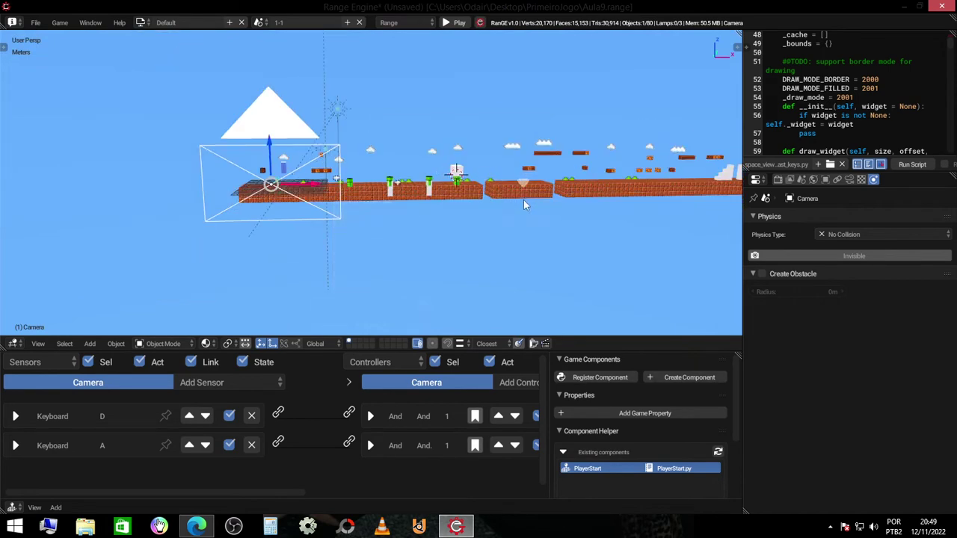
# Step: View the brick level from a new angle and select the Empty to resume editing
pyautogui.moveTo(524, 200); pyautogui.dragTo(390, 204, button='middle')
pyautogui.scroll(8, 390, 204)
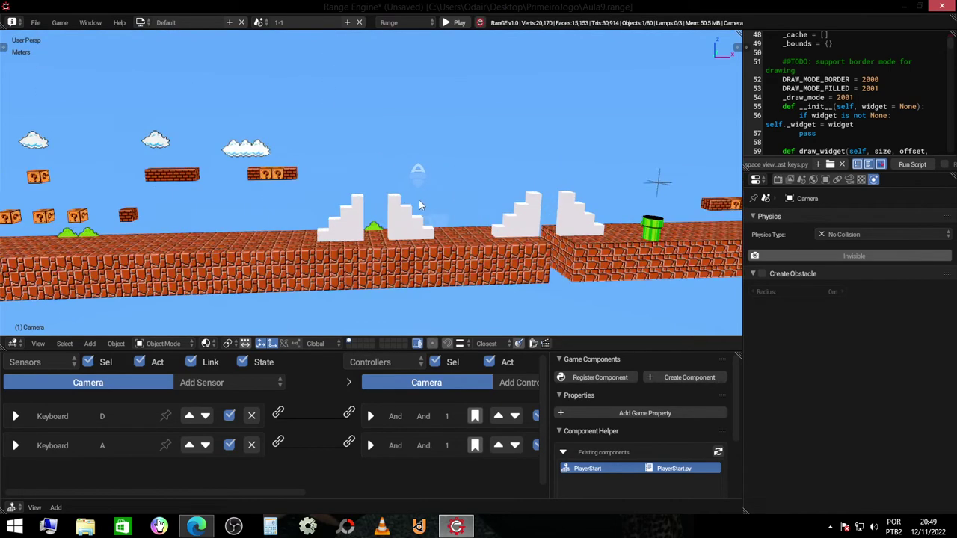
pyautogui.scroll(-3, 390, 203)
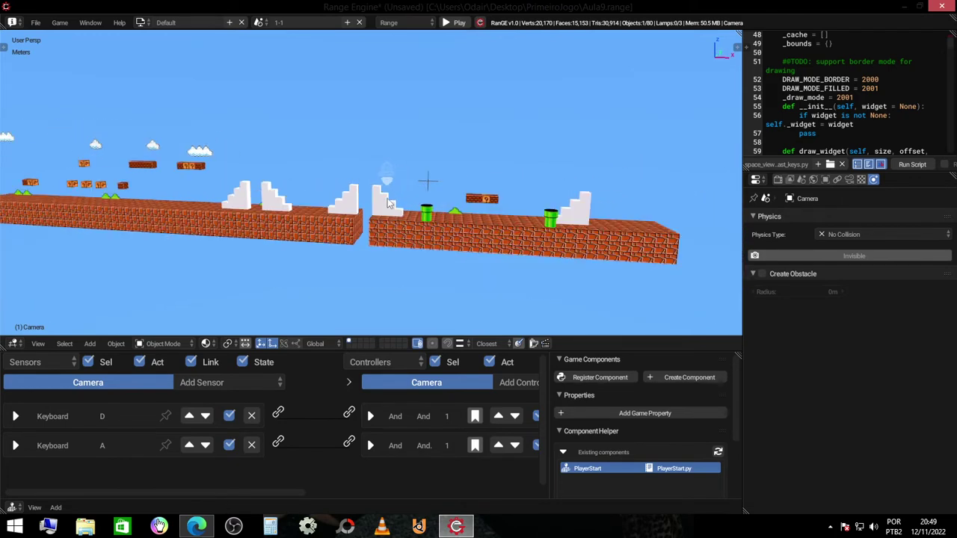
pyautogui.click(433, 180)
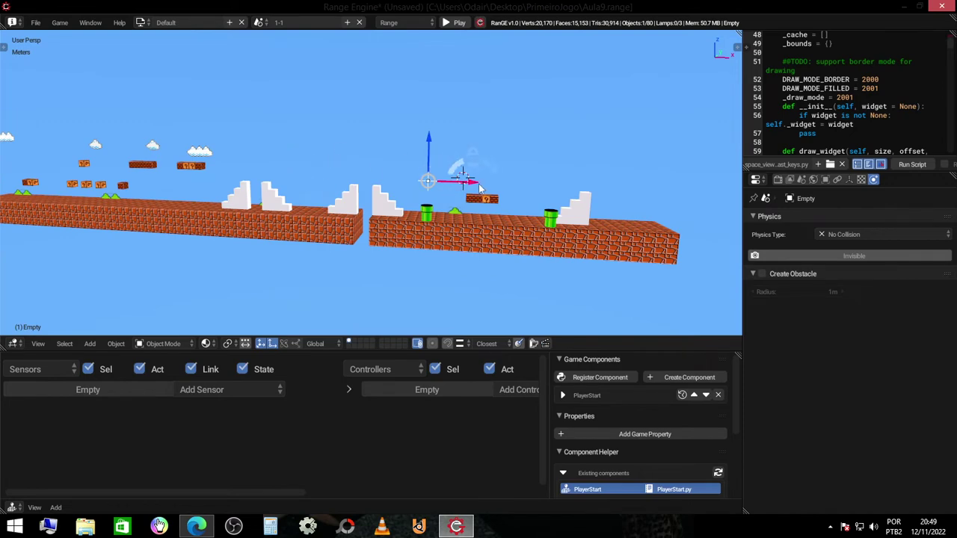
pyautogui.press('g')
pyautogui.press('x')
pyautogui.click(84, 171)
pyautogui.hotkey('ctrl', 'z')
pyautogui.scroll(3, 432, 173)
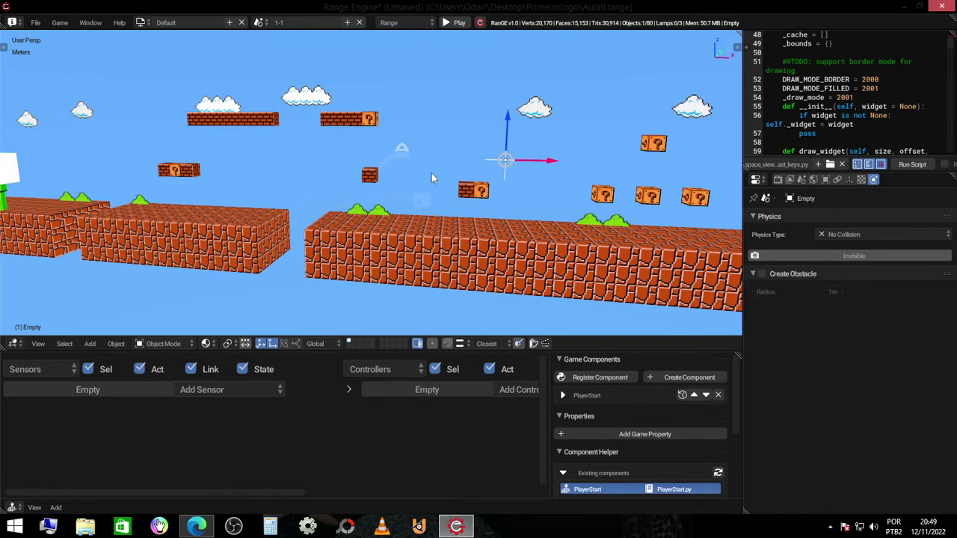
pyautogui.press('g')
pyautogui.press('x')
pyautogui.click(208, 157)
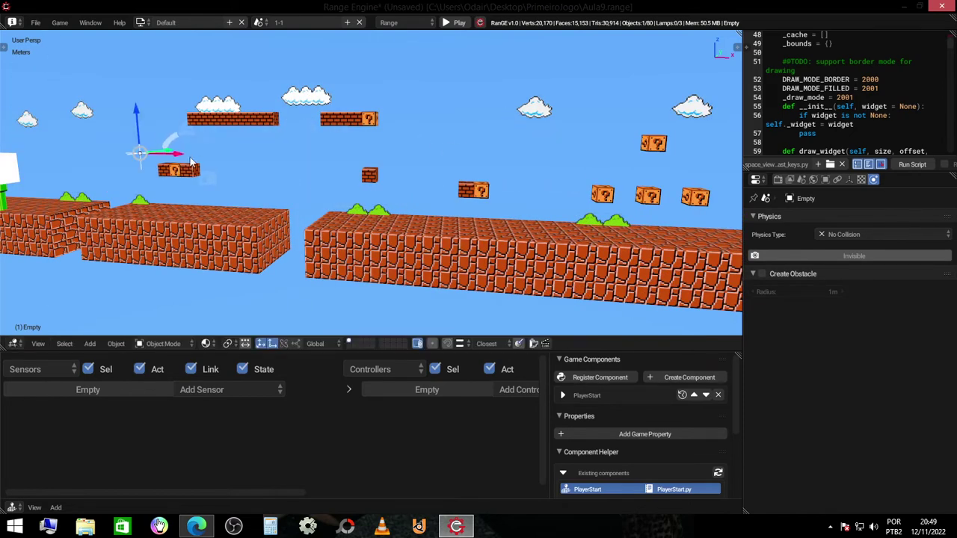
pyautogui.scroll(-3, 209, 169)
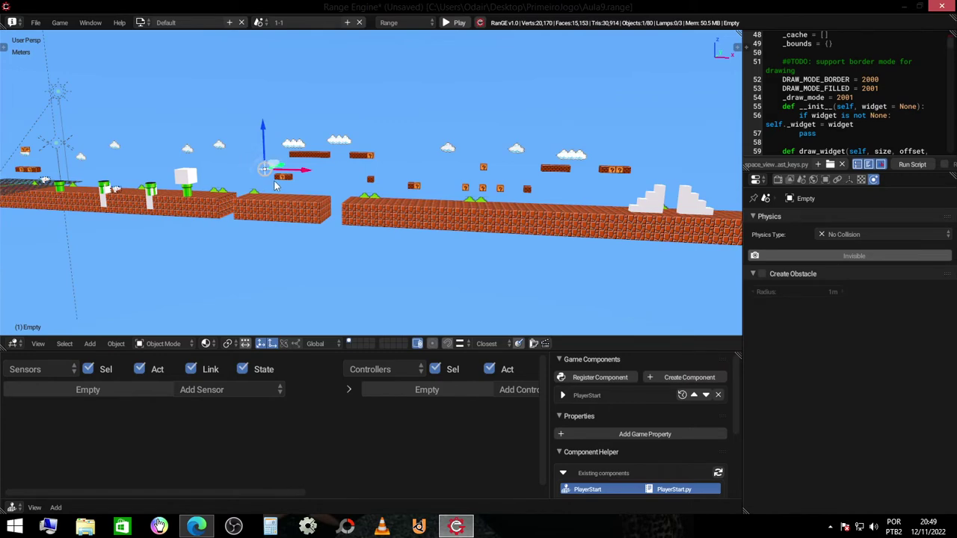
pyautogui.moveTo(275, 186); pyautogui.dragTo(302, 200, button='middle')
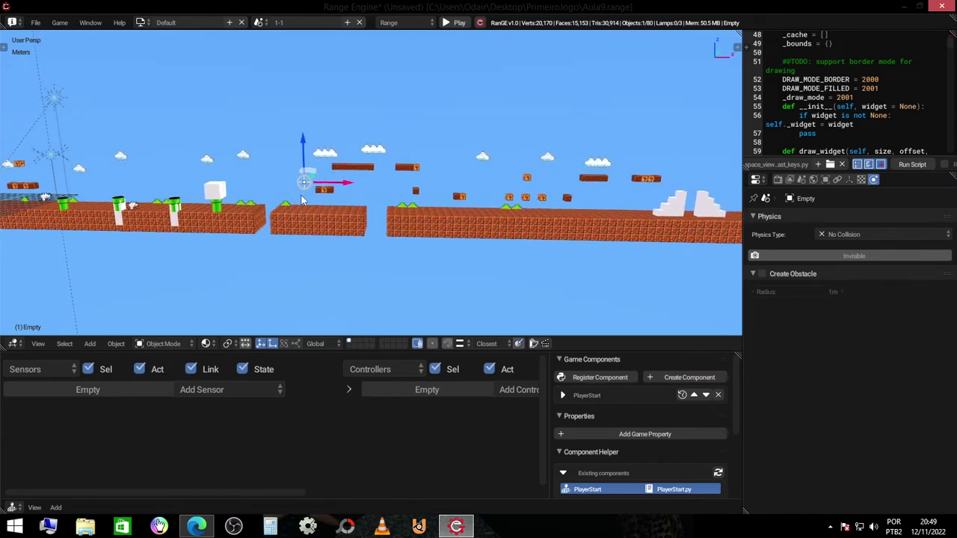
pyautogui.hotkey('ctrl', 'z')
pyautogui.scroll(-3, 438, 217)
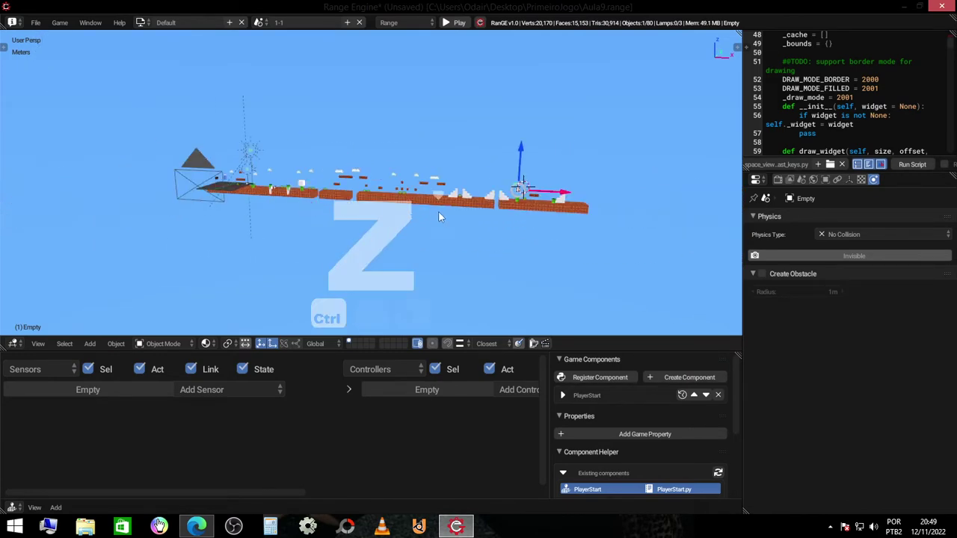
pyautogui.scroll(5, 438, 216)
pyautogui.scroll(4, 454, 188)
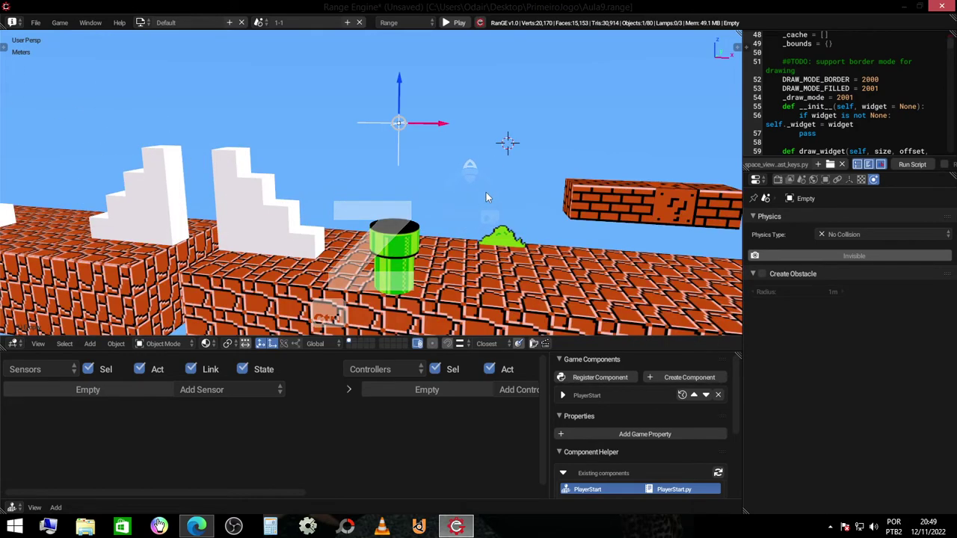
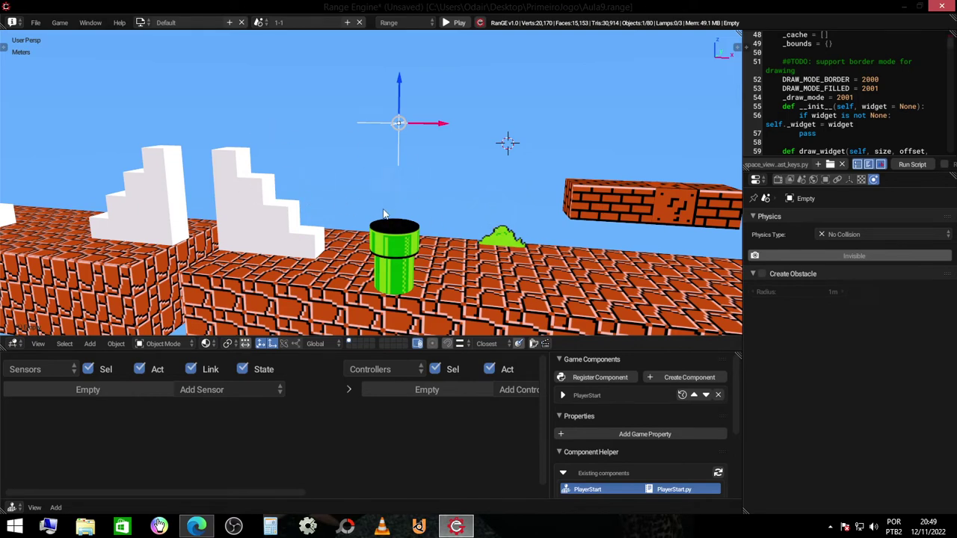
# Step: Move the Empty onto an empty layer of its own
pyautogui.moveTo(401, 206); pyautogui.dragTo(352, 222, button='middle')
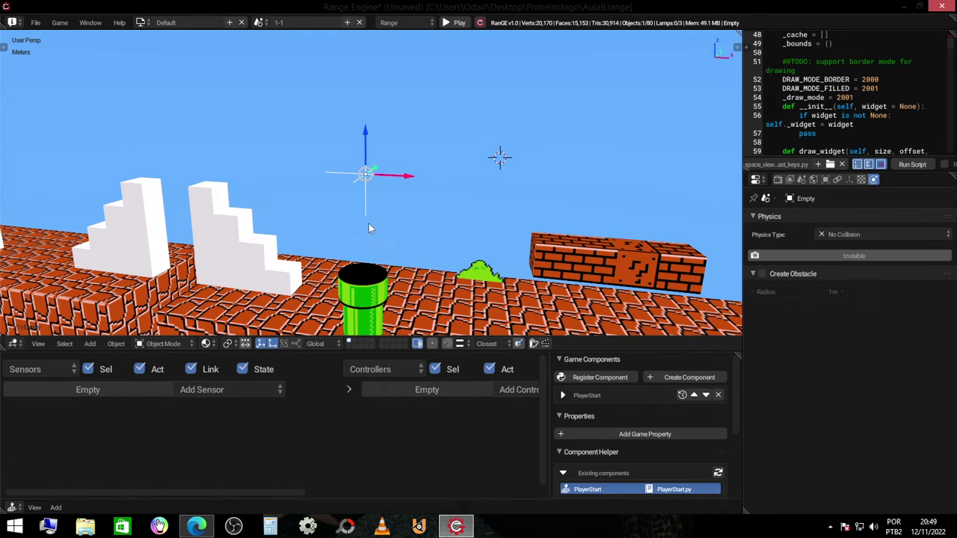
pyautogui.press('m')
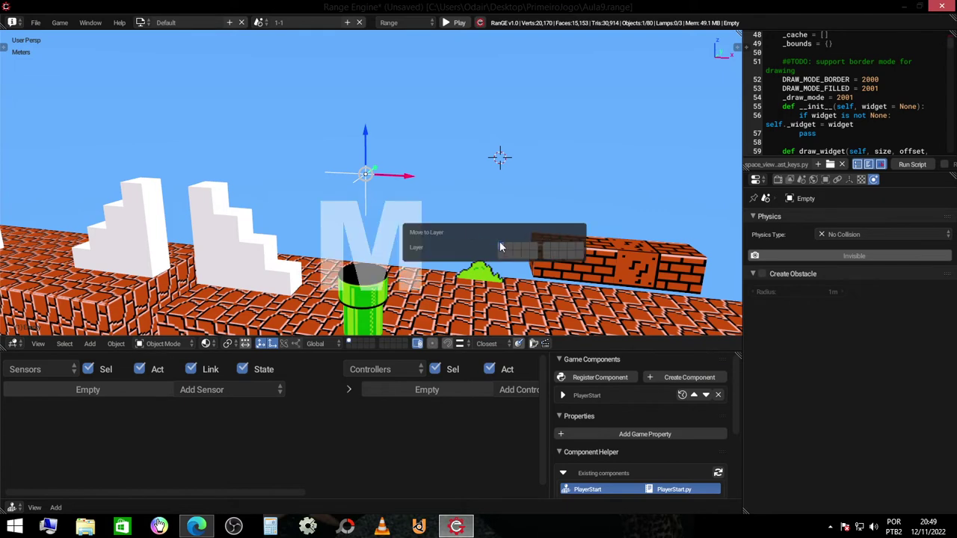
pyautogui.click(510, 246)
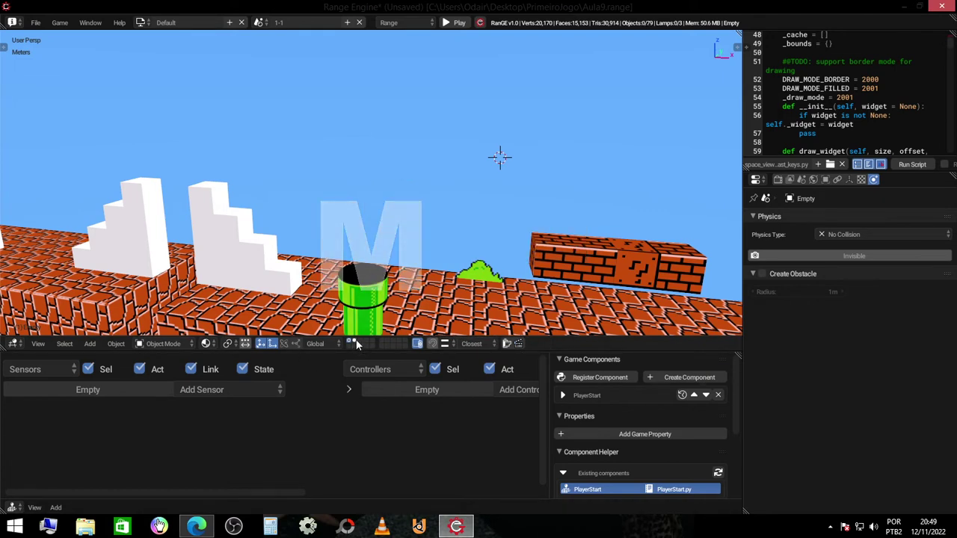
# Step: Rename the Empty to ComonetesFases in the sidebar's Item field
pyautogui.press('n')
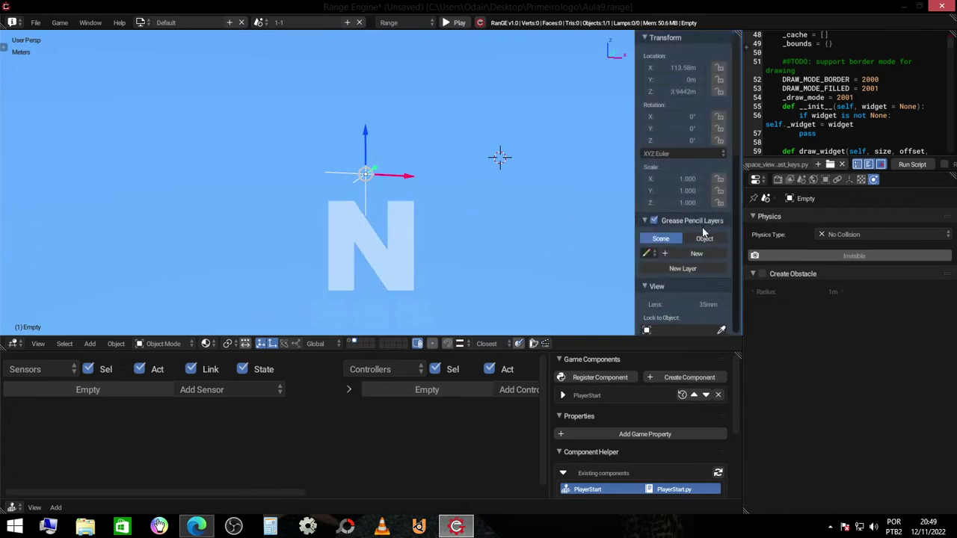
pyautogui.scroll(-4, 680, 254)
pyautogui.scroll(-4, 678, 262)
pyautogui.scroll(-3, 681, 254)
pyautogui.scroll(-2, 684, 244)
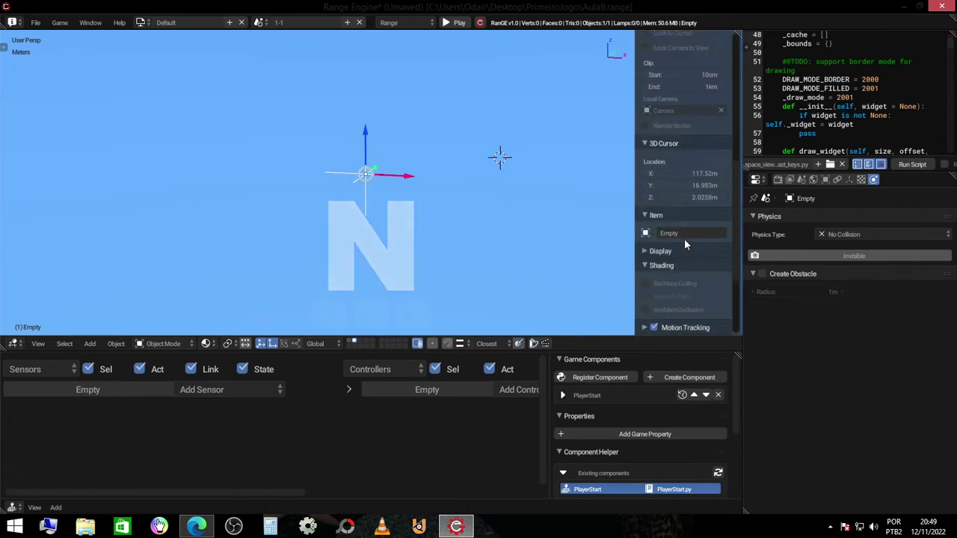
pyautogui.click(684, 233)
pyautogui.write('cOMO')
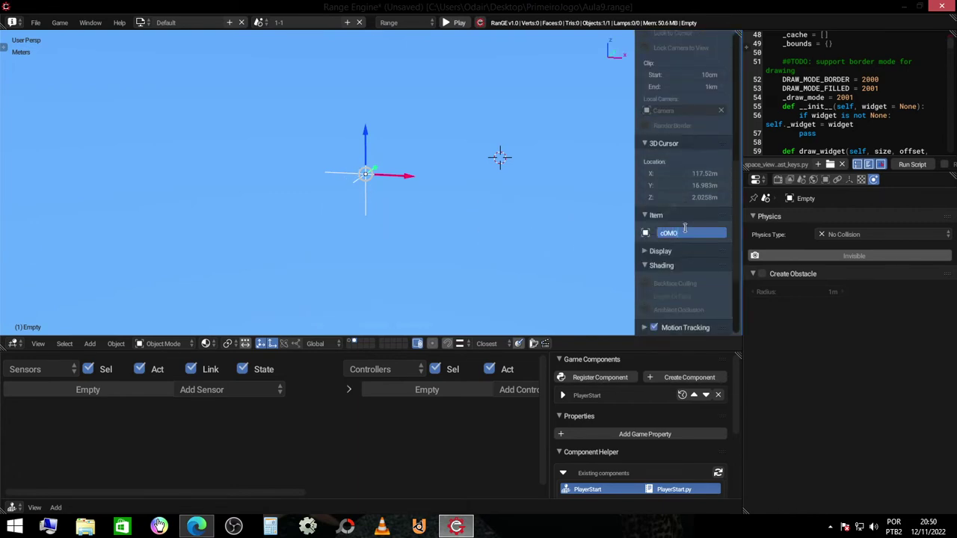
pyautogui.hotkey('ctrl', 'a')
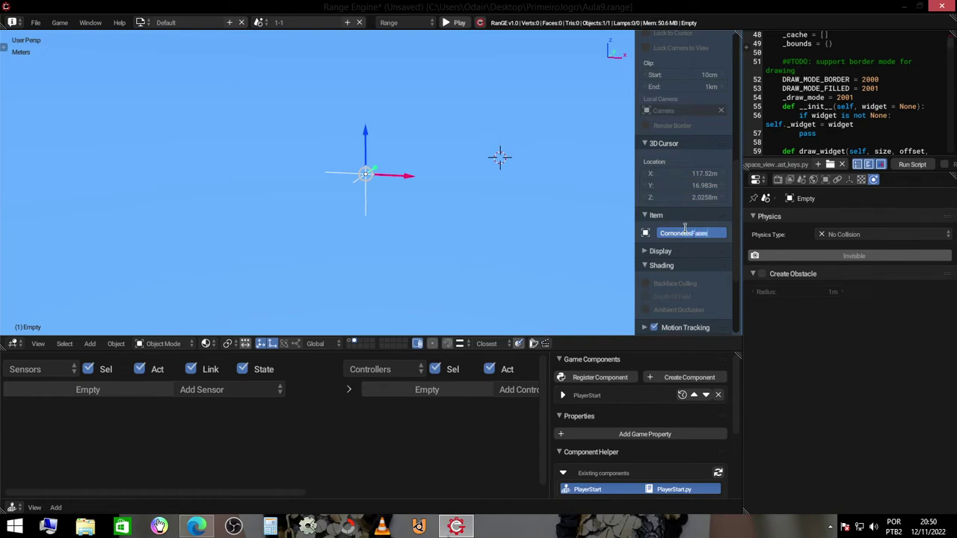
pyautogui.hotkey('ctrl', 'a')
pyautogui.press('Return')
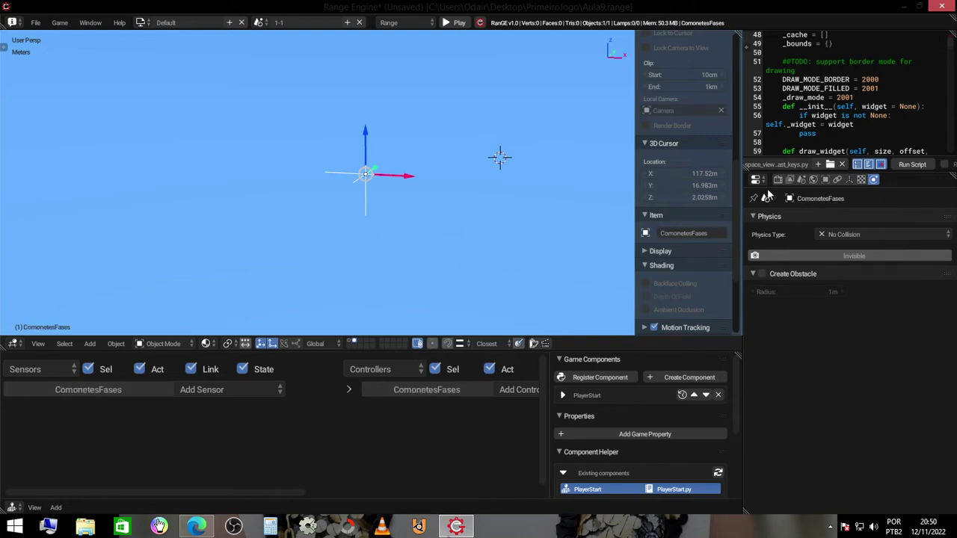
# Step: Hide the level layer and snap the 3D cursor onto ComonetesFases
pyautogui.click(853, 180)
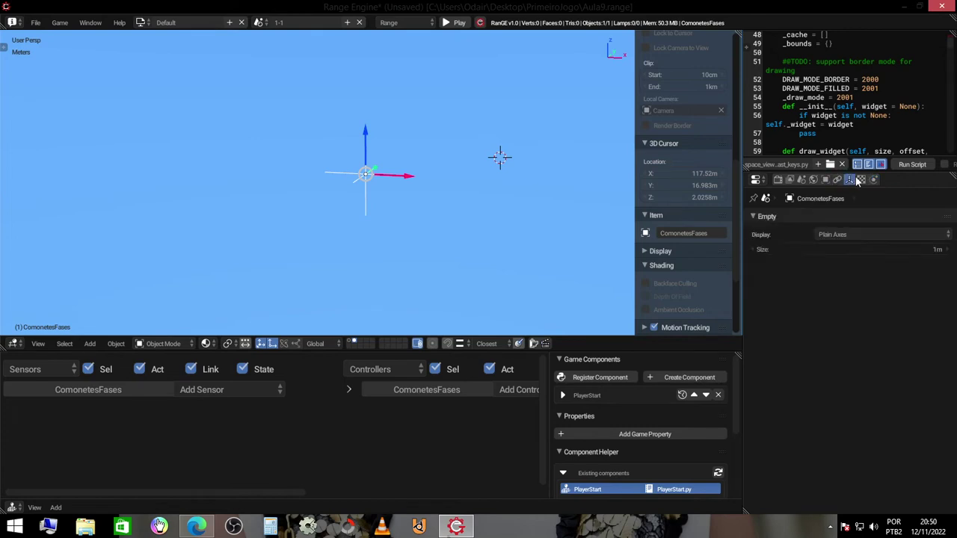
pyautogui.click(862, 180)
pyautogui.click(874, 180)
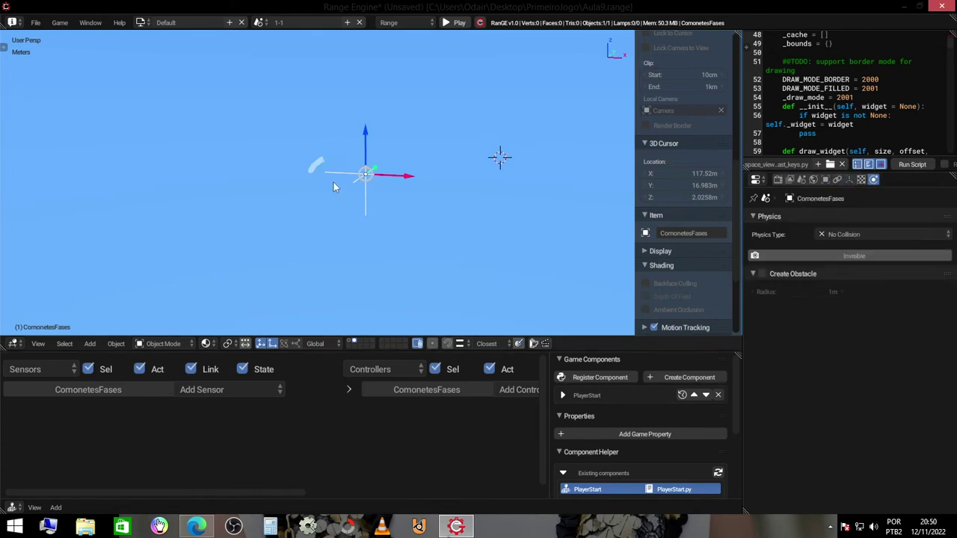
pyautogui.press('n')
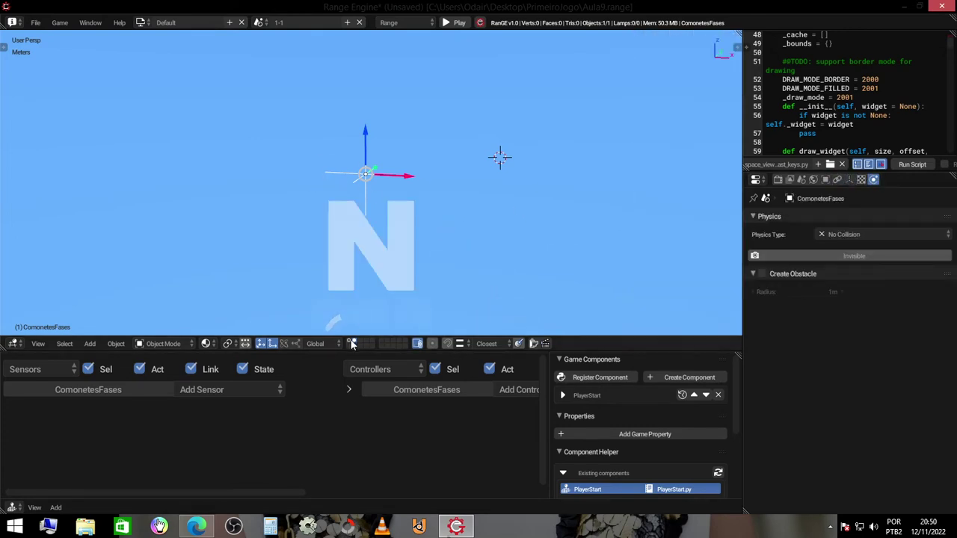
pyautogui.click(352, 343)
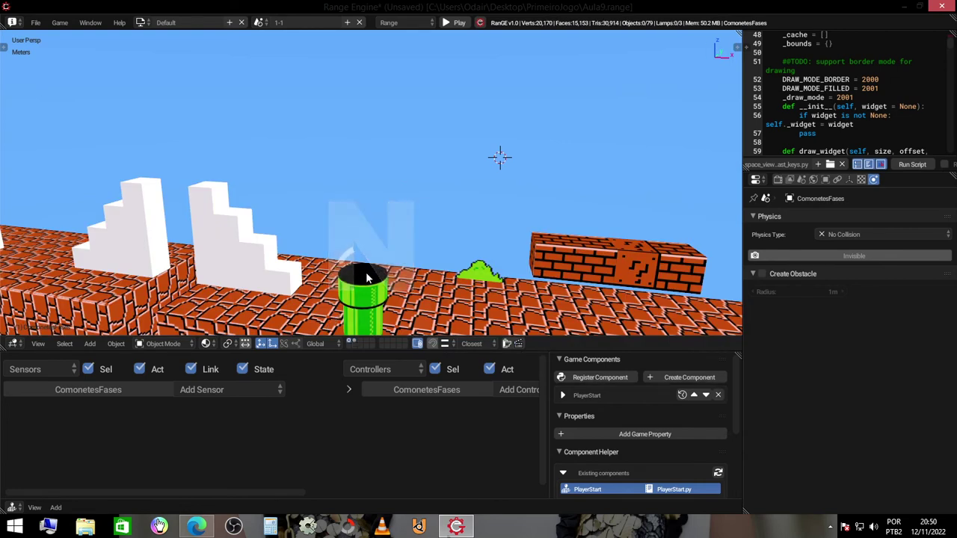
pyautogui.click(358, 343)
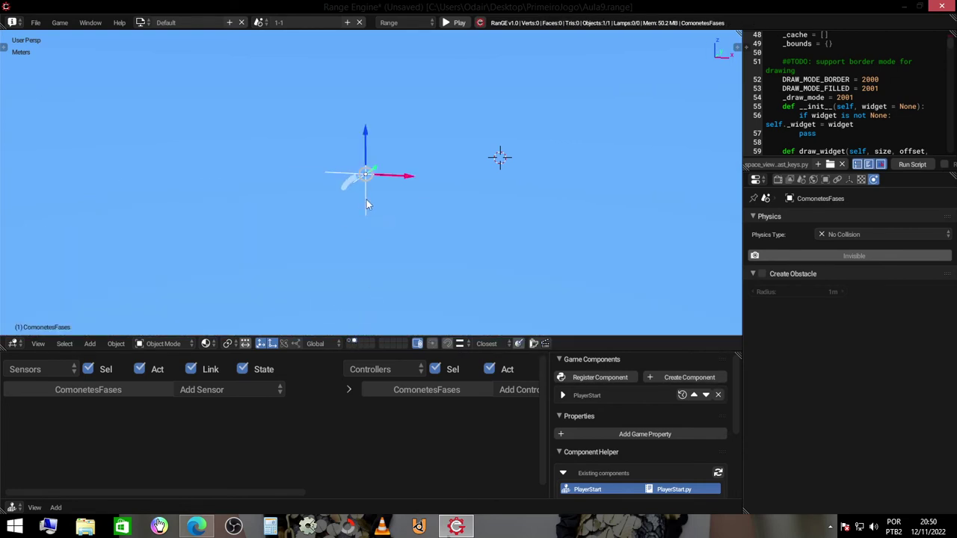
pyautogui.hotkey('shift', 's')
pyautogui.click(350, 269)
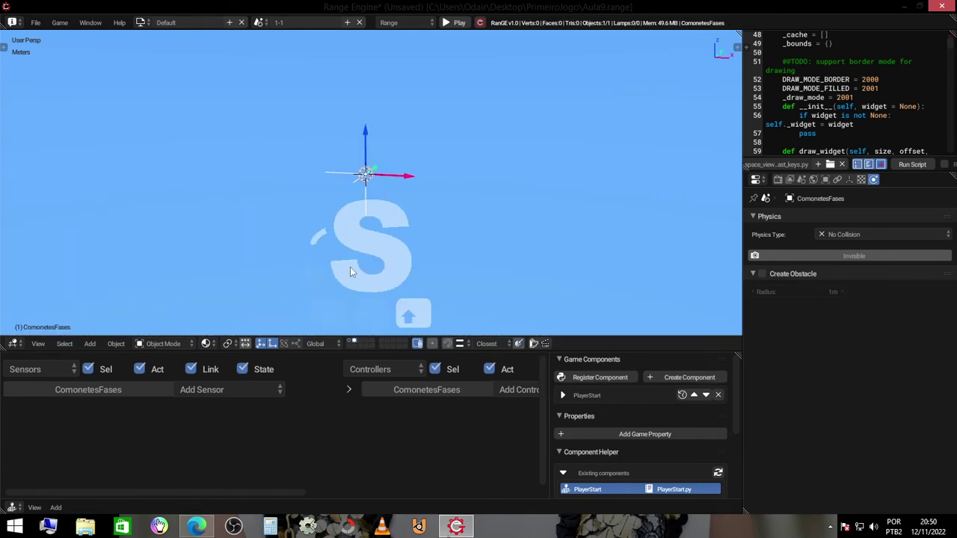
# Step: Re-show the Mario level layer and add a sphere empty at the 3D cursor
pyautogui.click(352, 344)
pyautogui.hotkey('shift', 'a')
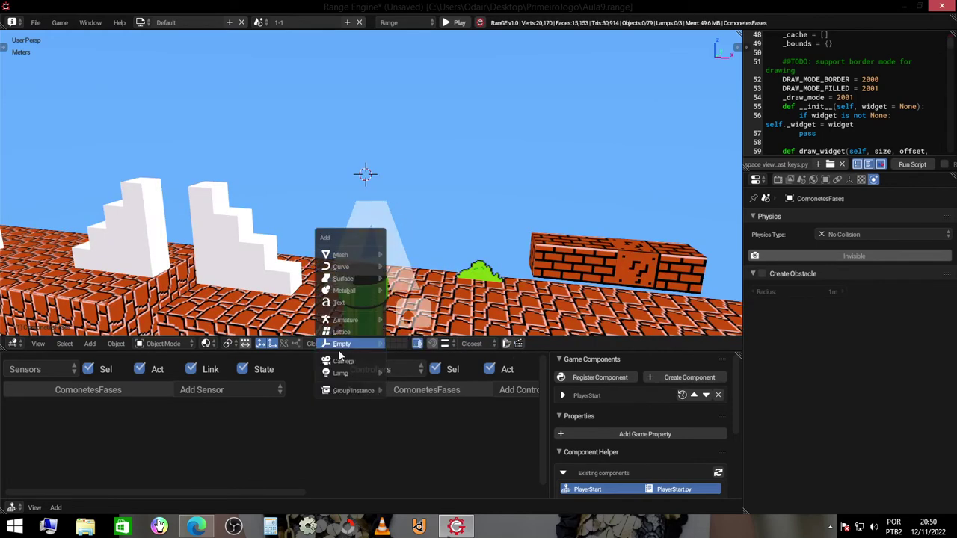
pyautogui.moveTo(348, 345)
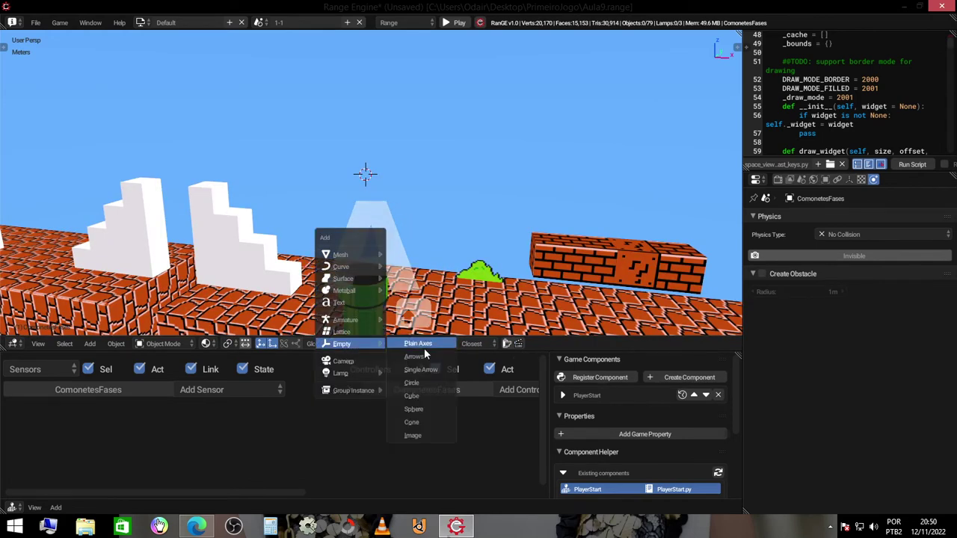
pyautogui.click(434, 410)
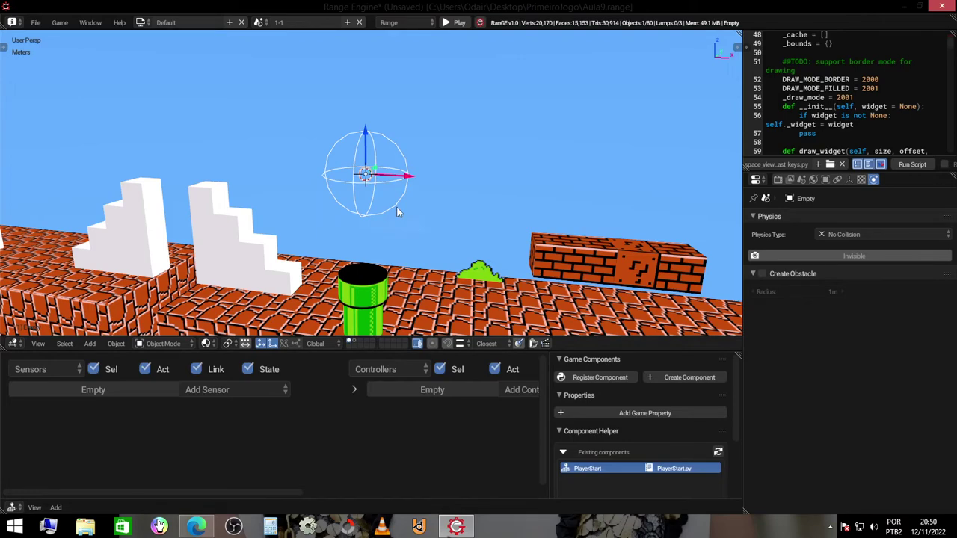
pyautogui.scroll(-5, 396, 207)
pyautogui.moveTo(303, 172)
pyautogui.mouseDown(button='middle')
pyautogui.moveTo(359, 193)
pyautogui.moveTo(402, 183)
pyautogui.mouseUp(button='middle')
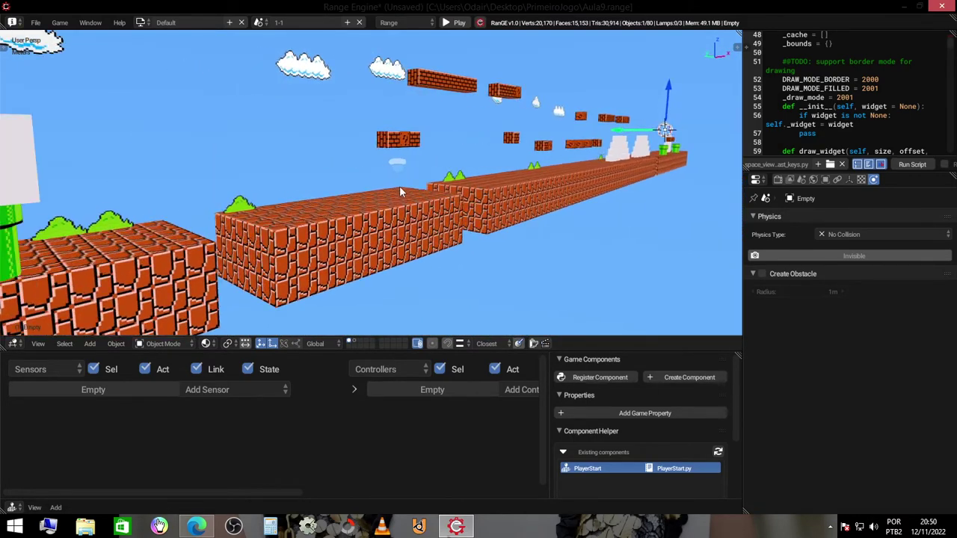
pyautogui.scroll(-5, 401, 183)
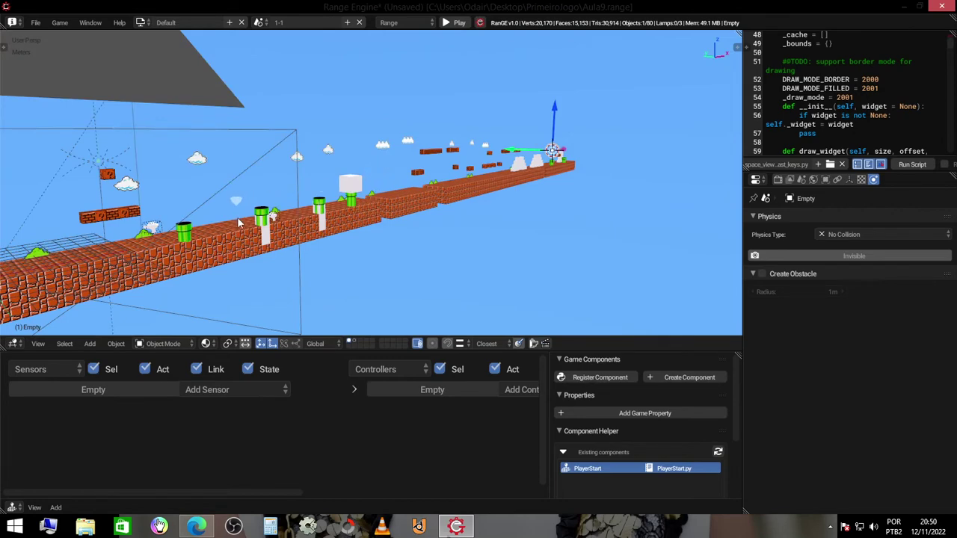
# Step: View through the scene camera and run the player right through the first part of 1-1
pyautogui.press('KP_0')
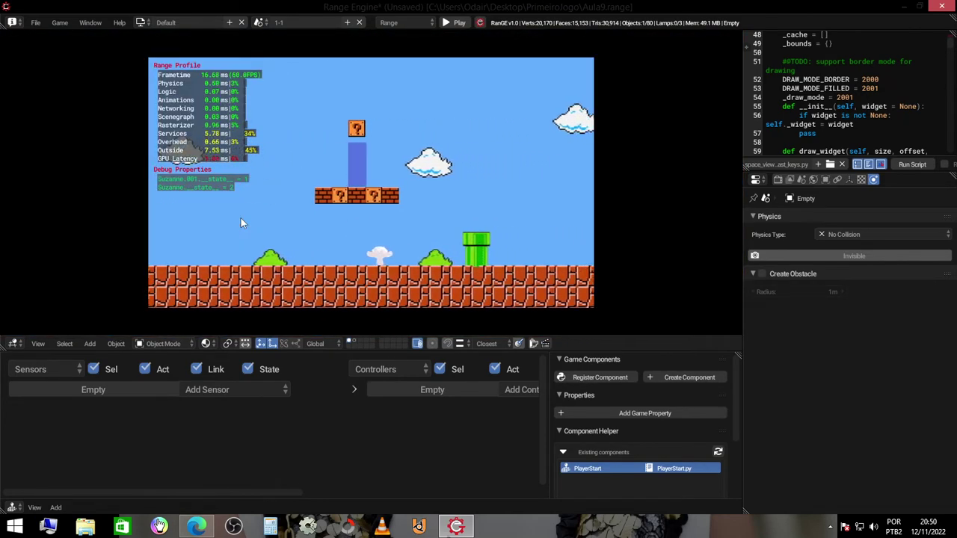
pyautogui.press('Right')
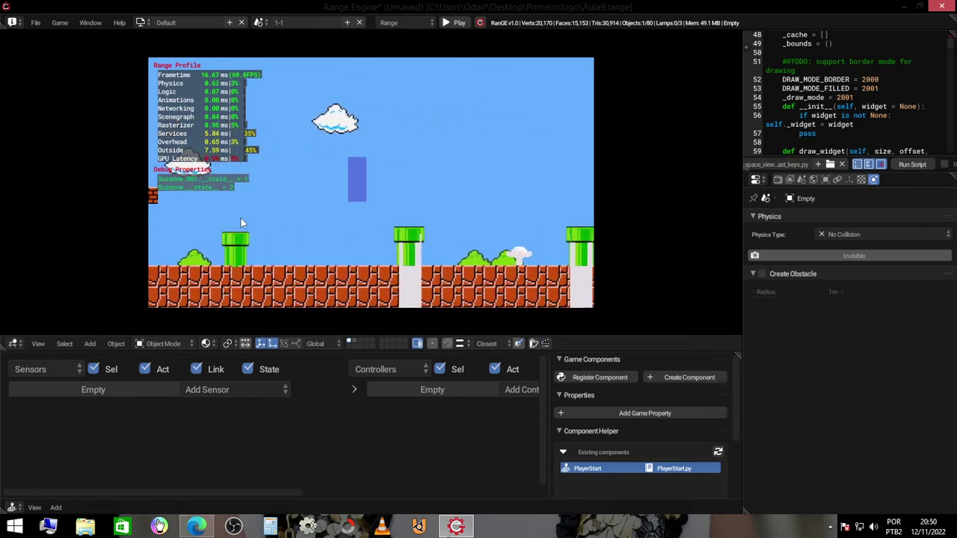
pyautogui.press('space')
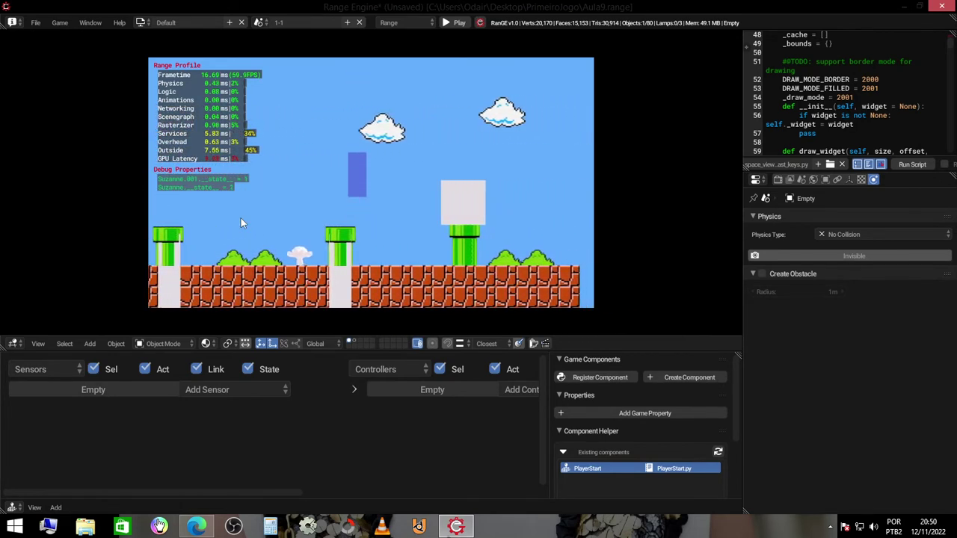
pyautogui.press('space')
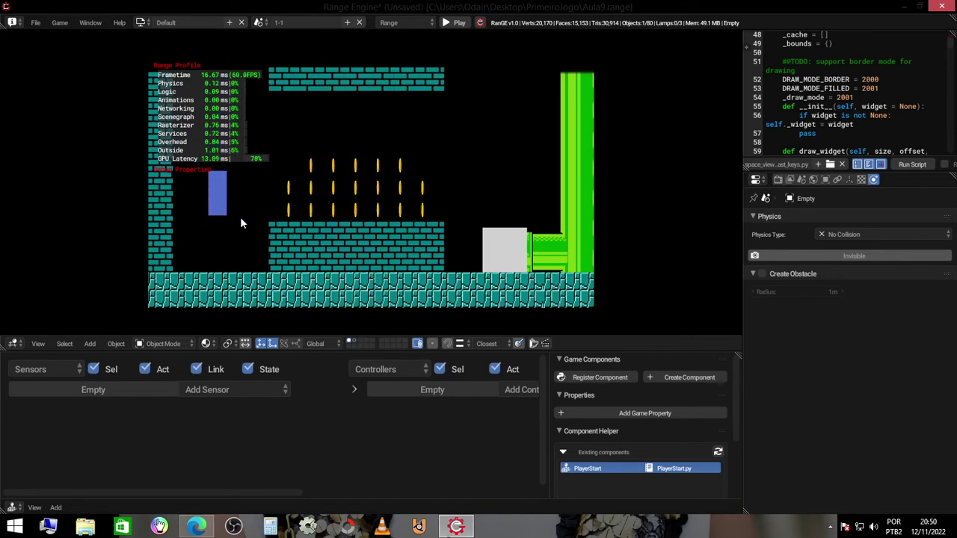
pyautogui.press('Right')
pyautogui.press('space')
pyautogui.press('Right')
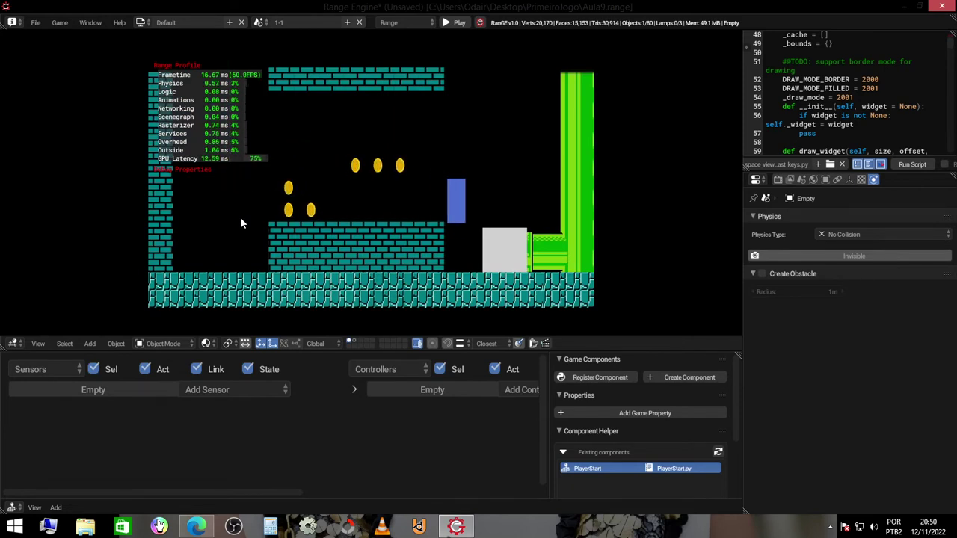
pyautogui.press('space')
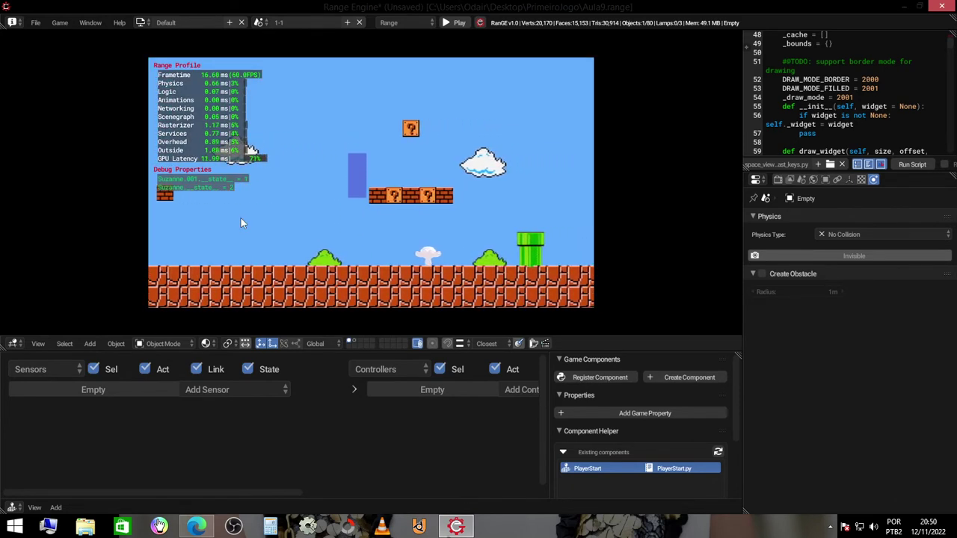
pyautogui.press('space')
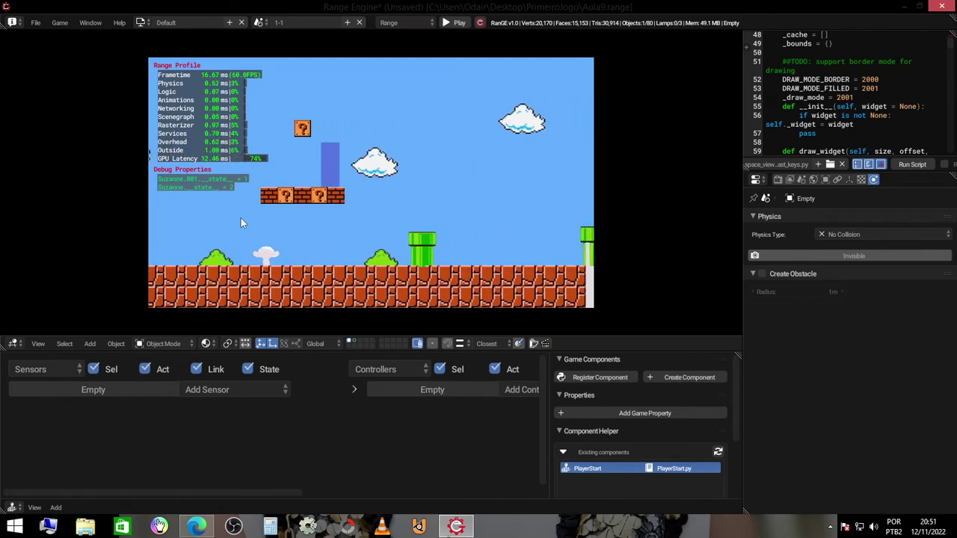
pyautogui.press('space')
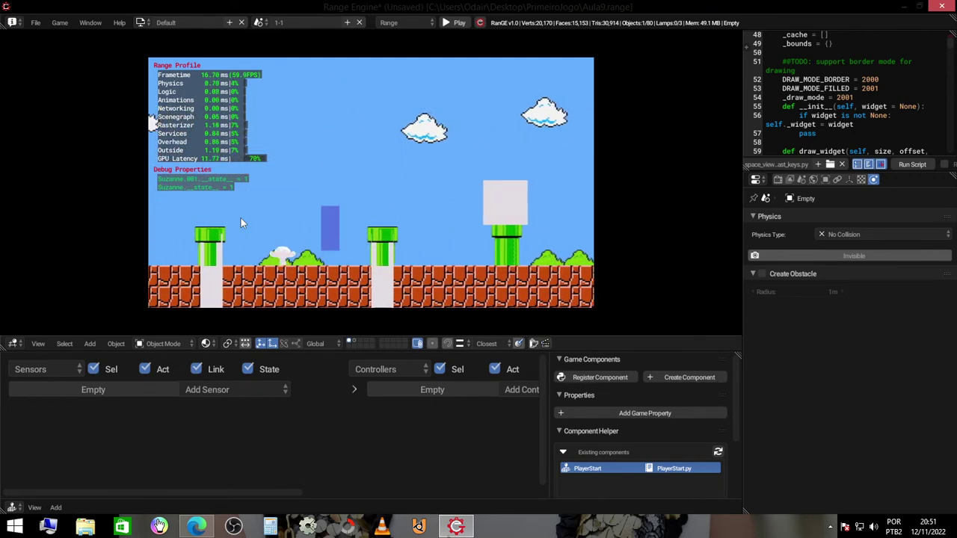
pyautogui.press('space')
pyautogui.press('space')
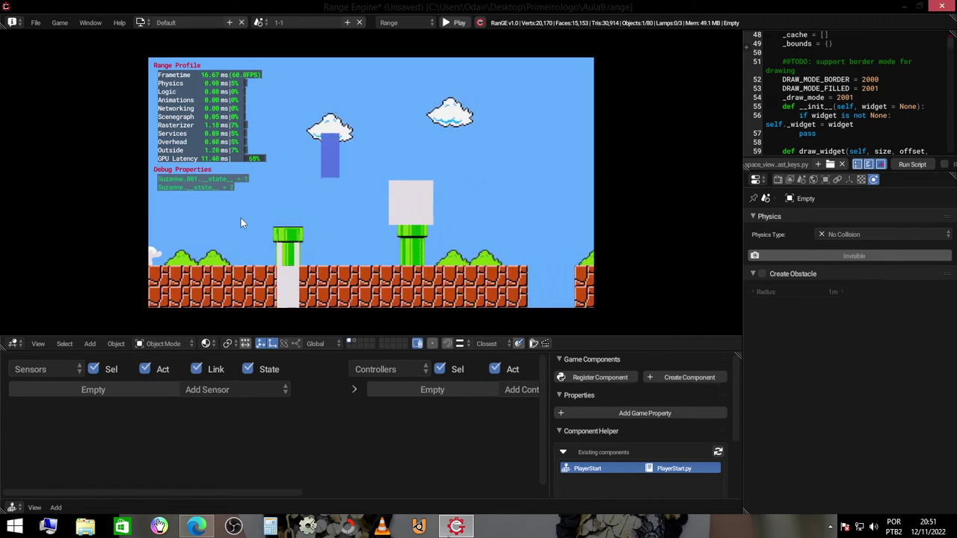
pyautogui.press('space')
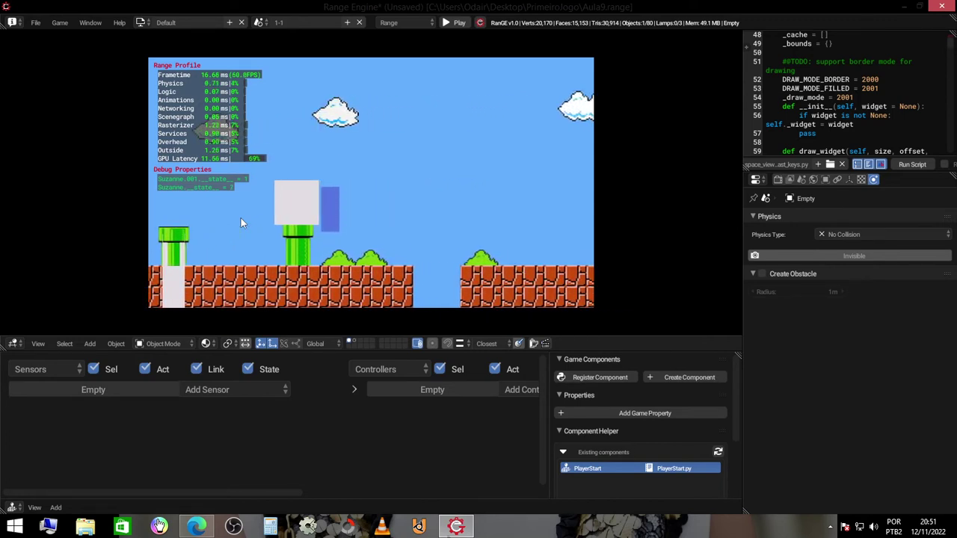
pyautogui.press('space')
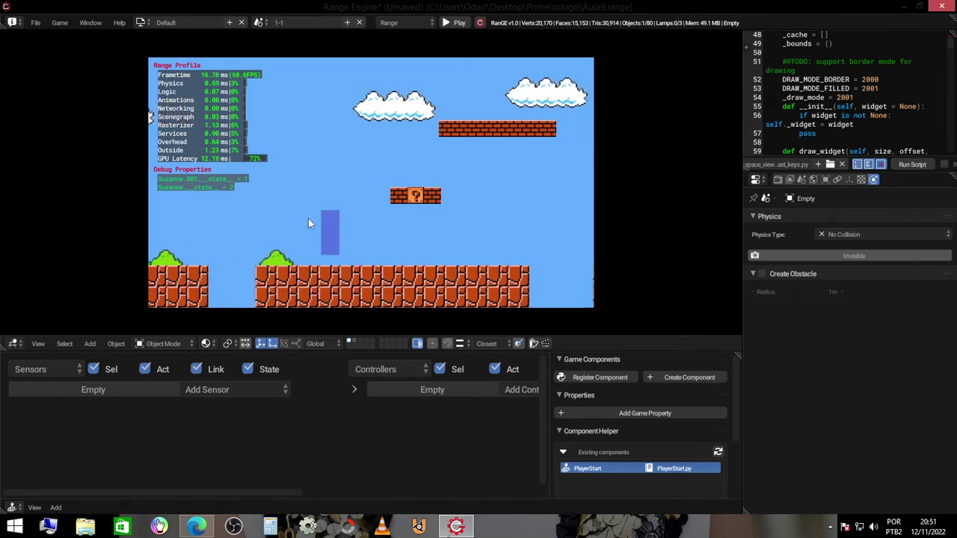
pyautogui.press('space')
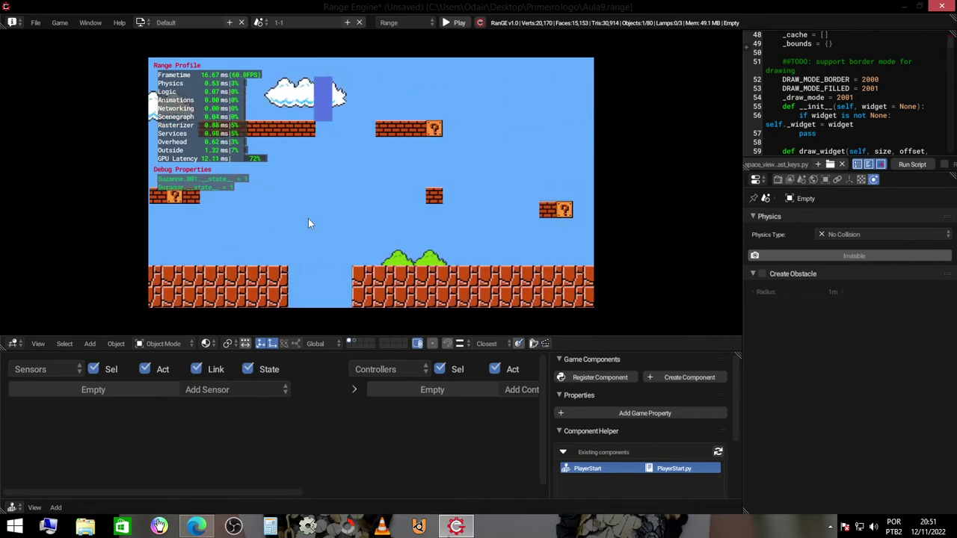
pyautogui.press('space')
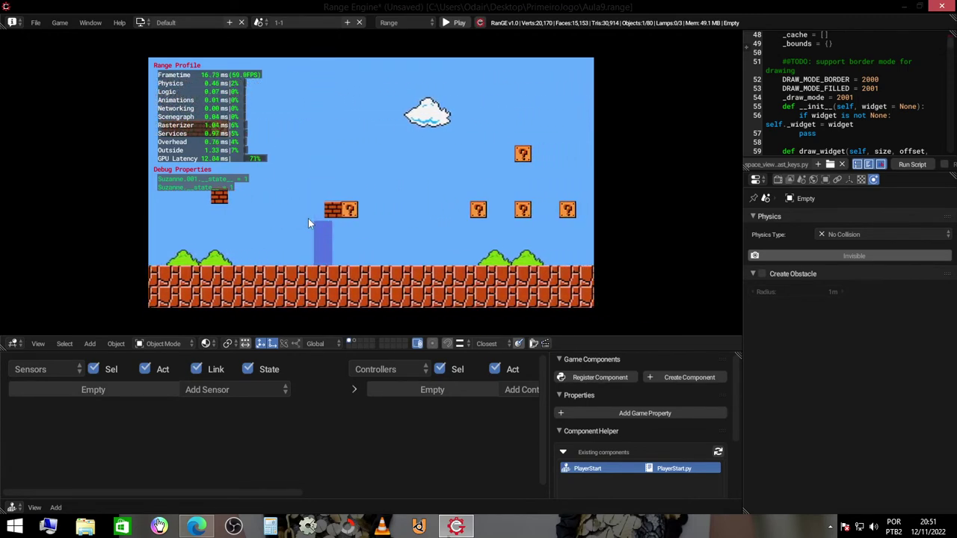
pyautogui.press('space')
pyautogui.press('space')
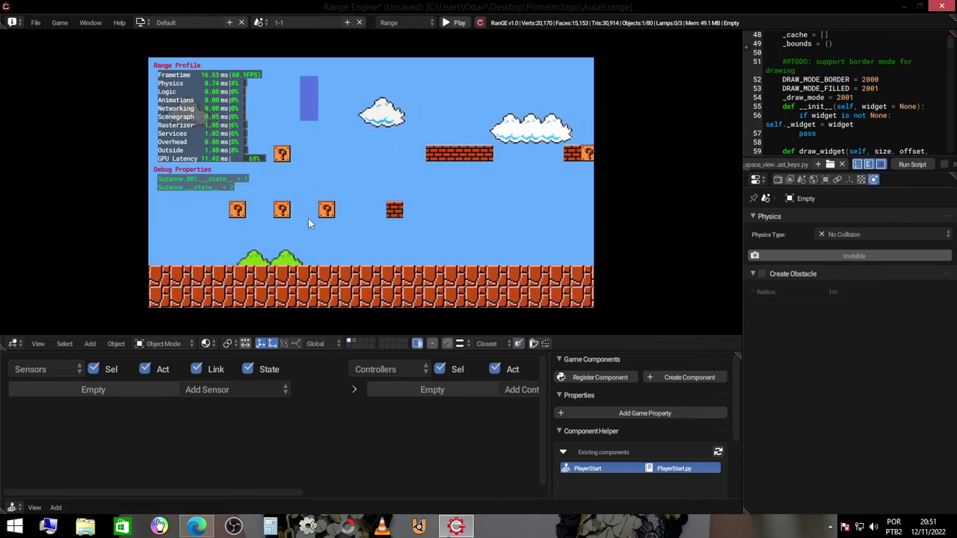
pyautogui.press('space')
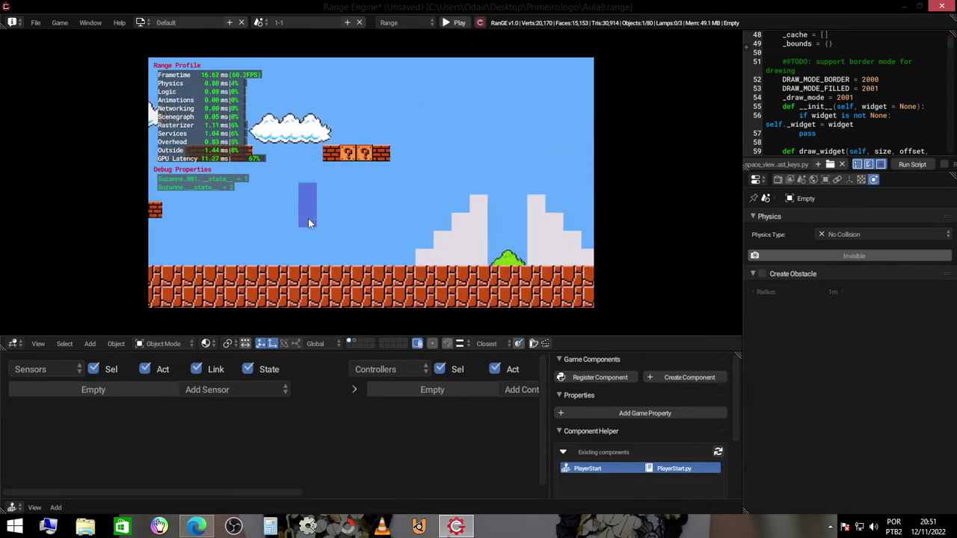
# Step: Continue across 1-1 over stairs, pipes and gaps up to the bonus pipe
pyautogui.press('space')
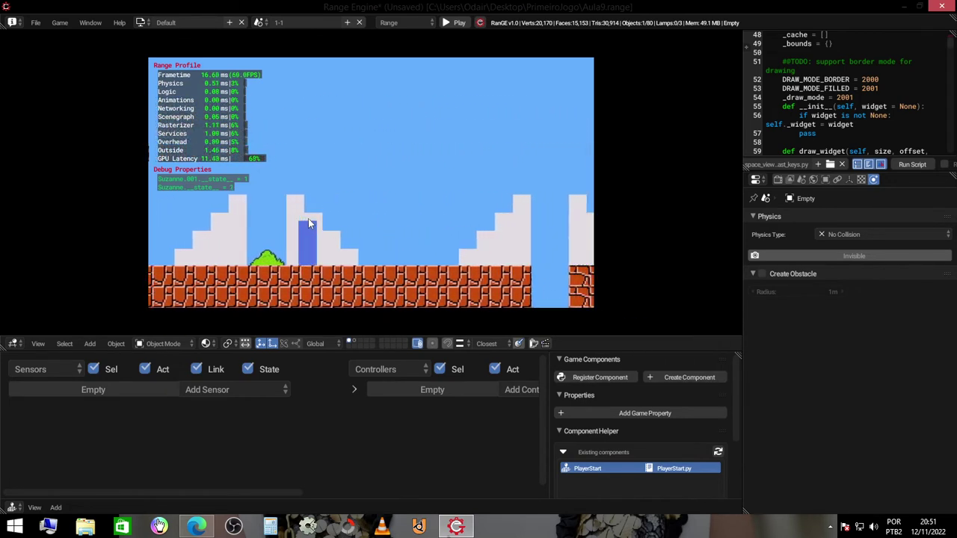
pyautogui.press('space')
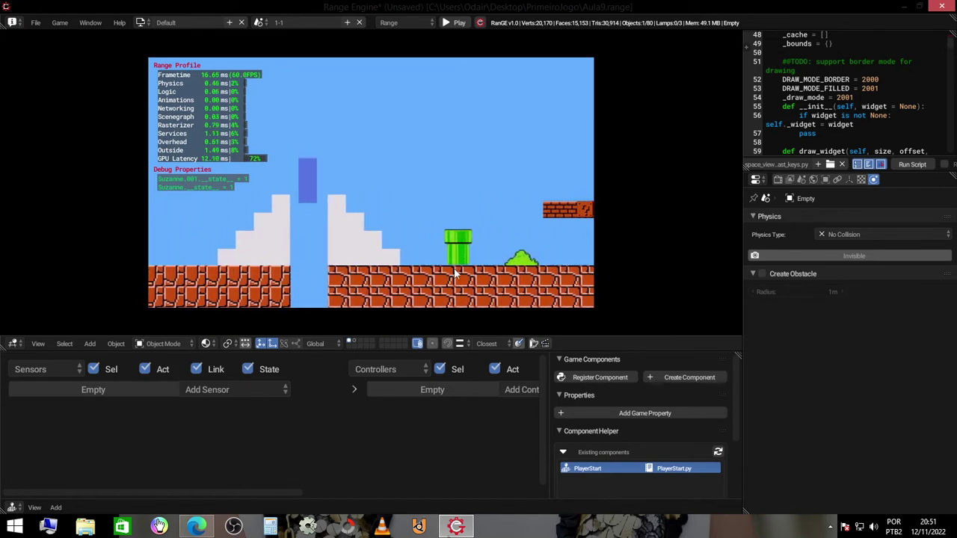
pyautogui.press('space')
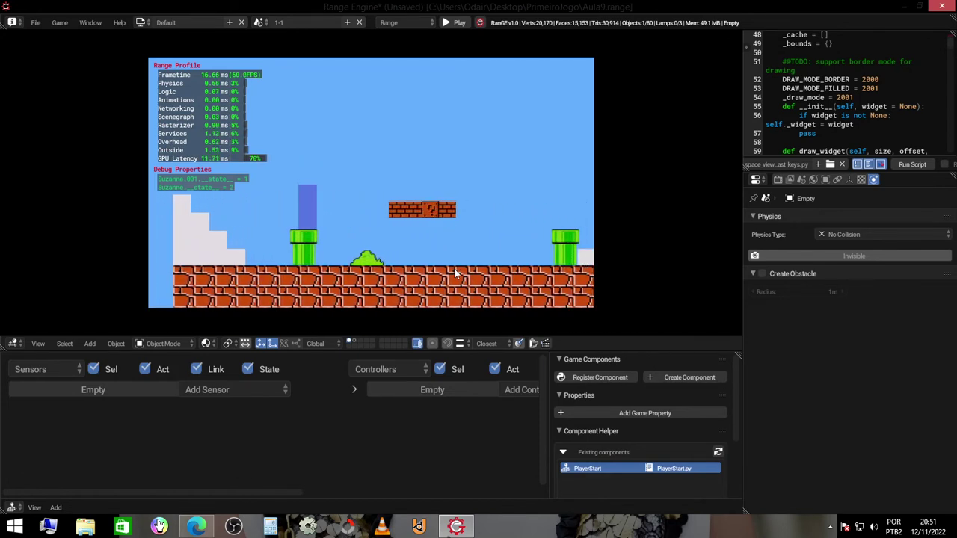
pyautogui.press('space')
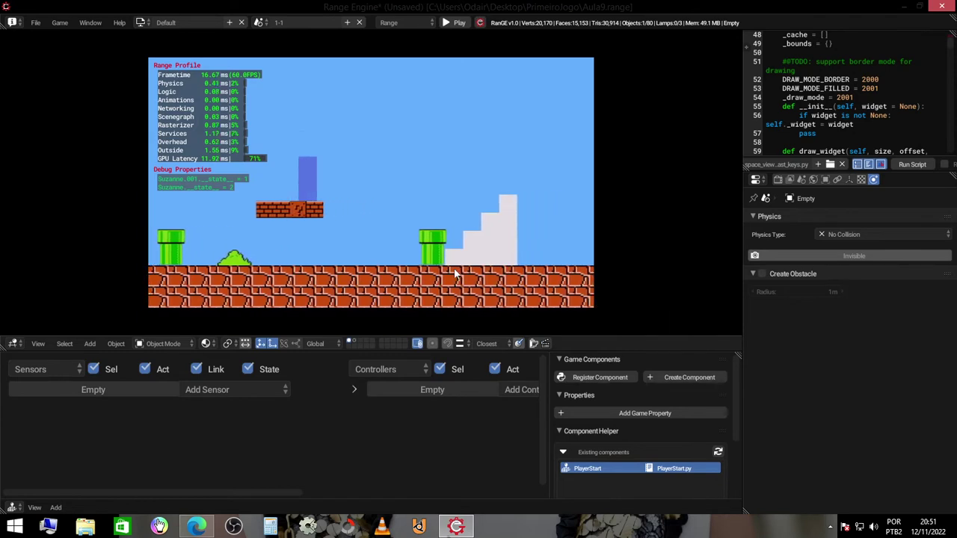
pyautogui.press('space')
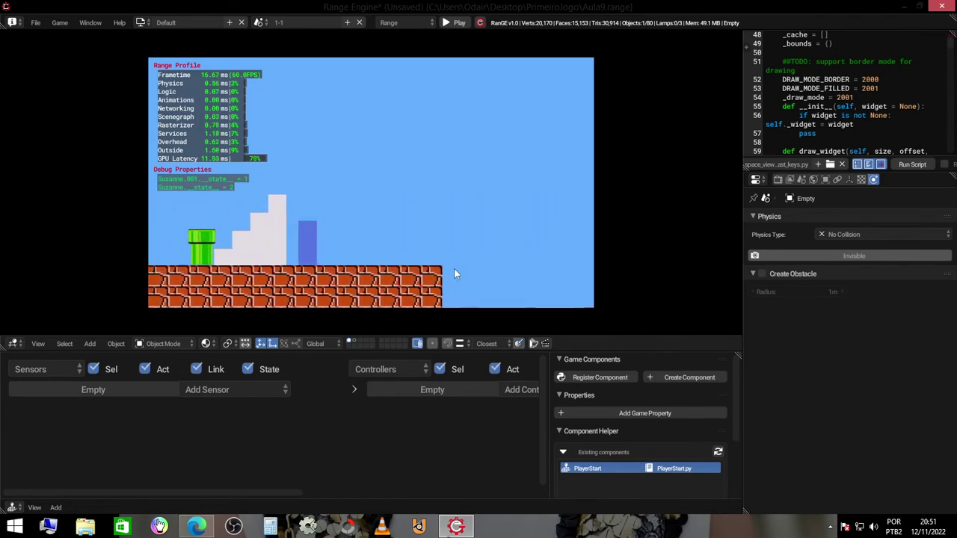
pyautogui.press('space')
pyautogui.press('space')
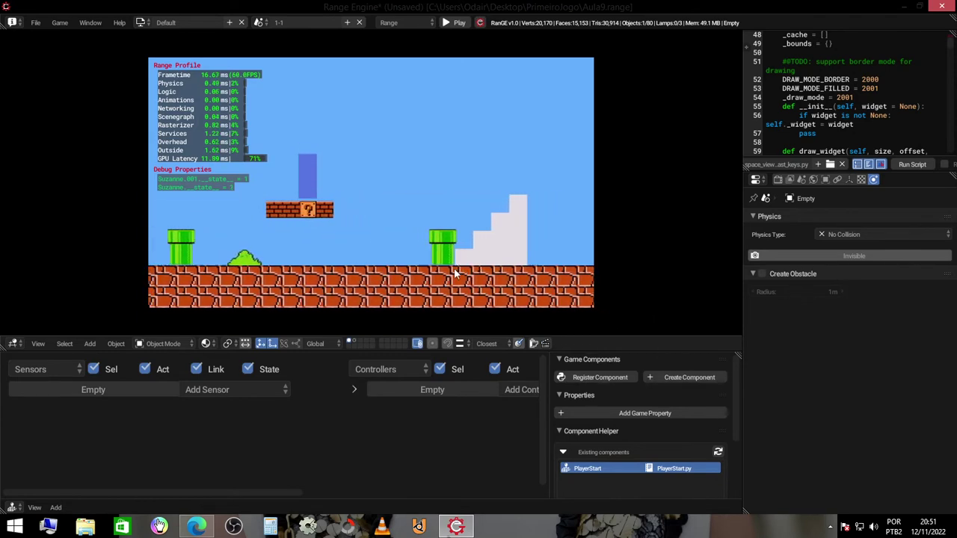
pyautogui.press('space')
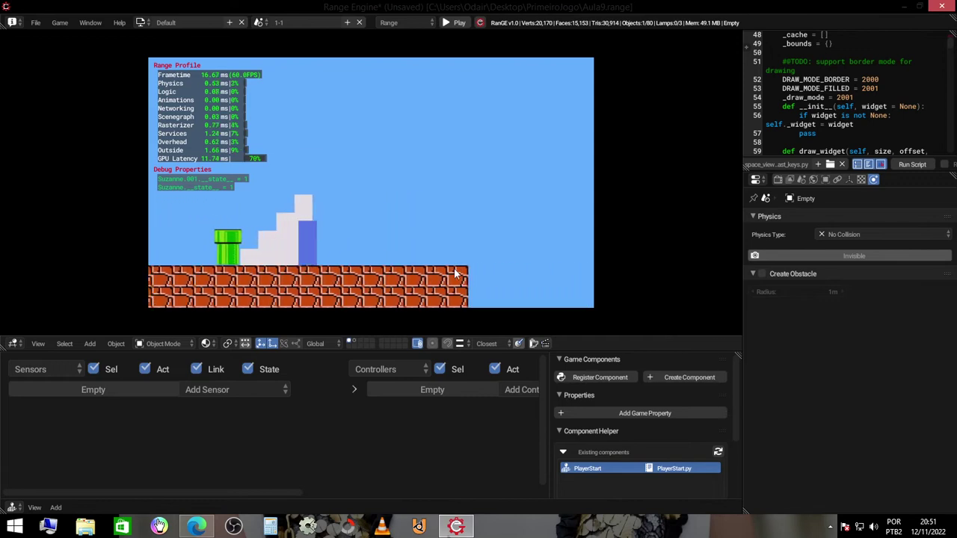
pyautogui.press('space')
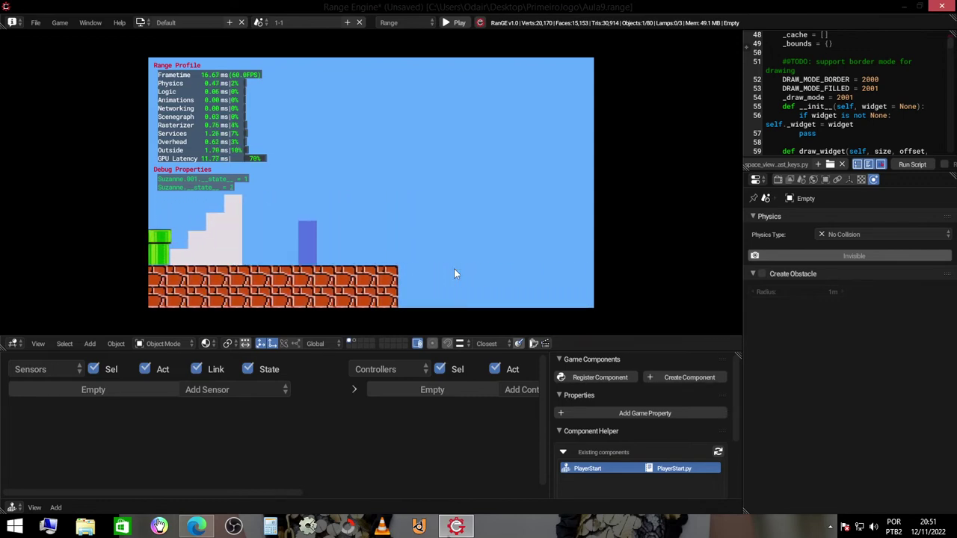
pyautogui.press('space')
pyautogui.press('space')
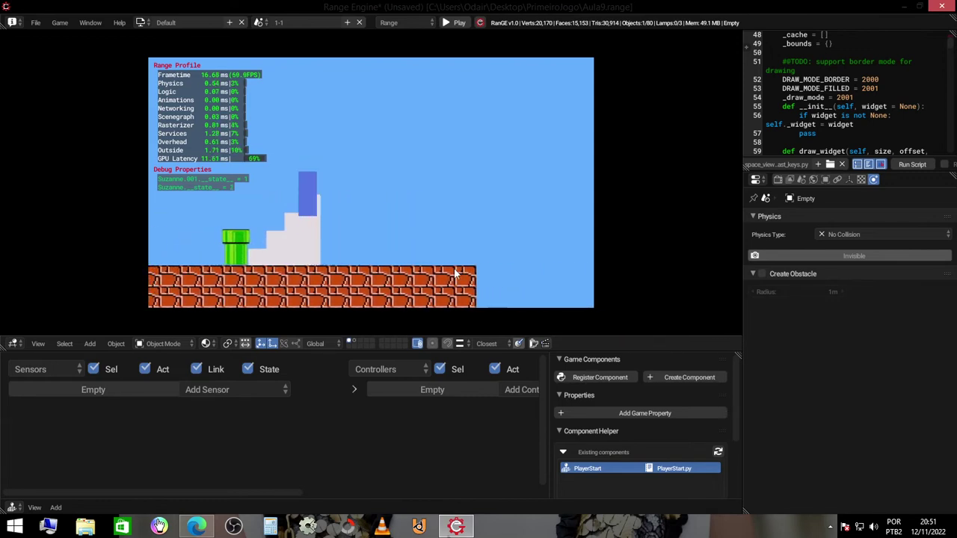
pyautogui.press('space')
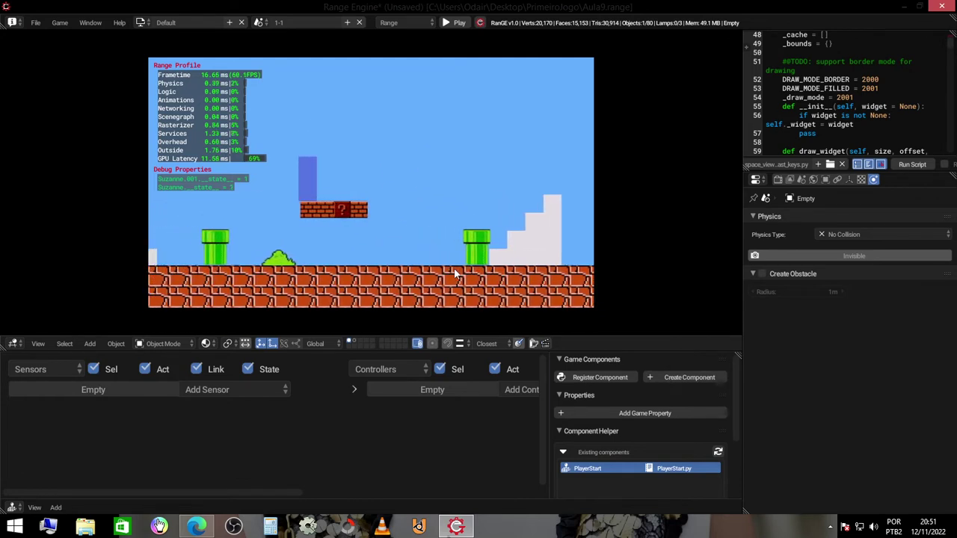
pyautogui.press('space')
pyautogui.press('space')
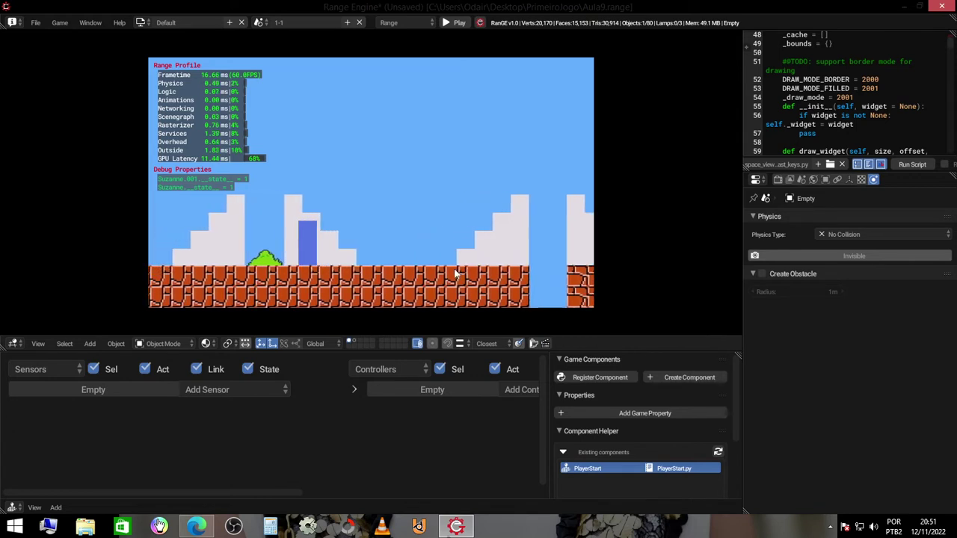
pyautogui.press('space')
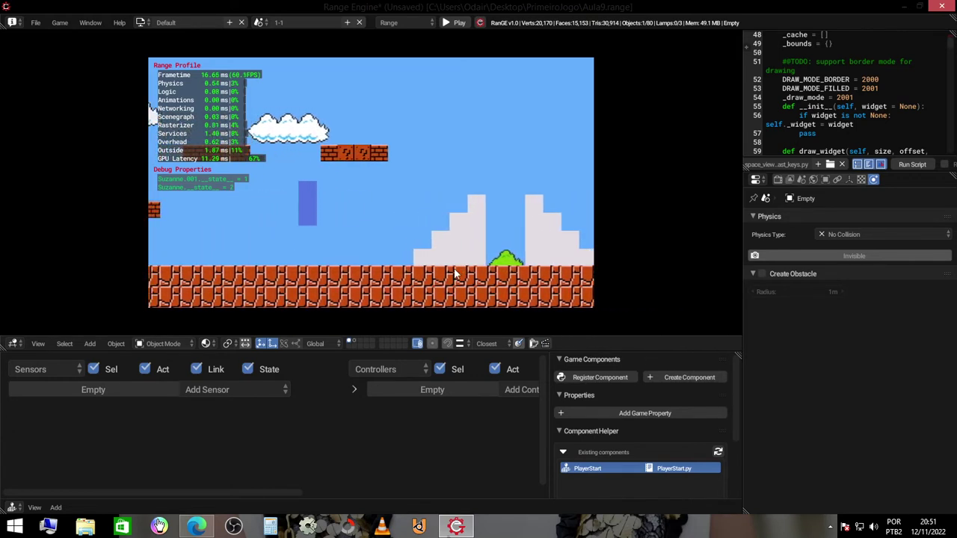
pyautogui.press('space')
pyautogui.press('space')
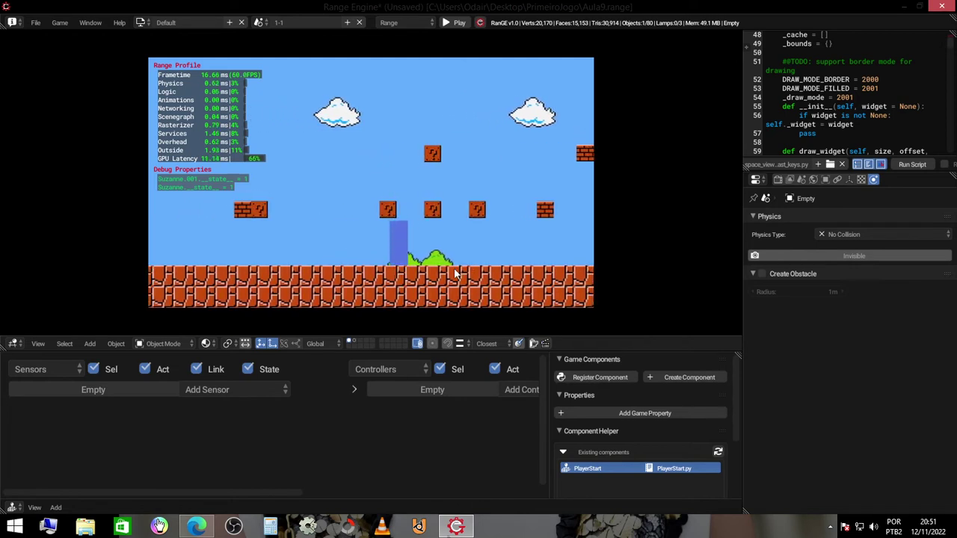
pyautogui.press('space')
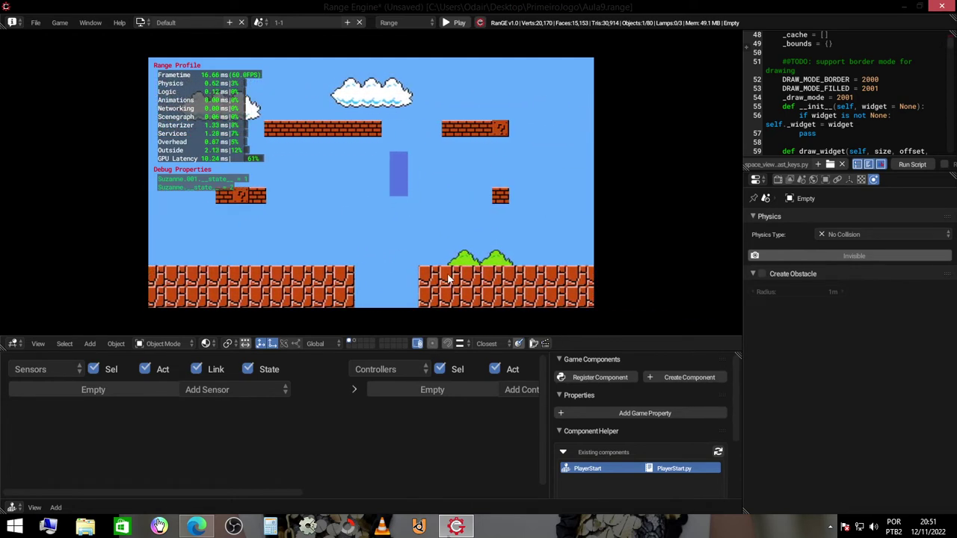
pyautogui.press('space')
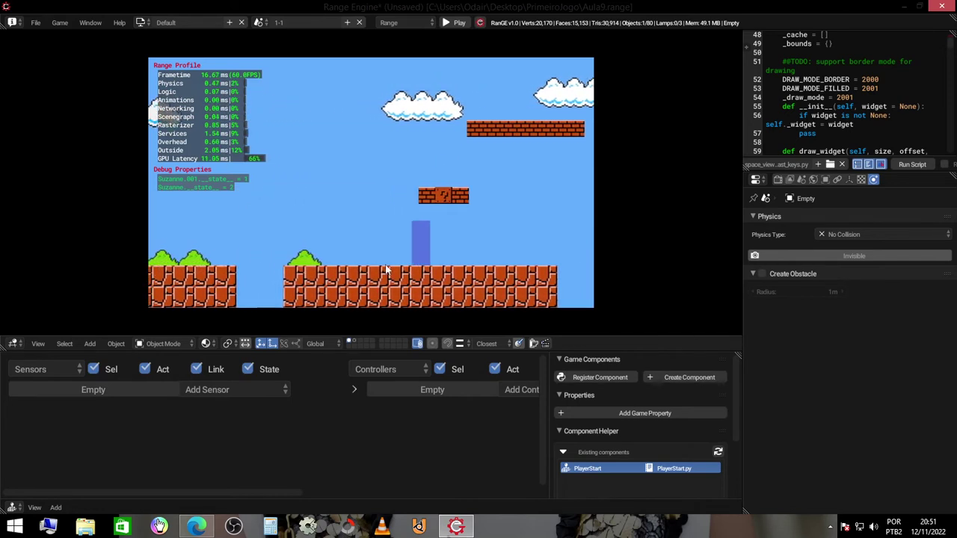
pyautogui.press('space')
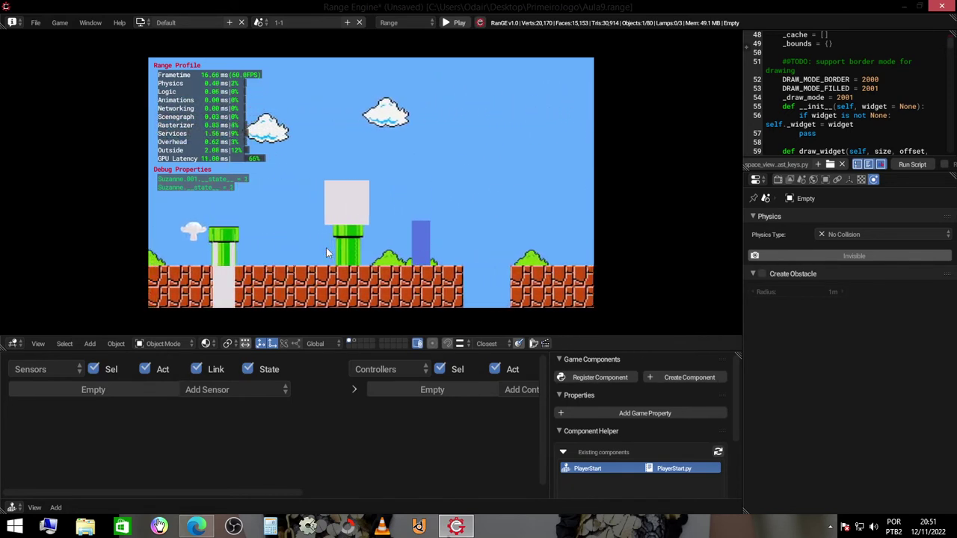
pyautogui.press('space')
# Step: Go down the pipe and collect coins in the underground bonus level
pyautogui.press('Down')
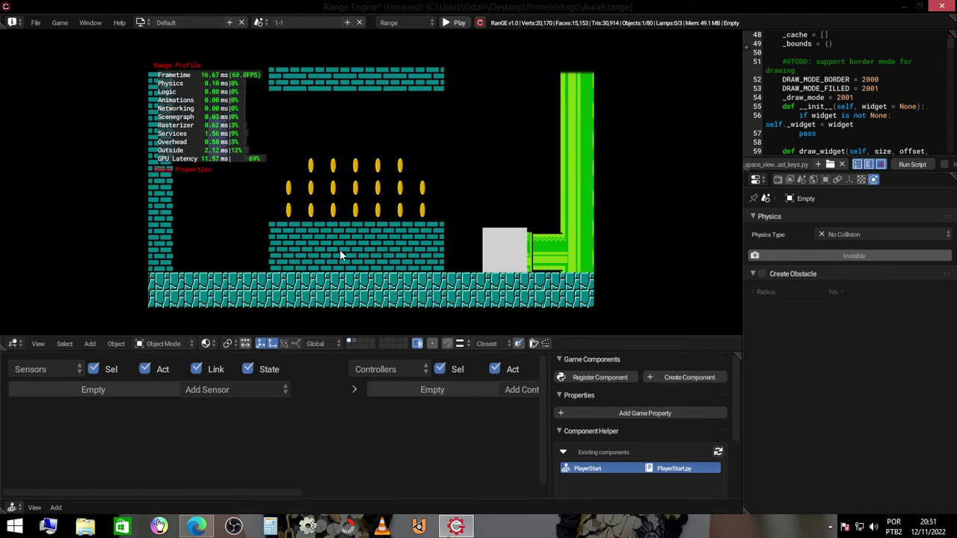
pyautogui.press('Right')
pyautogui.press('space')
pyautogui.press('Right')
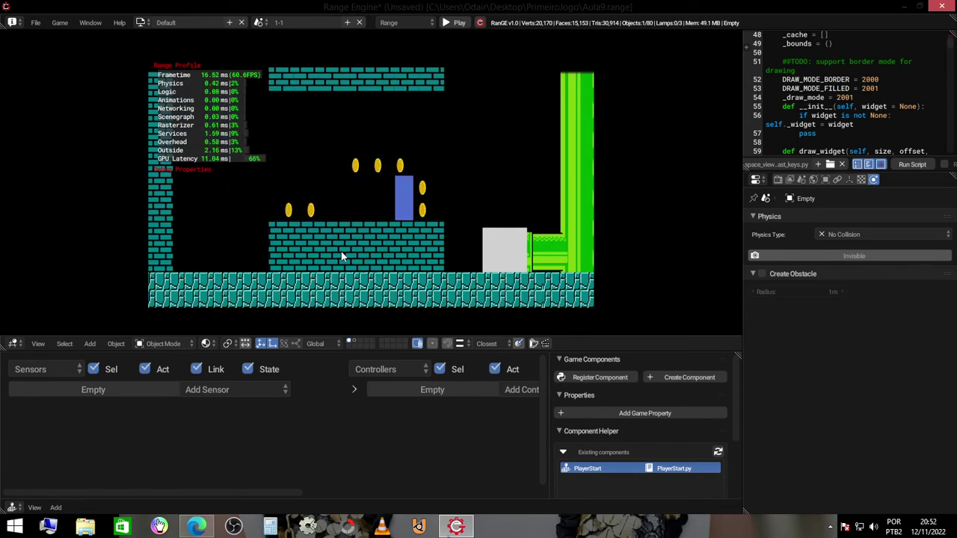
pyautogui.press('space')
pyautogui.press('Left')
pyautogui.press('space')
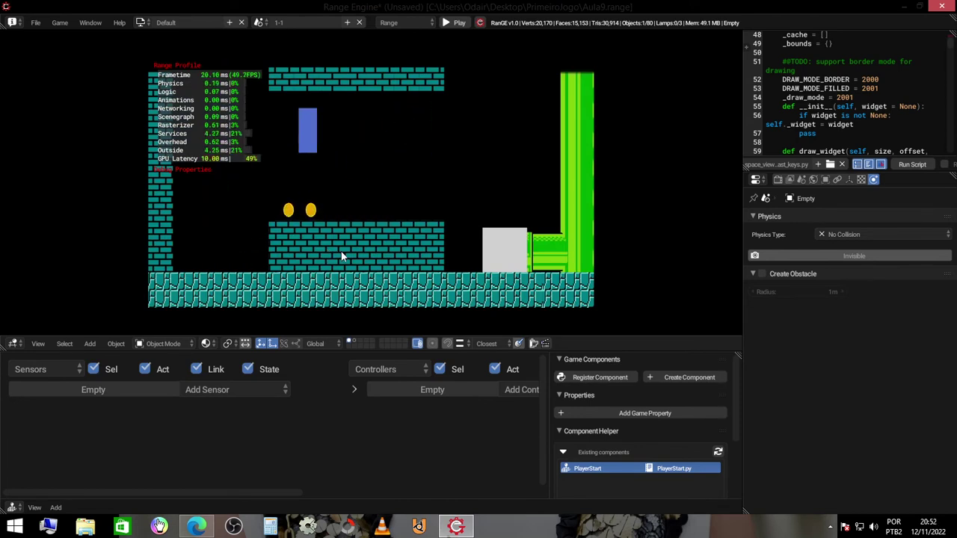
pyautogui.press('Right')
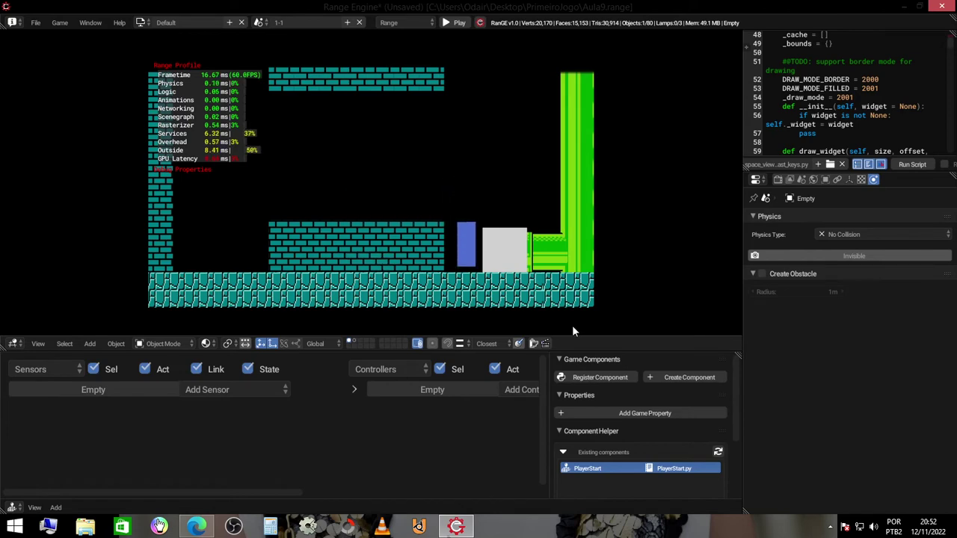
pyautogui.click(829, 529)
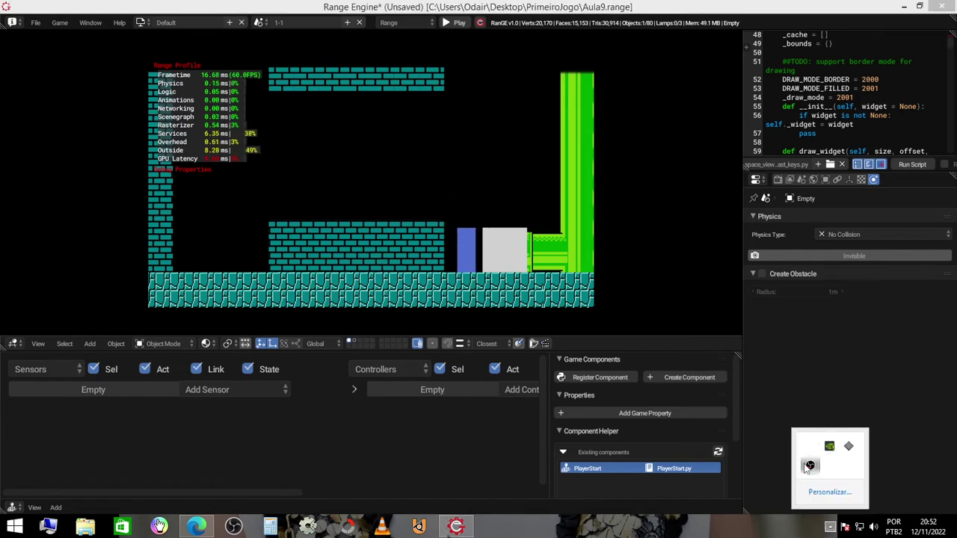
# Step: Check the recording in OBS, minimize it, and stop the game with Esc
pyautogui.click(809, 466)
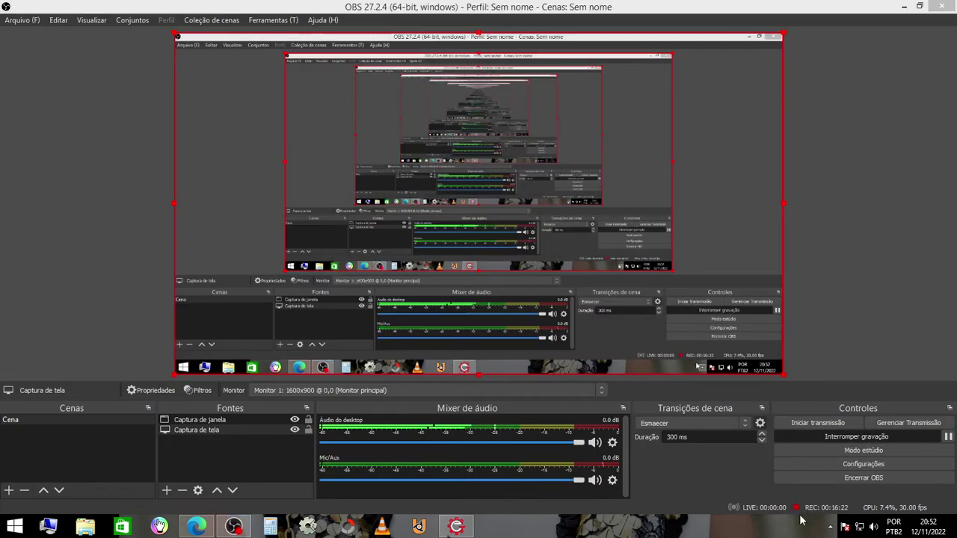
pyautogui.click(903, 9)
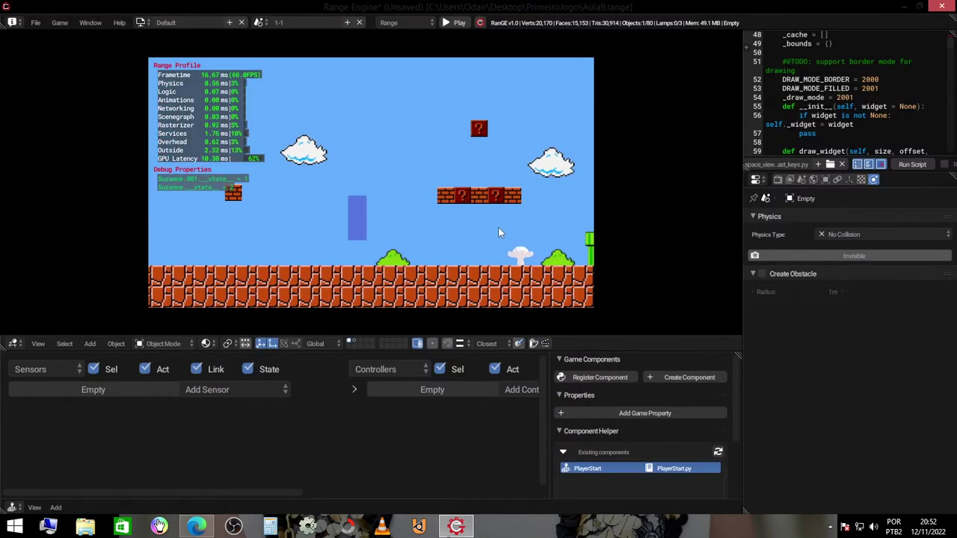
pyautogui.press('Escape')
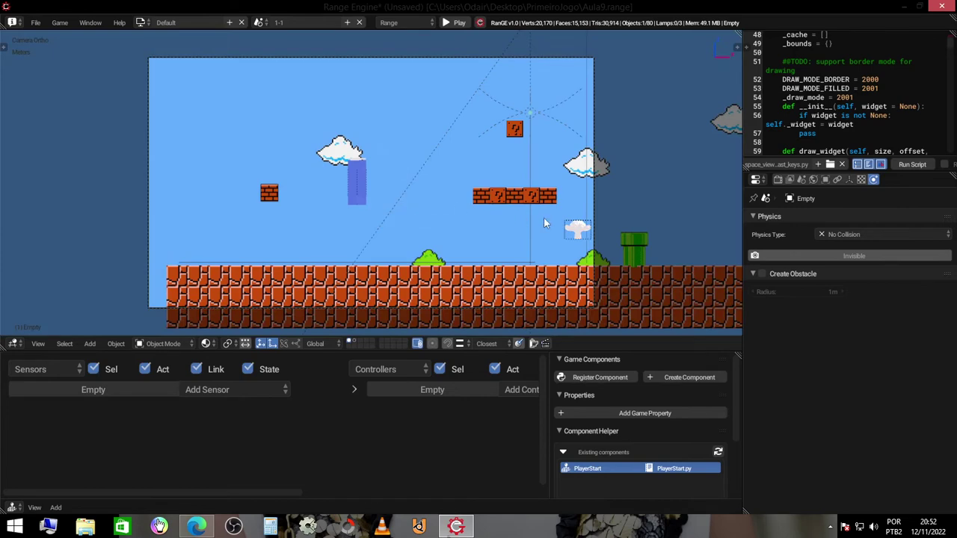
# Step: Orbit and fly through level 1-1 near the green pipe, then zoom out to see the stage
pyautogui.moveTo(544, 217)
pyautogui.mouseDown(button='middle')
pyautogui.moveTo(396, 141)
pyautogui.moveTo(391, 161)
pyautogui.moveTo(524, 159)
pyautogui.moveTo(465, 167)
pyautogui.mouseUp(button='middle')
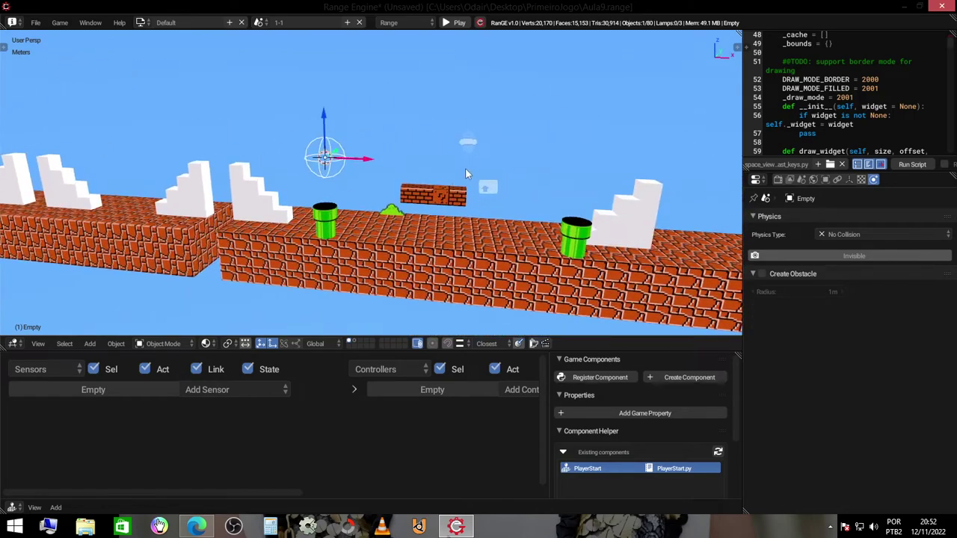
pyautogui.hotkey('shift', 'f')
pyautogui.press('w')
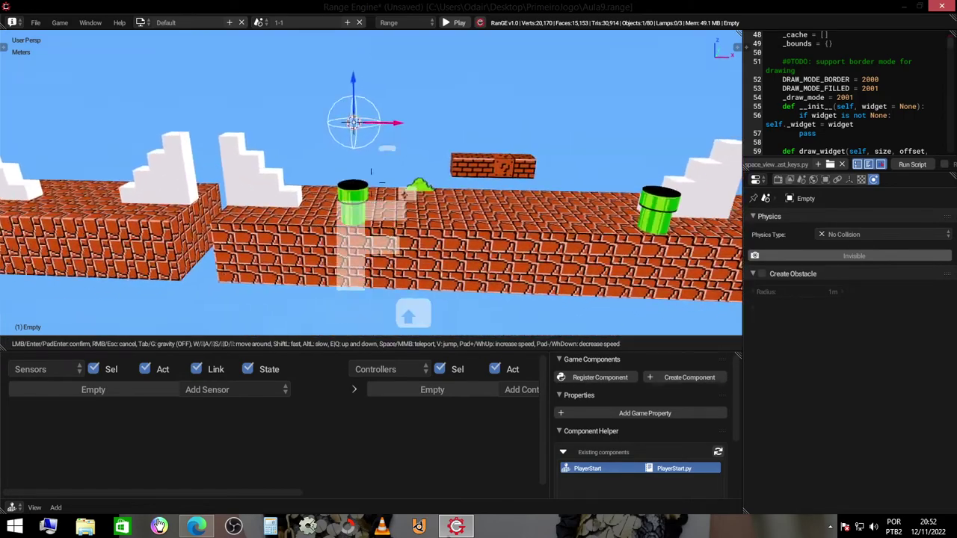
pyautogui.press('s')
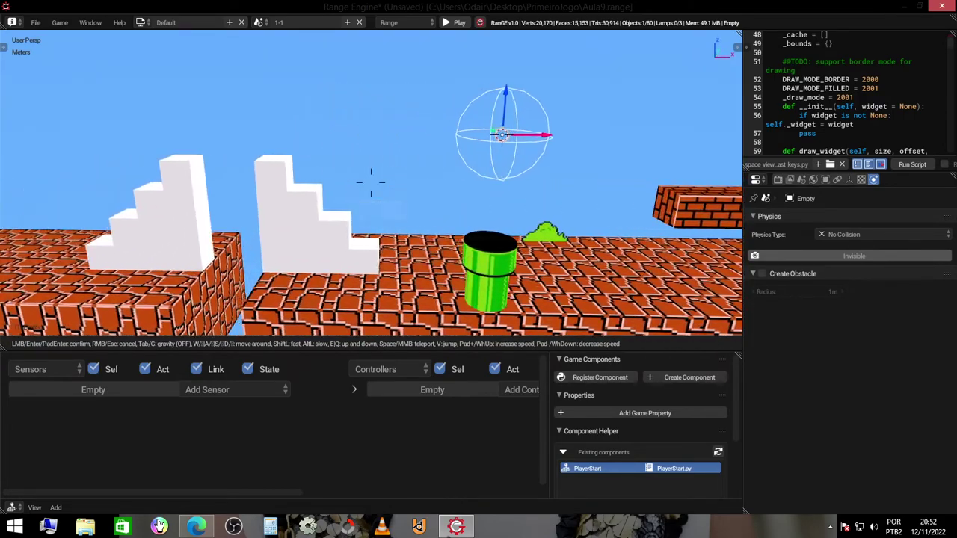
pyautogui.click(371, 183)
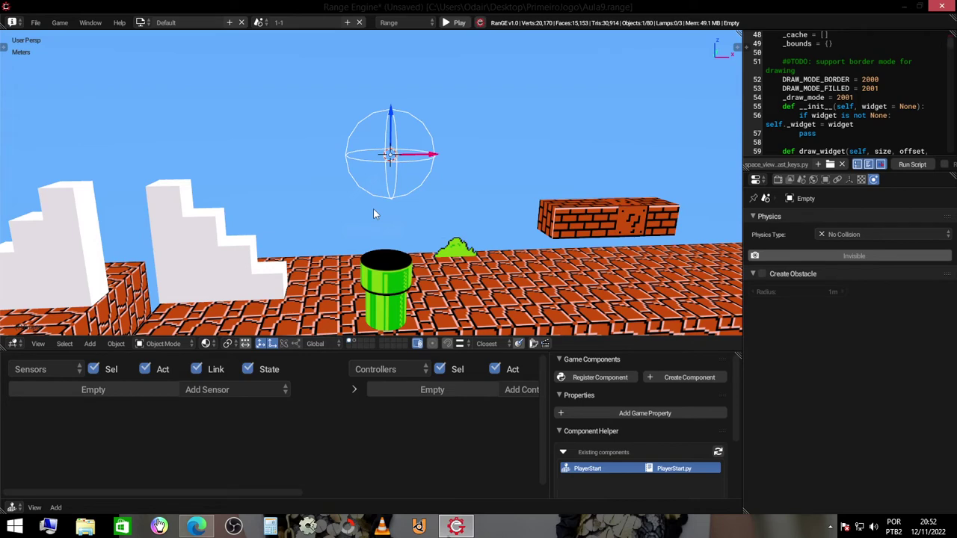
pyautogui.scroll(-10, 374, 214)
pyautogui.scroll(-3, 374, 213)
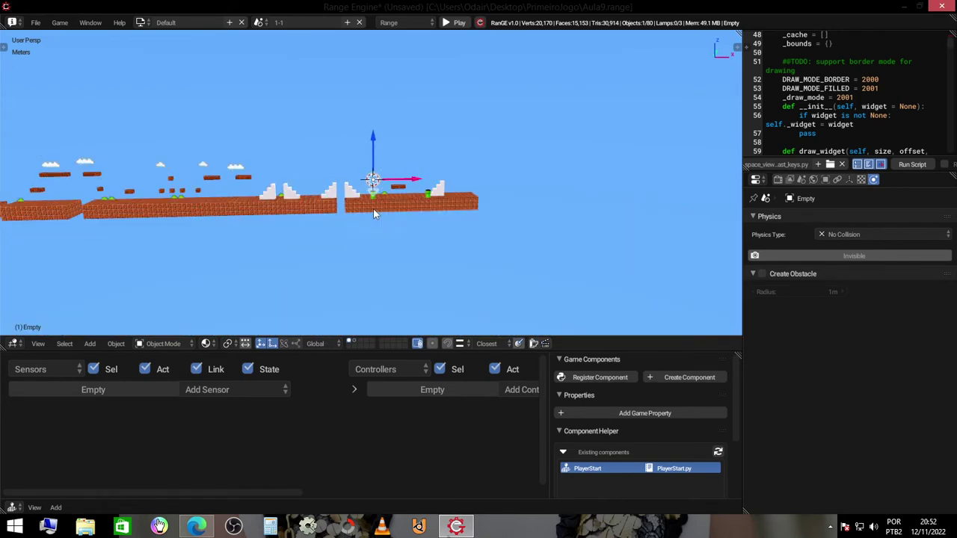
# Step: Add a Message sensor with subject fasebonus, replacing a mistaken Always sensor
pyautogui.click(233, 394)
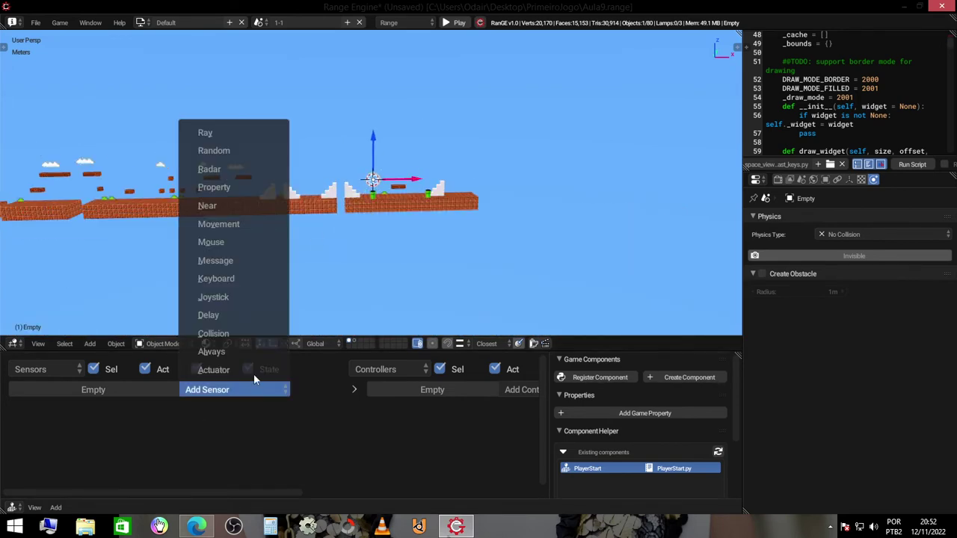
pyautogui.click(227, 362)
pyautogui.keyDown('ctrl'); pyautogui.hscroll(2, 307, 425); pyautogui.keyUp('ctrl')
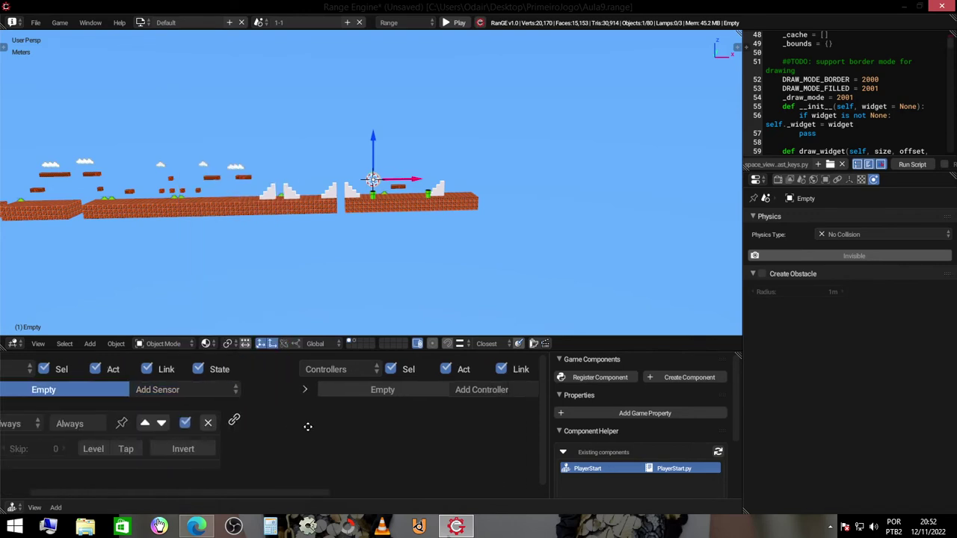
pyautogui.keyDown('ctrl'); pyautogui.hscroll(3, 257, 423); pyautogui.keyUp('ctrl')
pyautogui.keyDown('ctrl'); pyautogui.hscroll(-3, 284, 425); pyautogui.keyUp('ctrl')
pyautogui.keyDown('ctrl'); pyautogui.hscroll(-1, 261, 424); pyautogui.keyUp('ctrl')
pyautogui.moveTo(261, 426); pyautogui.dragTo(318, 424, button='middle')
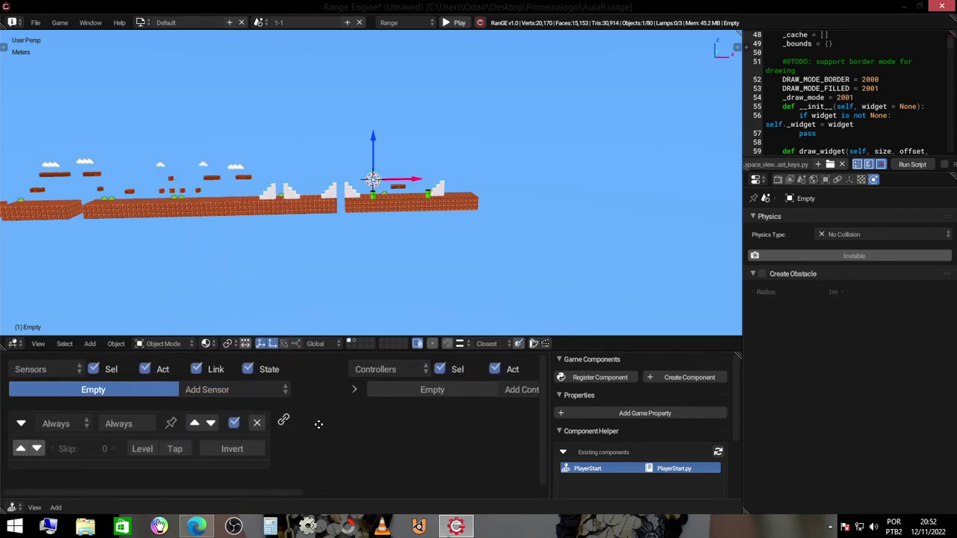
pyautogui.click(258, 424)
pyautogui.click(246, 390)
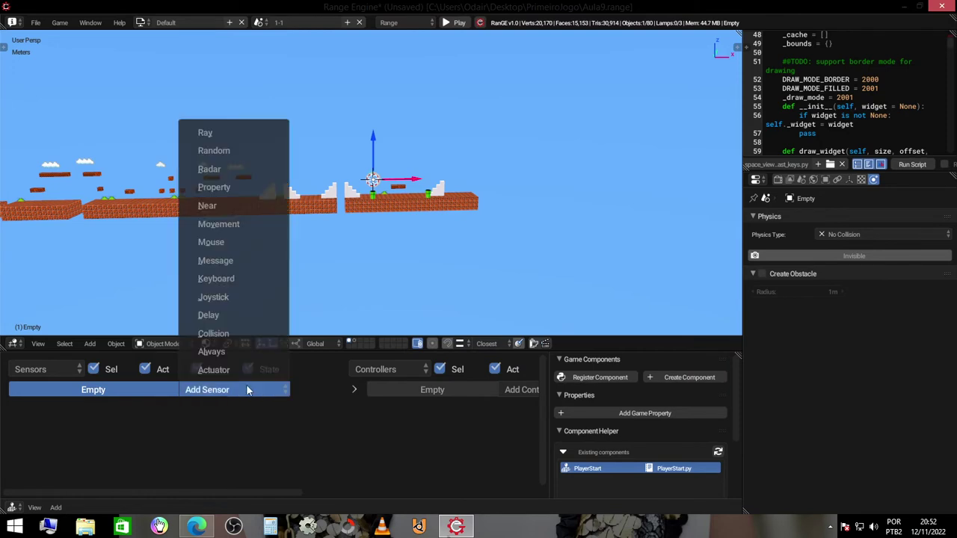
pyautogui.click(242, 261)
pyautogui.write('fasebonus')
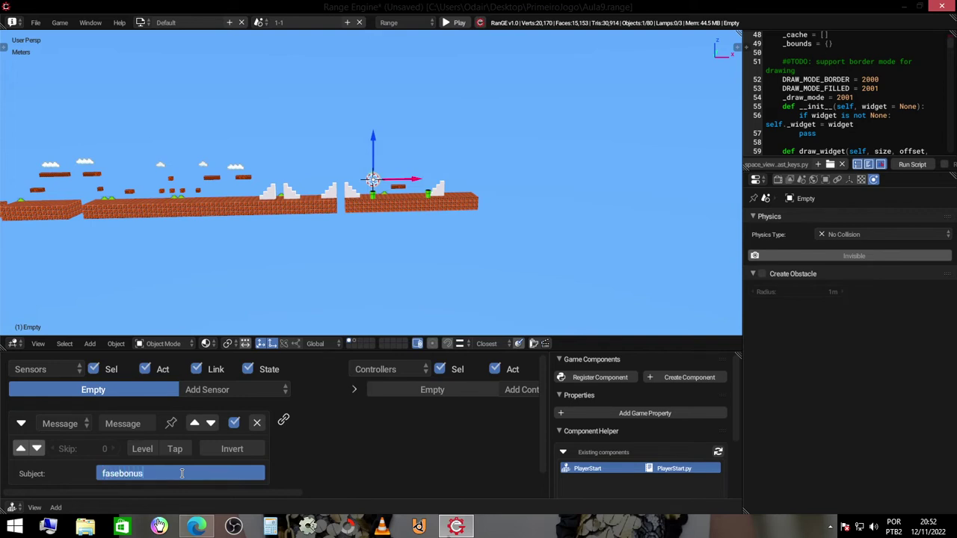
pyautogui.click(398, 448)
# Step: Add an Edit Object actuator targeting ComonetesFases and link the Message sensor to it
pyautogui.moveTo(386, 434)
pyautogui.mouseDown(button='middle')
pyautogui.moveTo(354, 440)
pyautogui.moveTo(351, 427)
pyautogui.moveTo(236, 427)
pyautogui.mouseUp(button='middle')
pyautogui.click(486, 382)
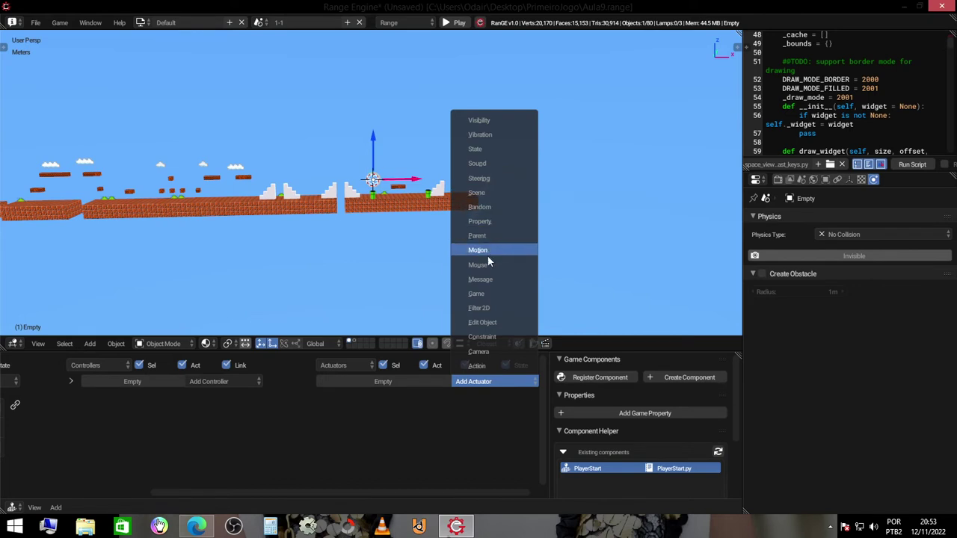
pyautogui.click(482, 322)
pyautogui.hscroll(-1, 72, 415)
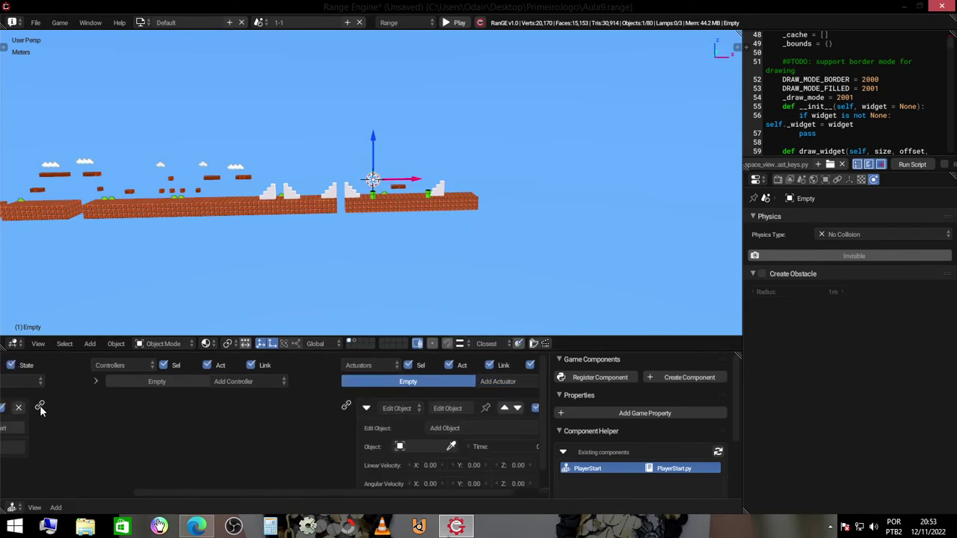
pyautogui.moveTo(342, 404); pyautogui.dragTo(346, 405)
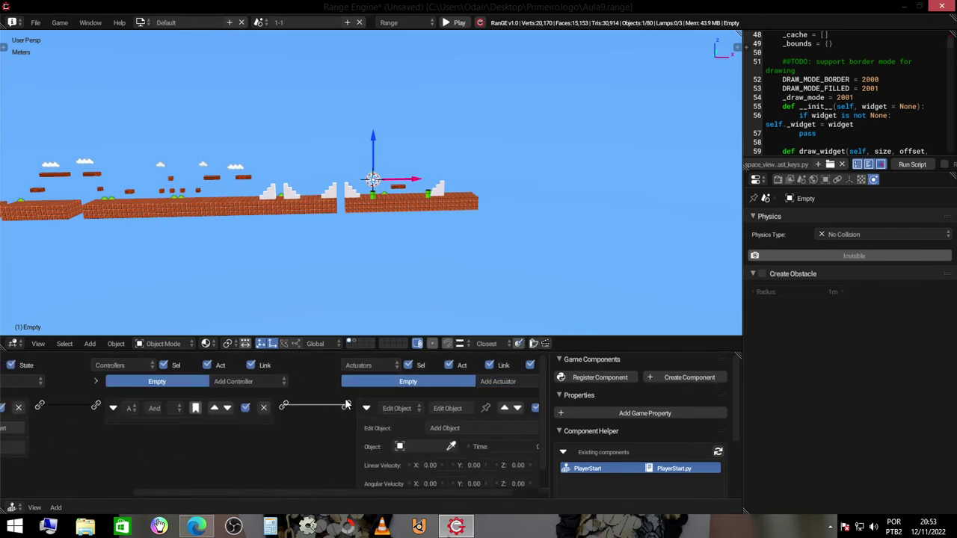
pyautogui.click(419, 448)
pyautogui.write('co')
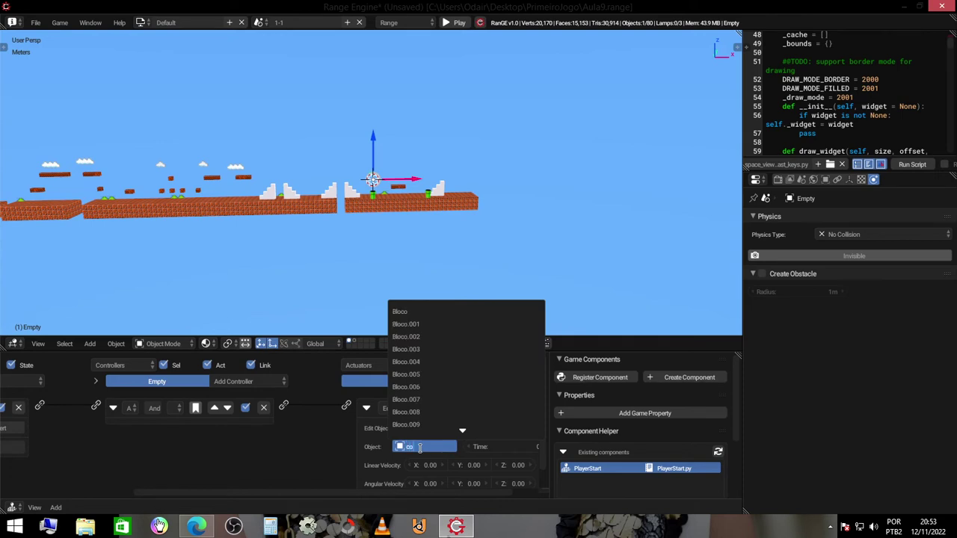
pyautogui.write('m')
pyautogui.click(435, 312)
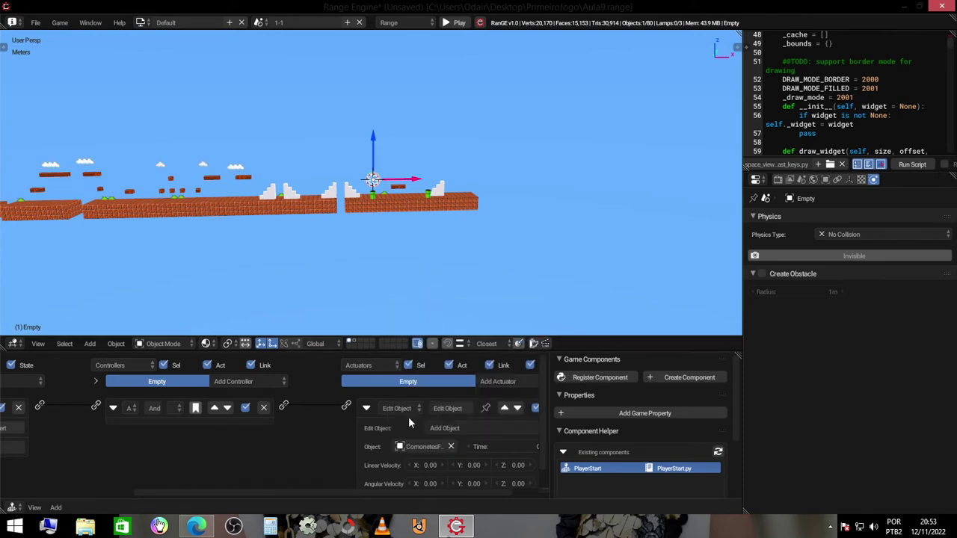
pyautogui.moveTo(344, 446); pyautogui.dragTo(313, 439, button='middle')
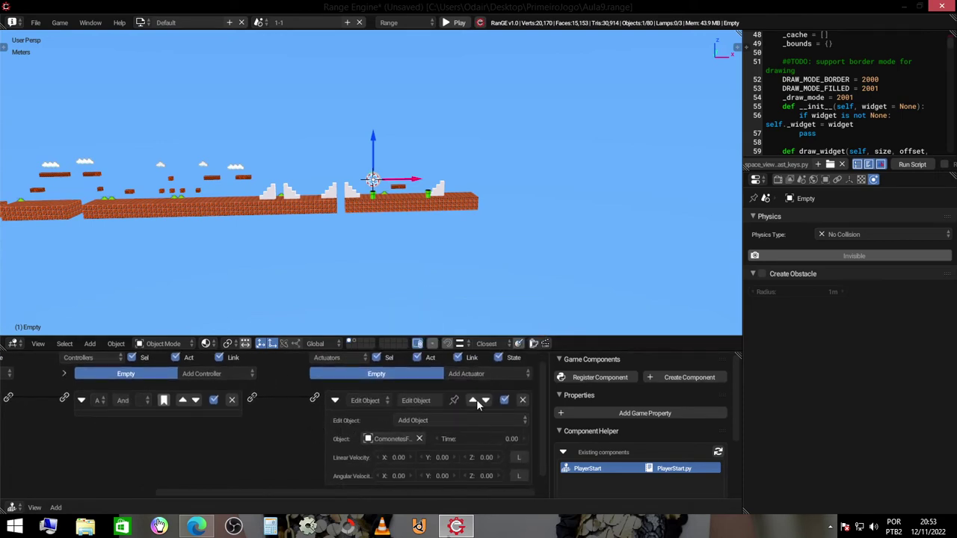
pyautogui.moveTo(253, 444); pyautogui.dragTo(469, 437, button='middle')
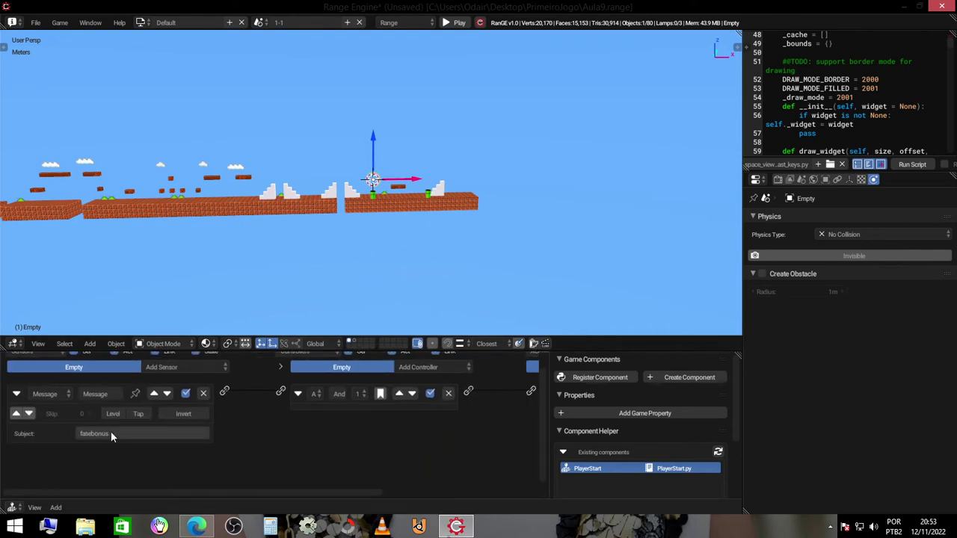
pyautogui.press('Return')
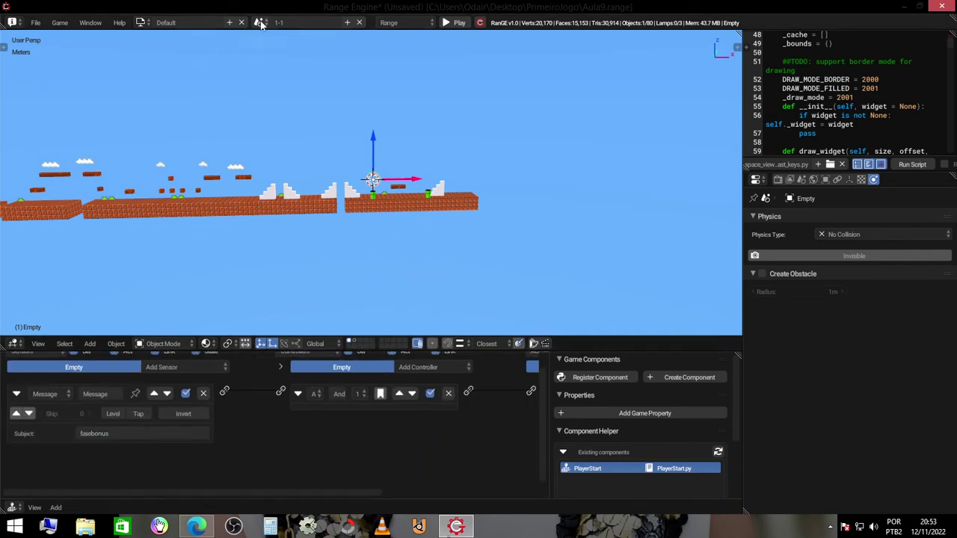
# Step: Open the Fase Bonus scene, select Cube.007, and list its actuator types
pyautogui.click(260, 23)
pyautogui.click(287, 65)
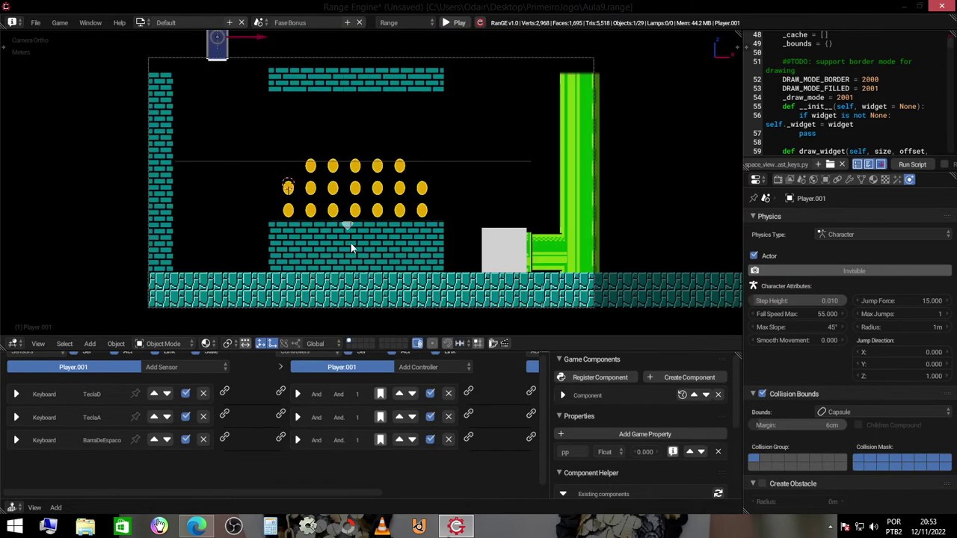
pyautogui.click(492, 245)
pyautogui.click(466, 383)
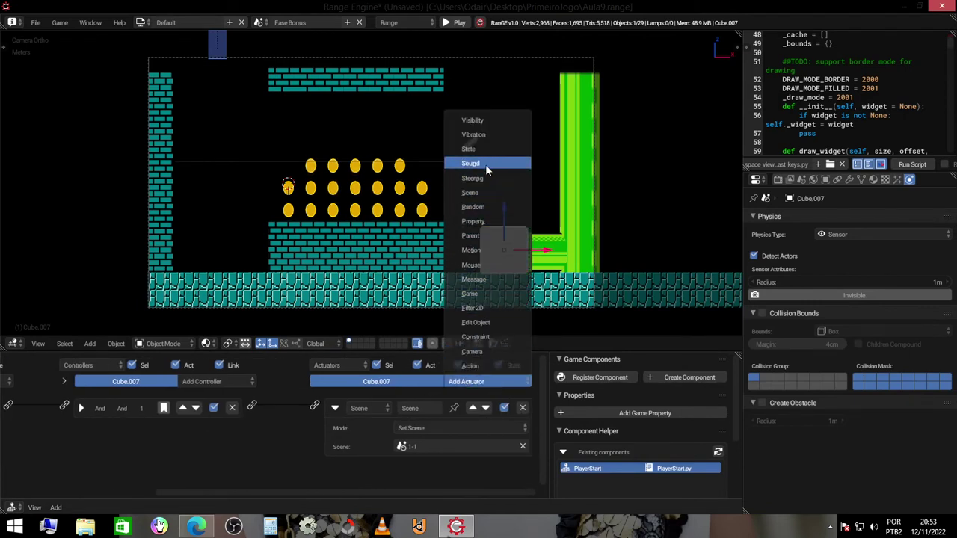
# Step: Add a fasebonus Message actuator to Cube.007 and link it to the And controller
pyautogui.click(480, 282)
pyautogui.moveTo(252, 406); pyautogui.dragTo(315, 469)
pyautogui.scroll(-2, 377, 447)
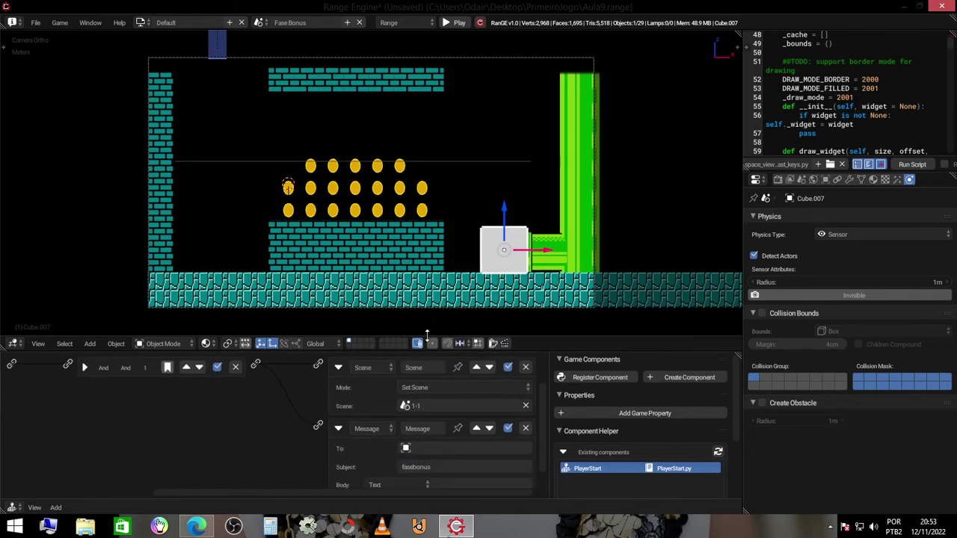
pyautogui.press('ctrl')
# Step: Play-test the Fase Bonus scene by running the player right, then stop the game
pyautogui.press('p')
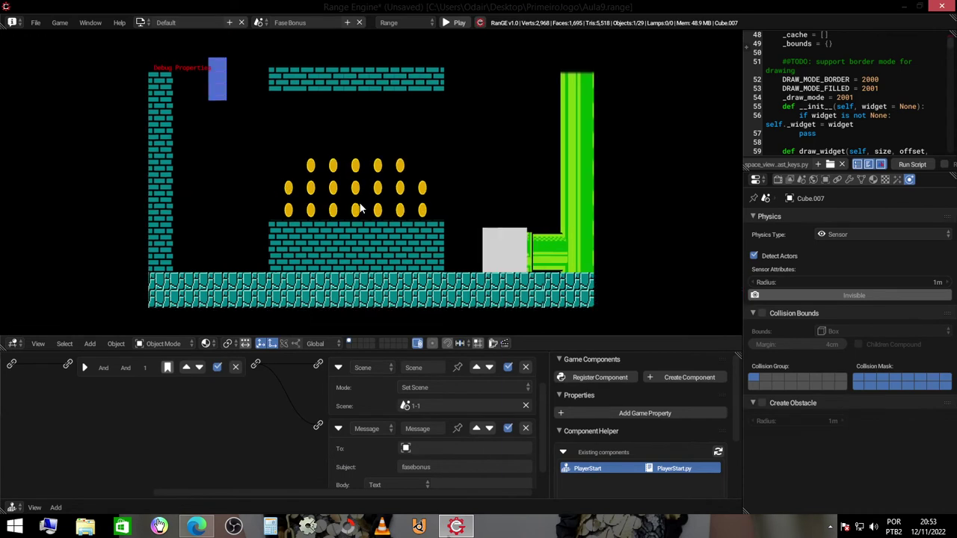
pyautogui.press('Right')
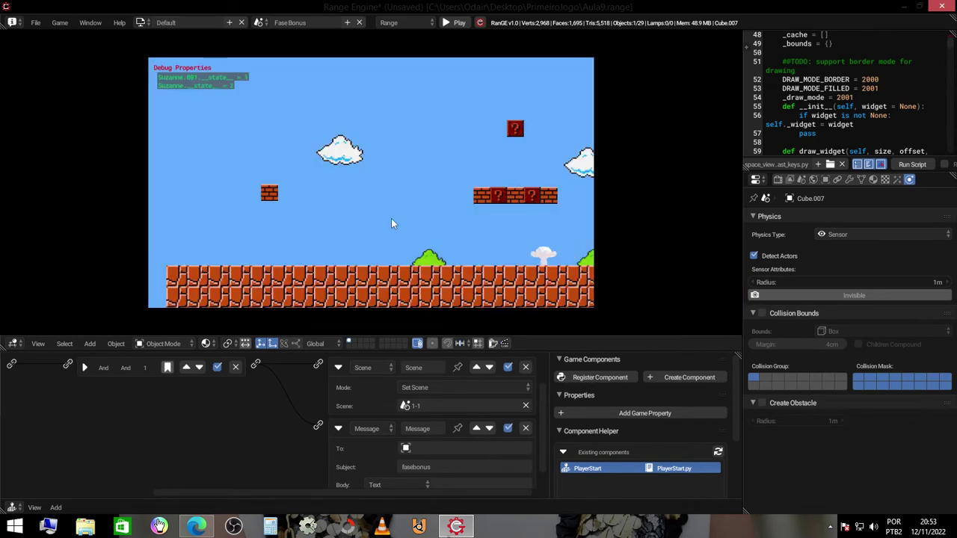
pyautogui.press('Escape')
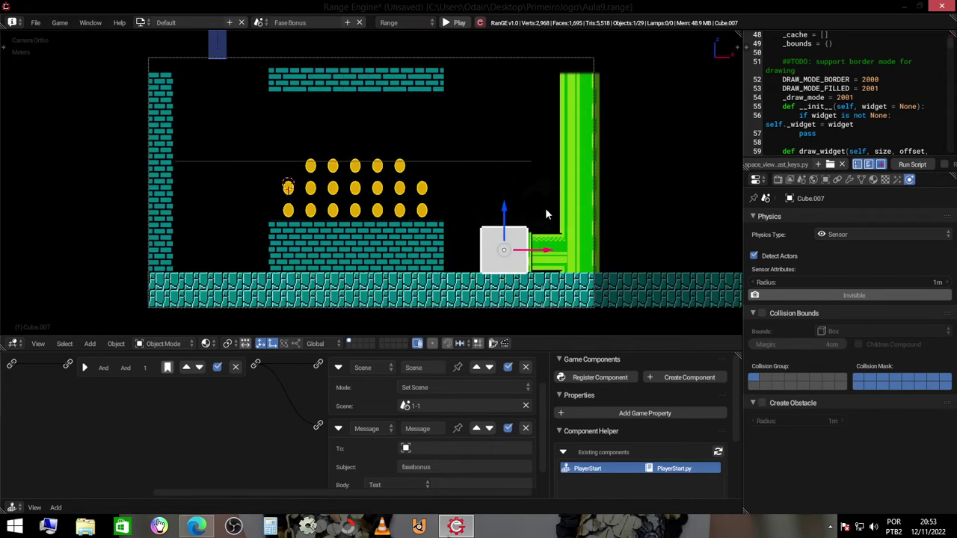
# Step: Switch to the 1-1 scene and move the Camera right along the level
pyautogui.click(260, 22)
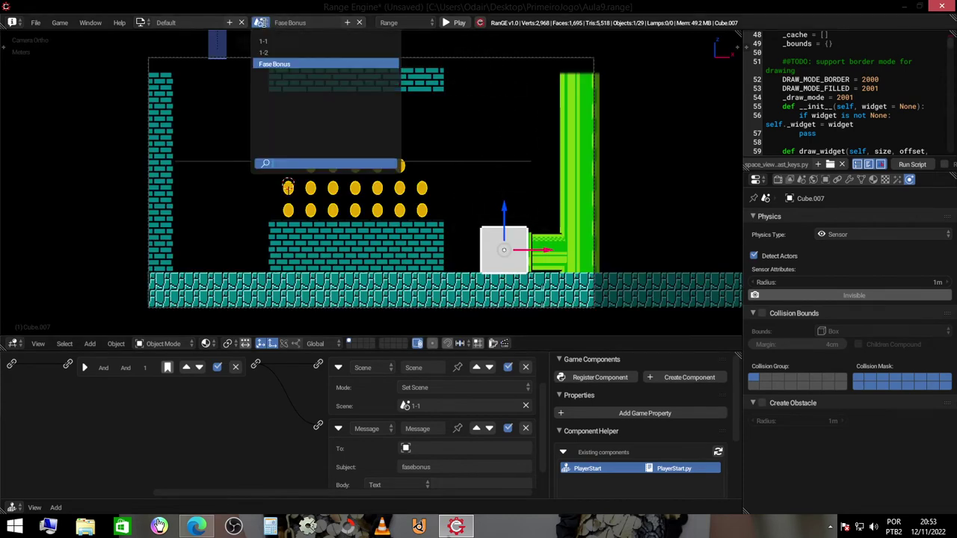
pyautogui.click(284, 41)
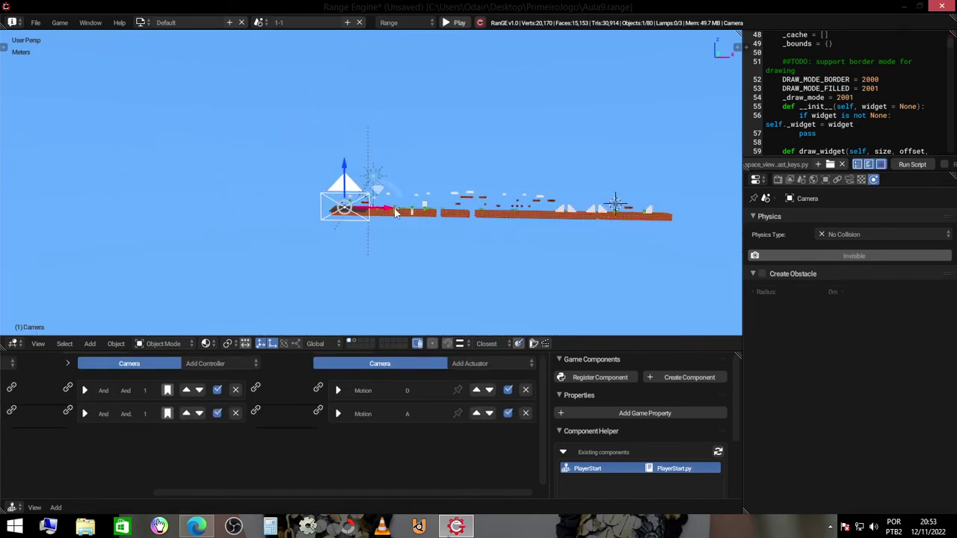
pyautogui.moveTo(603, 241); pyautogui.dragTo(513, 237, button='middle')
pyautogui.scroll(3, 452, 234)
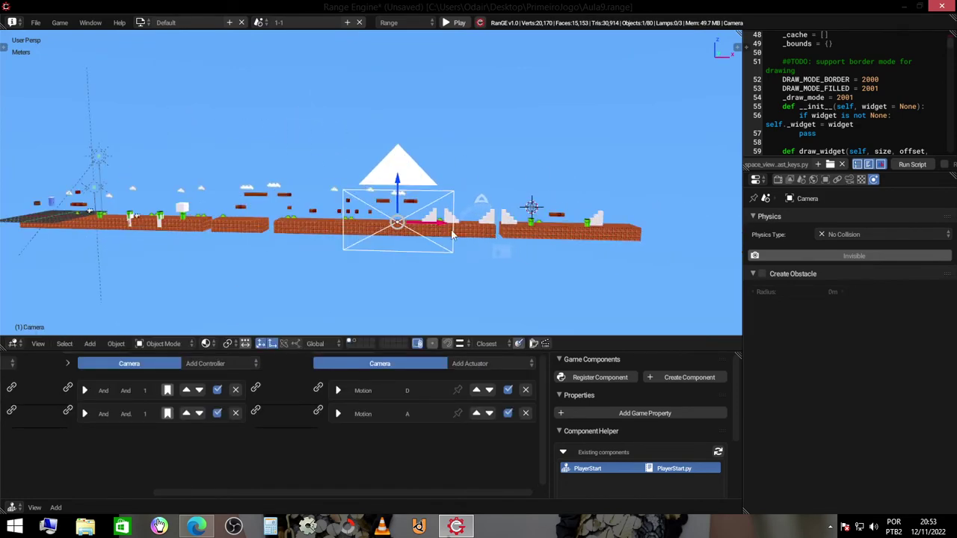
pyautogui.moveTo(451, 234); pyautogui.dragTo(559, 230)
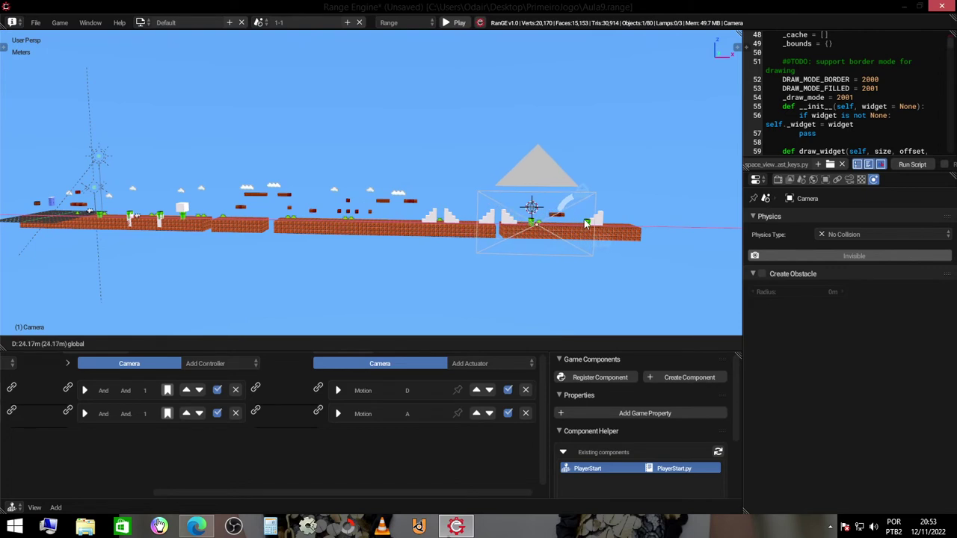
pyautogui.click(574, 226)
# Step: Run a quick play-test of 1-1, then orbit to a low side view of the level
pyautogui.press('p')
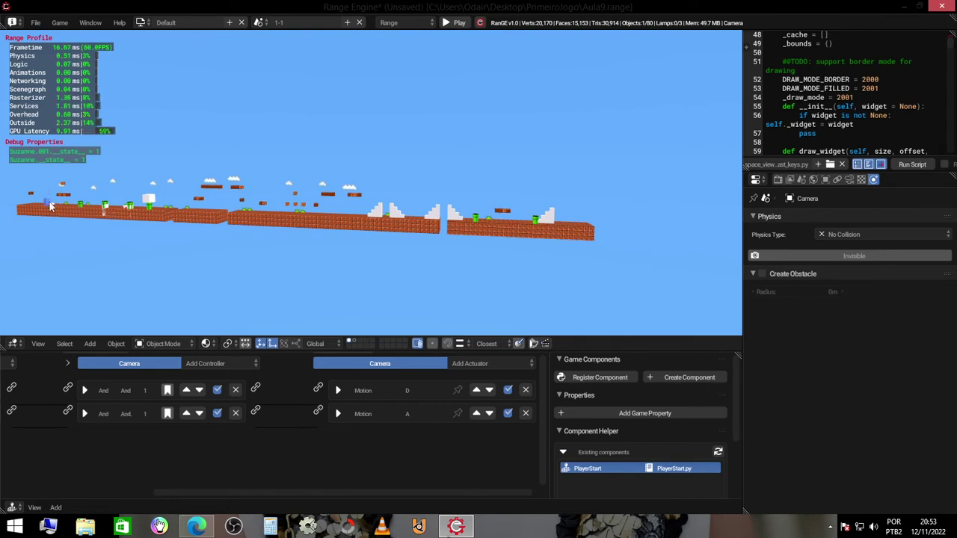
pyautogui.press('Escape')
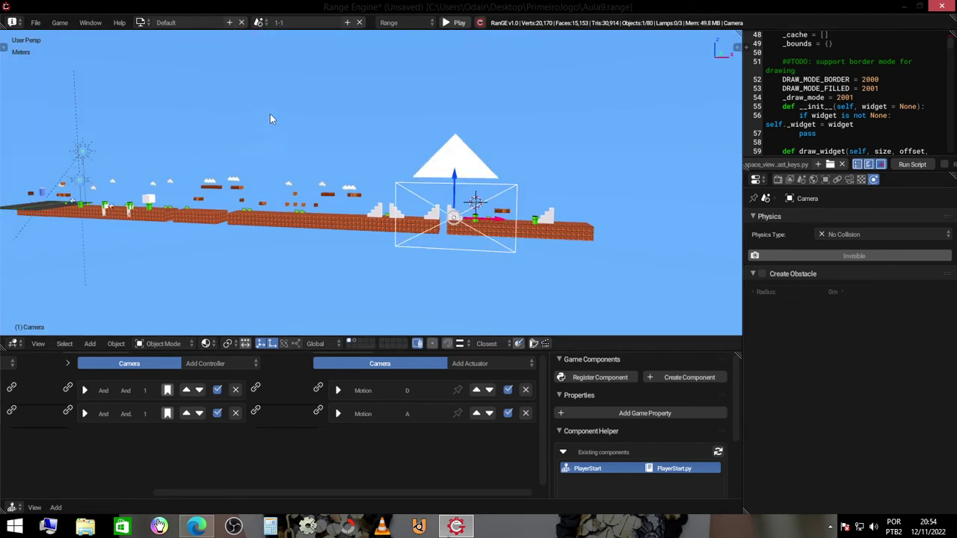
pyautogui.click(261, 22)
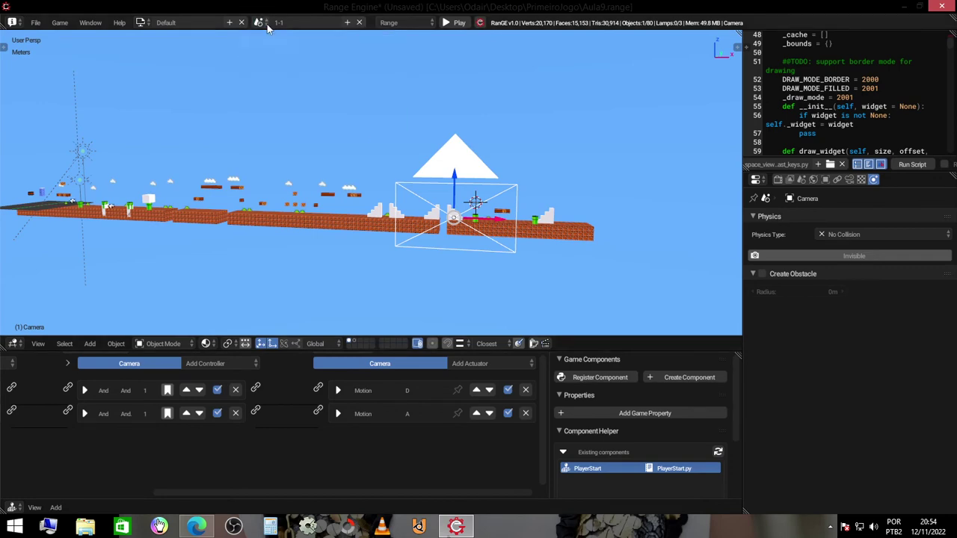
pyautogui.moveTo(247, 150)
pyautogui.mouseDown(button='middle')
pyautogui.moveTo(233, 193)
pyautogui.moveTo(283, 222)
pyautogui.mouseUp(button='middle')
pyautogui.scroll(5, 254, 183)
pyautogui.scroll(3, 260, 193)
pyautogui.scroll(-5, 261, 193)
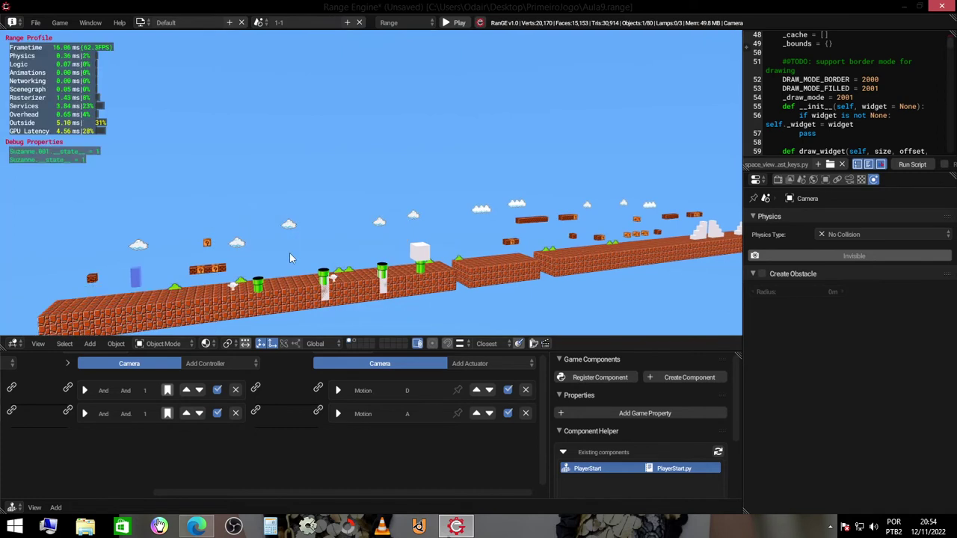
# Step: Run the player right across the brick row into the bonus area, jumping through the coins
pyautogui.press('d')
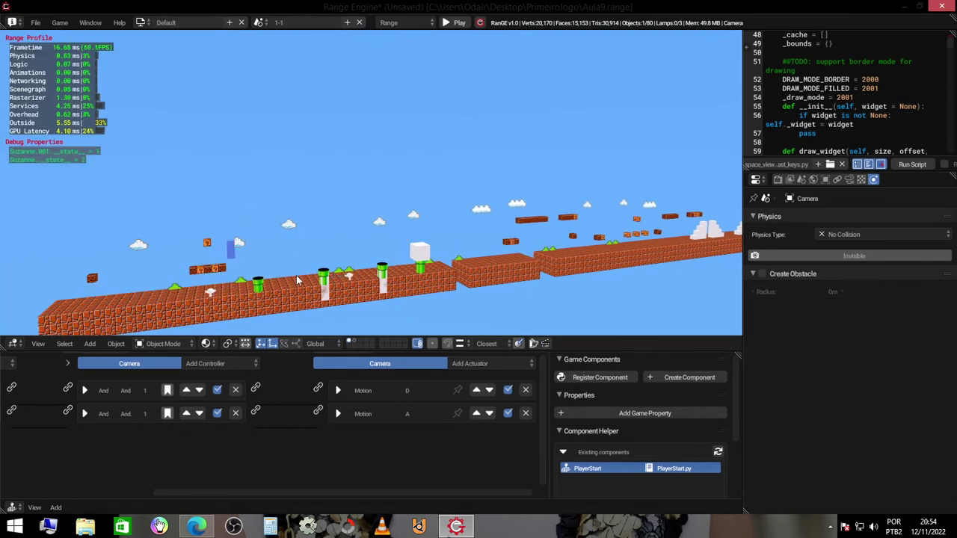
pyautogui.press('d')
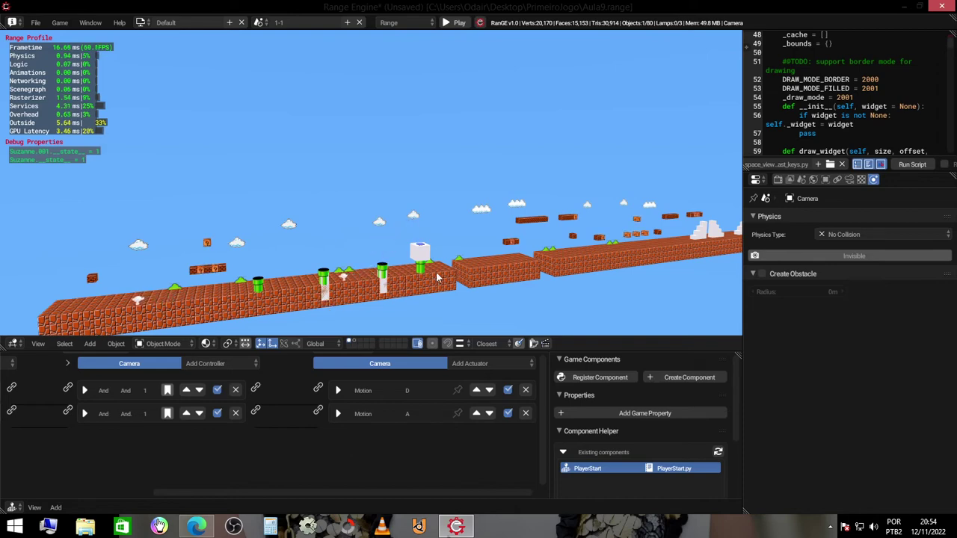
pyautogui.press('d')
pyautogui.press('w')
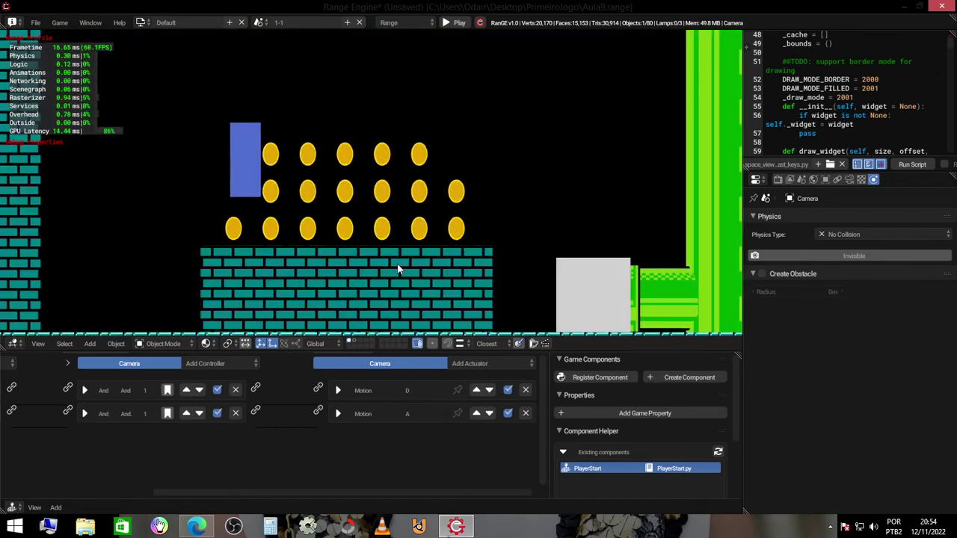
pyautogui.press('d')
pyautogui.press('w')
# Step: Collect the remaining bonus coins, then run the player right off the platform edge
pyautogui.press('a')
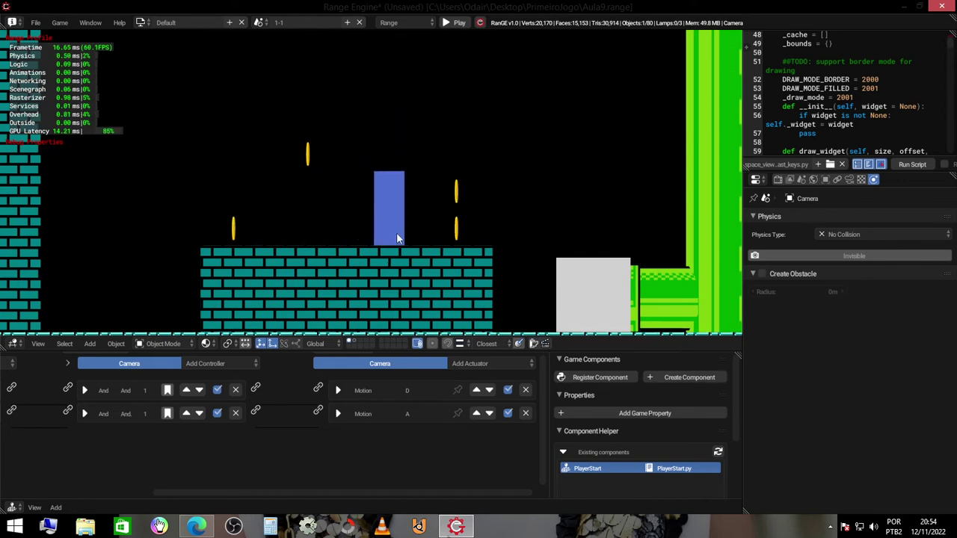
pyautogui.press('d')
pyautogui.press('w')
pyautogui.press('a')
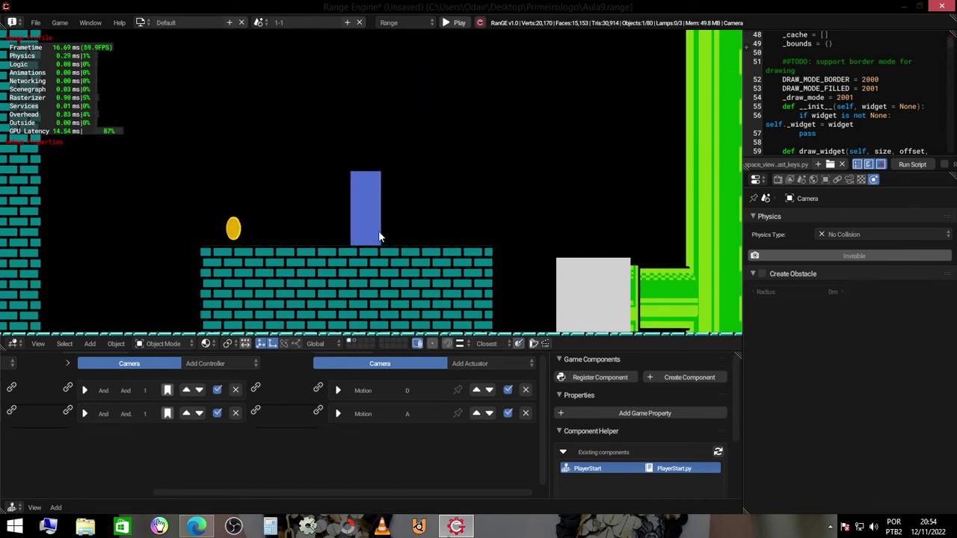
pyautogui.press('a')
pyautogui.press('d')
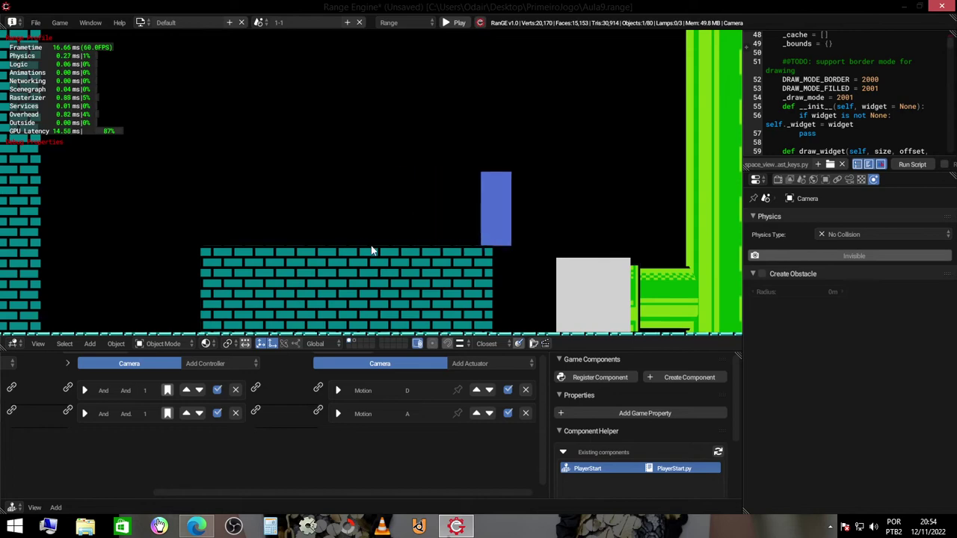
pyautogui.press('d')
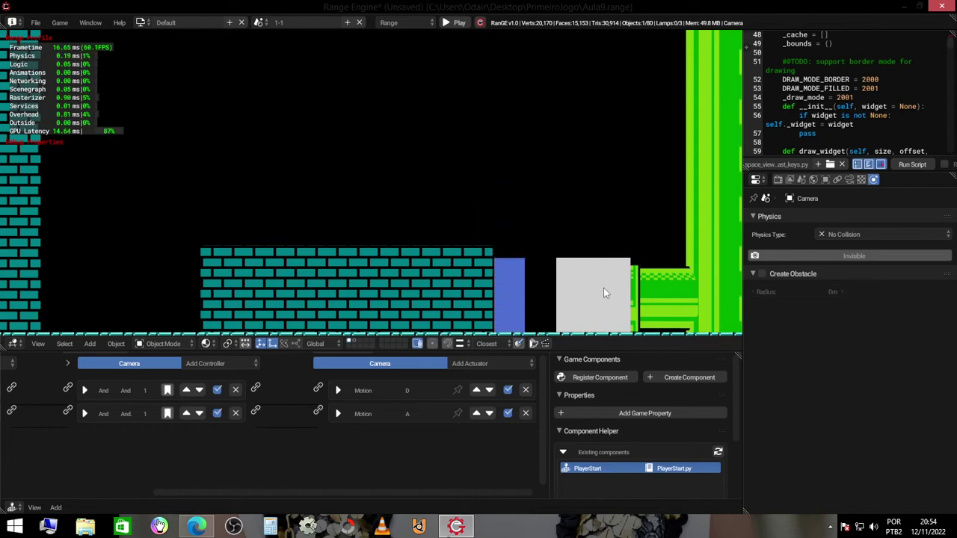
# Step: Stop the game and orbit and zoom the view to see the whole level
pyautogui.press('Escape')
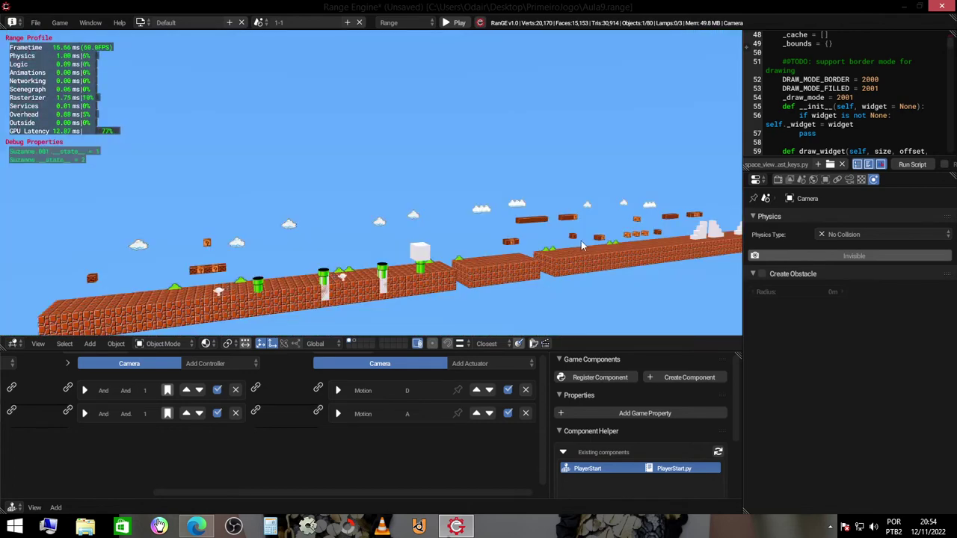
pyautogui.press('Escape')
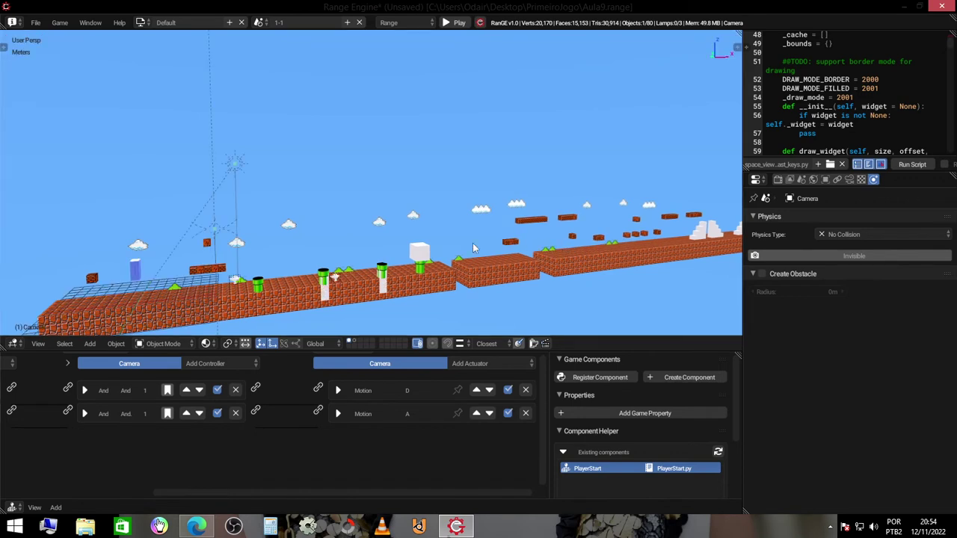
pyautogui.scroll(-5, 296, 247)
pyautogui.moveTo(522, 227); pyautogui.dragTo(465, 229, button='middle')
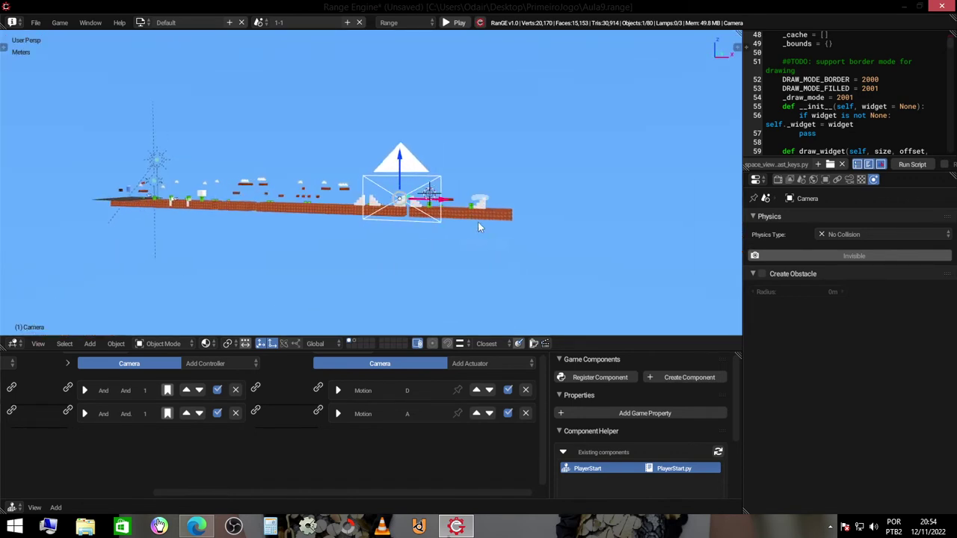
pyautogui.scroll(2, 465, 229)
# Step: Zoom in on the level and run a short play-test moving the player right
pyautogui.press('Home')
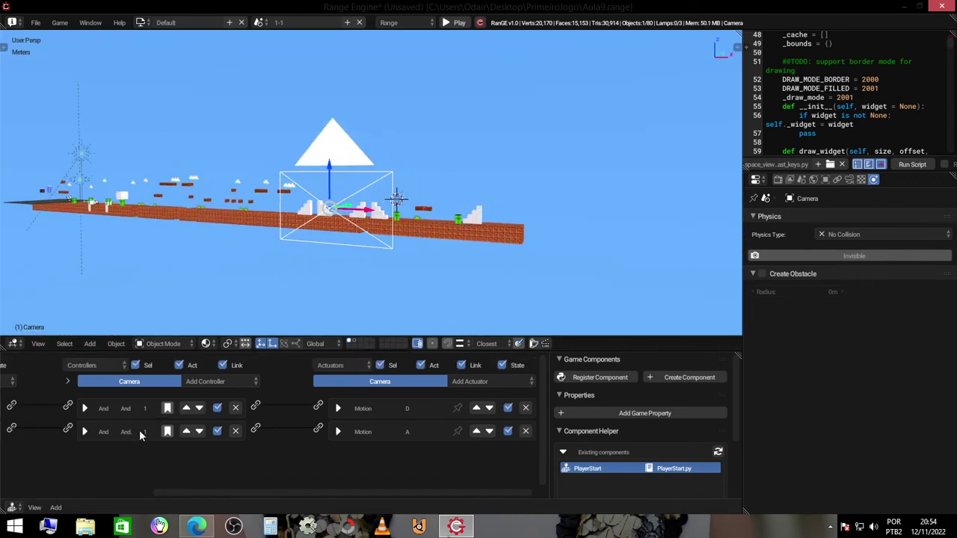
pyautogui.click(202, 379)
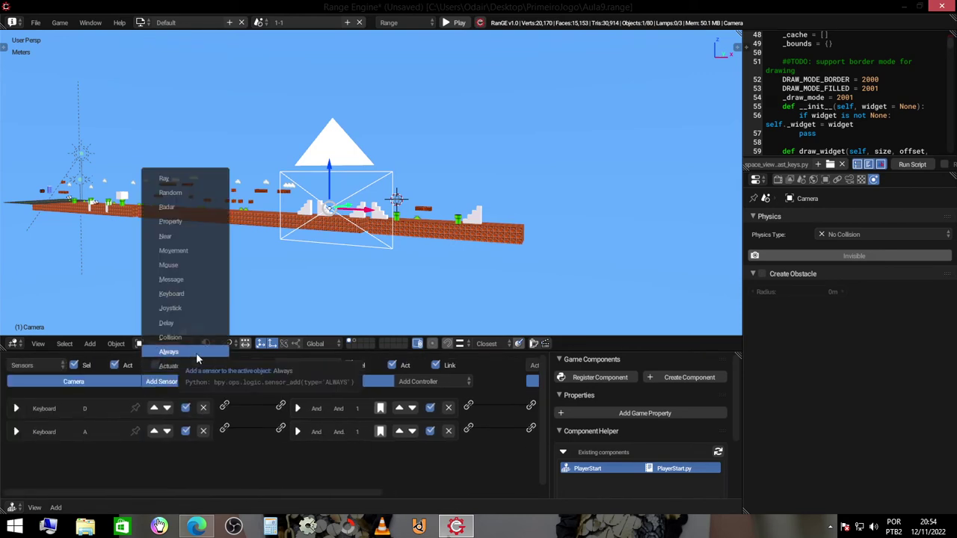
pyautogui.press('p')
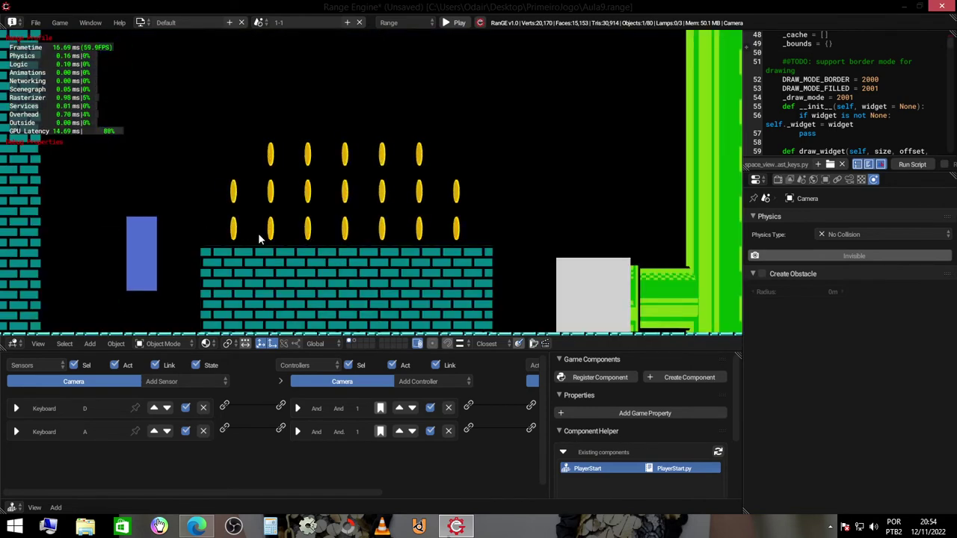
pyautogui.press('d')
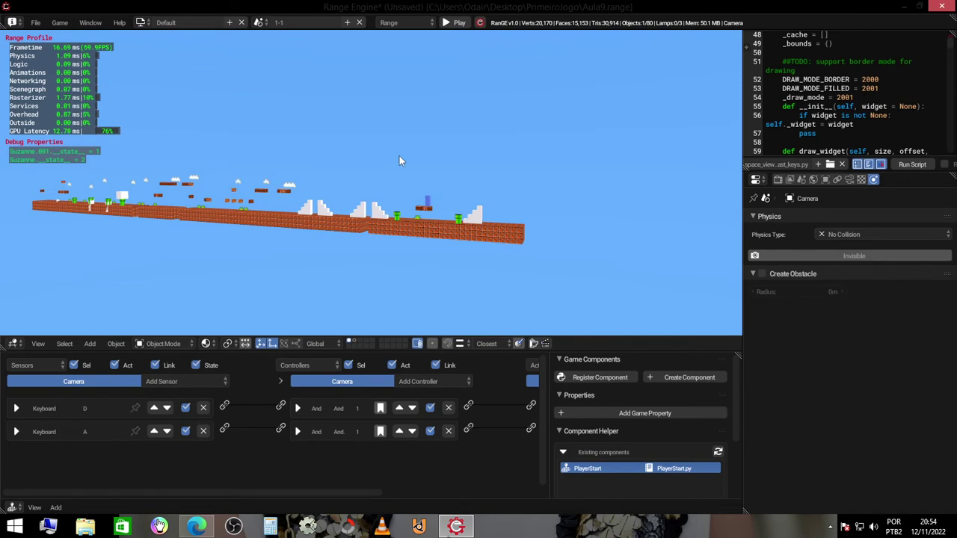
pyautogui.press('Escape')
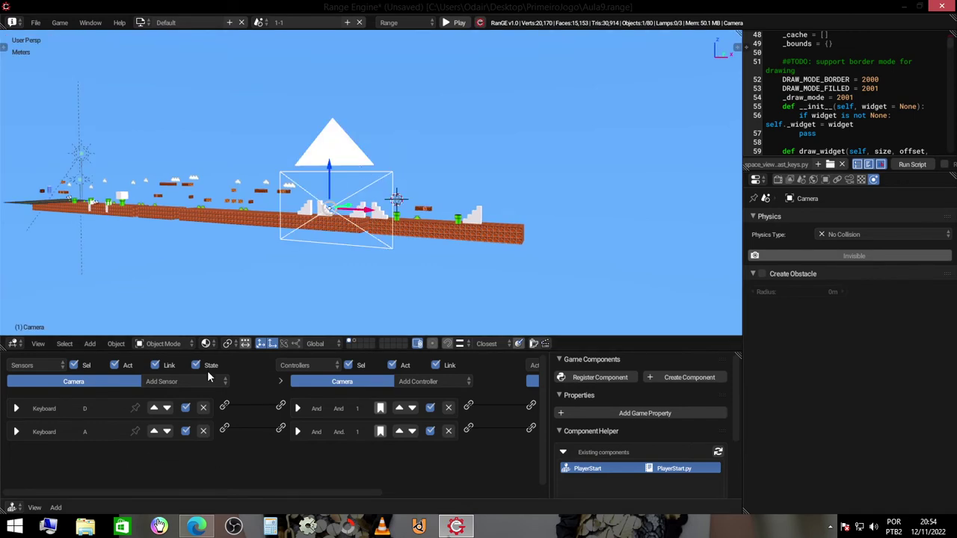
# Step: Add an Always sensor to the Camera's logic
pyautogui.click(208, 378)
pyautogui.click(215, 346)
pyautogui.moveTo(254, 394)
pyautogui.mouseDown(button='middle')
pyautogui.moveTo(245, 379)
pyautogui.moveTo(319, 409)
pyautogui.mouseUp(button='middle')
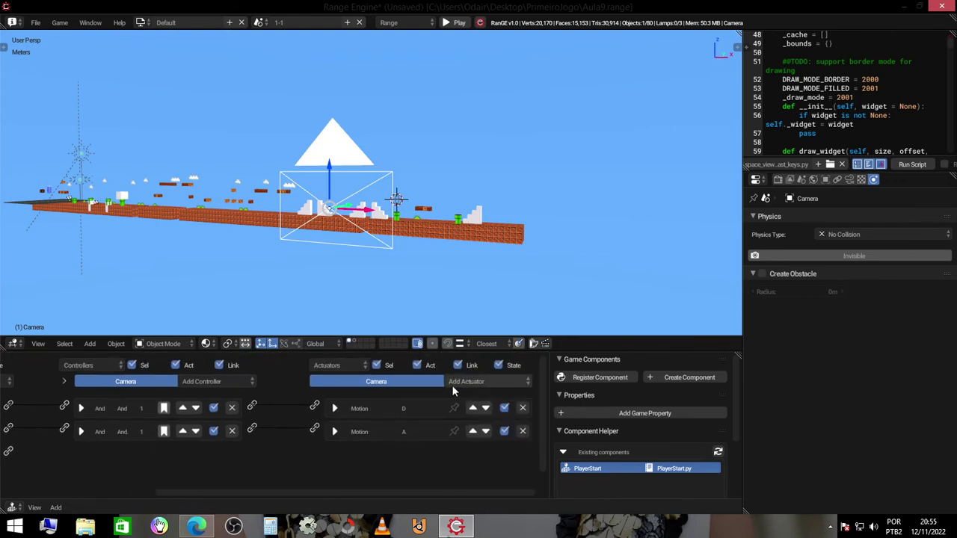
# Step: Add a linked Scene actuator in Set Camera mode with Camera as the camera object
pyautogui.click(451, 384)
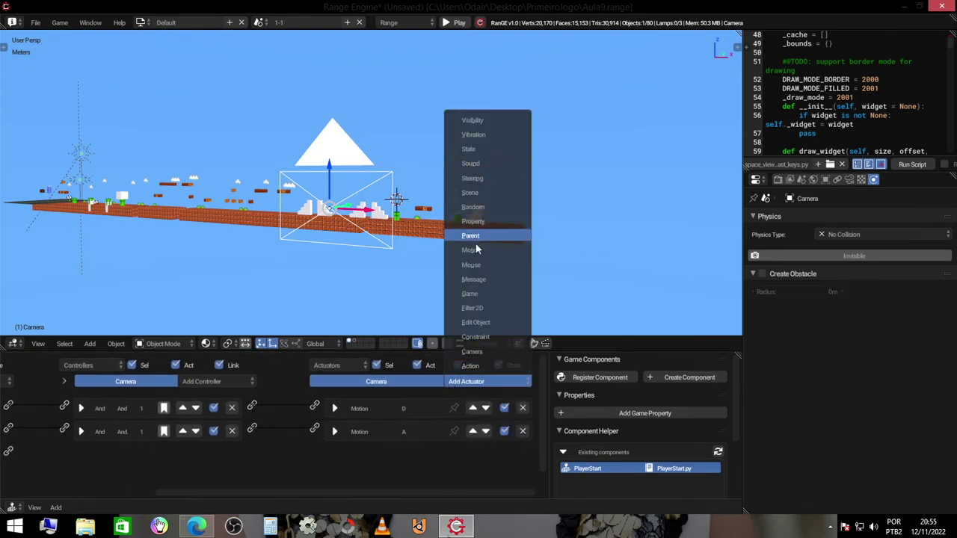
pyautogui.click(489, 196)
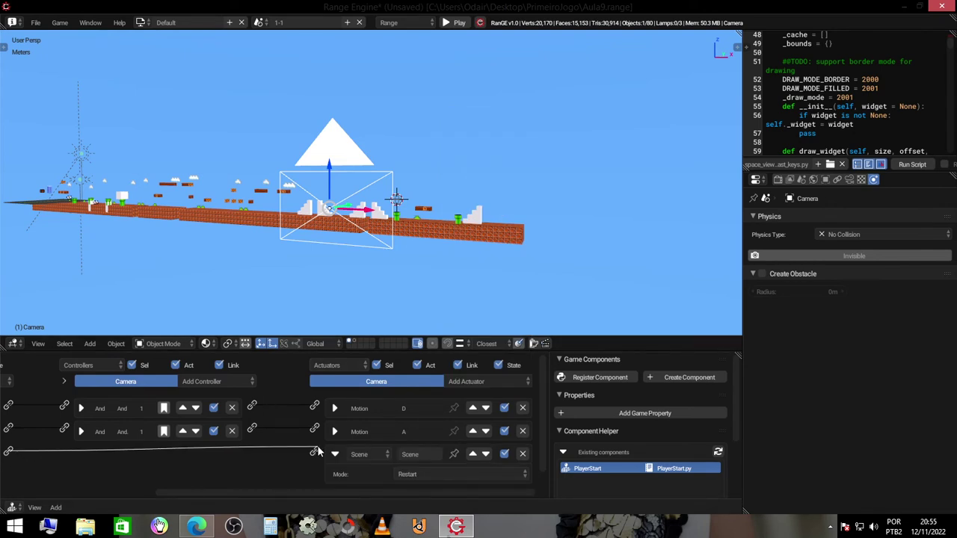
pyautogui.moveTo(318, 452); pyautogui.dragTo(314, 451)
pyautogui.click(419, 474)
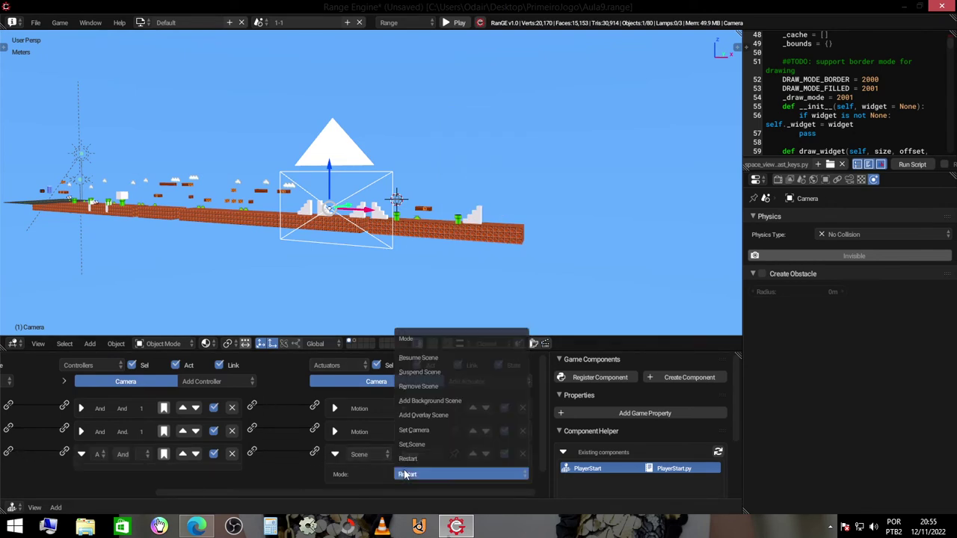
pyautogui.click(413, 430)
pyautogui.scroll(-1, 416, 476)
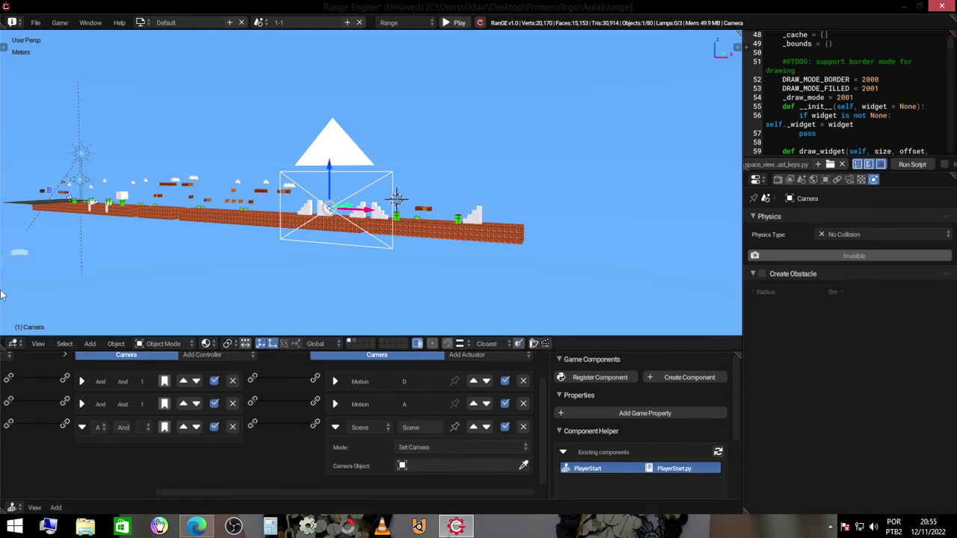
pyautogui.click(423, 466)
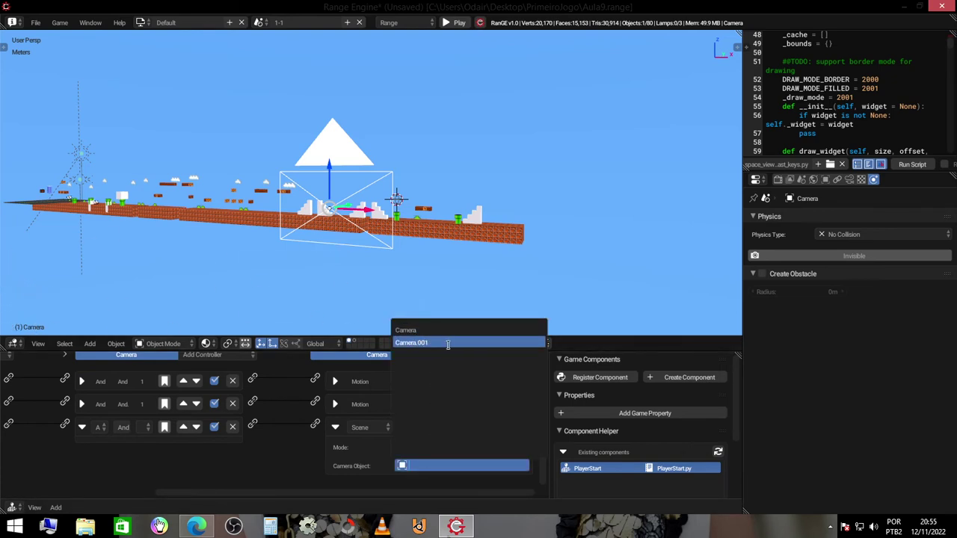
pyautogui.click(421, 330)
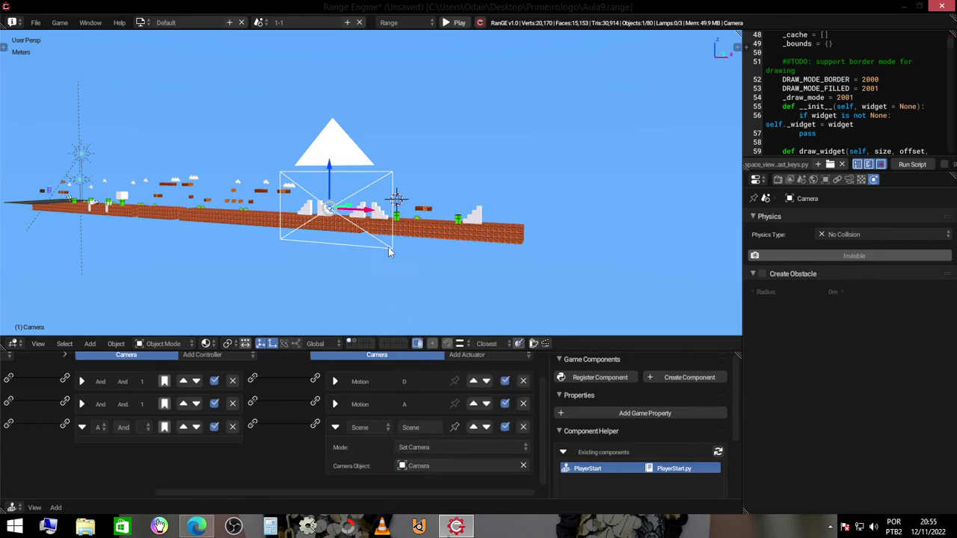
# Step: Test the game briefly, then delete the Always sensor
pyautogui.press('p')
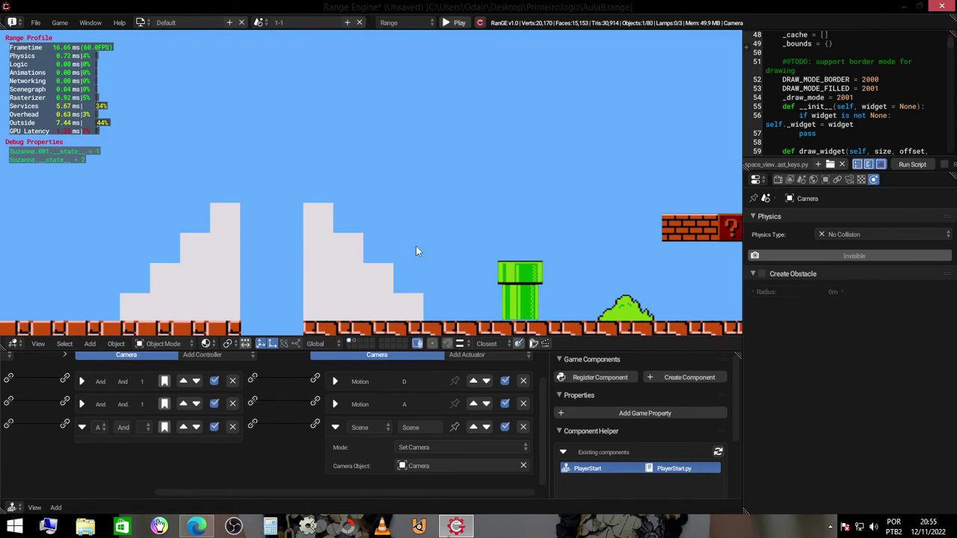
pyautogui.press('Escape')
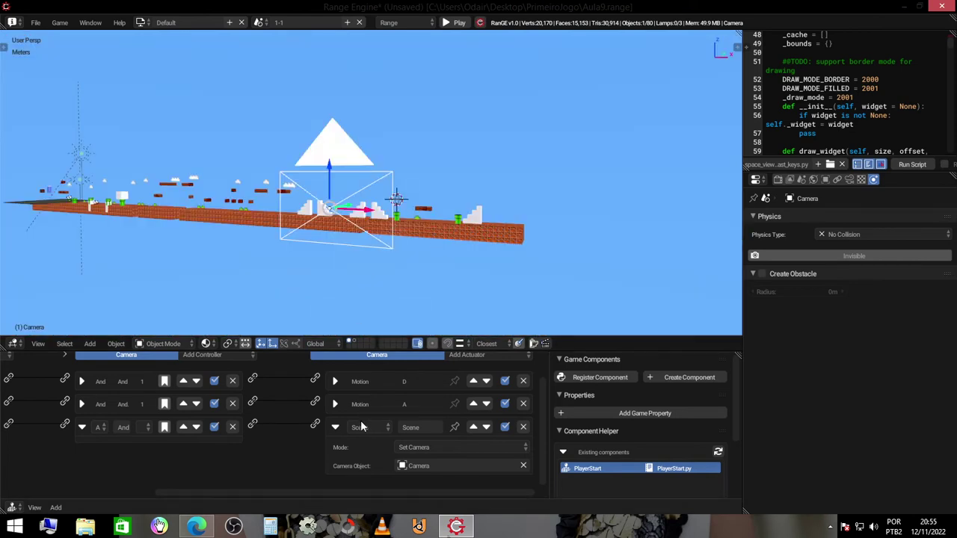
pyautogui.keyDown('ctrl'); pyautogui.hscroll(-5, 254, 448); pyautogui.keyUp('ctrl')
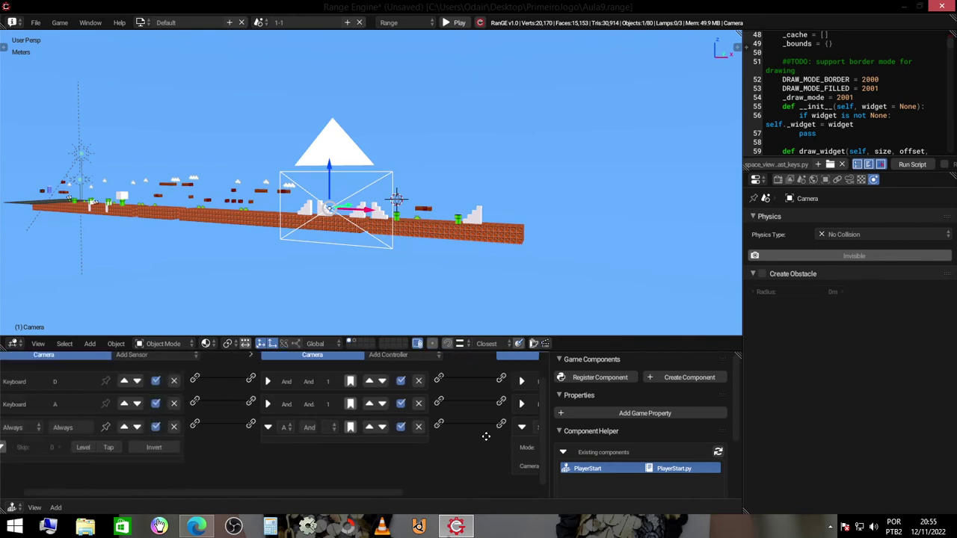
pyautogui.scroll(1, 210, 446)
pyautogui.click(202, 444)
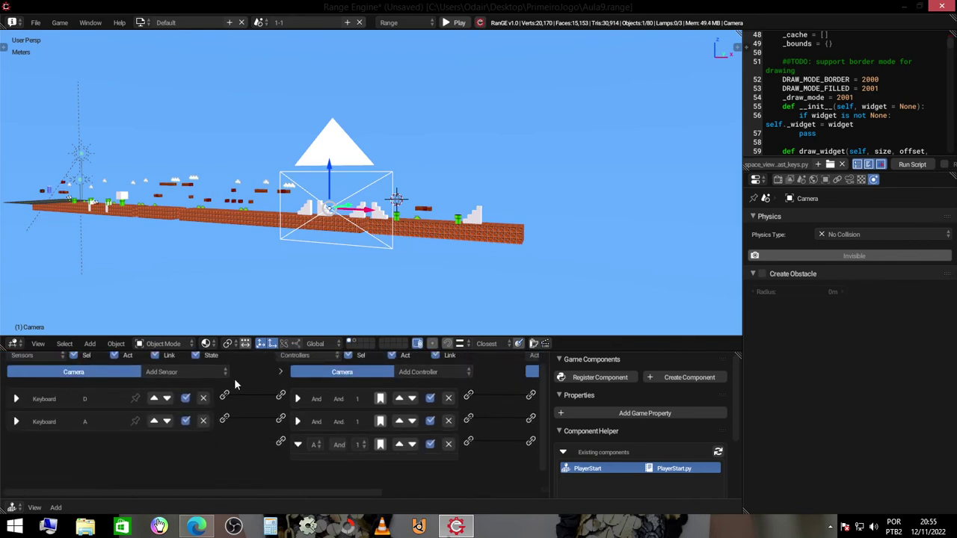
# Step: Add a Message sensor with subject 'fasebonus', link it to the controller, and start the game
pyautogui.click(201, 374)
pyautogui.click(199, 268)
pyautogui.scroll(-1, 128, 451)
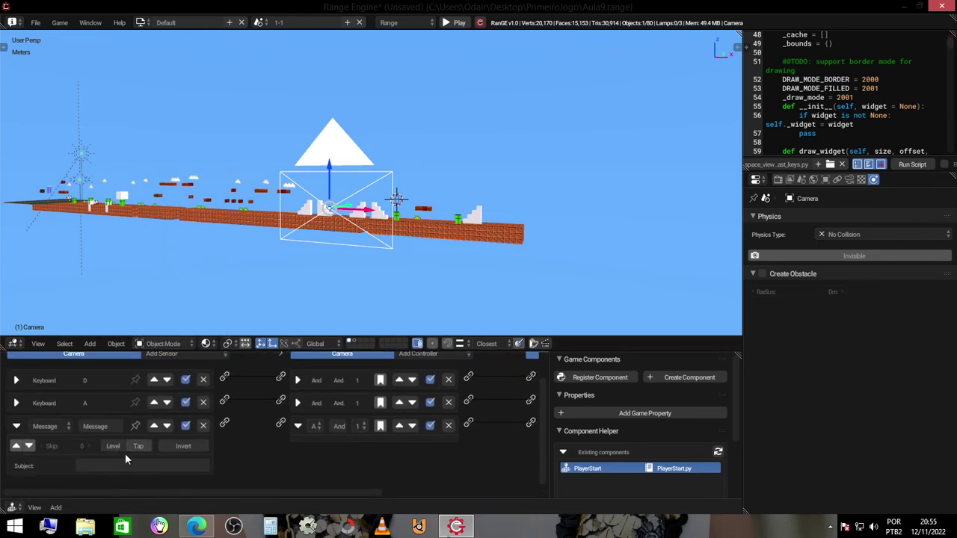
pyautogui.click(127, 465)
pyautogui.write('fasebonus')
pyautogui.press('Return')
pyautogui.moveTo(281, 424); pyautogui.dragTo(282, 424)
pyautogui.keyDown('ctrl'); pyautogui.scroll(3, 298, 219); pyautogui.keyUp('ctrl')
pyautogui.press('p')
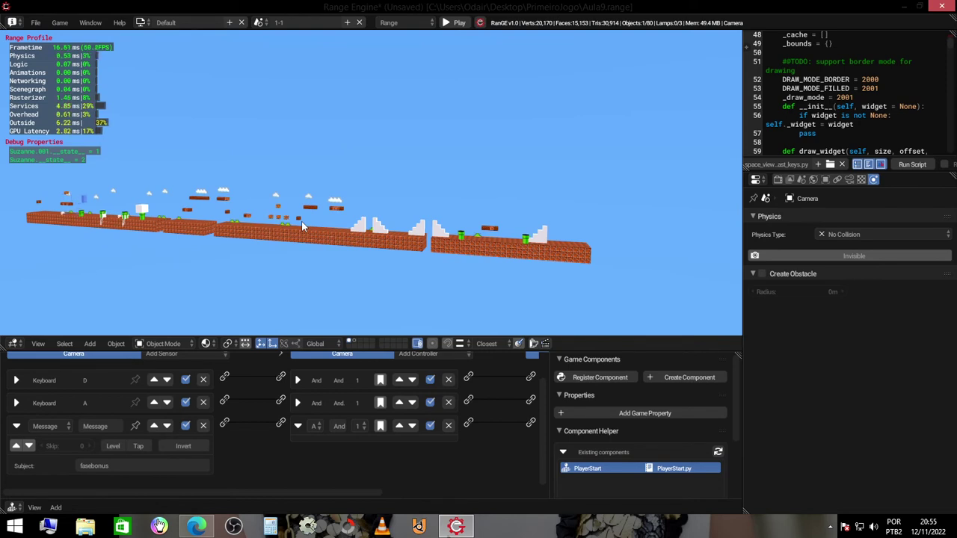
# Step: Run the player right through 1-1, jumping back and over the staircase, then stop the game
pyautogui.press('d')
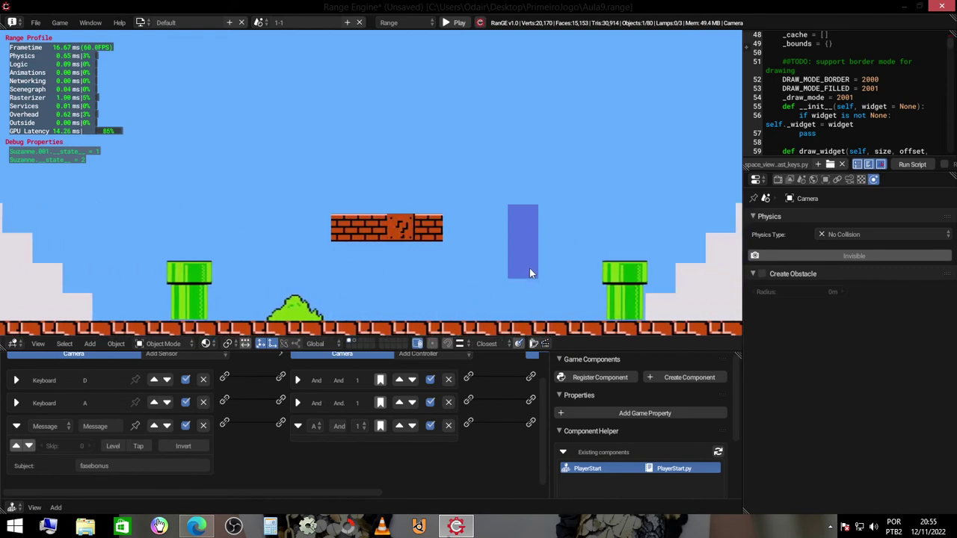
pyautogui.press('d')
pyautogui.press('a')
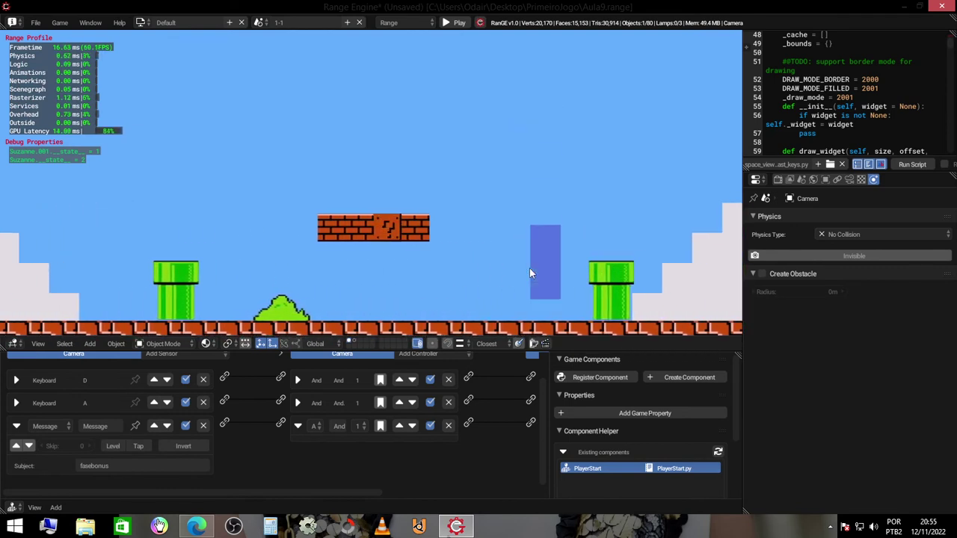
pyautogui.press('d')
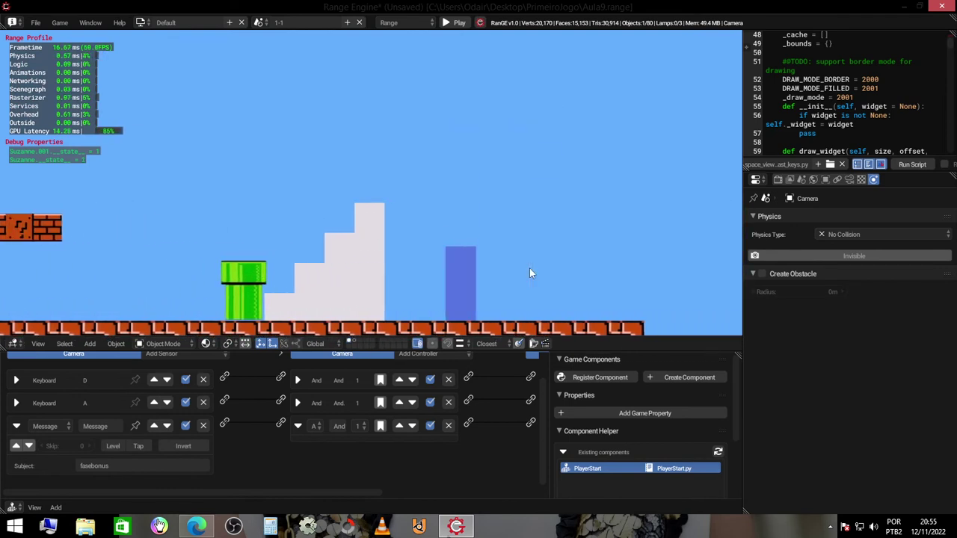
pyautogui.press('a')
pyautogui.press('Escape')
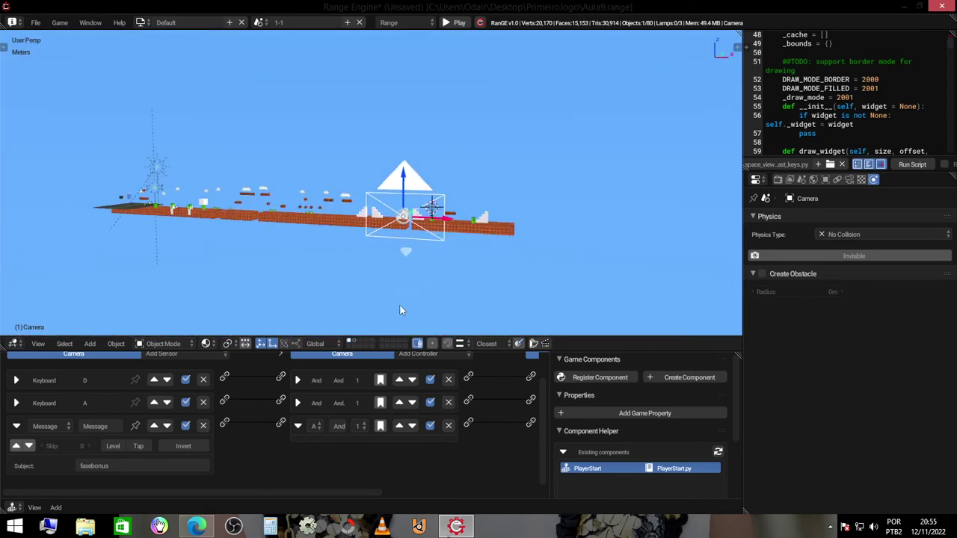
# Step: Switch to the Fase Bonus scene in camera view and start the game
pyautogui.press('KP_0')
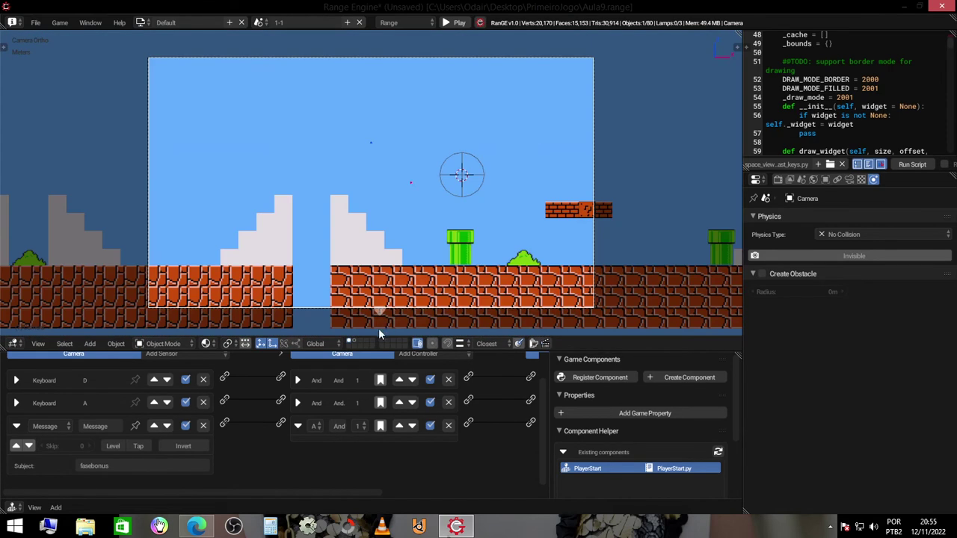
pyautogui.click(258, 23)
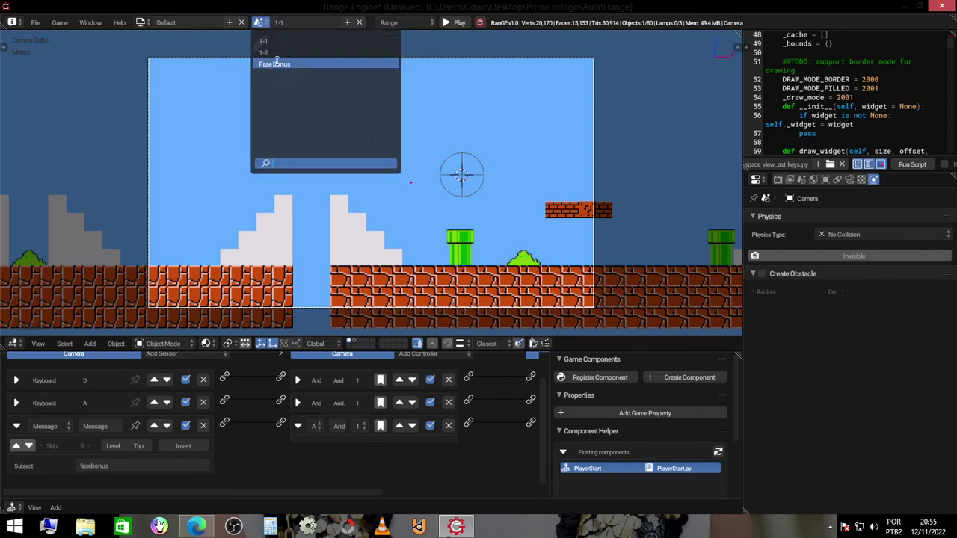
pyautogui.click(284, 62)
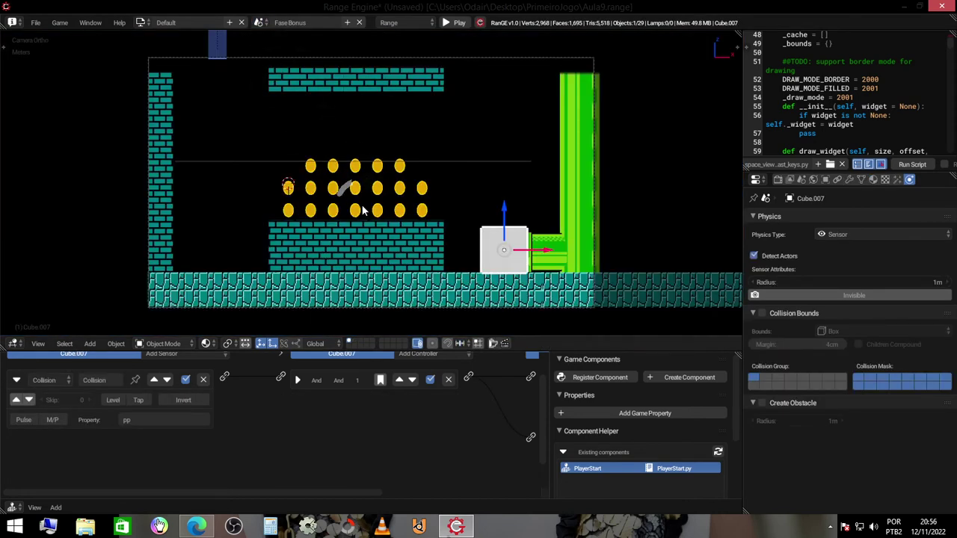
pyautogui.press('p')
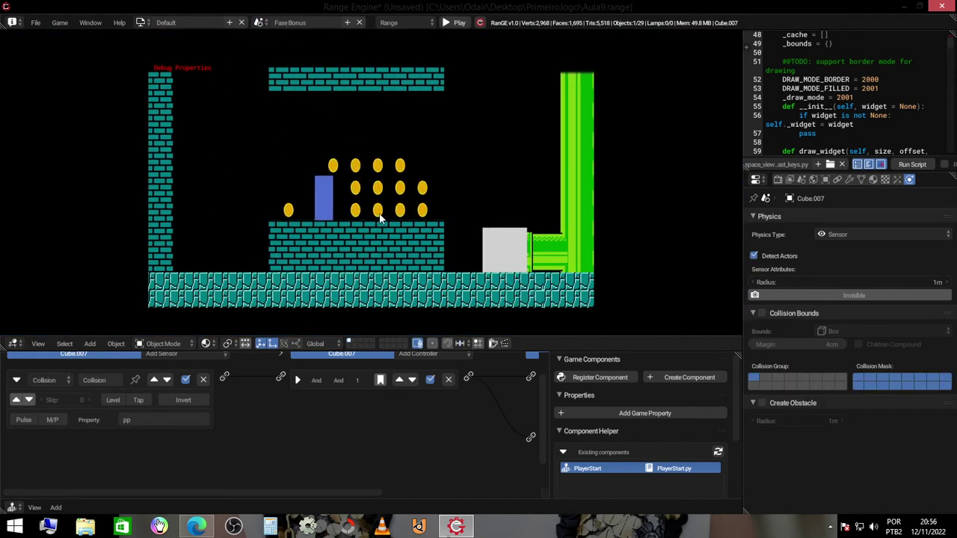
# Step: Move the player right into the exit pipe, then left with repeated jumps
pyautogui.press('Right')
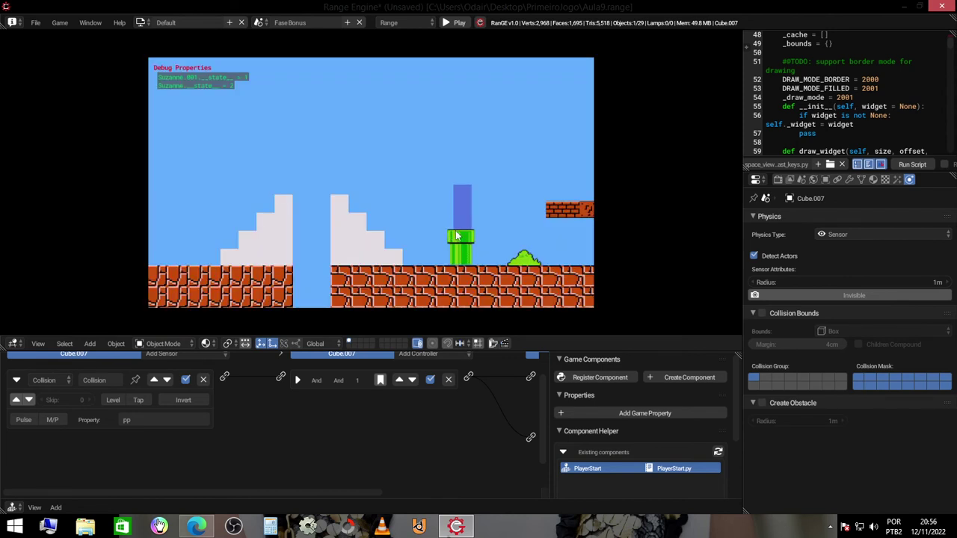
pyautogui.press('Left')
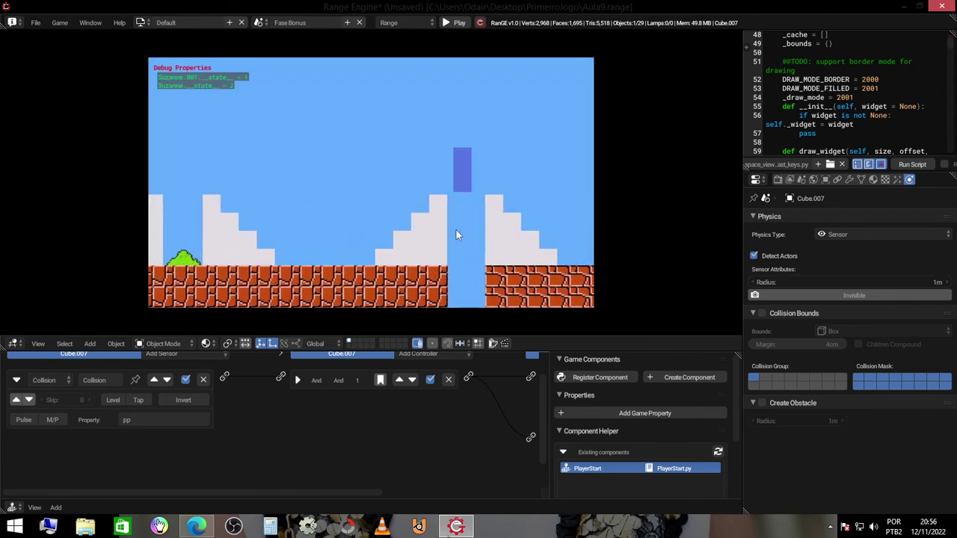
pyautogui.press('Left')
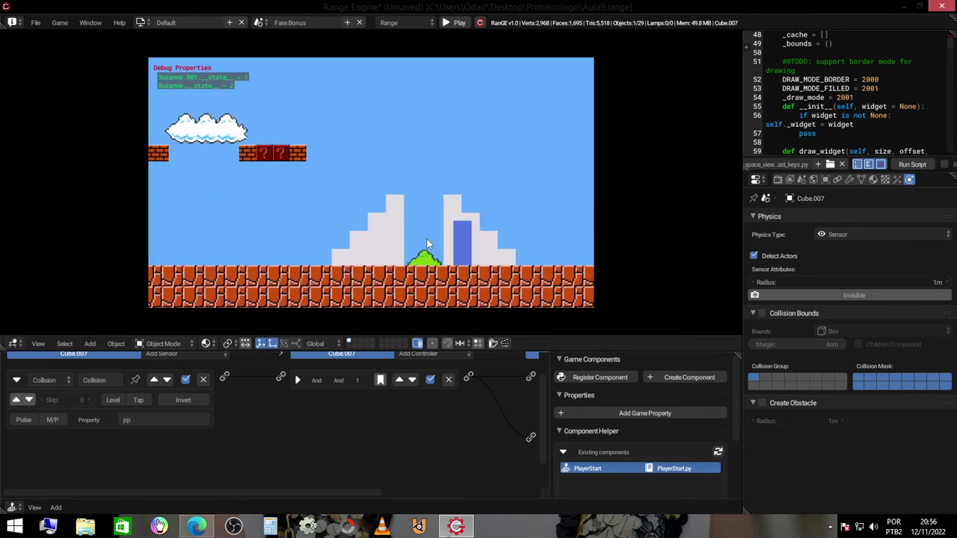
pyautogui.press('Left')
pyautogui.press('Up')
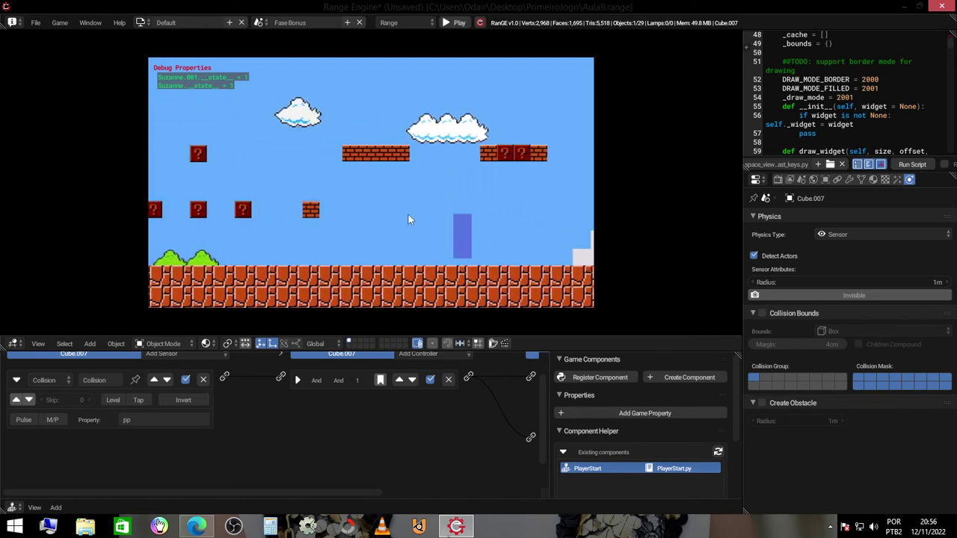
pyautogui.press('Left')
pyautogui.press('Up')
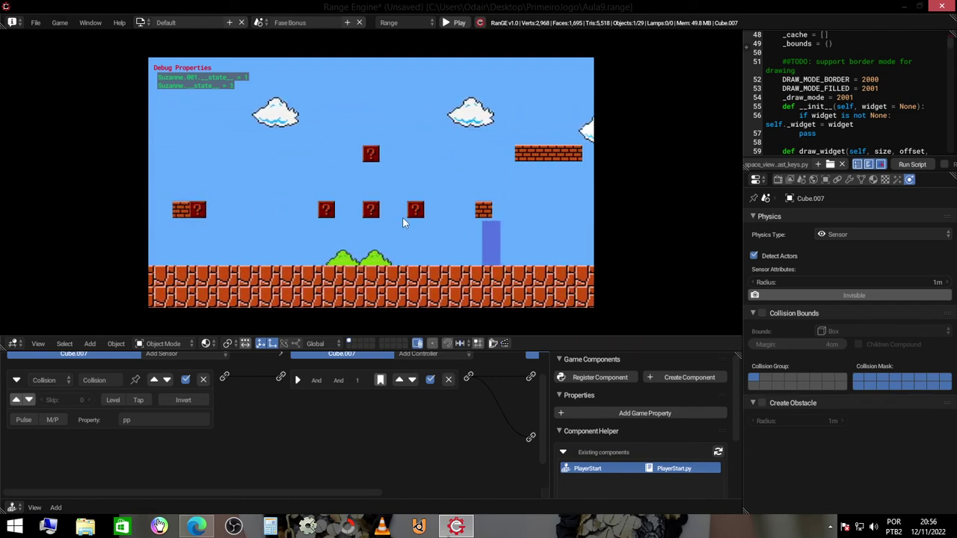
# Step: Keep running and jumping left until the player reaches the white warp block
pyautogui.press('Left')
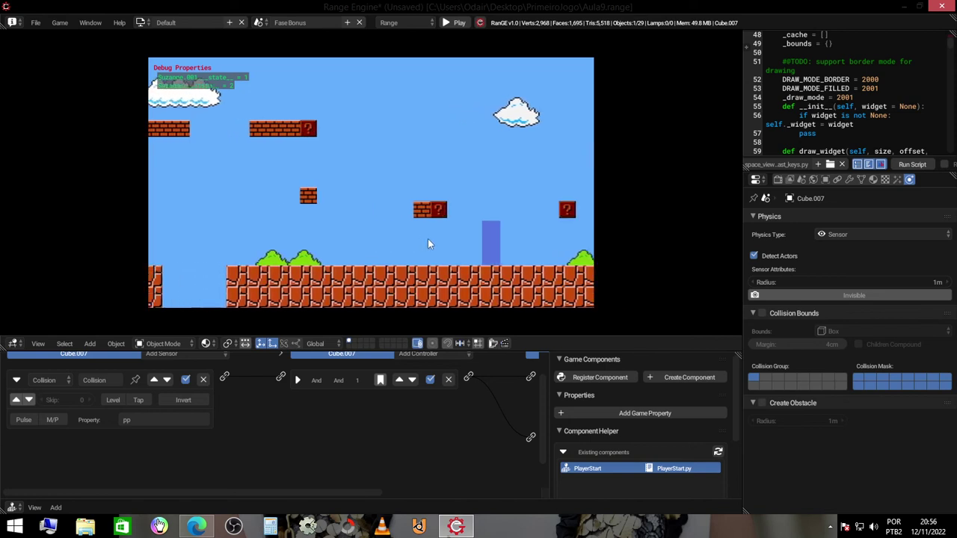
pyautogui.press('Left')
pyautogui.press('Up')
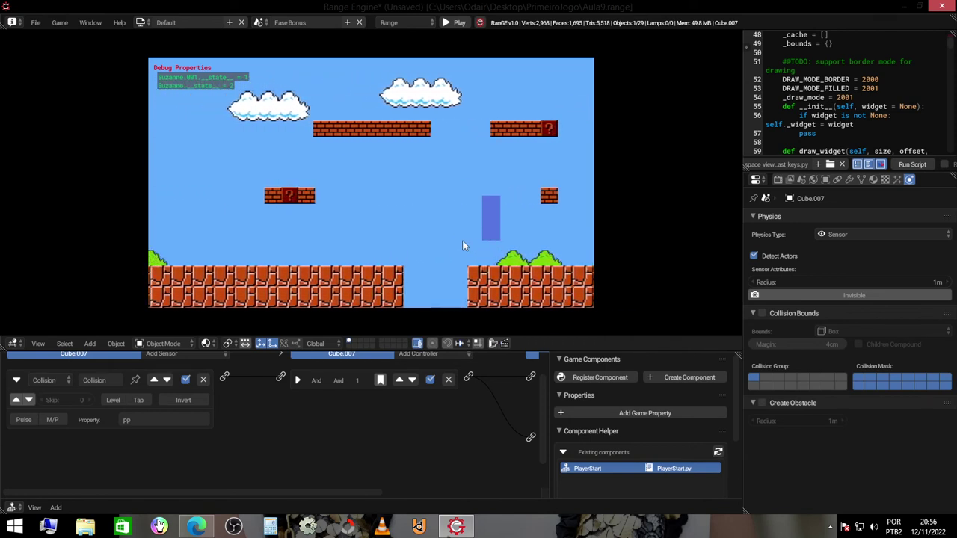
pyautogui.press('Left')
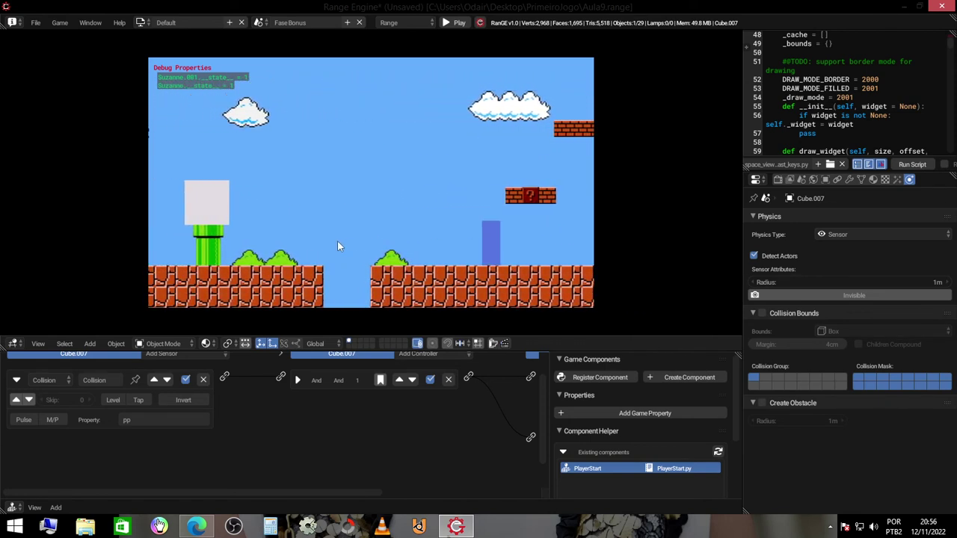
pyautogui.press('Left')
pyautogui.press('Up')
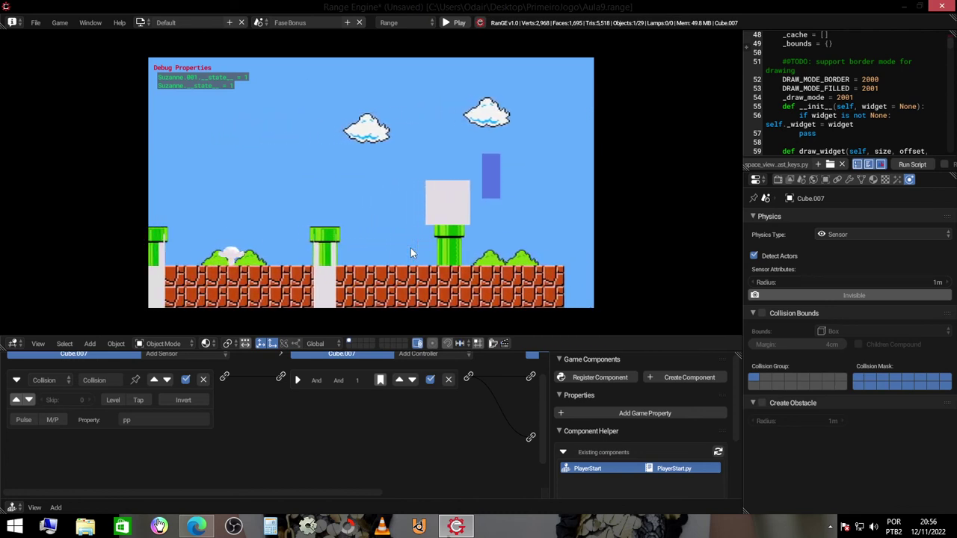
pyautogui.press('Left')
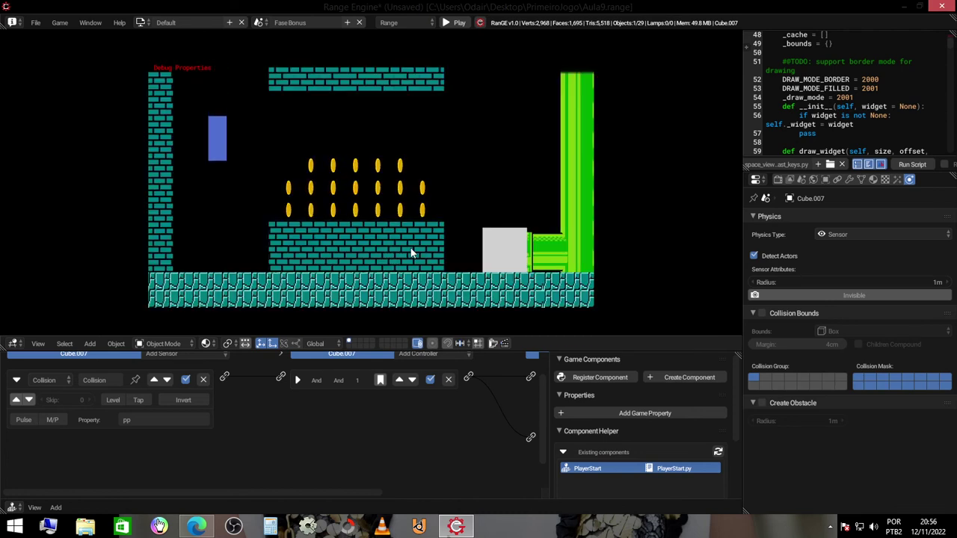
# Step: Collect coins and walk onto the white block to warp back to the main level
pyautogui.press('Right')
pyautogui.press('Up')
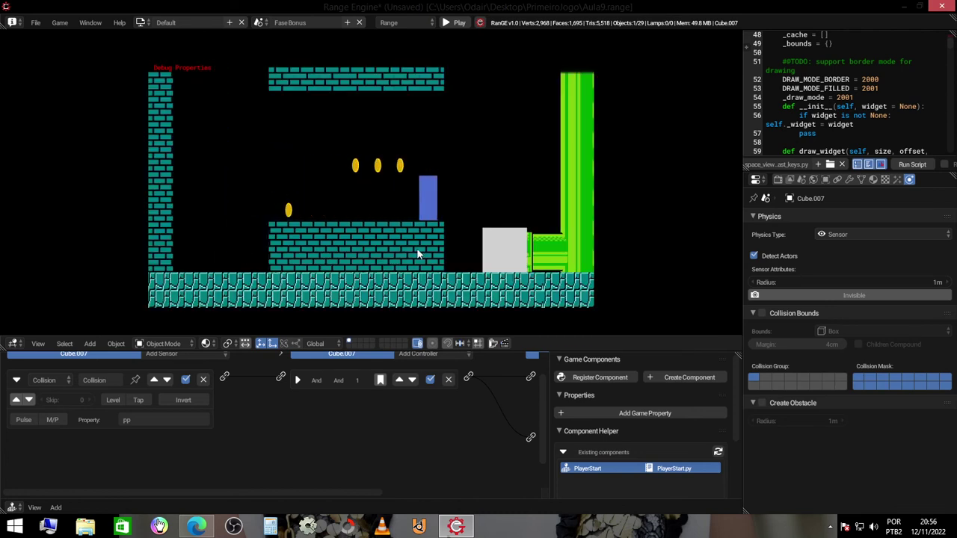
pyautogui.press('Right')
pyautogui.press('Left')
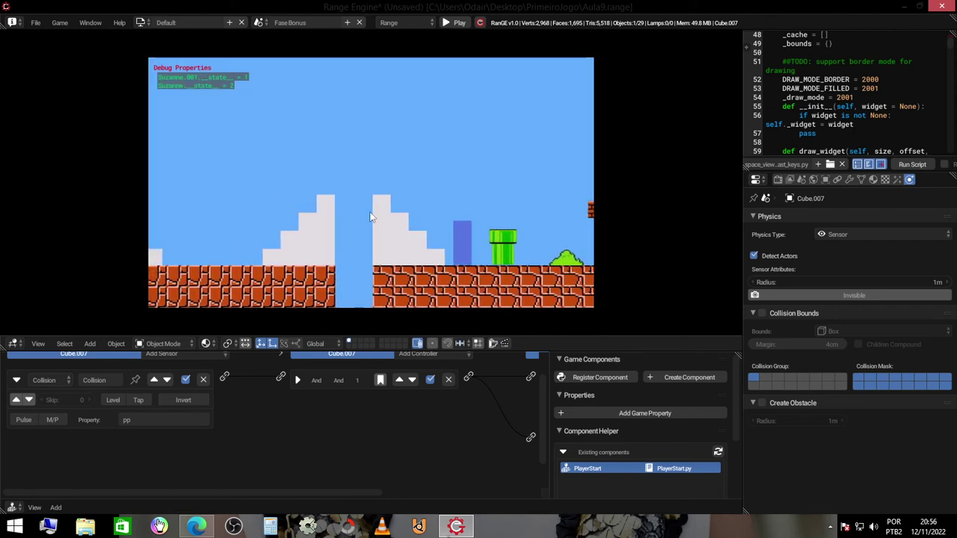
pyautogui.press('Up')
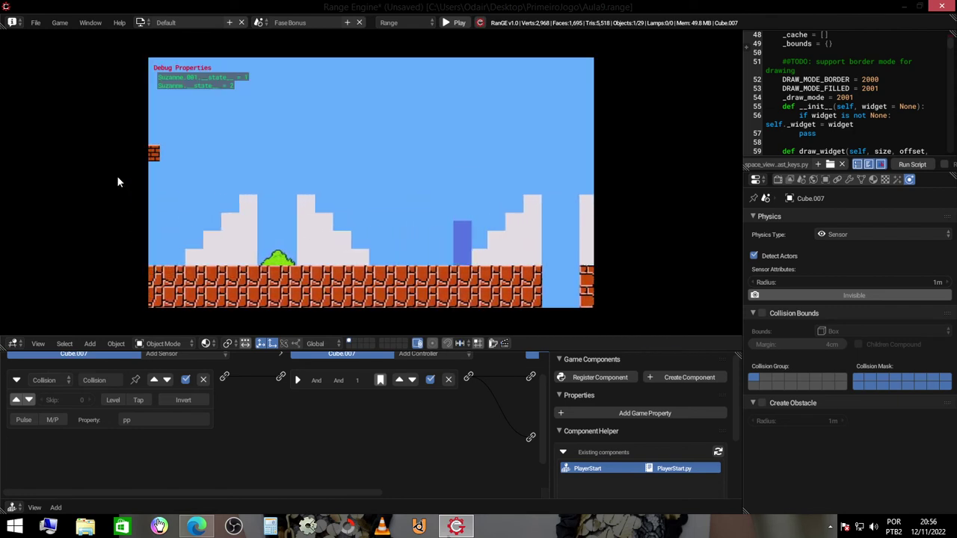
# Step: Run the player left past the gap and the pipes
pyautogui.press('Left')
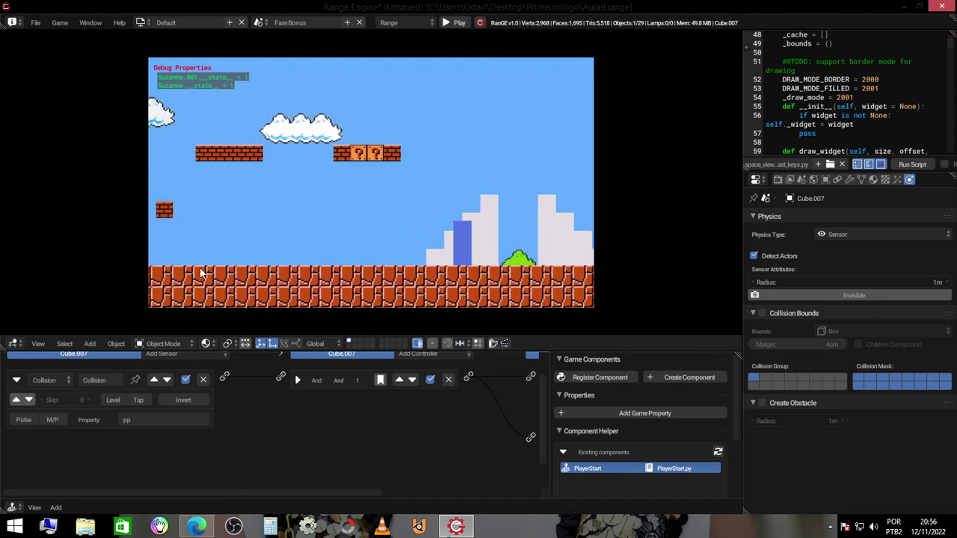
pyautogui.press('Left')
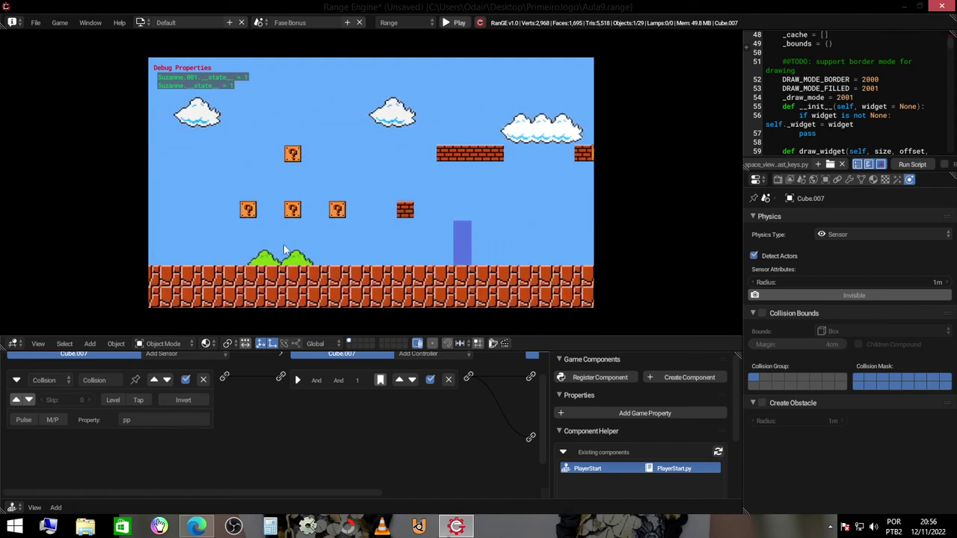
pyautogui.press('Left')
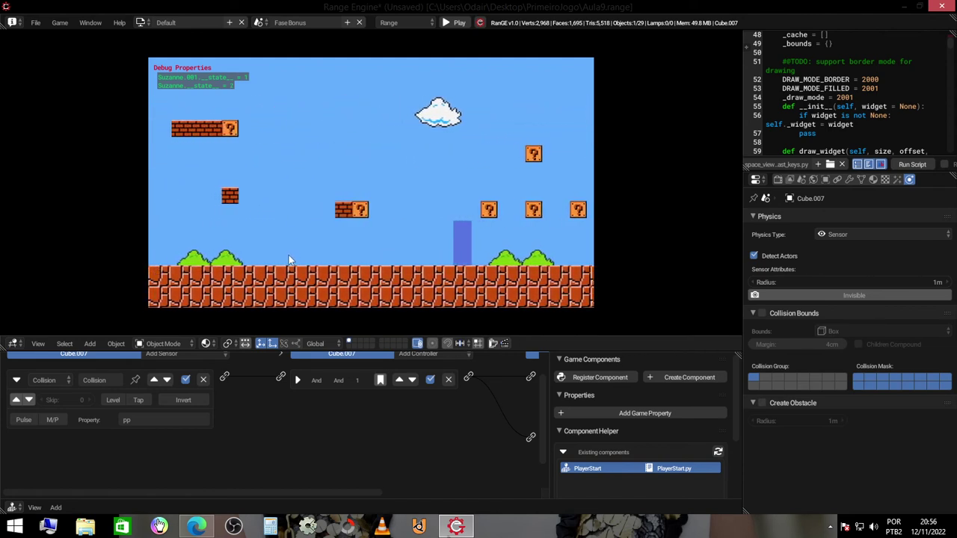
pyautogui.press('Left')
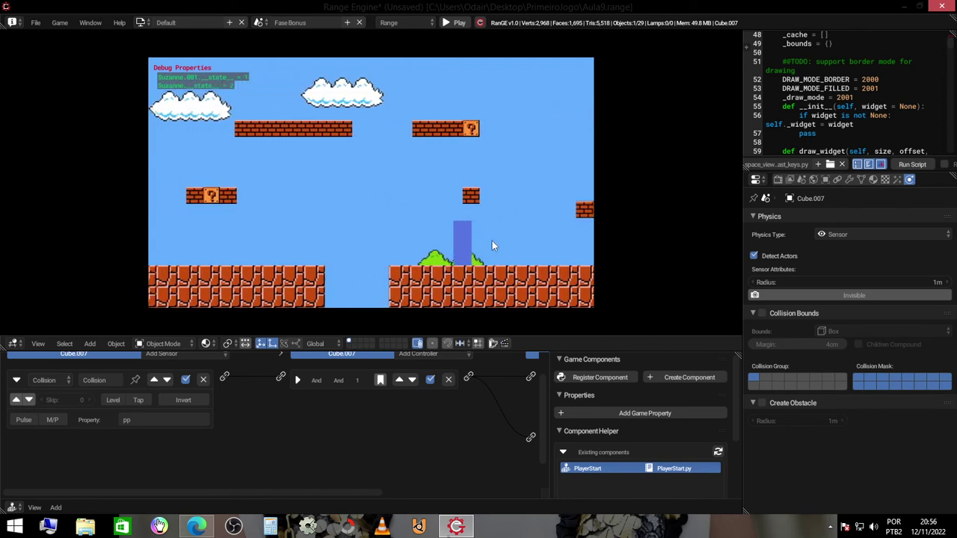
pyautogui.press('Left')
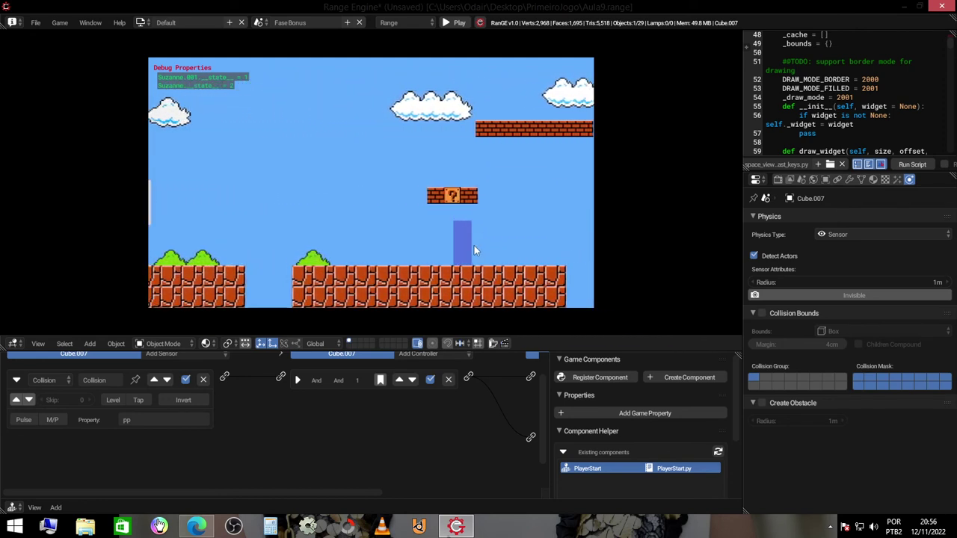
pyautogui.press('Left')
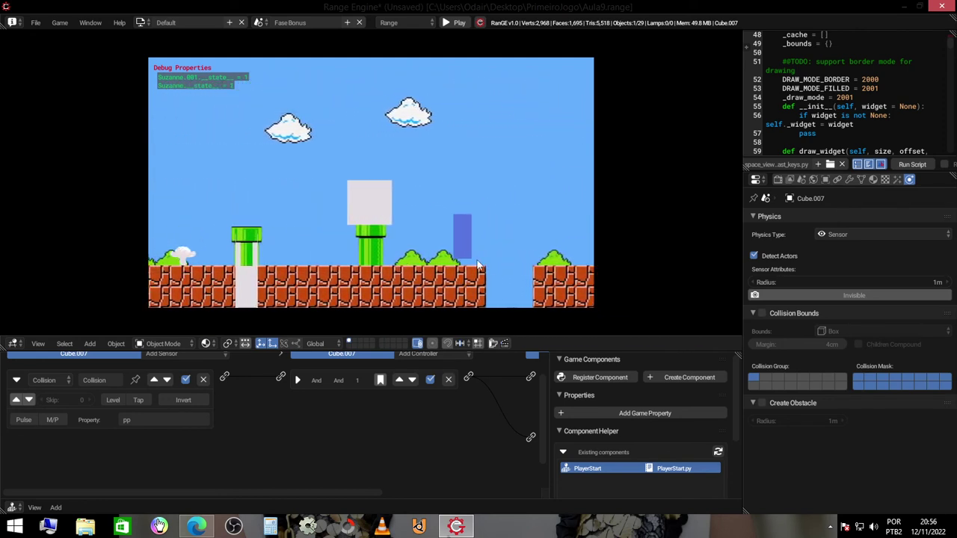
# Step: Jump repeatedly while moving left, ending with a jump toward the brick block
pyautogui.press('Left')
pyautogui.press('Up')
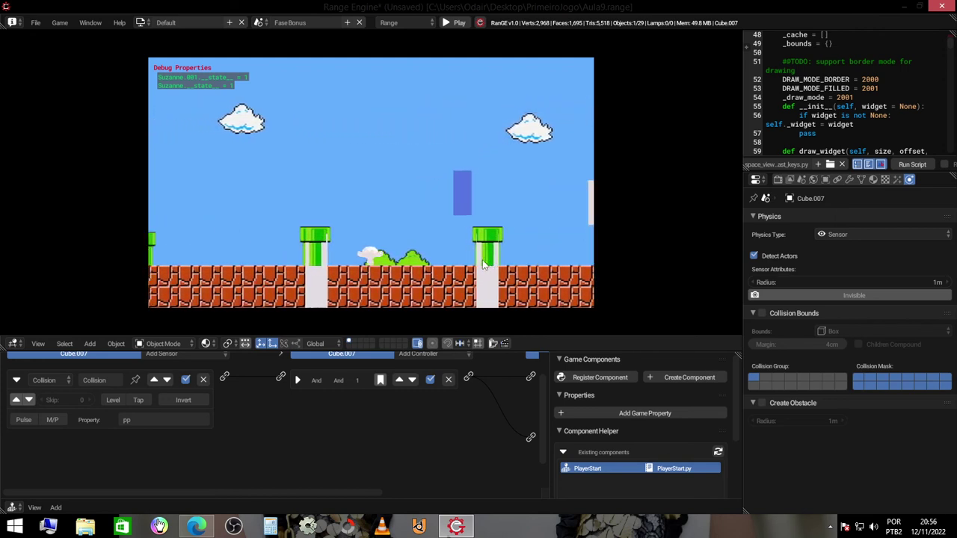
pyautogui.press('Left')
pyautogui.press('Up')
pyautogui.press('Up')
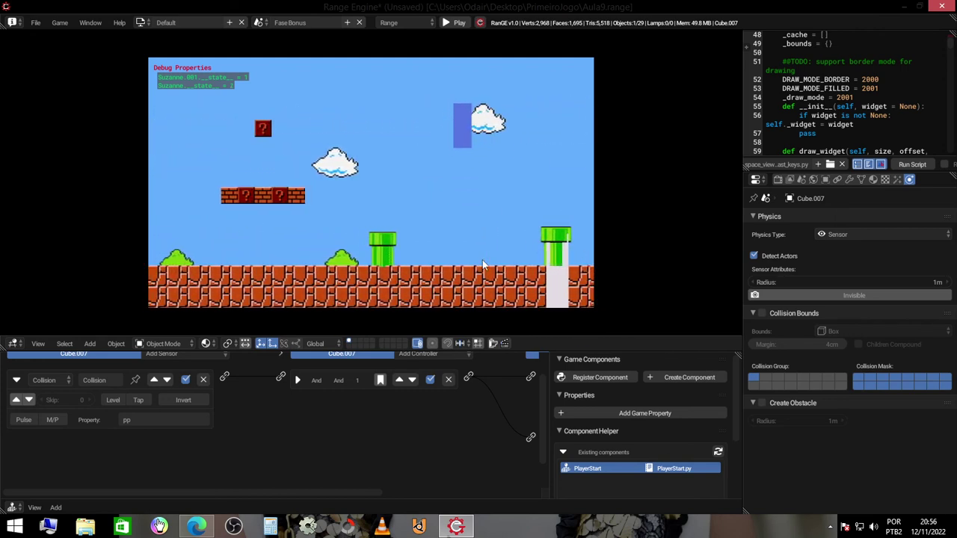
pyautogui.press('Left')
pyautogui.press('Up')
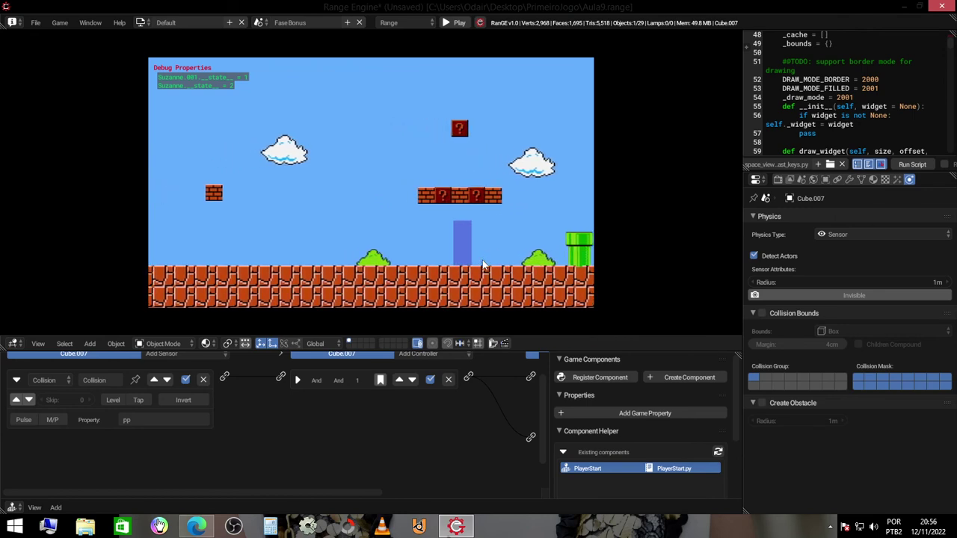
pyautogui.press('Left')
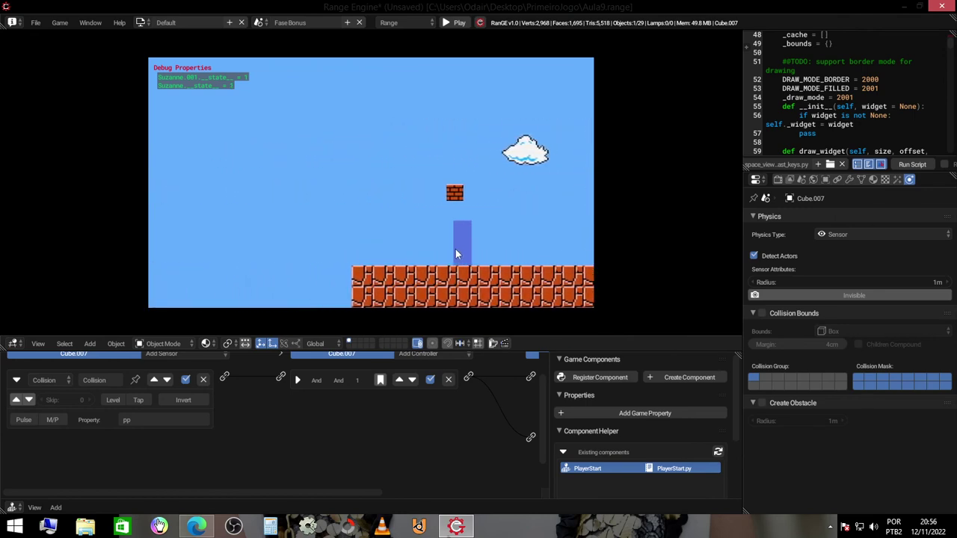
pyautogui.press('Up')
# Step: Stop the game, bring OBS Studio forward, then return to the Range Engine editor
pyautogui.press('Escape')
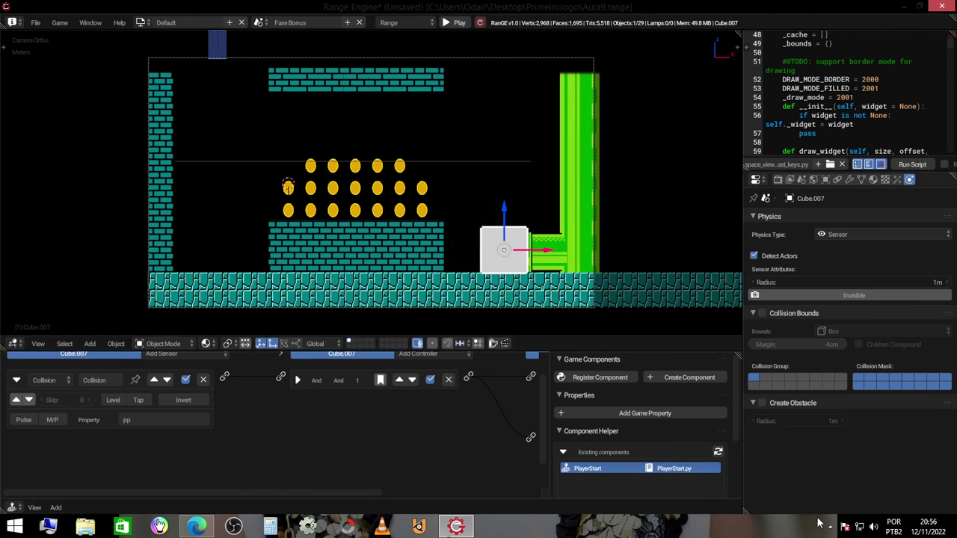
pyautogui.click(830, 526)
pyautogui.click(810, 466)
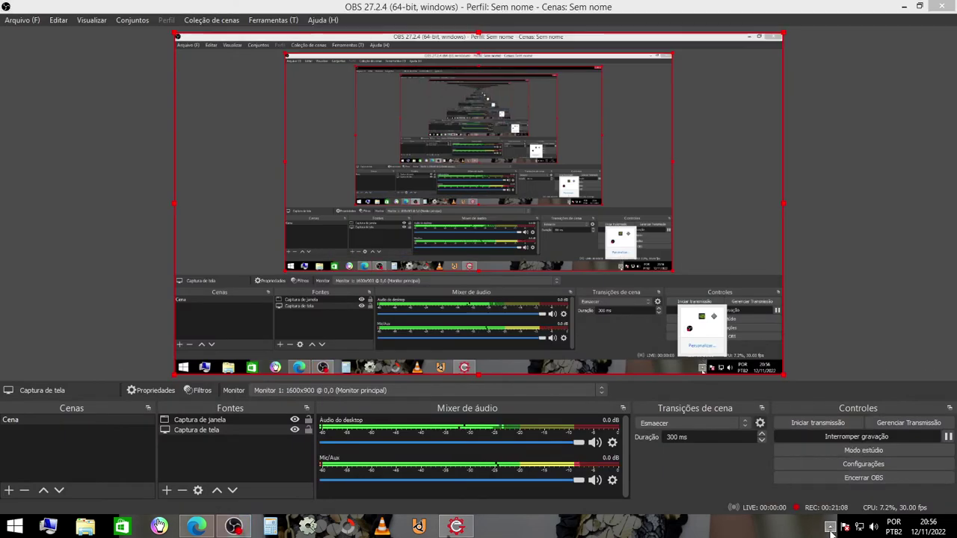
pyautogui.hotkey('alt', 'Tab')
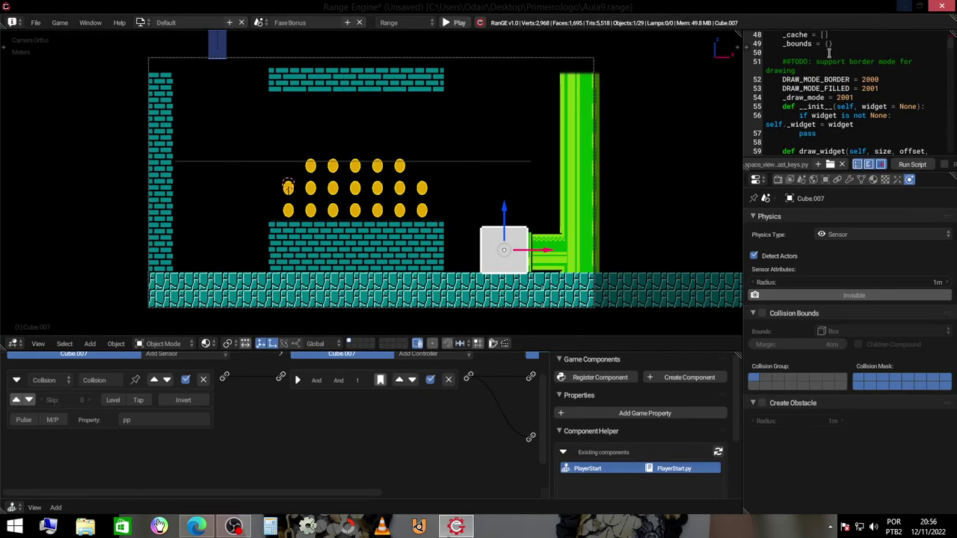